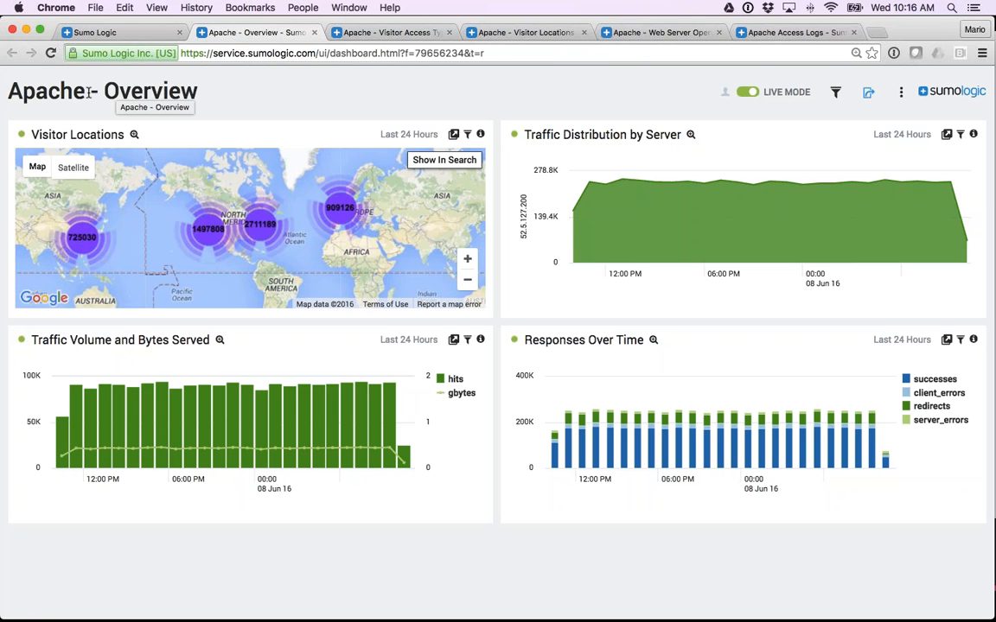
View the Apache dashboards for Visitor Access Types, Visitor Locations and Web Server Operations.
click(386, 33)
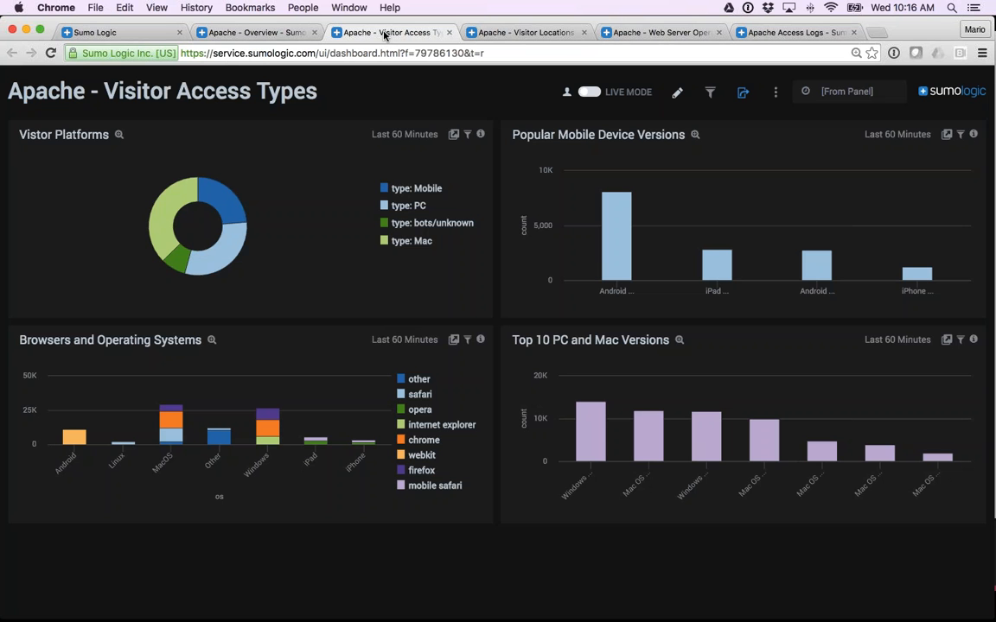
click(511, 34)
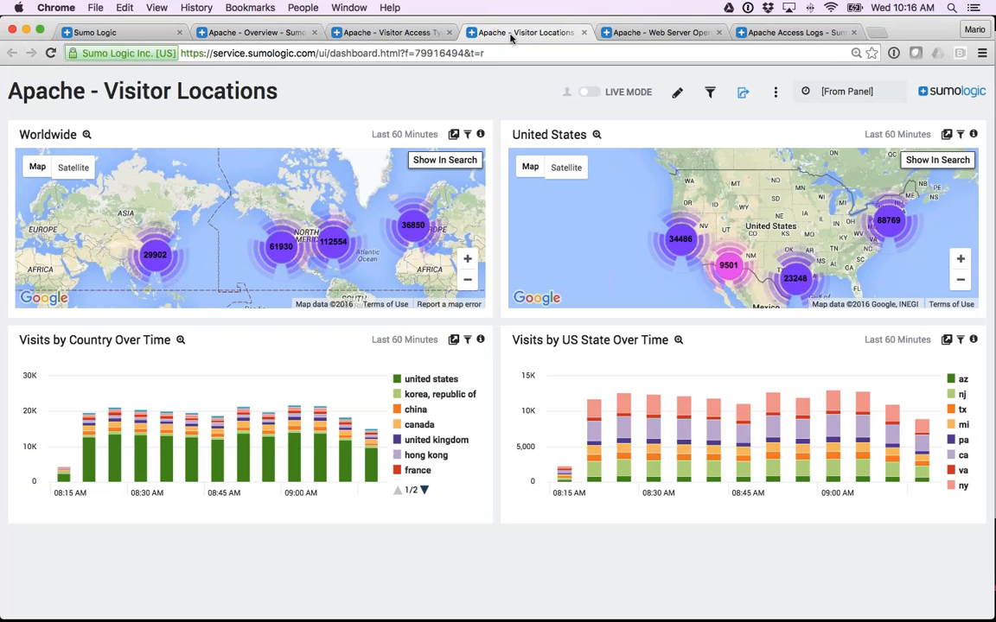
click(654, 32)
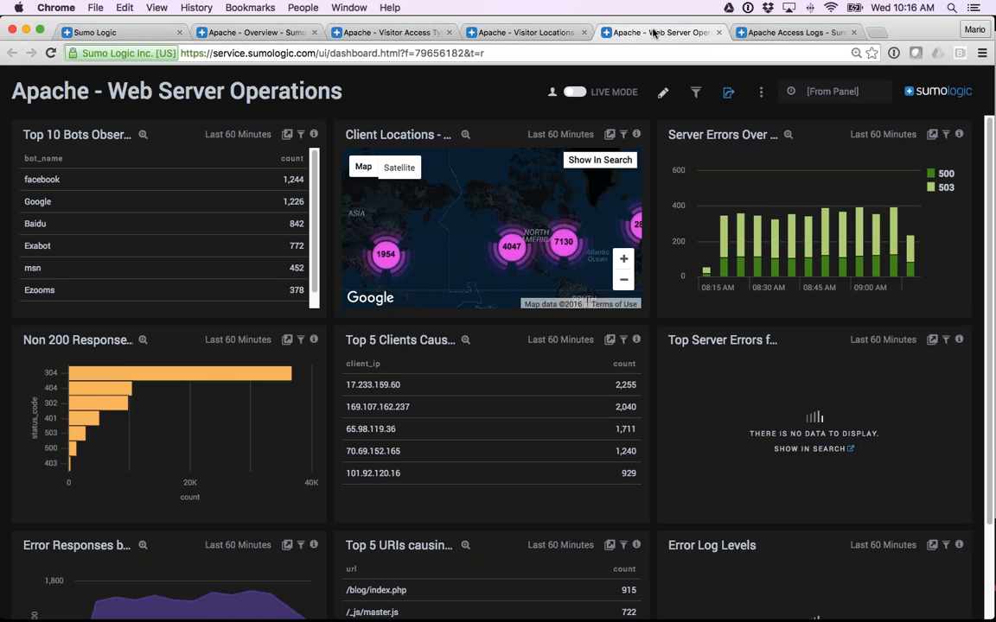
Browse the library's app collection and view the contents of the Artifactory and Apache apps.
click(130, 35)
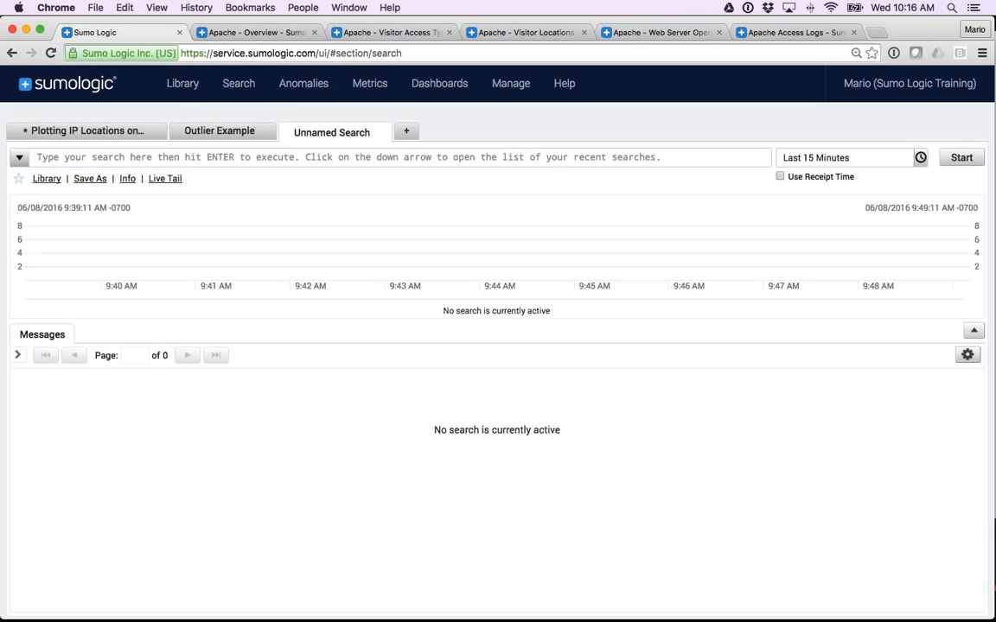
click(182, 86)
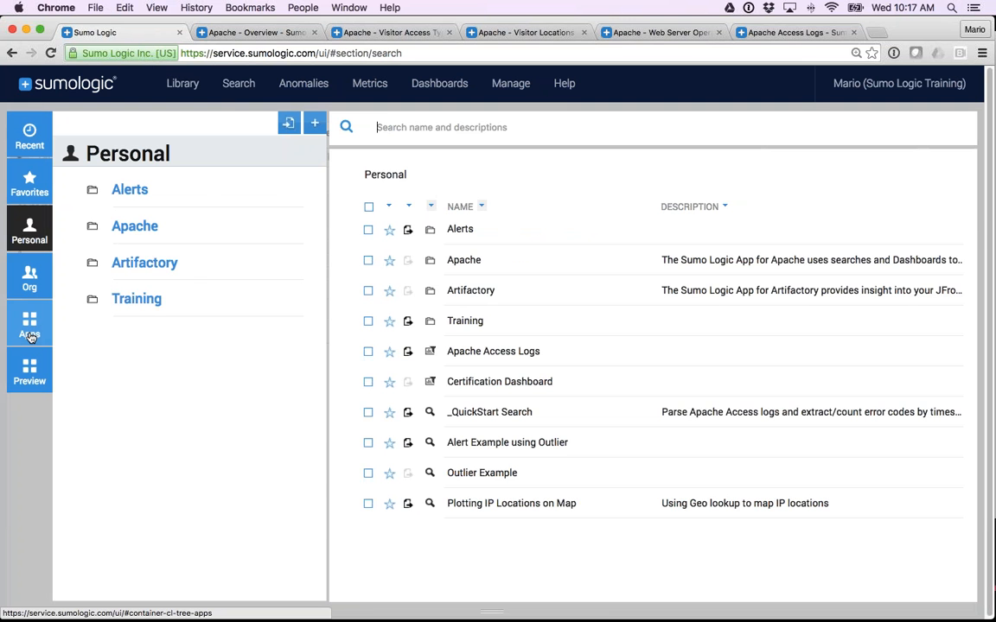
click(31, 337)
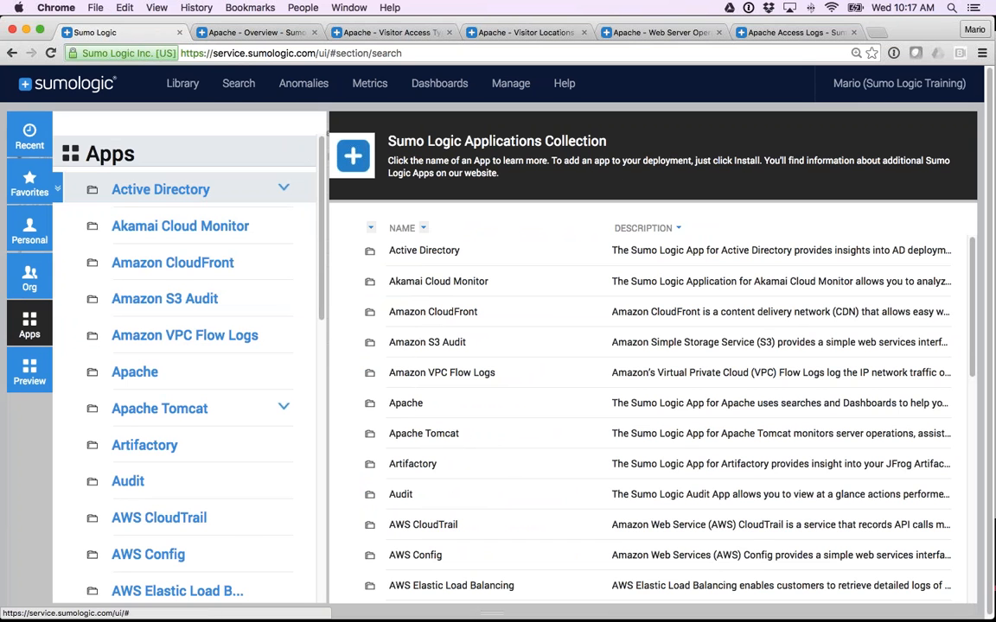
scroll(166, 215, down, 2)
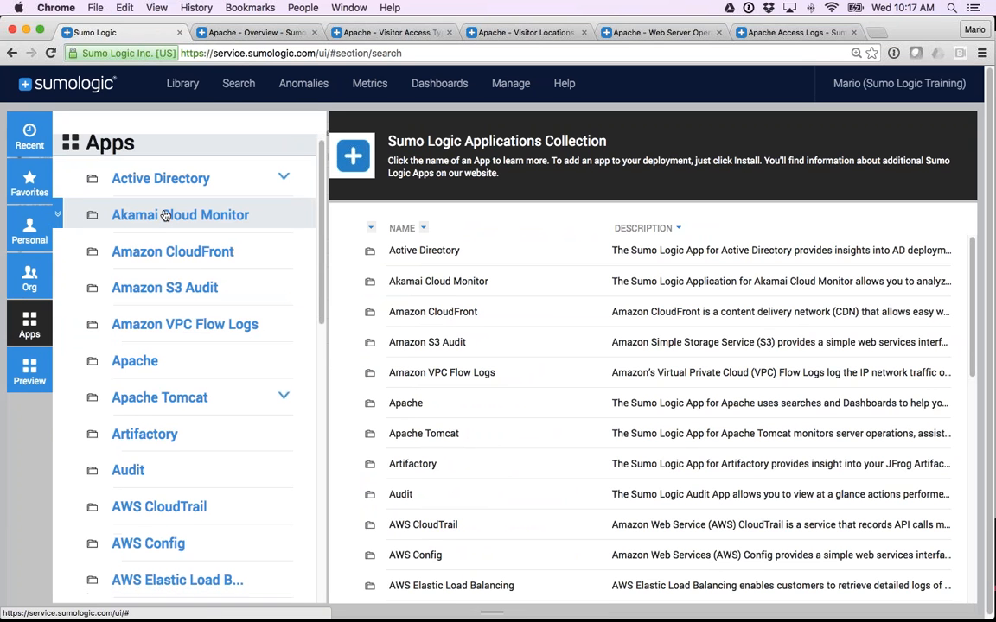
click(159, 415)
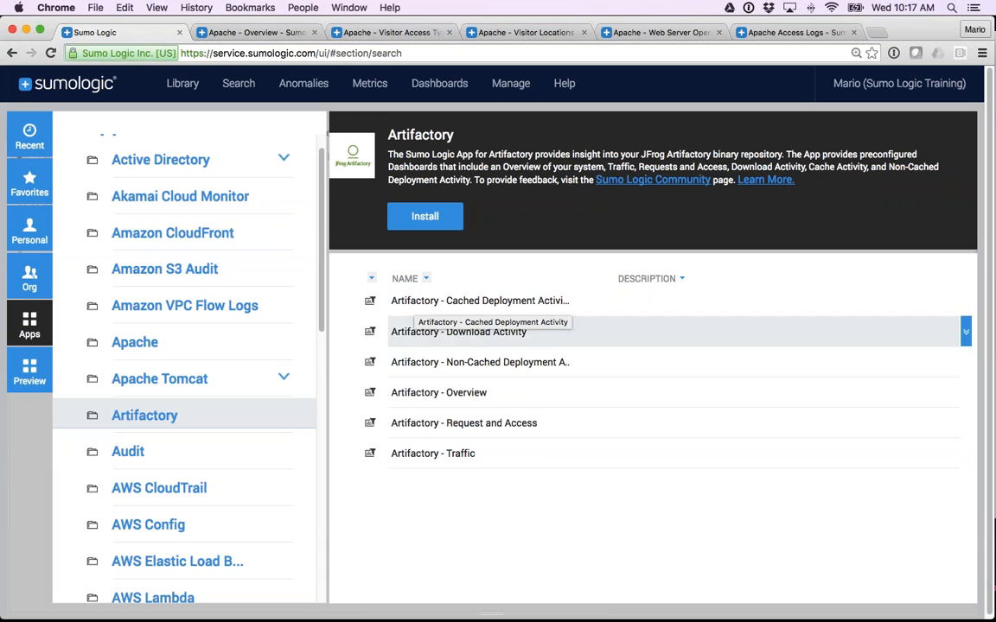
click(147, 351)
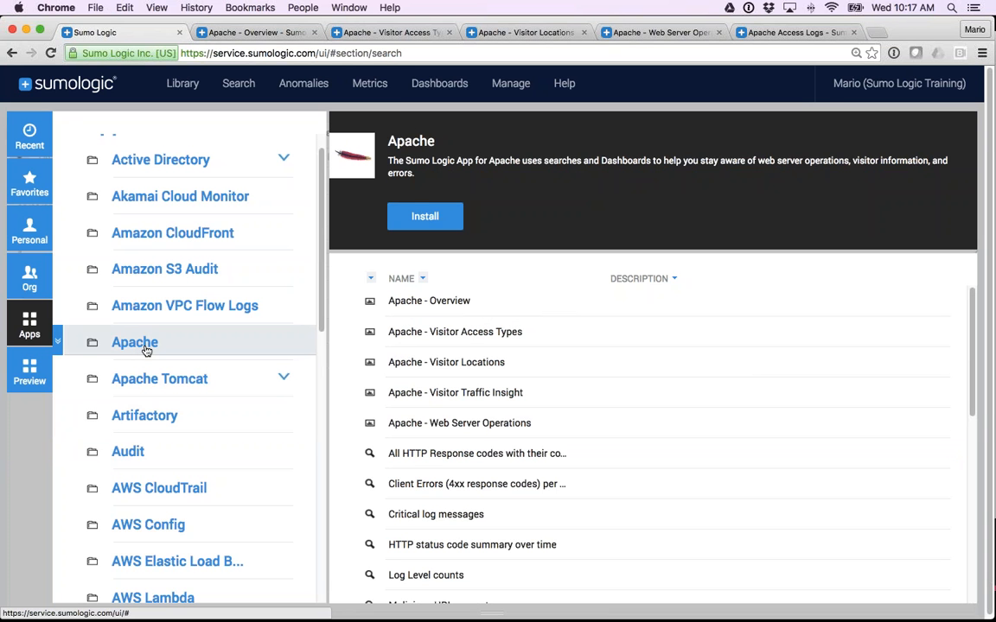
click(425, 216)
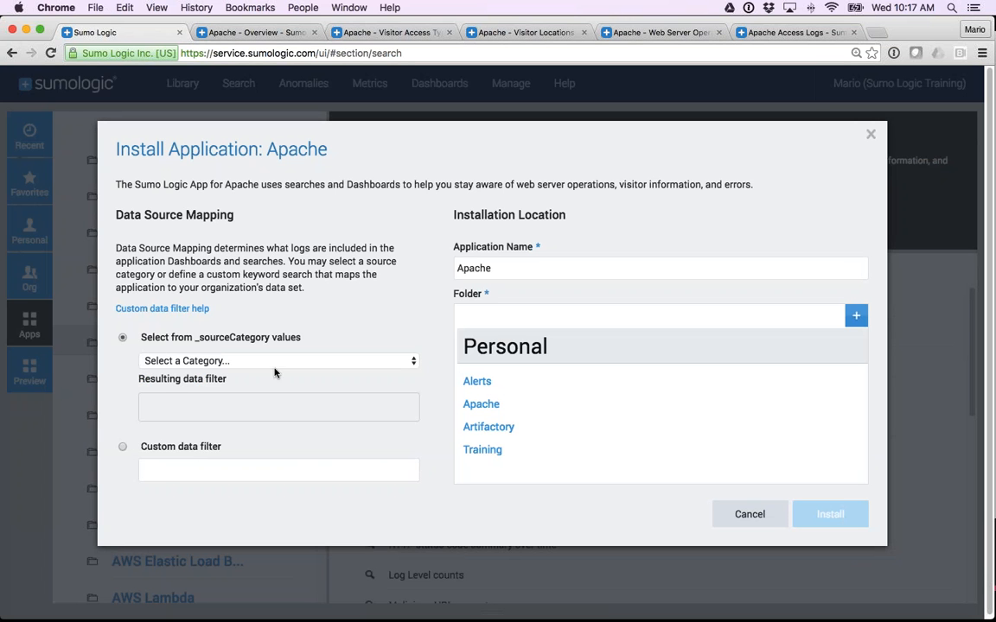
click(273, 363)
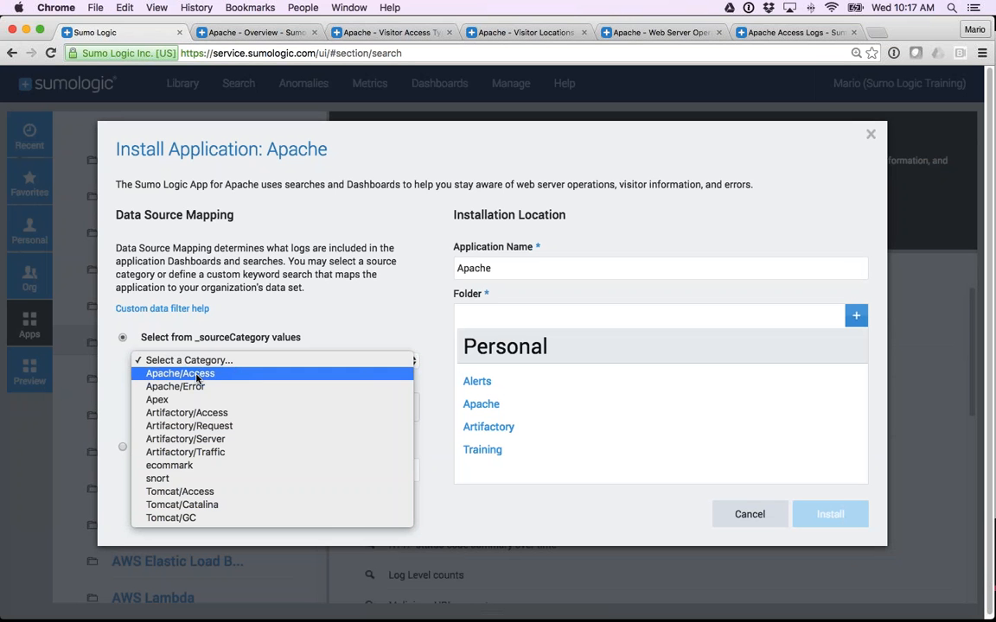
click(197, 374)
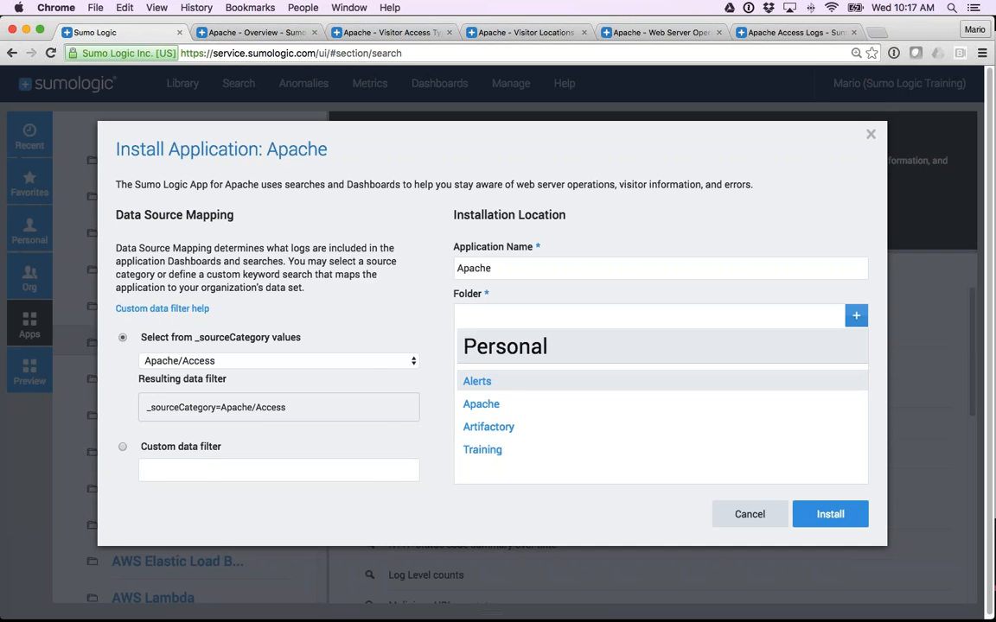
click(749, 516)
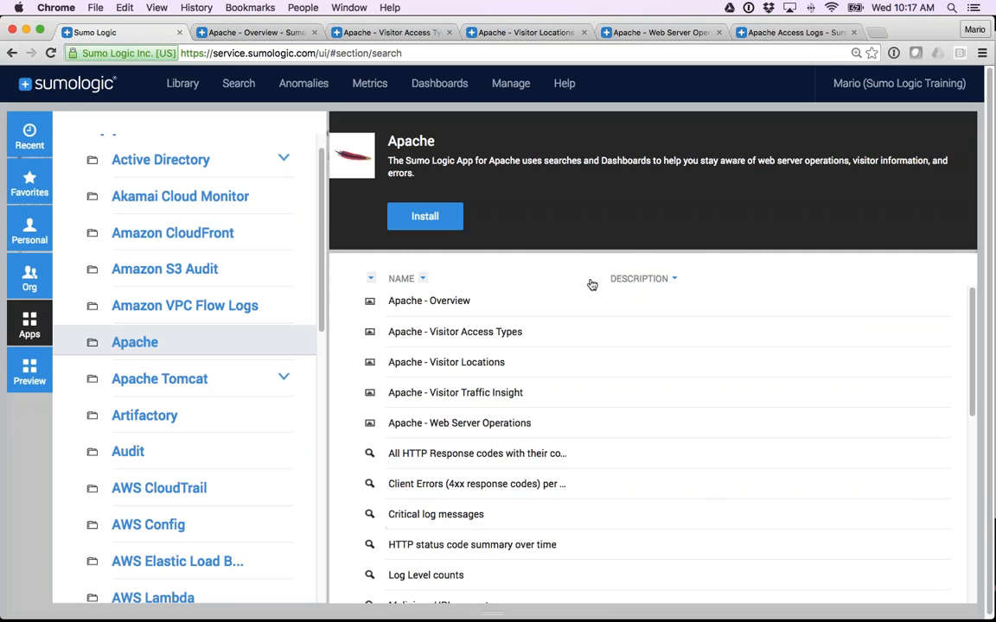
Review the Apache Overview, Visitor Access Types, Visitor Locations, Web Server Operations and Access Logs dashboards in turn.
click(251, 33)
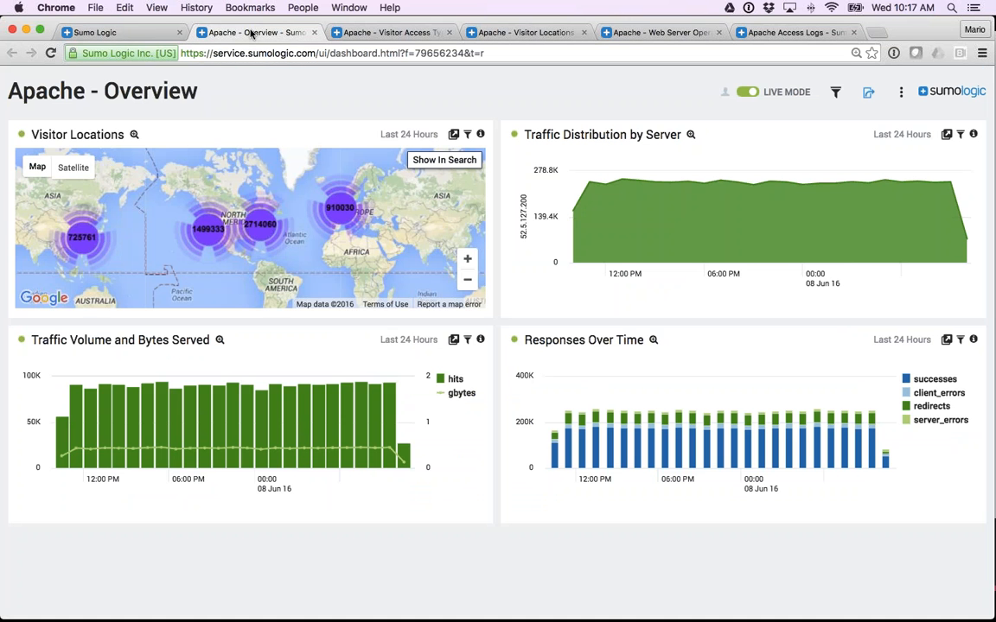
click(380, 33)
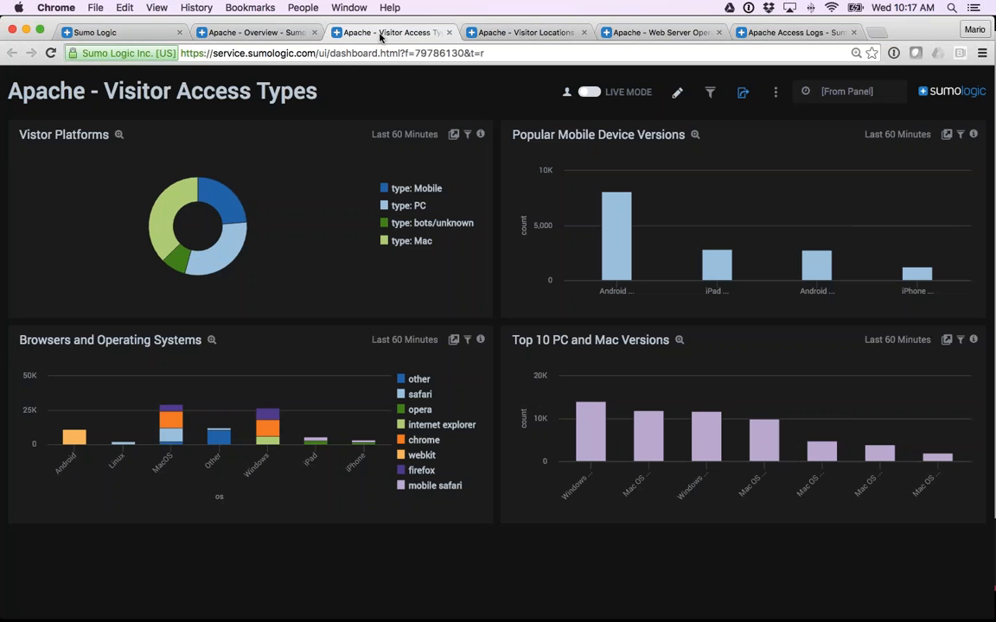
click(513, 35)
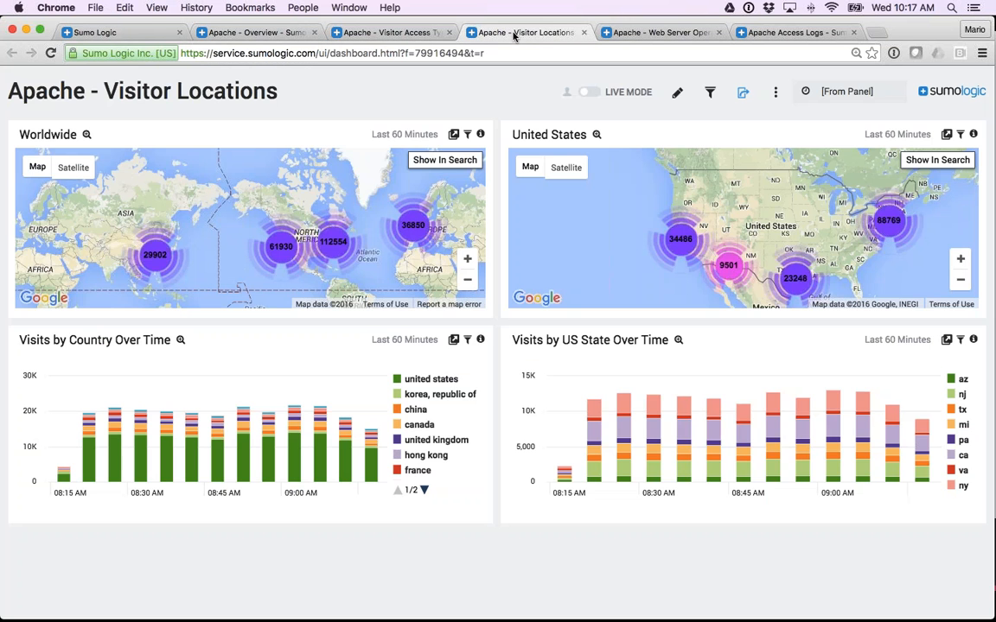
click(636, 34)
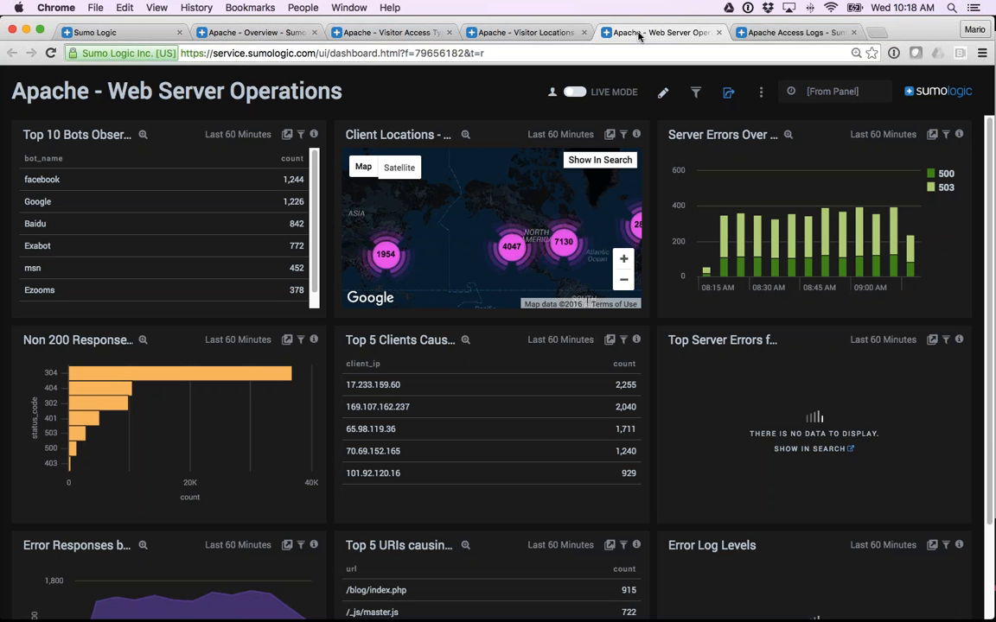
click(779, 35)
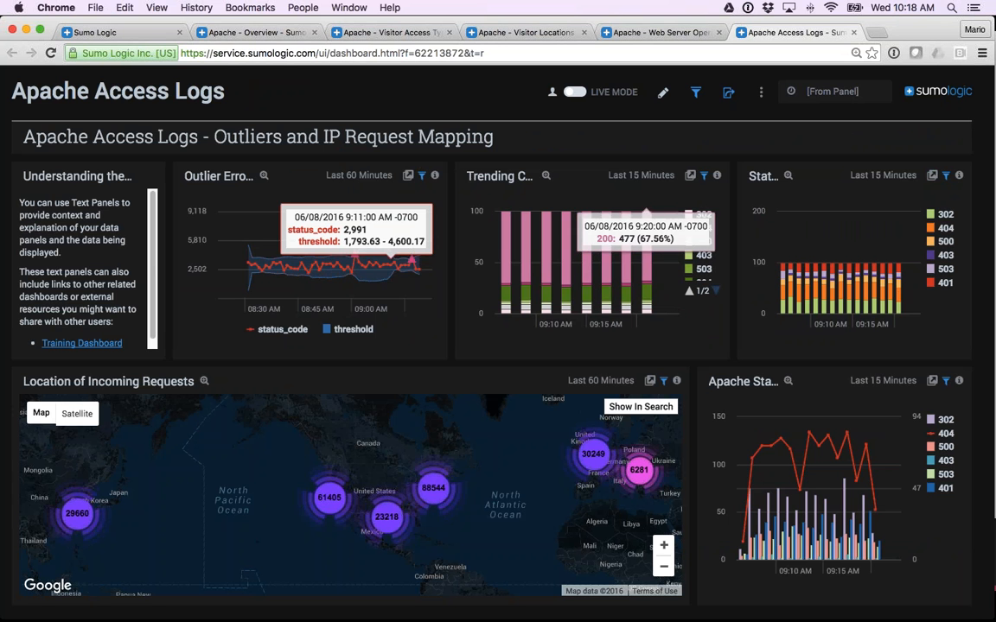
Run a log search for the keyword GET over the last 15 minutes and look through the returned messages.
click(117, 34)
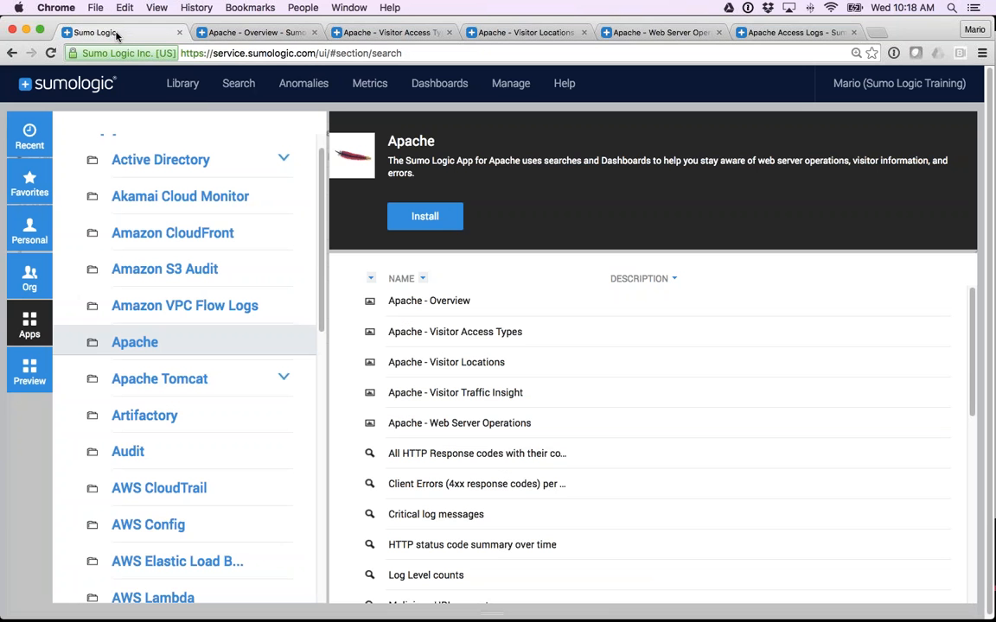
mouse_move(221, 81)
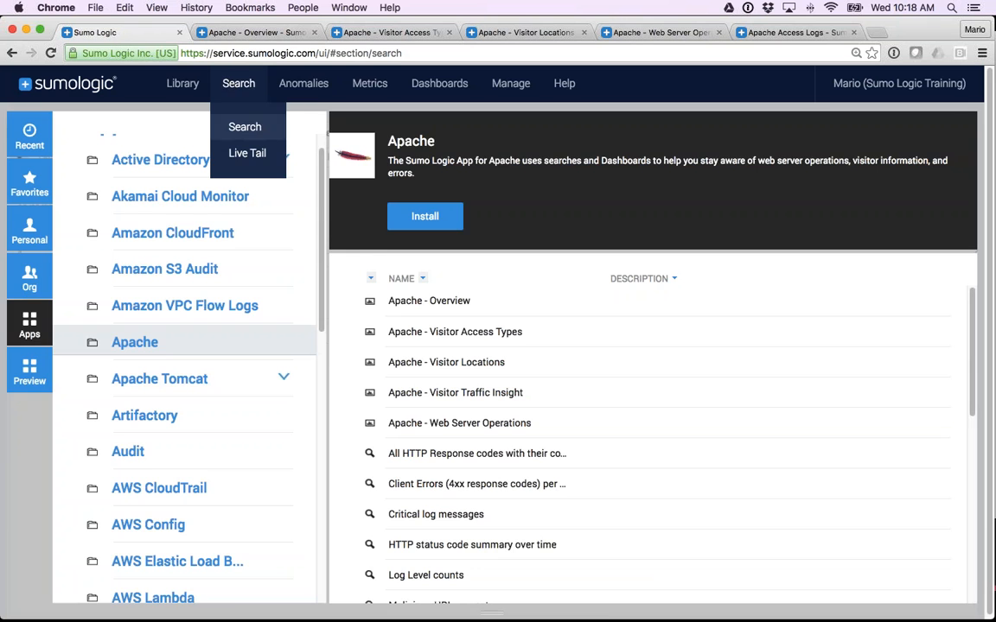
click(243, 127)
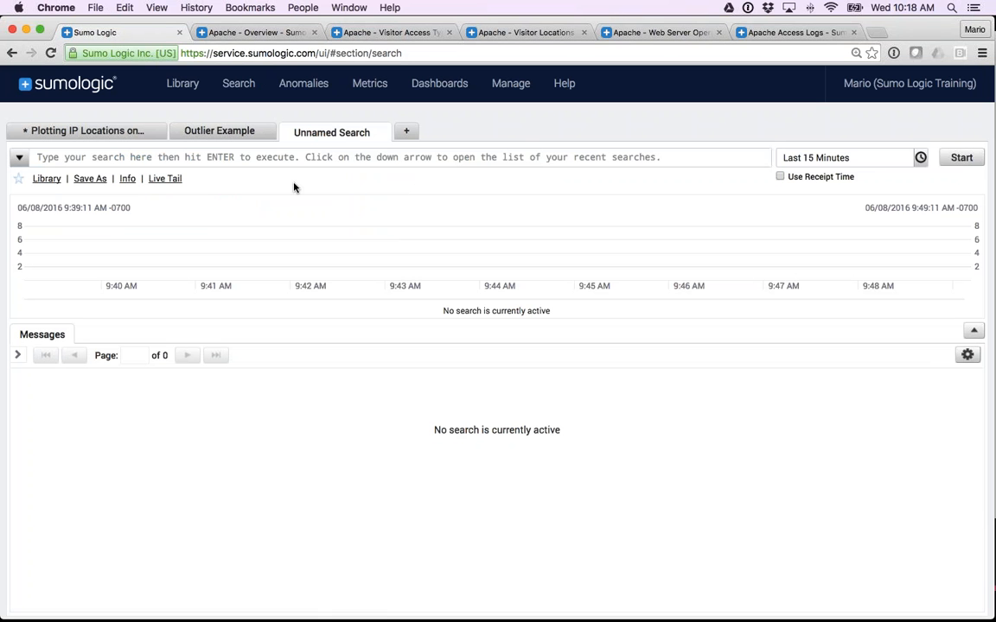
click(174, 159)
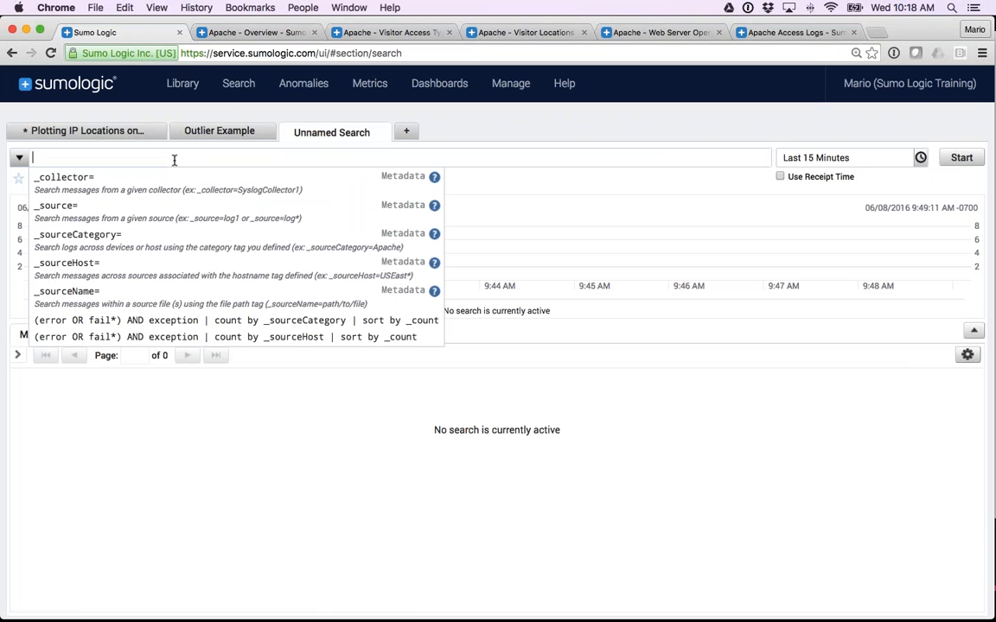
text(GET)
key(Return)
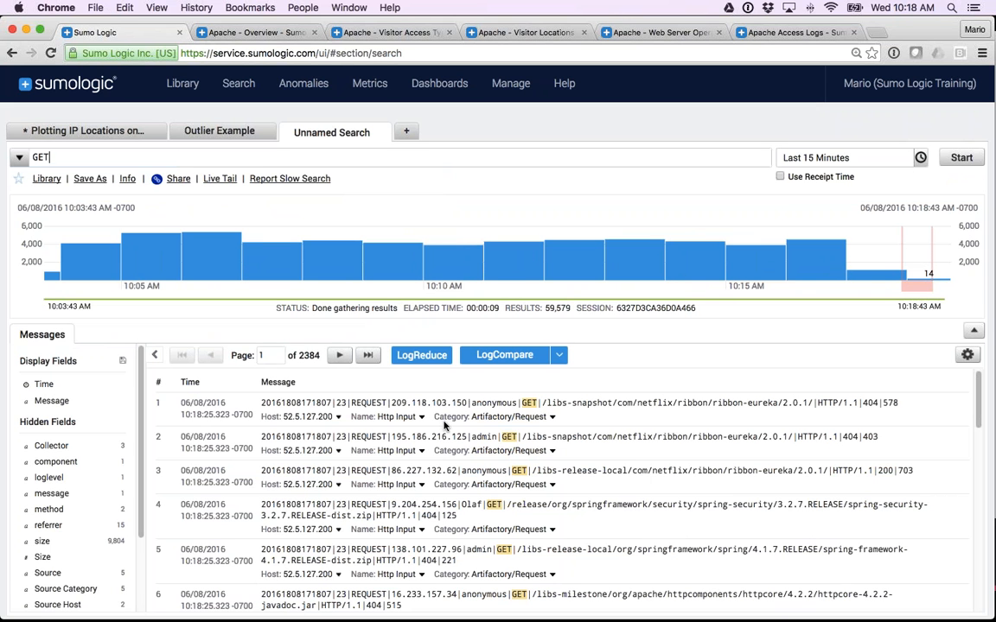
scroll(444, 423, down, 10)
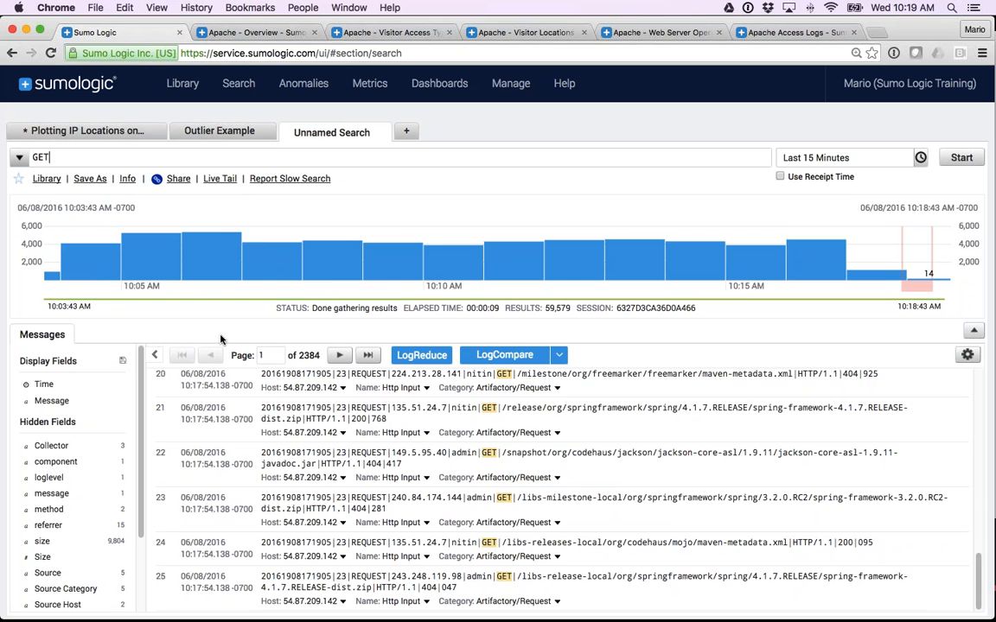
scroll(562, 488, up, 10)
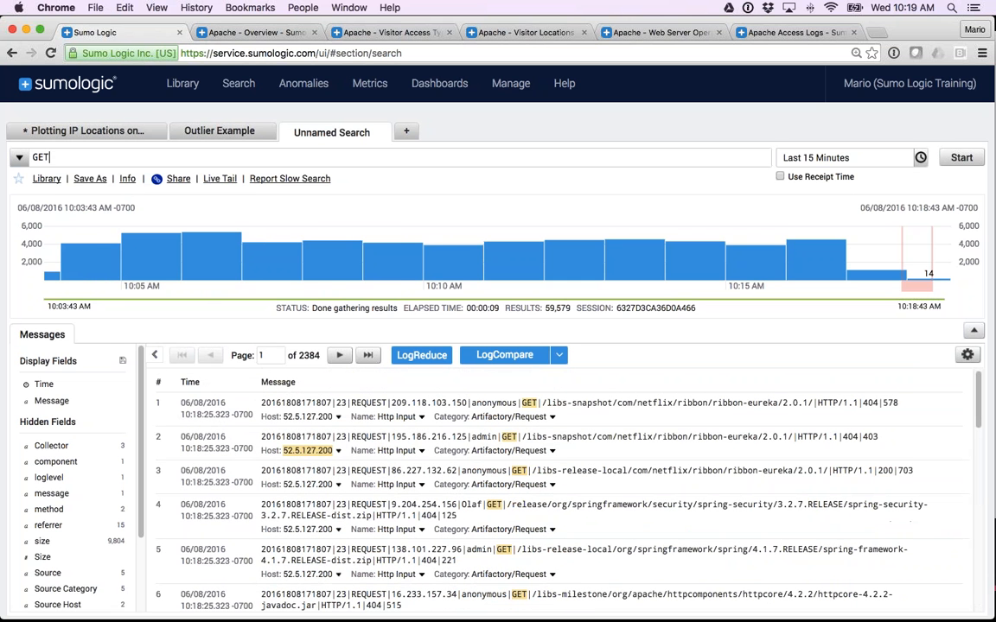
Replace the query with _sourceCategory=Apache/Access and GET, and run the search.
key(BackSpace)
key(BackSpace)
key(BackSpace)
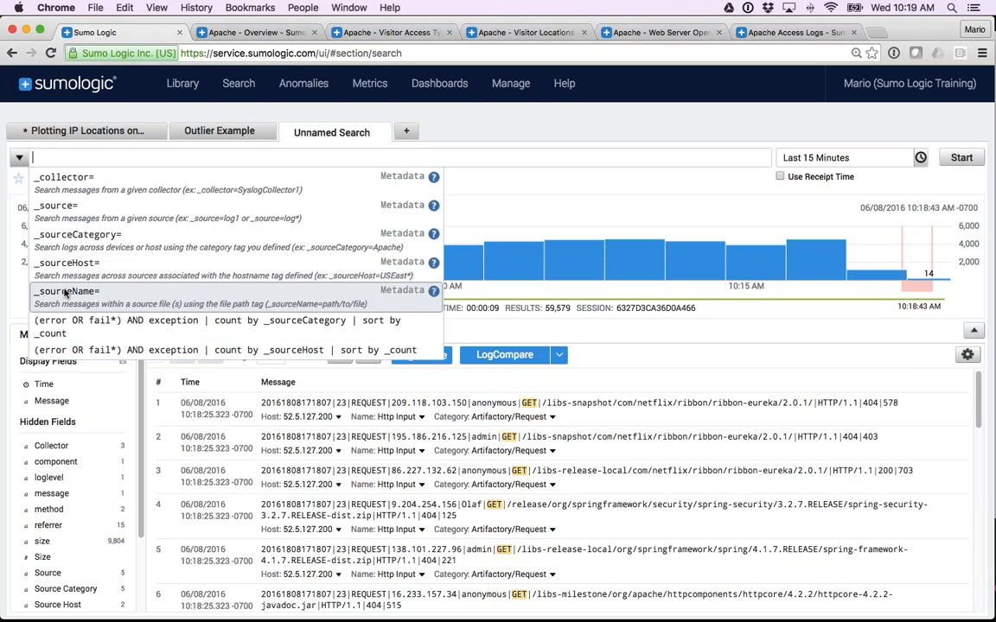
click(83, 241)
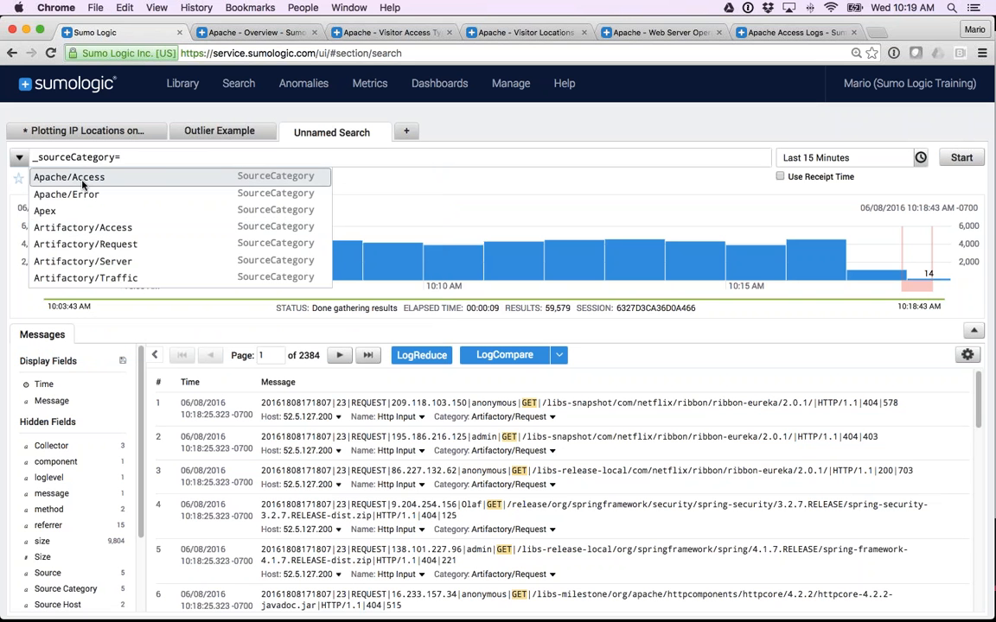
click(84, 179)
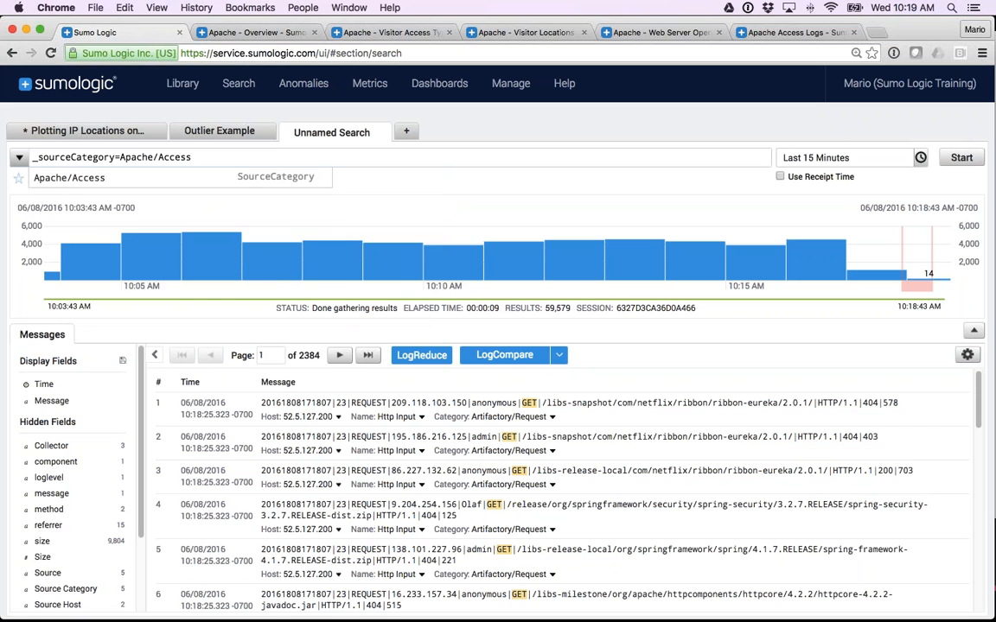
text(and GET)
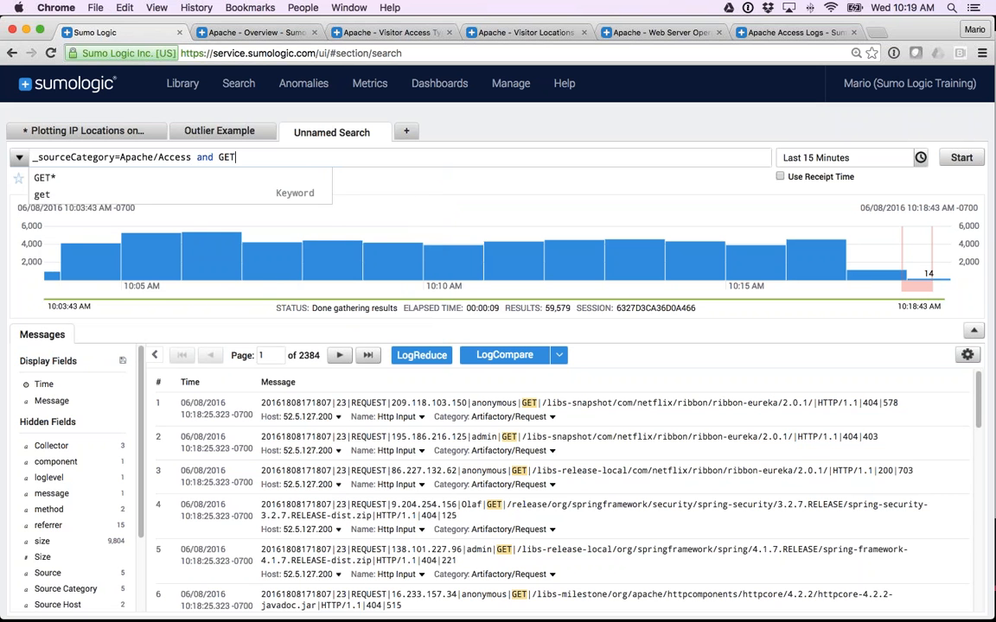
key(Return)
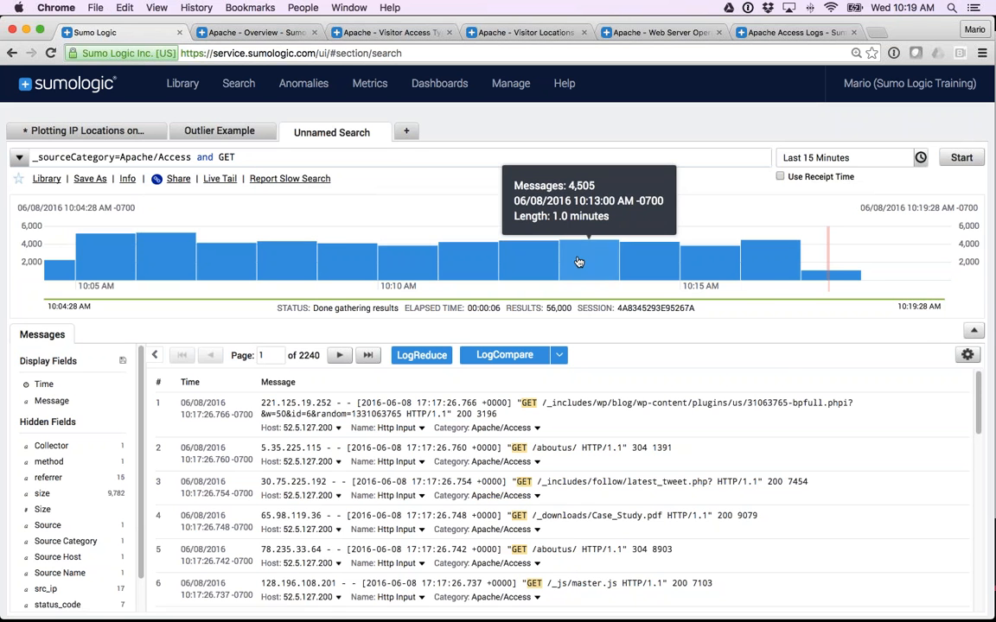
Change the search's time range to the last 60 minutes, replace it with -45m, and rerun the search.
click(812, 157)
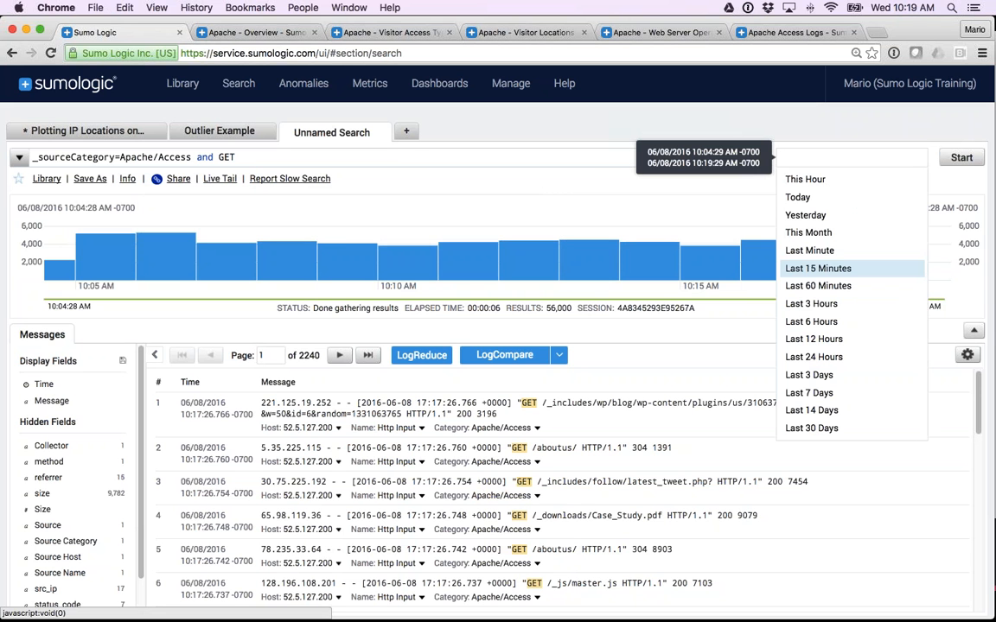
click(763, 286)
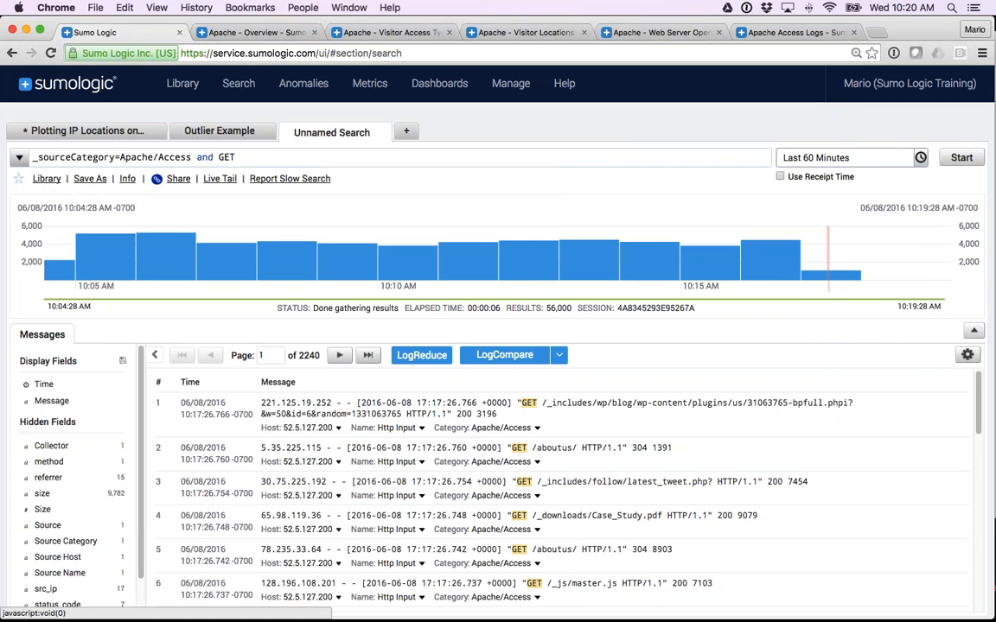
click(818, 158)
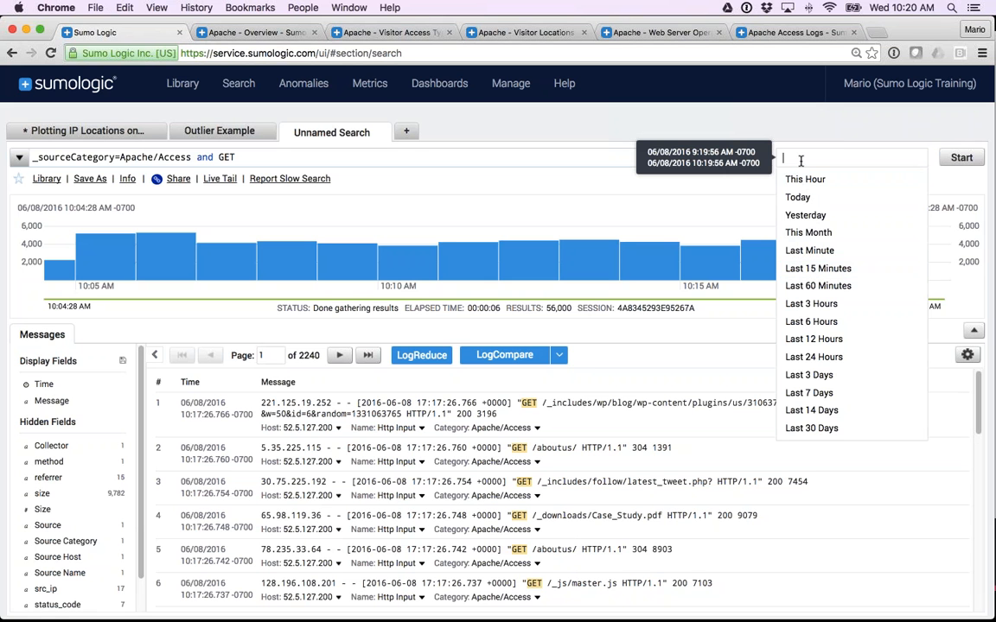
text(-45m)
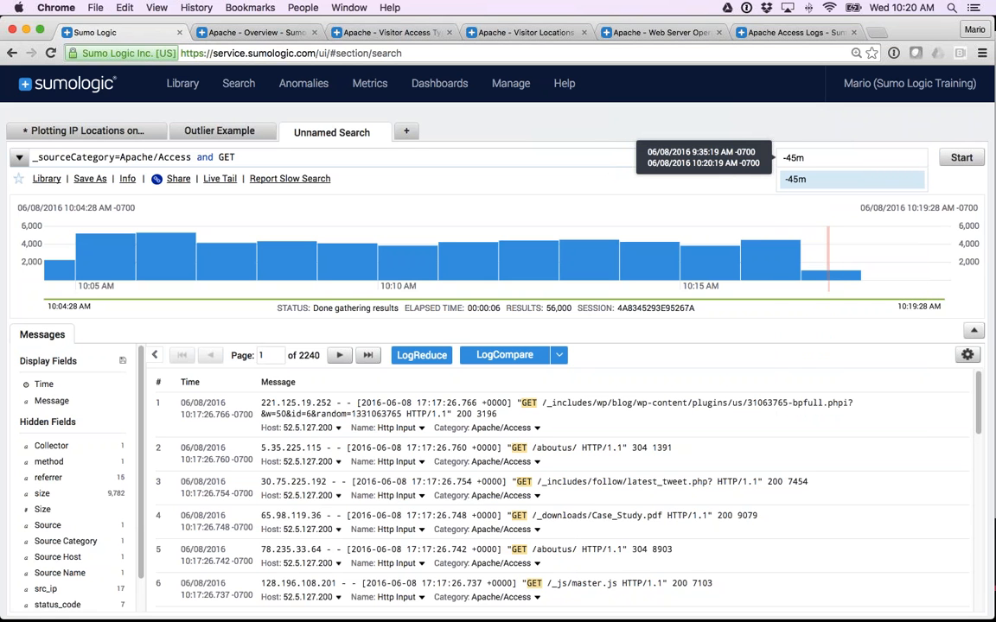
key(Return)
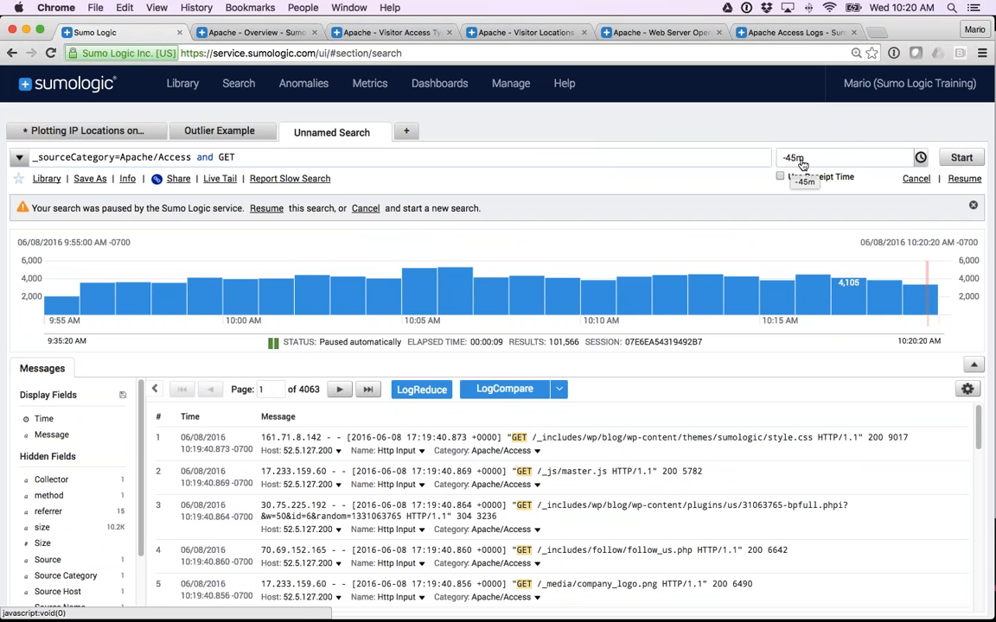
Extend the search's time range to -45m-30m and rerun the search.
click(804, 162)
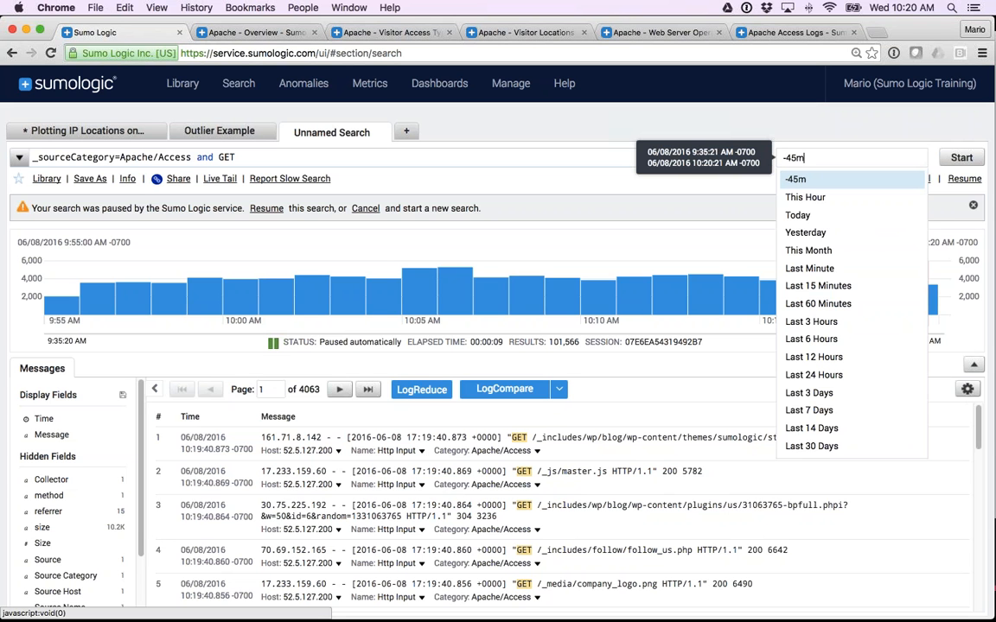
text(-)
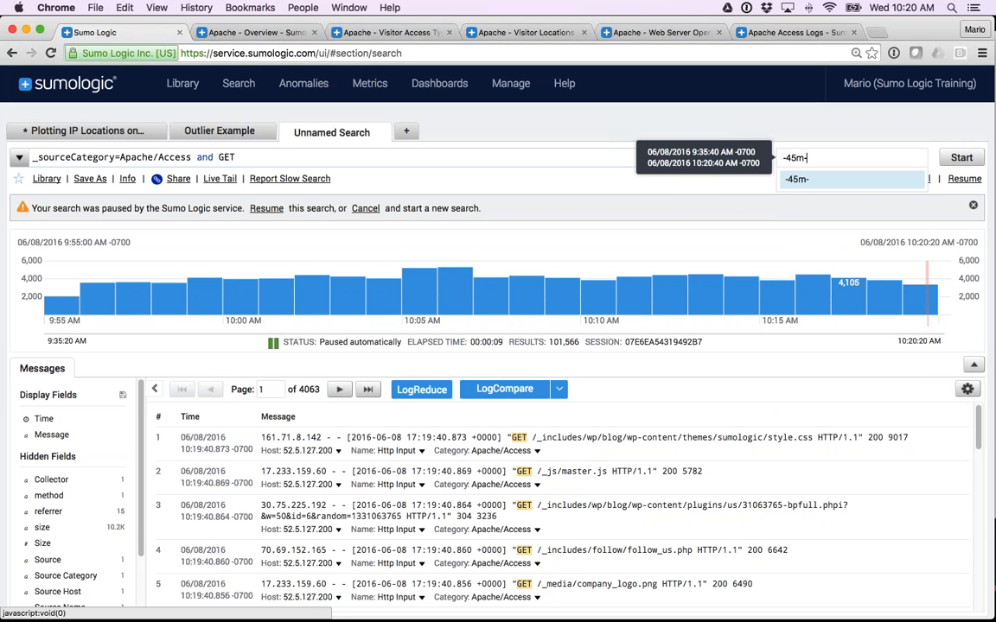
text(30m)
key(Return)
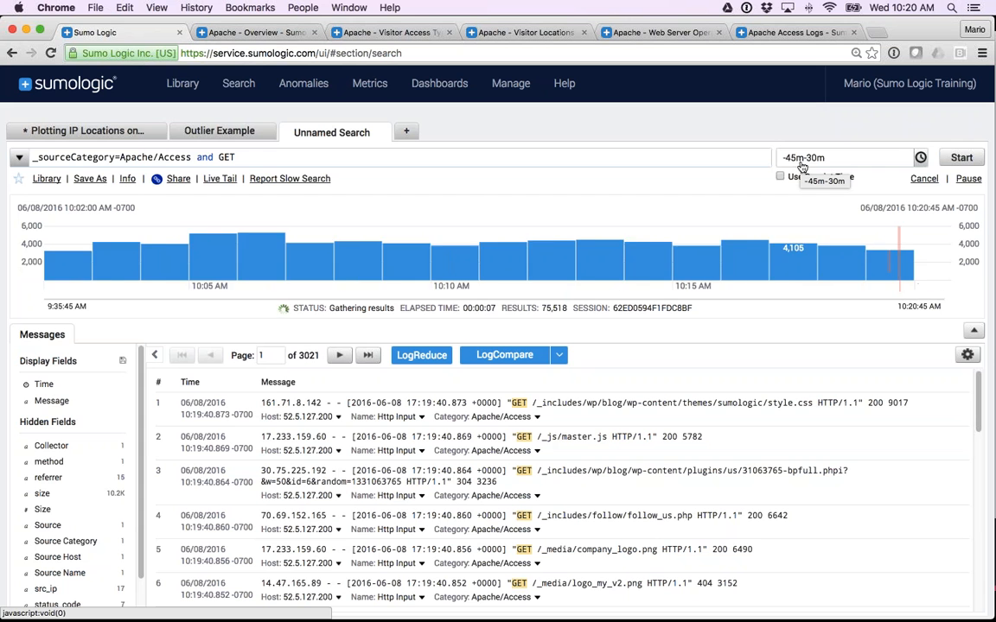
Replace the time range with the absolute range 6/1 8:00am - 6/1 8:05am and run the search.
click(807, 161)
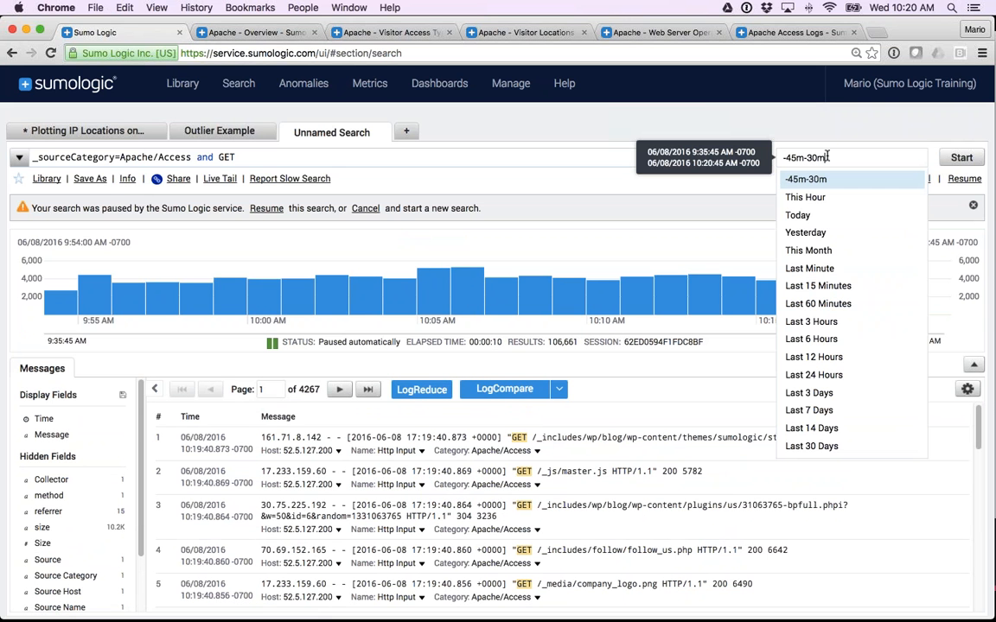
drag(825, 159, 776, 159)
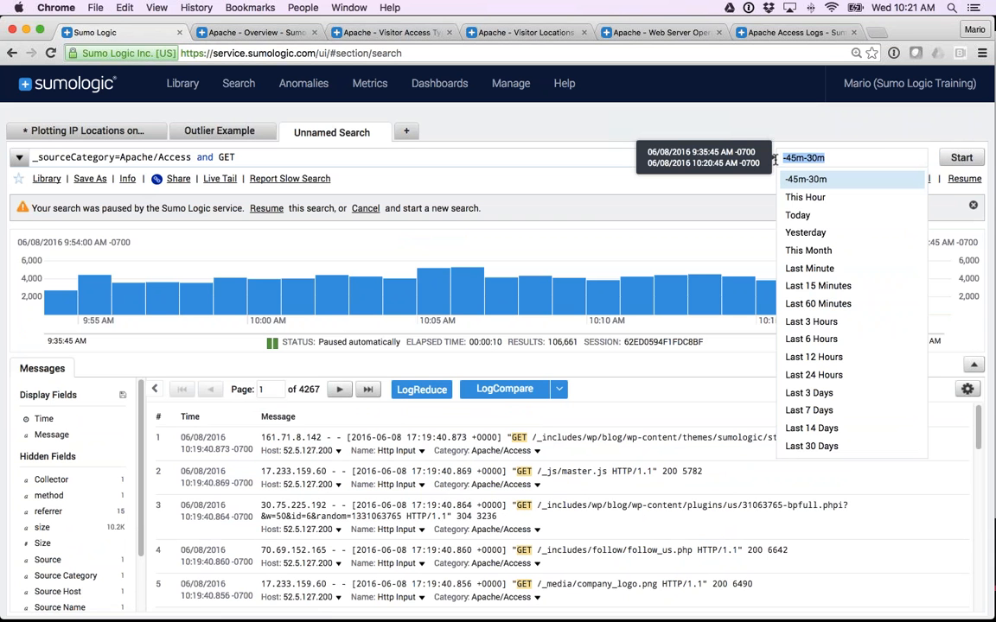
text(6/1)
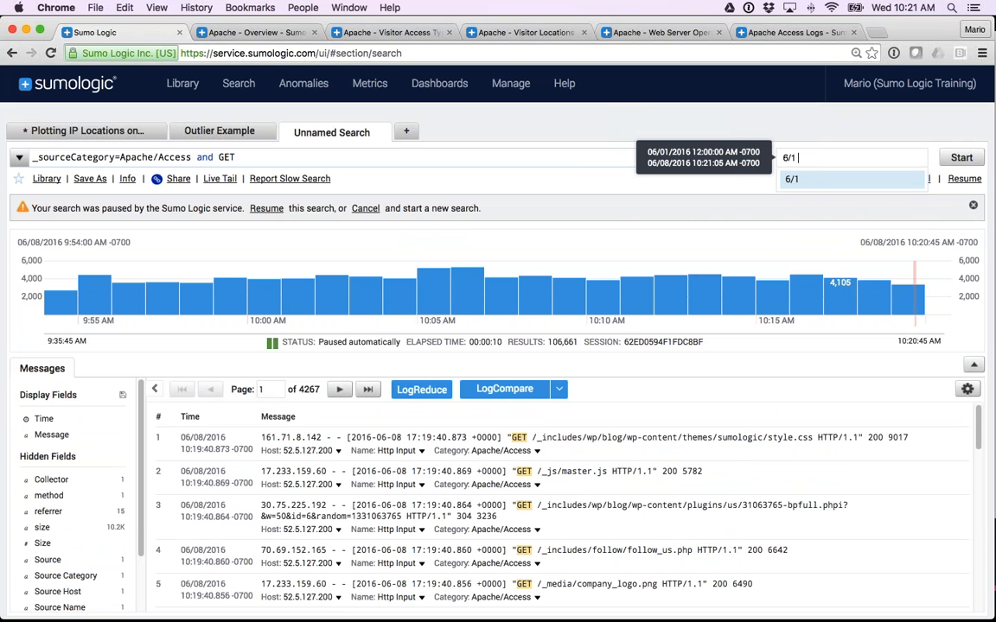
text( *:0)
key(BackSpace)
key(BackSpace)
key(BackSpace)
text(8:00am )
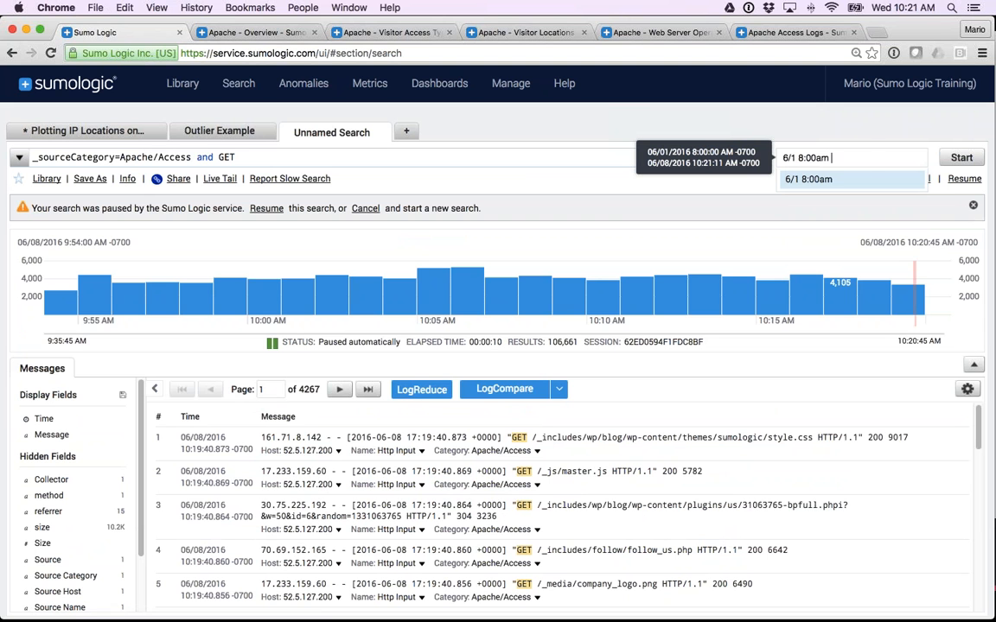
text(- 6/1/)
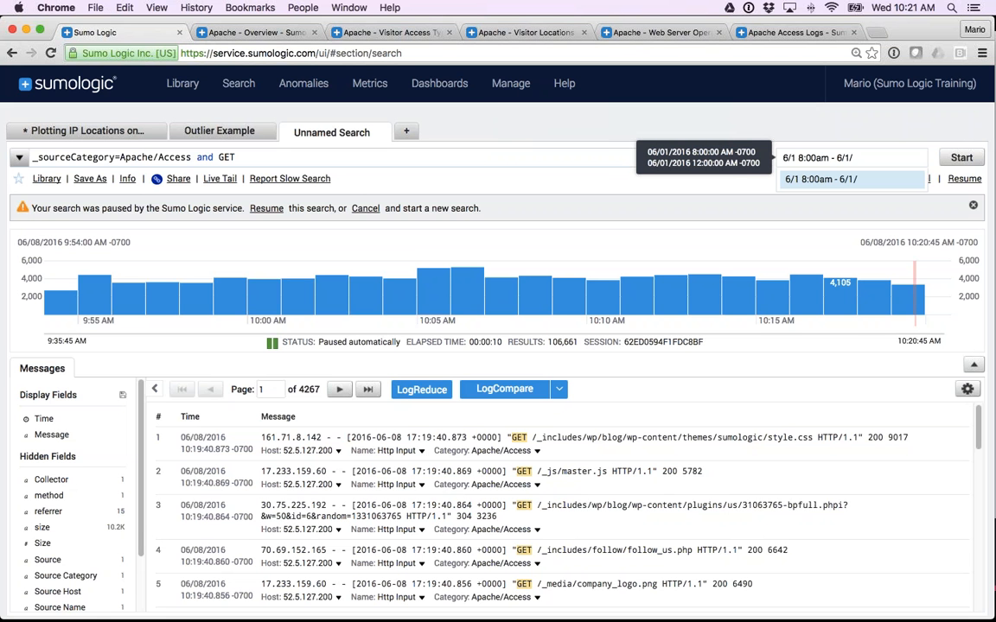
key(BackSpace)
text(8:05)
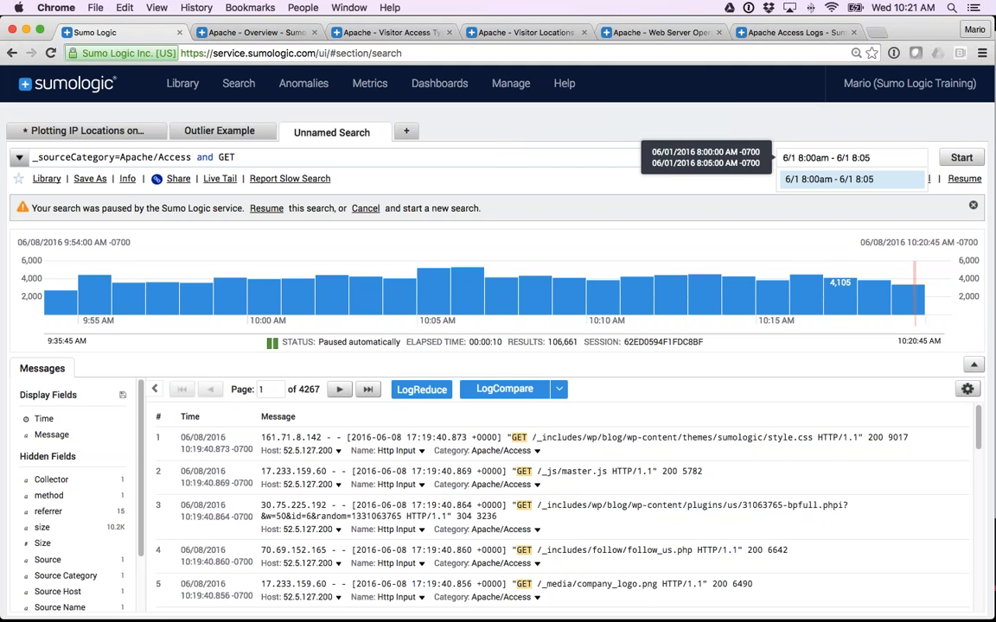
text(am)
key(Return)
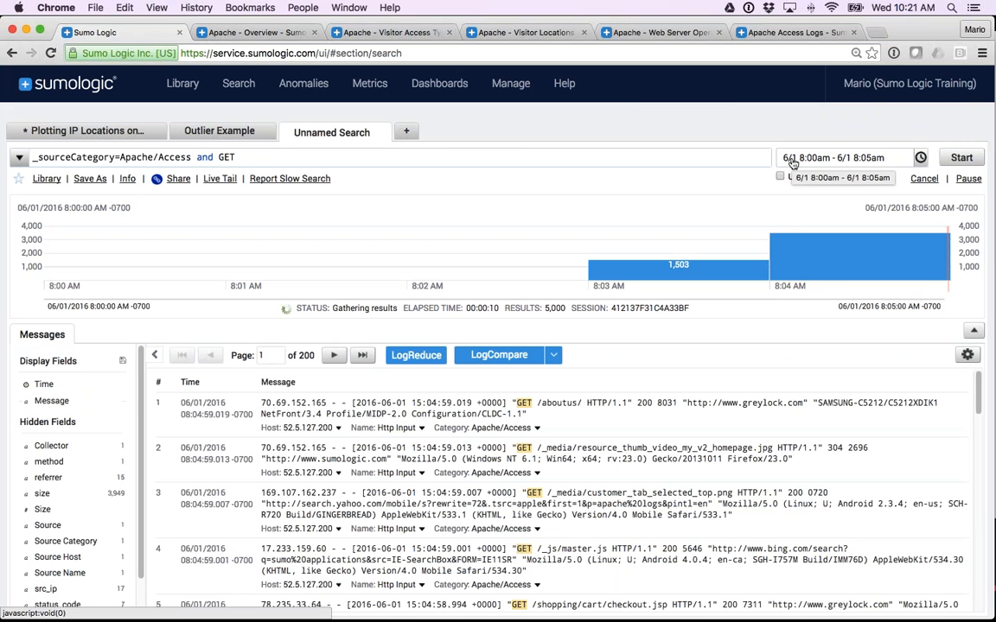
click(793, 161)
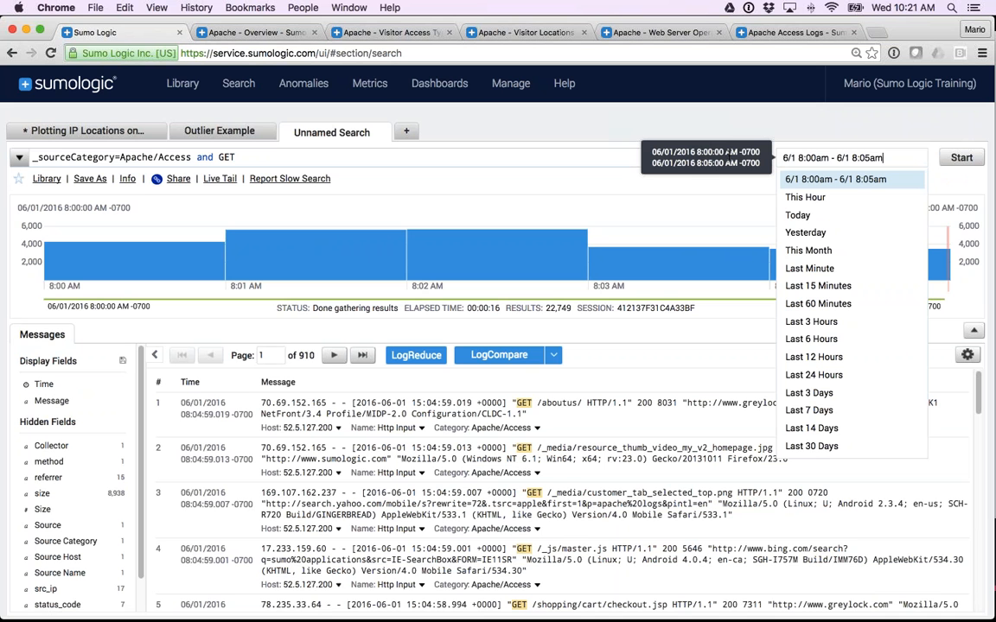
drag(884, 158, 778, 161)
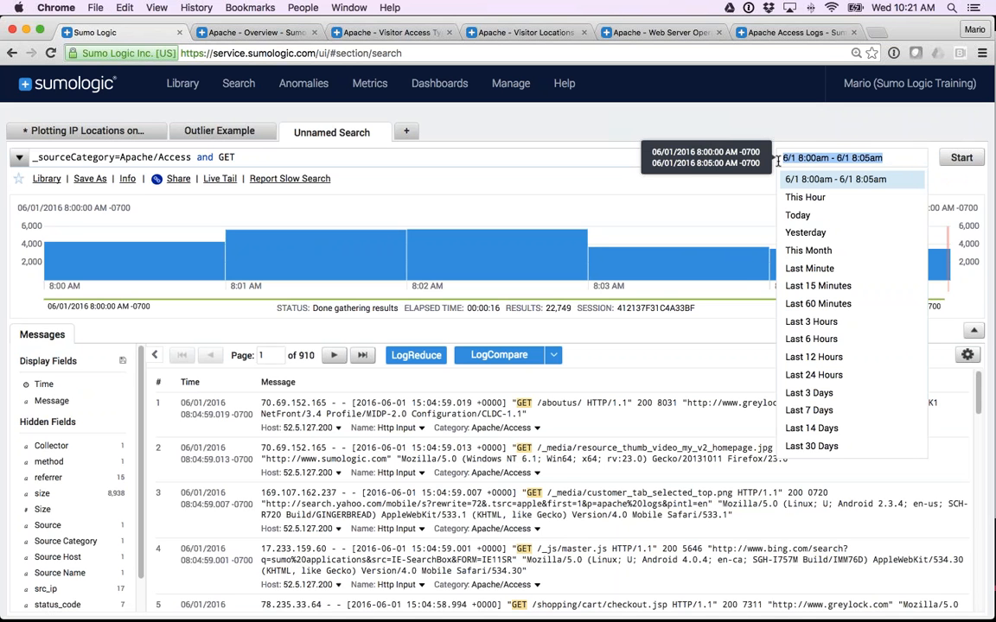
text(-45m)
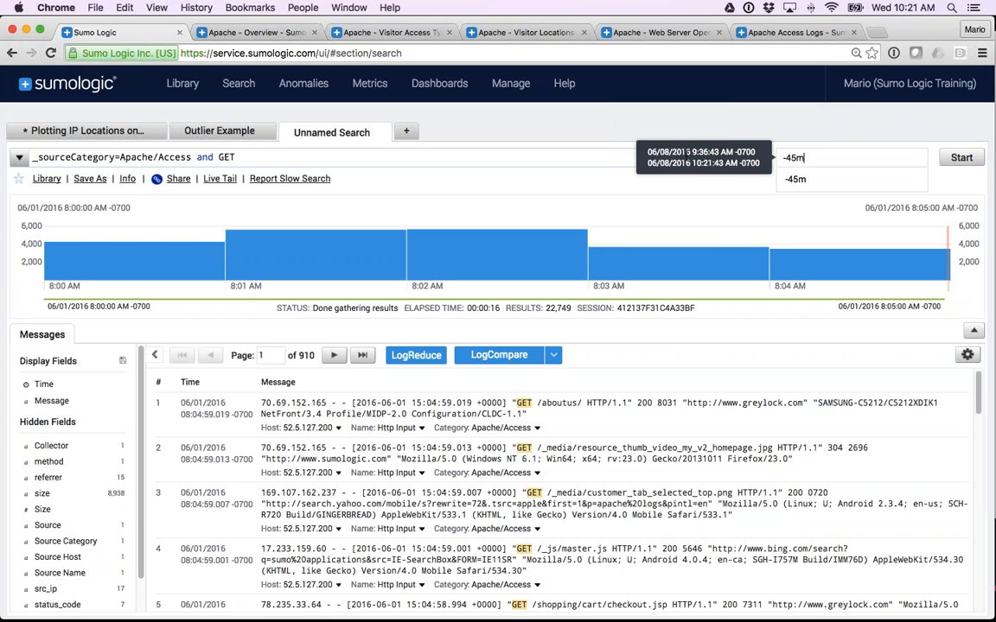
triple_click(806, 158)
key(BackSpace)
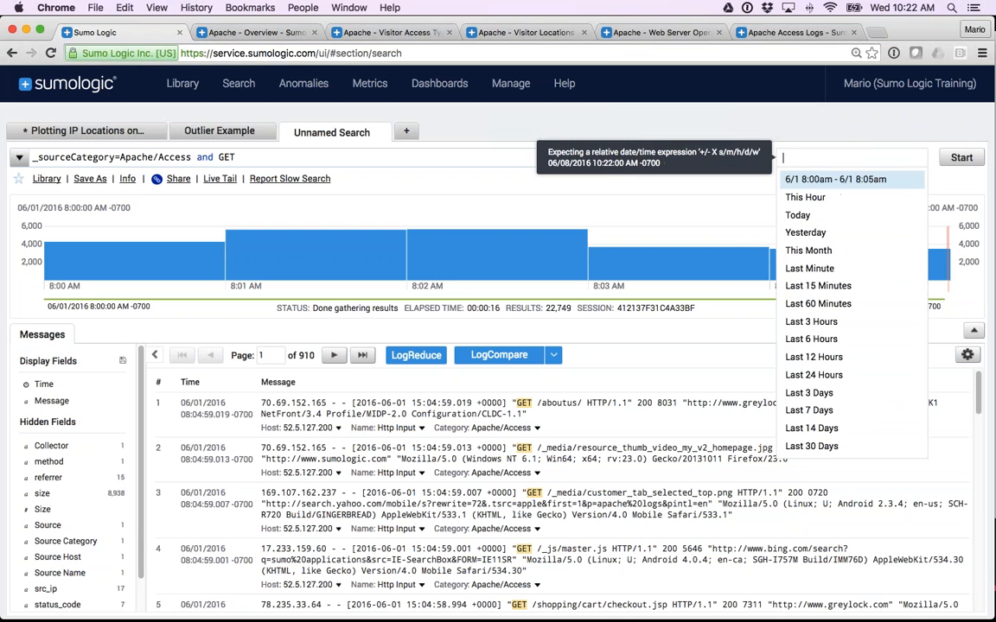
Set the time range to Last 15 Minutes, run the search, and look through the returned messages.
click(815, 286)
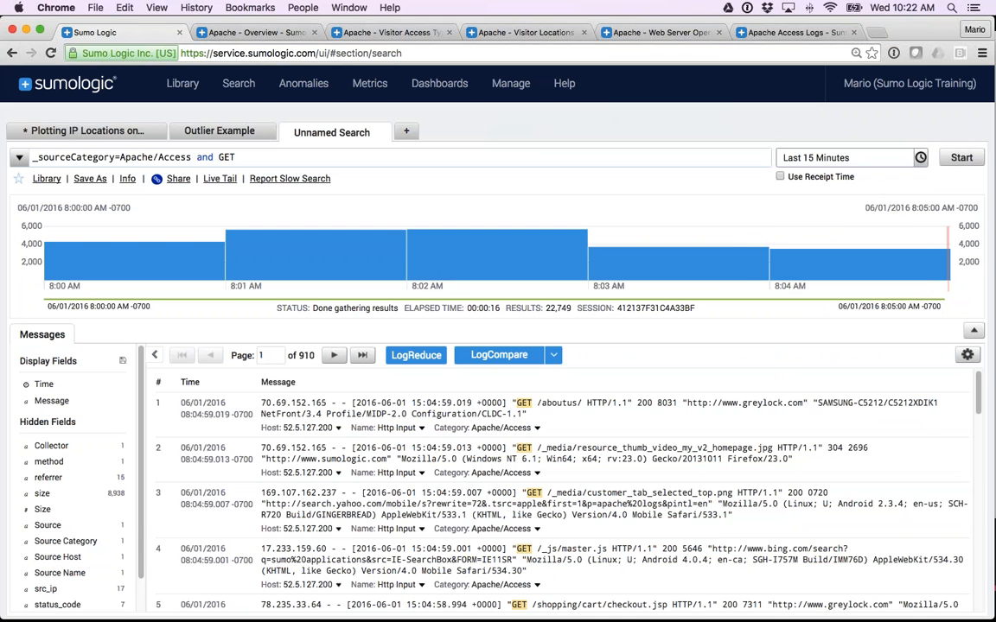
click(960, 158)
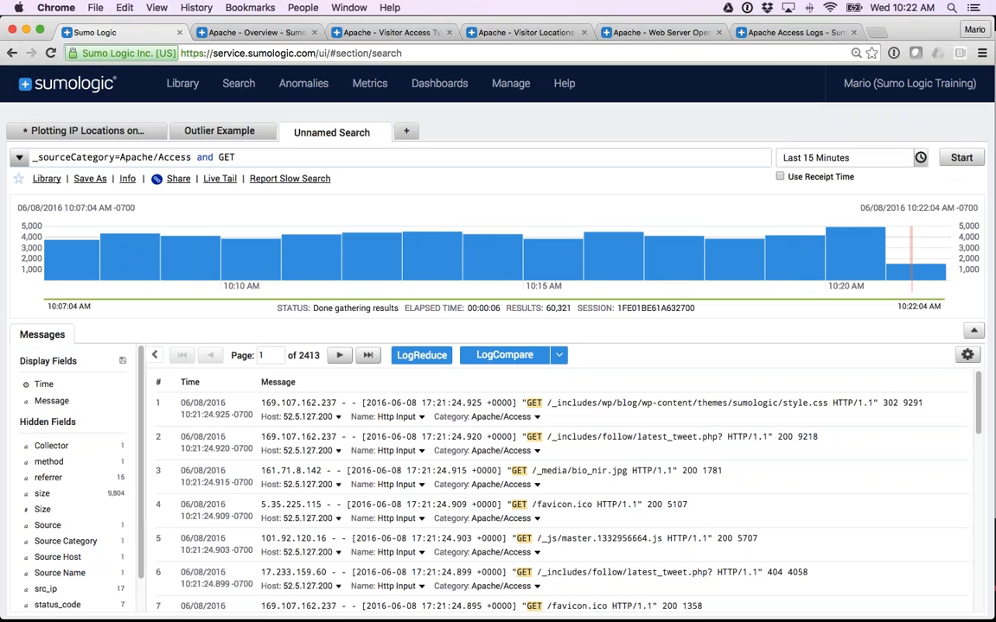
scroll(391, 433, down, 10)
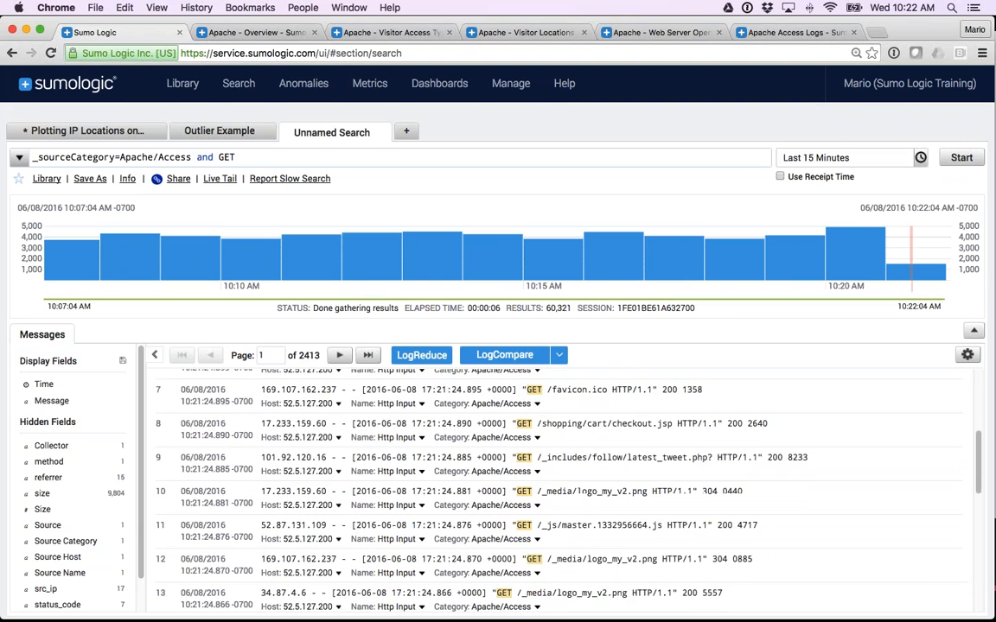
scroll(391, 433, up, 10)
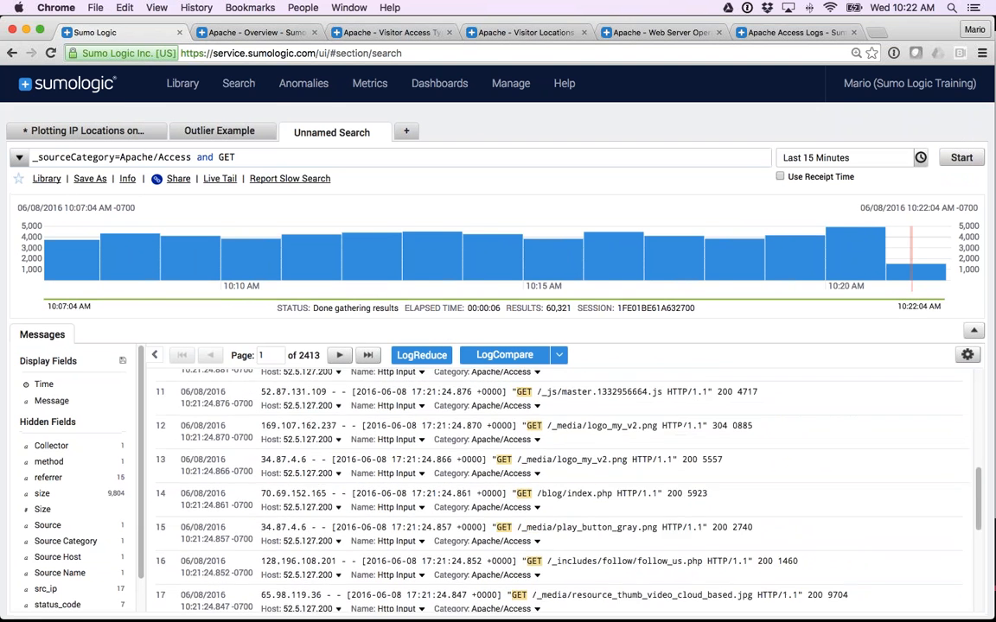
scroll(553, 484, up, 2)
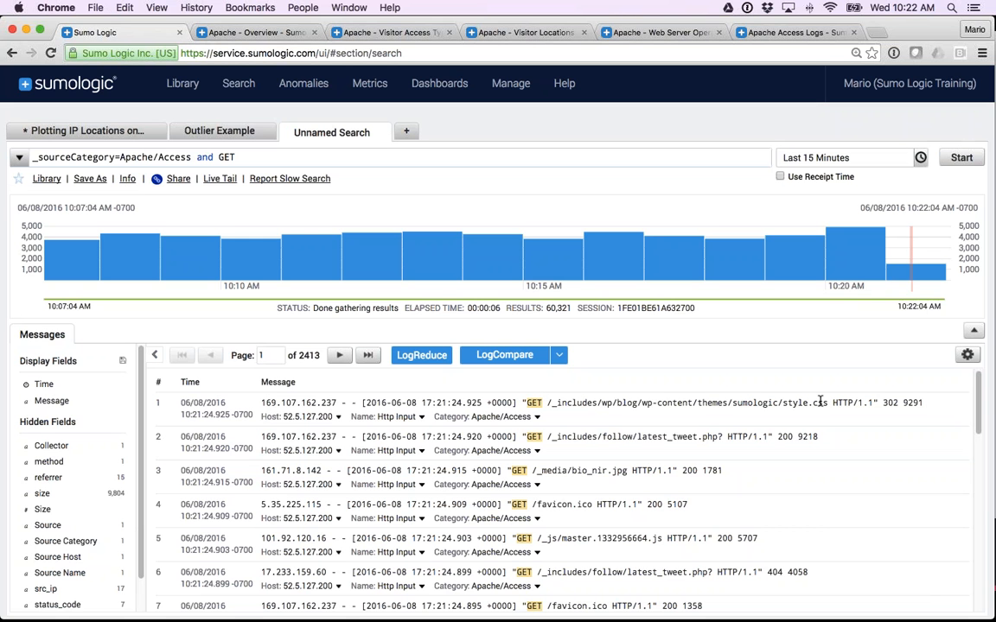
Highlight example status codes and a response size in the returned messages, and dismiss the selected-text options without choosing one.
double_click(889, 404)
double_click(913, 403)
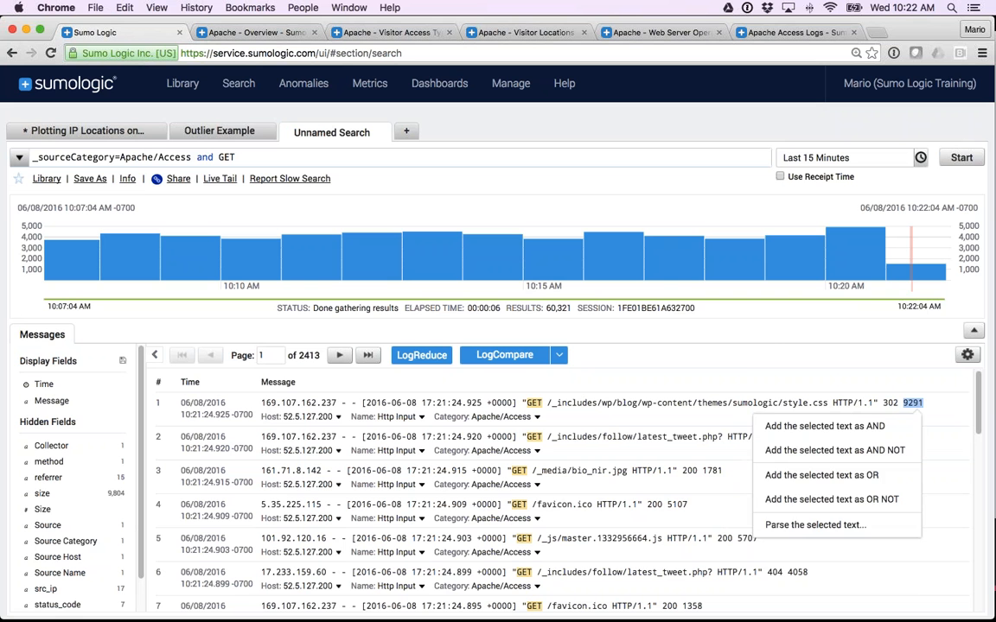
double_click(689, 471)
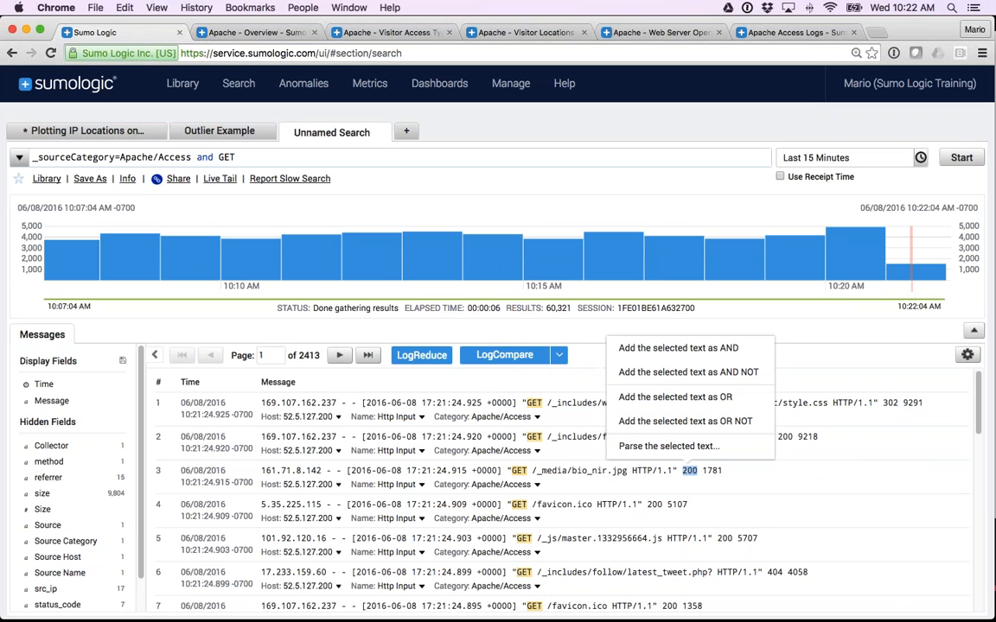
double_click(773, 573)
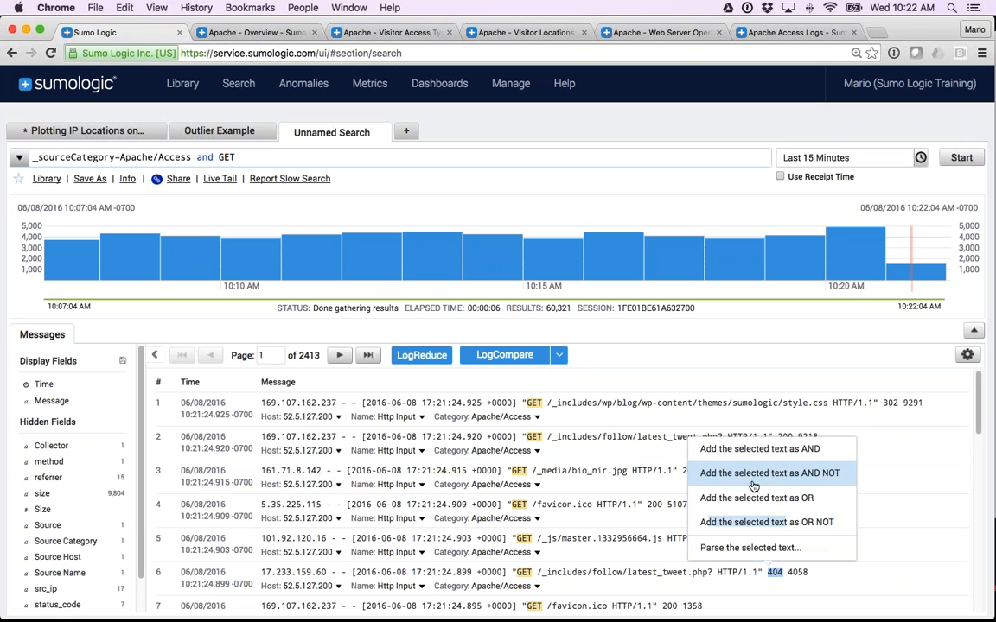
click(876, 443)
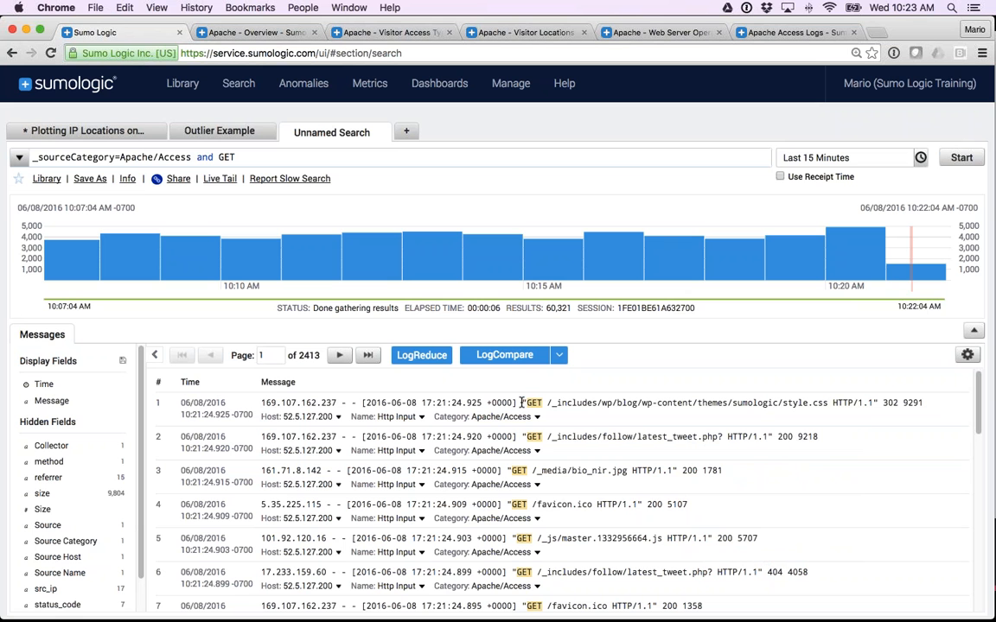
Parse the first message's text from "GET through the response size, extracting the URL path as the field url.
drag(522, 403, 922, 403)
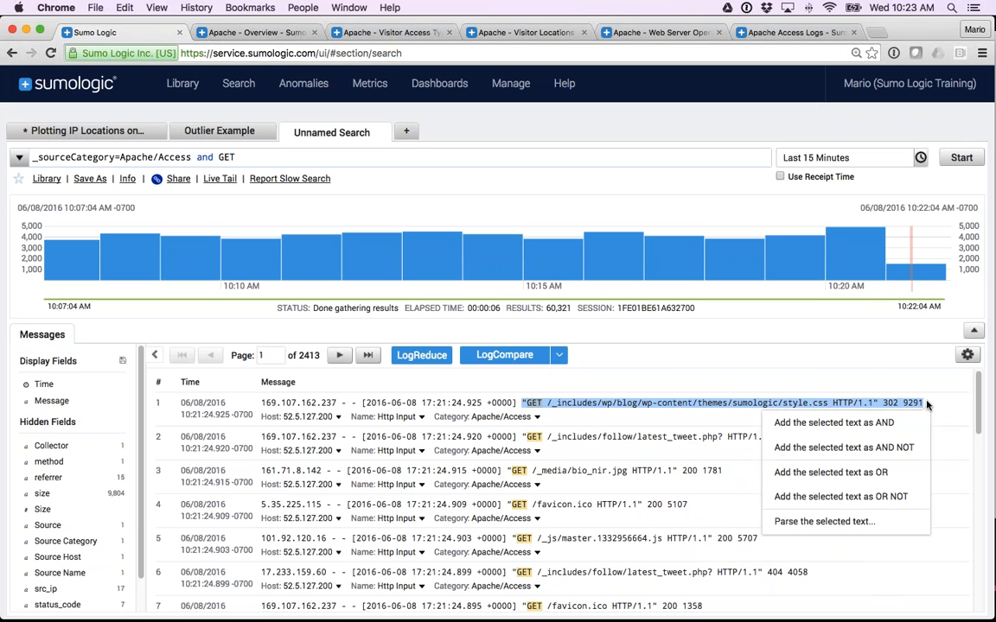
click(828, 521)
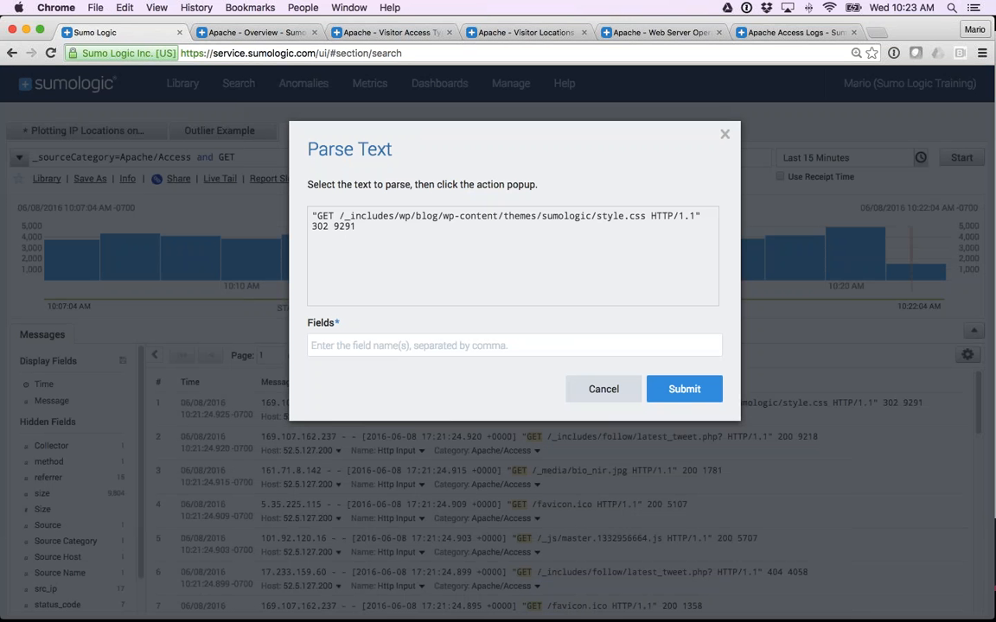
drag(340, 216, 645, 218)
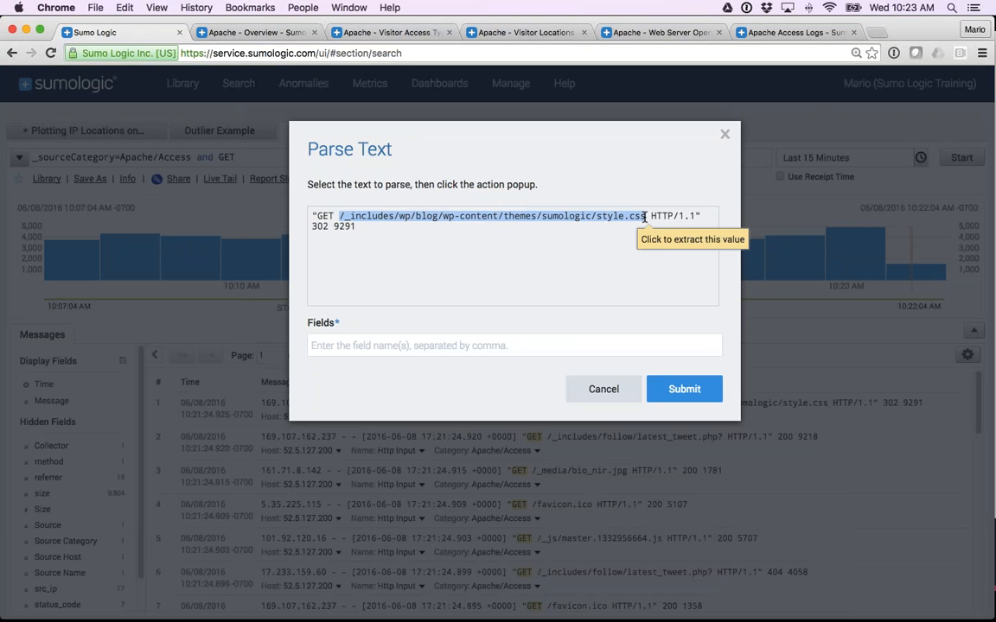
click(651, 239)
click(328, 345)
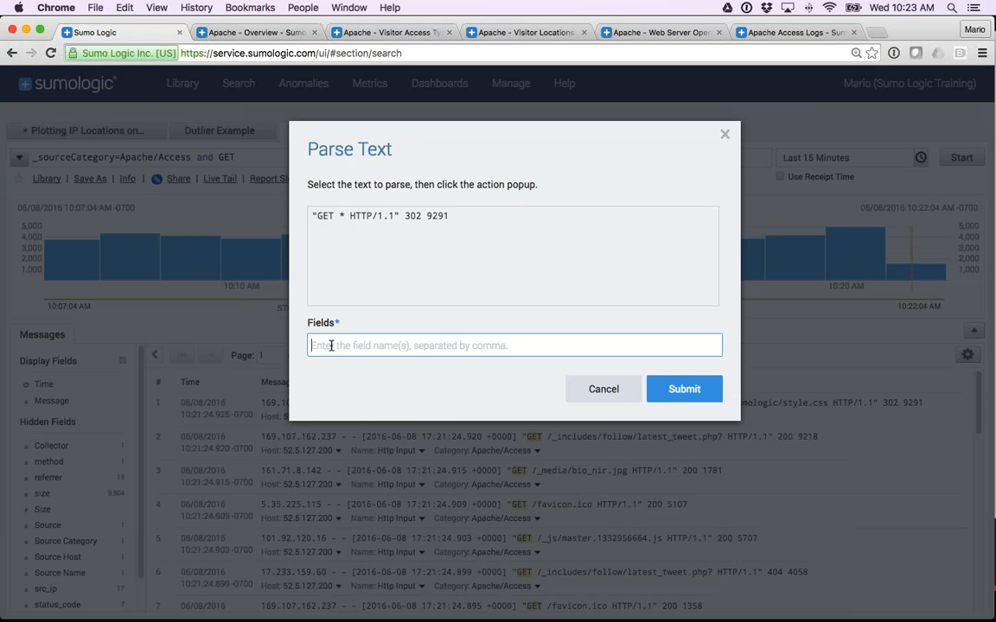
text(url,)
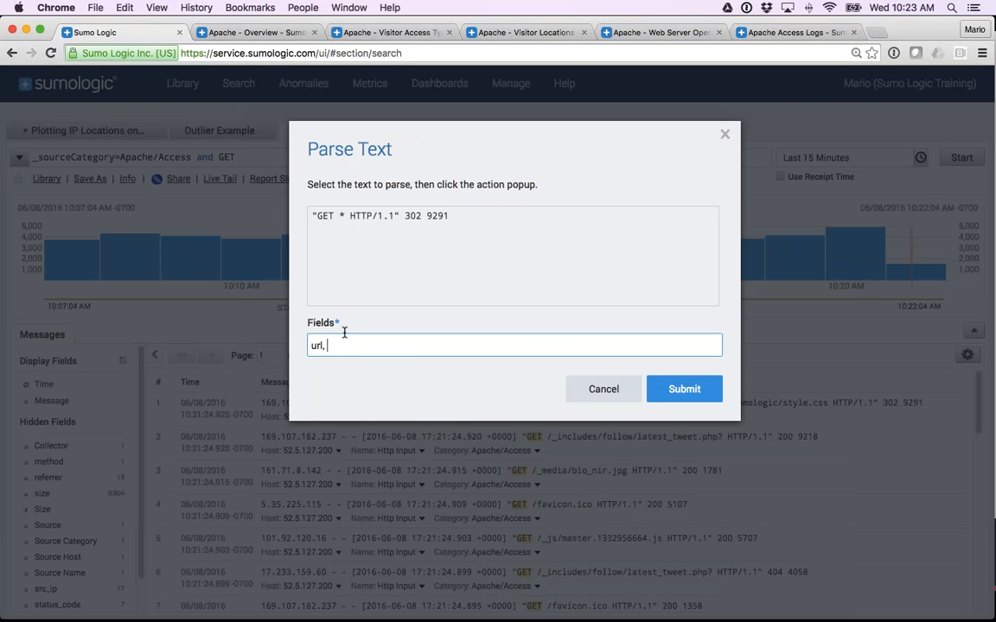
Extract the status code 302 from the parse text as the field status_code.
double_click(413, 217)
click(436, 239)
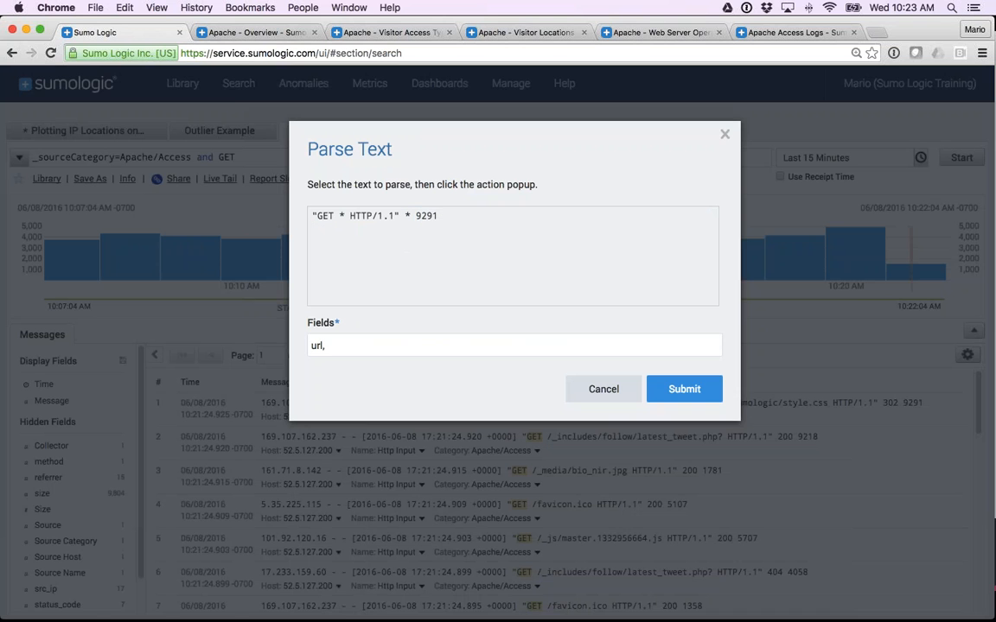
text(status)
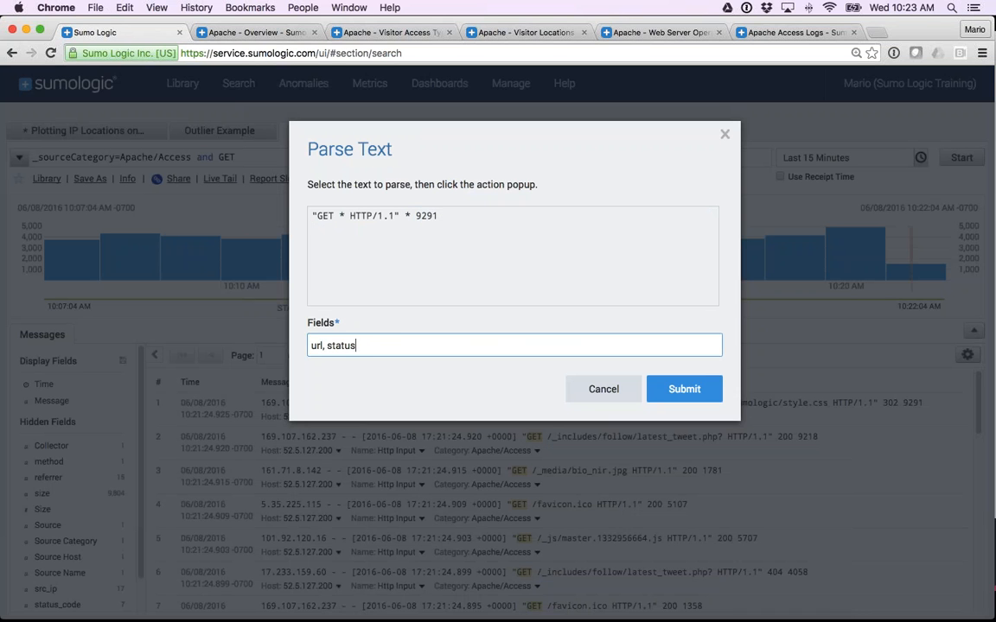
text(_code,)
Extract the response size 9291 as the field size, submit the parse expression, and highlight the parse clause in the query.
click(426, 212)
double_click(425, 212)
click(449, 236)
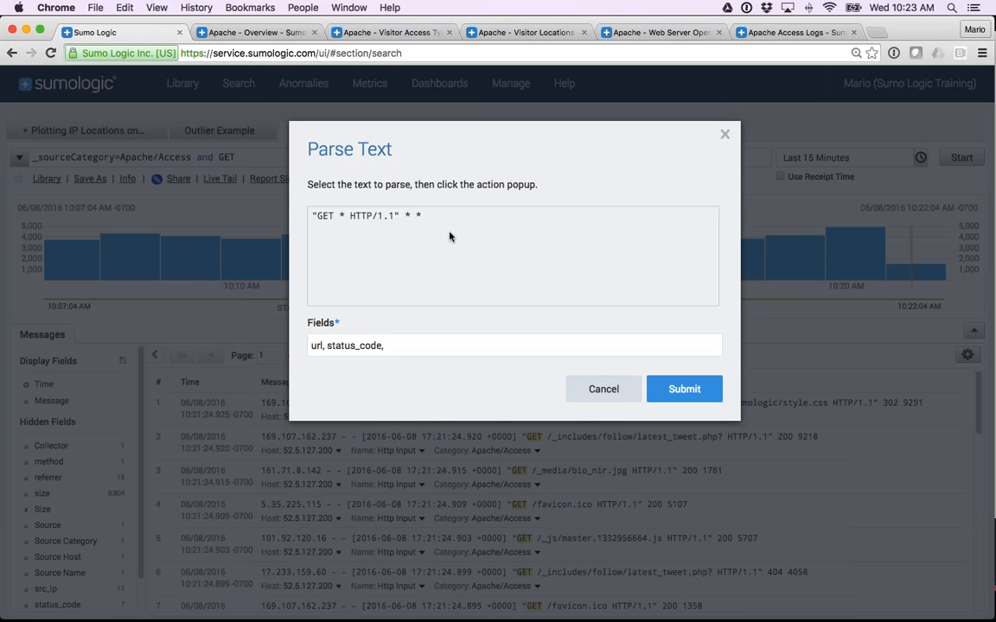
click(402, 345)
text(size)
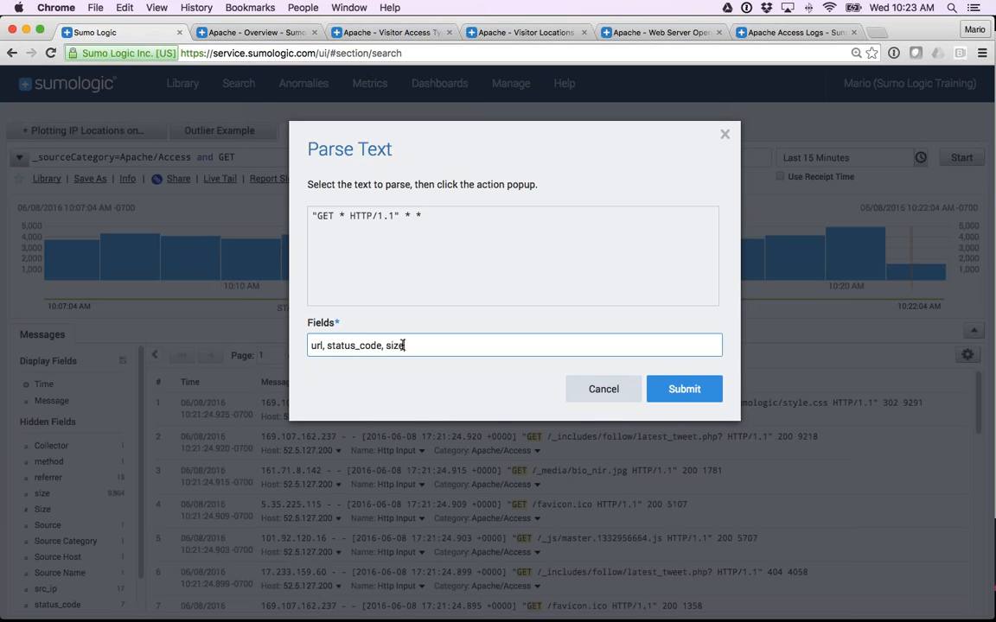
click(676, 388)
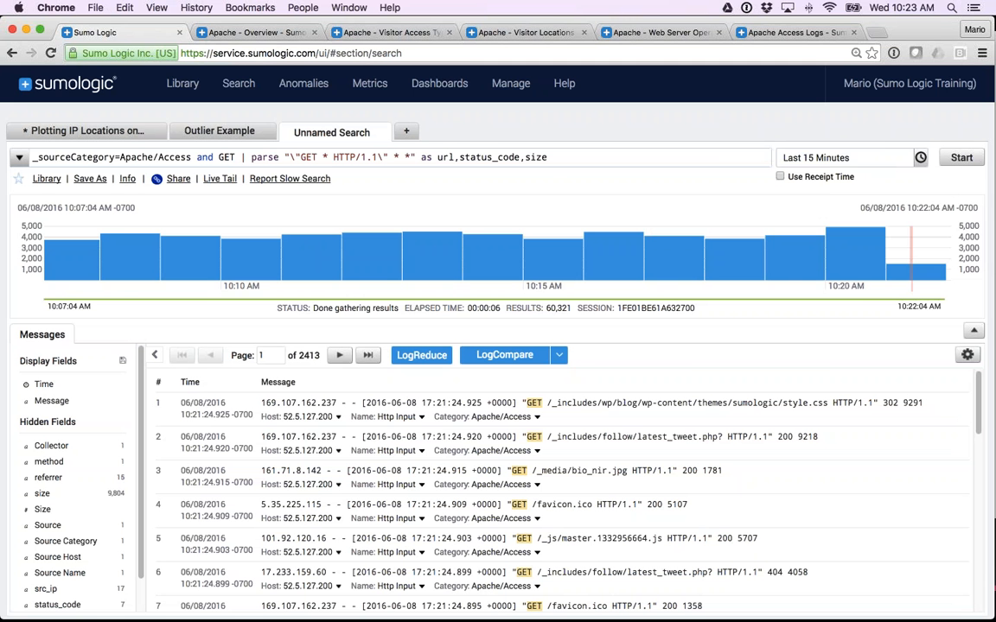
drag(241, 157, 553, 159)
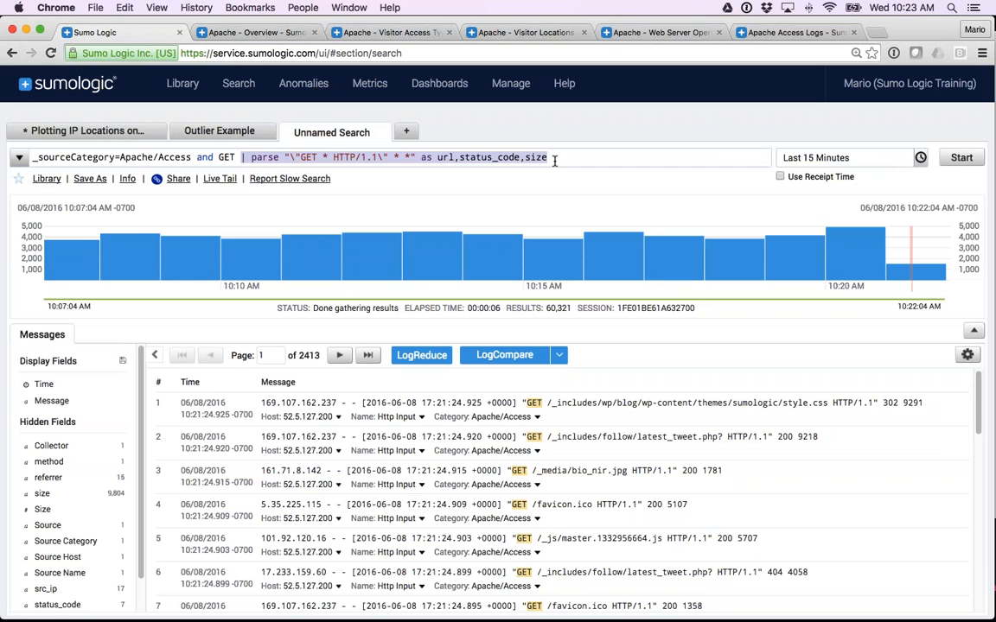
Put the parse clause on its own line in the query, below the source category and GET terms.
click(554, 158)
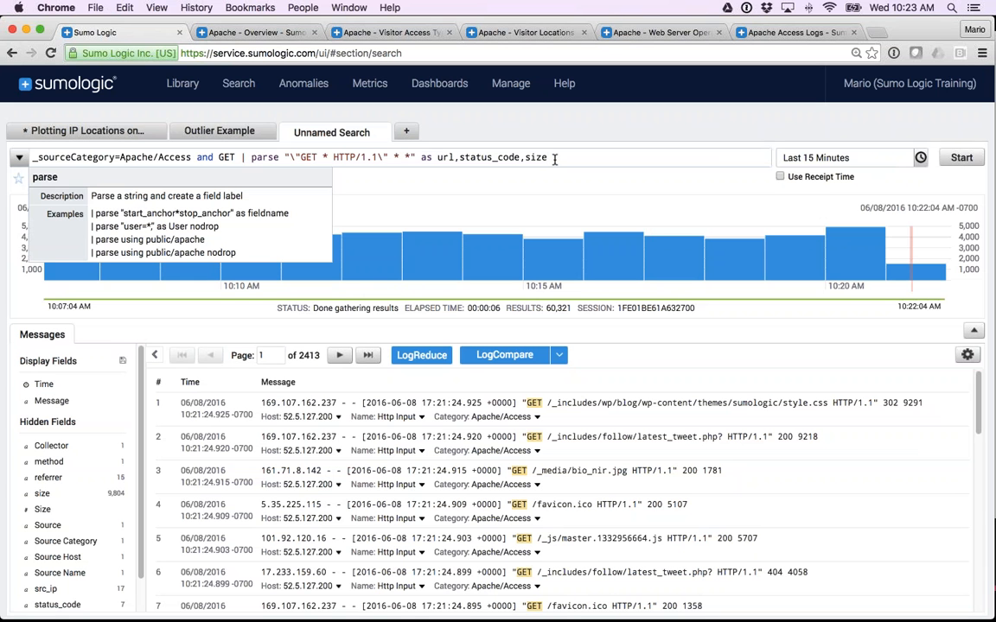
click(240, 158)
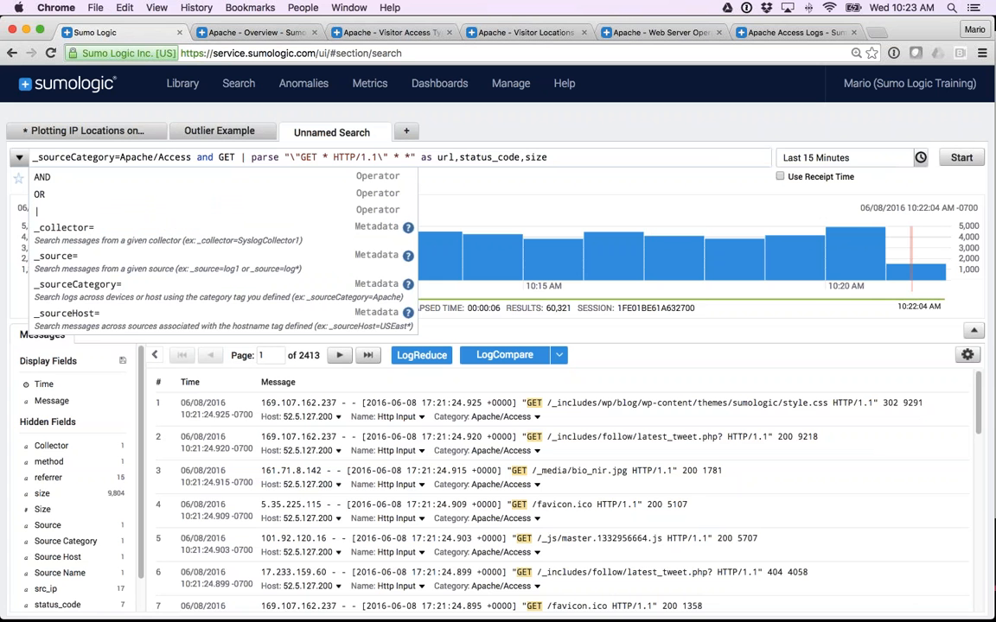
key(shift+Return)
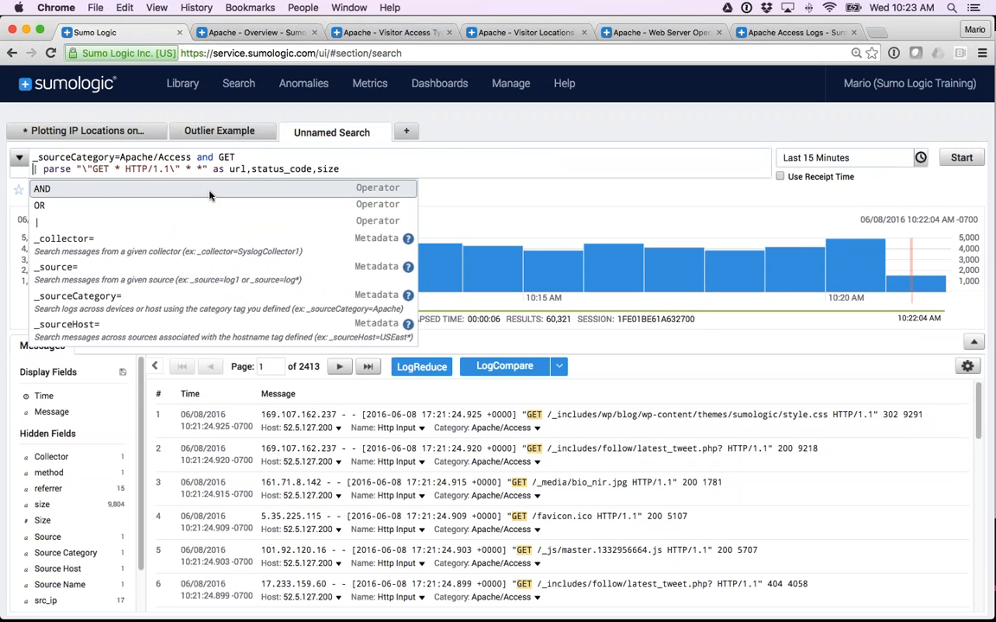
click(357, 169)
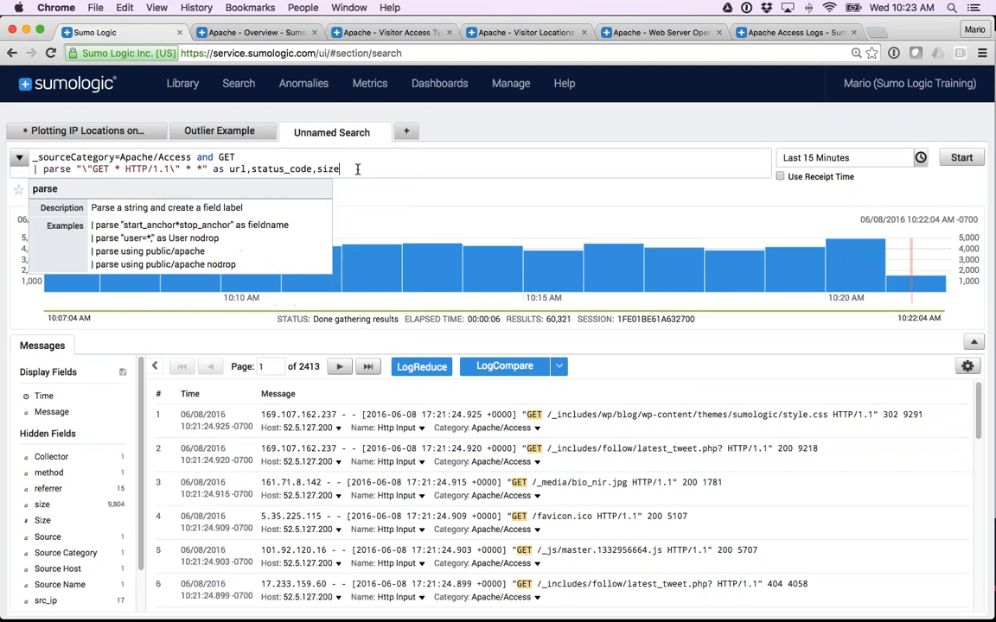
Try commenting out the parse line with // and remove the comment marks again.
click(291, 162)
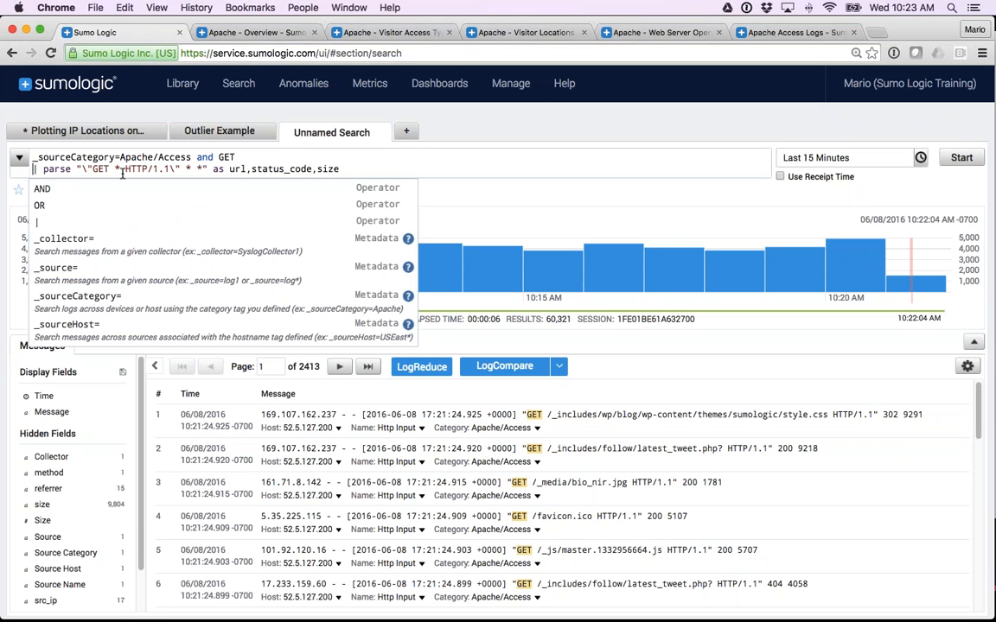
text(//)
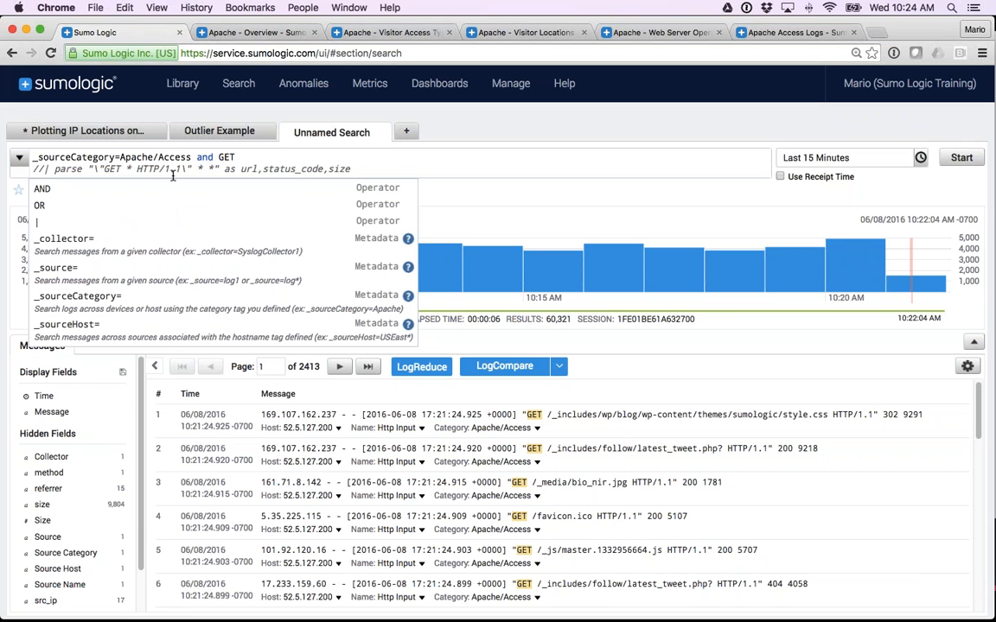
key(BackSpace)
key(BackSpace)
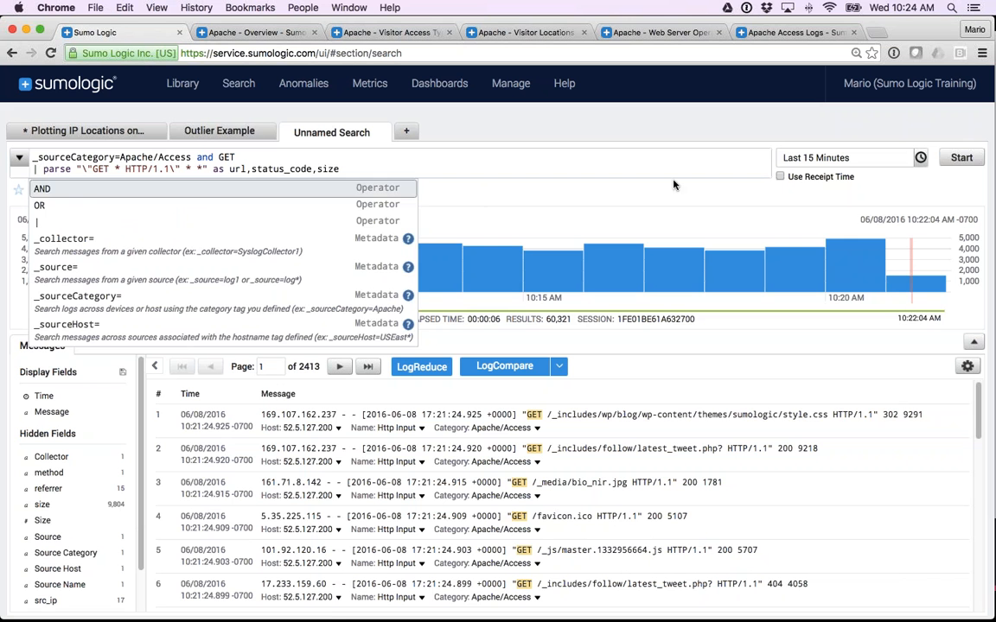
Run the search with the parse line, and highlight the clause's GET and HTTP anchors in the query.
click(959, 159)
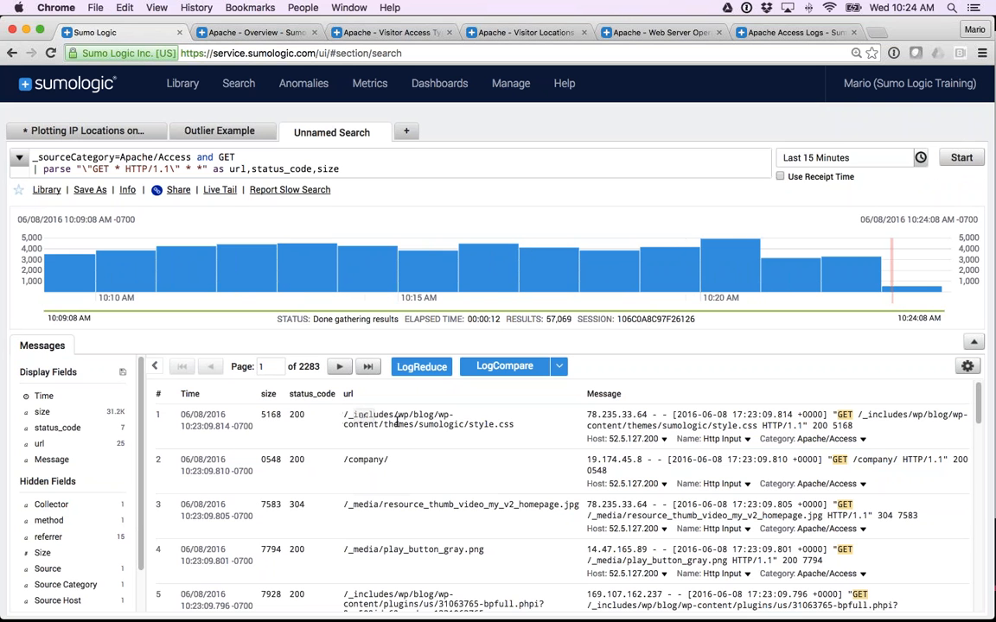
scroll(299, 499, down, 1)
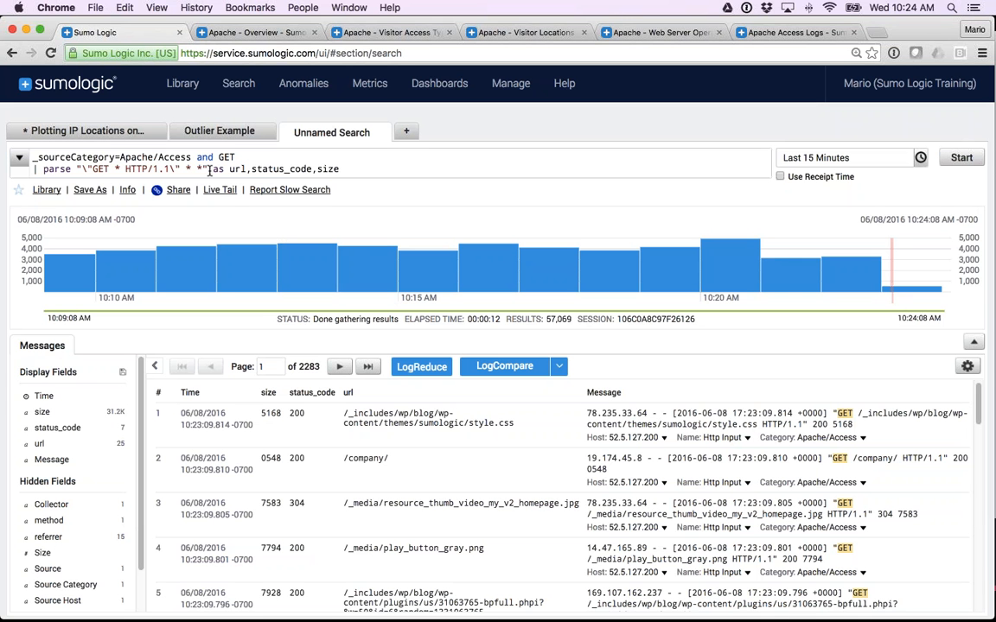
drag(33, 169, 343, 169)
click(343, 168)
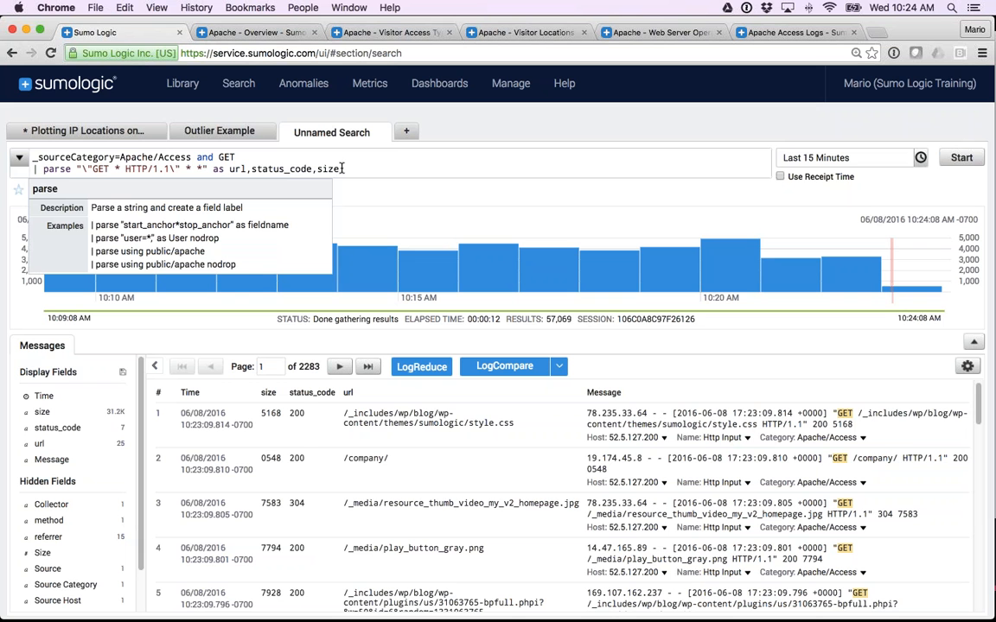
double_click(100, 170)
double_click(136, 169)
double_click(97, 168)
Open the Search Query Language documentation, look through the list of parse operators, and close the help window.
mouse_move(564, 83)
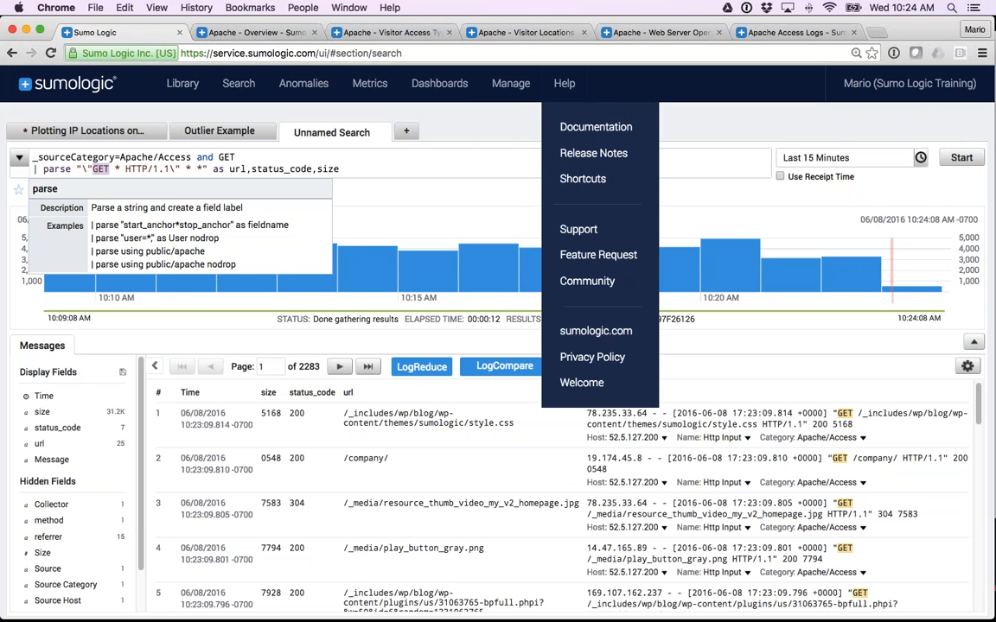
click(594, 128)
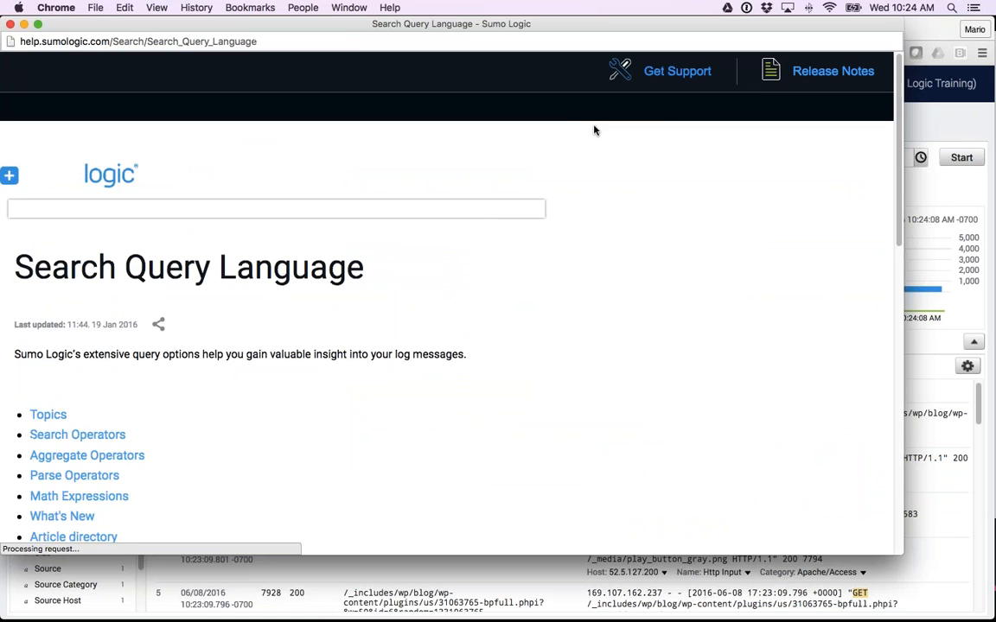
drag(583, 27, 611, 26)
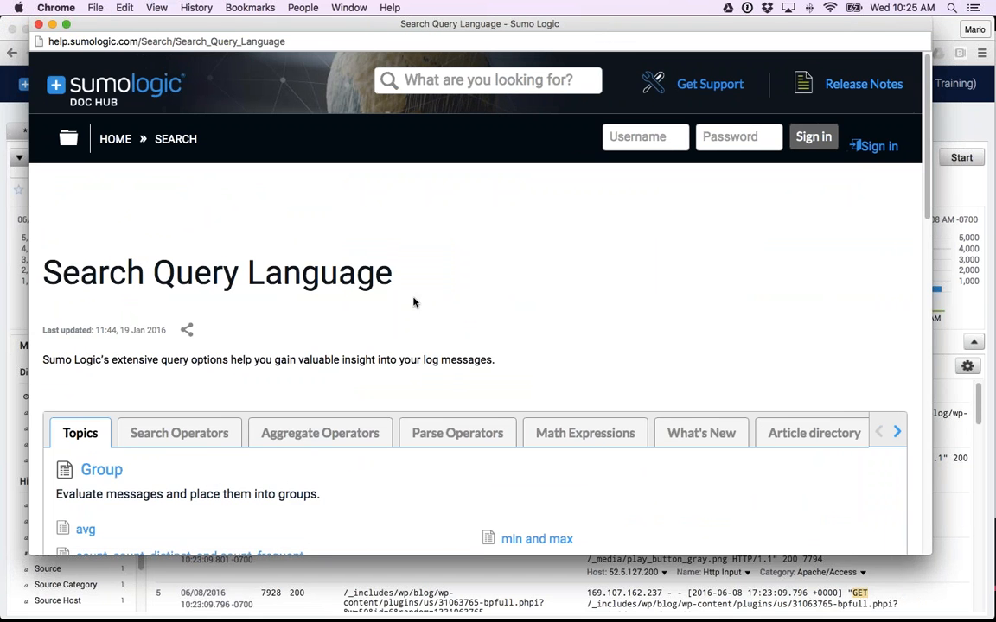
scroll(429, 401, down, 3)
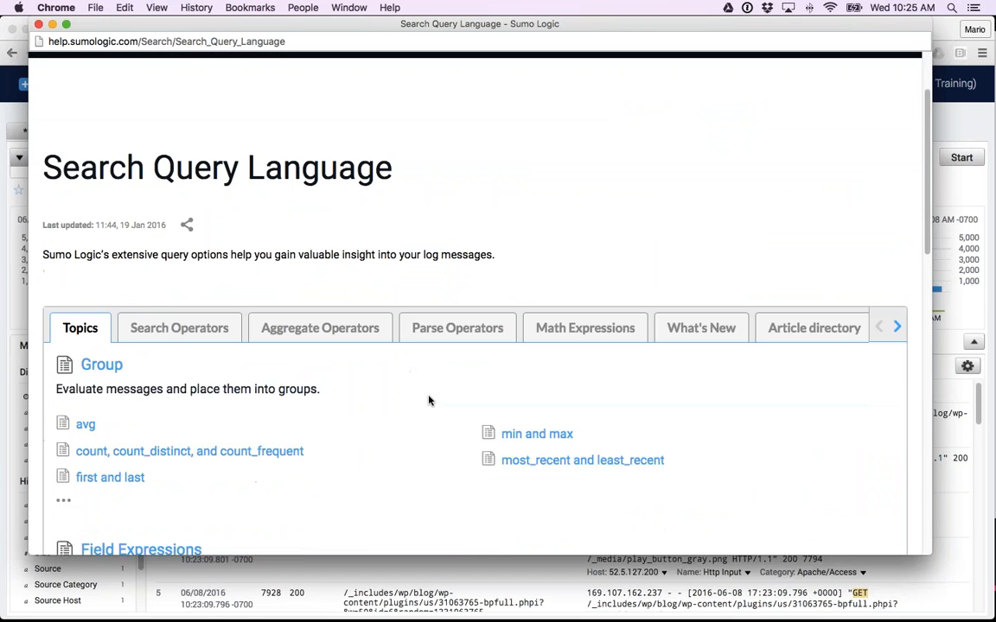
click(458, 304)
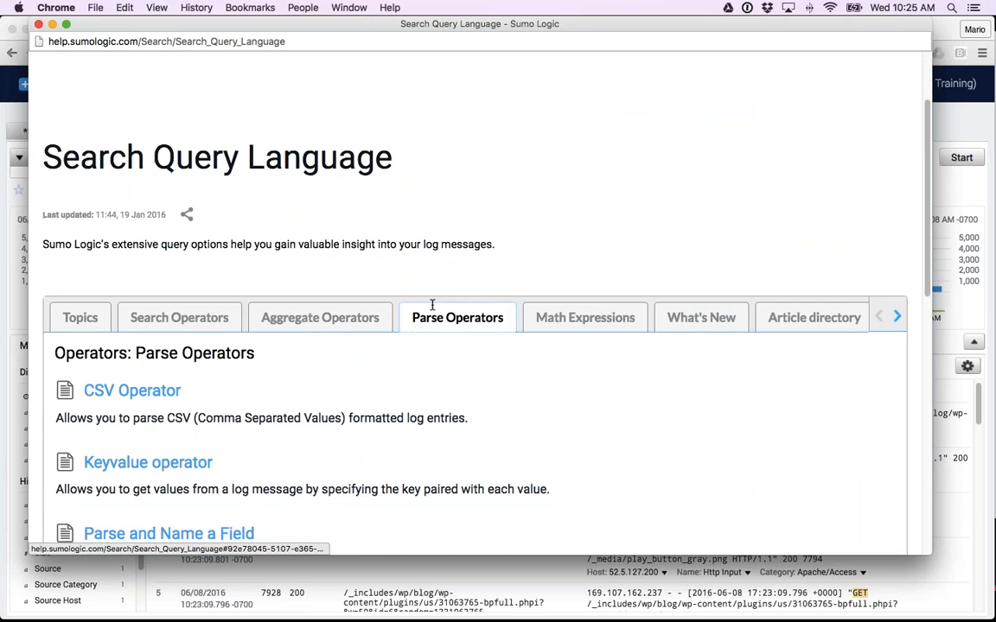
scroll(433, 304, down, 5)
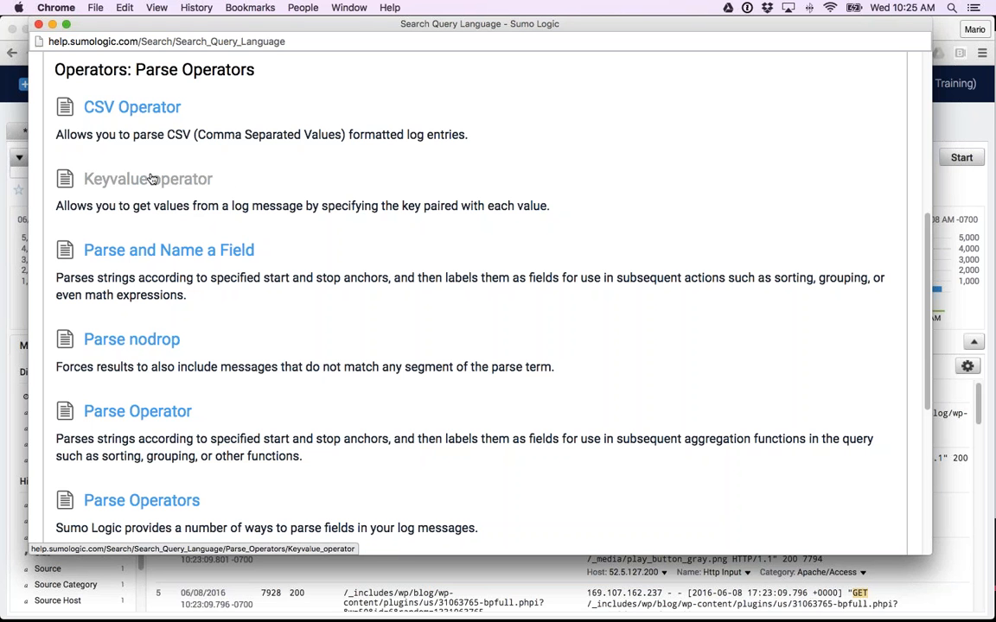
scroll(152, 179, down, 5)
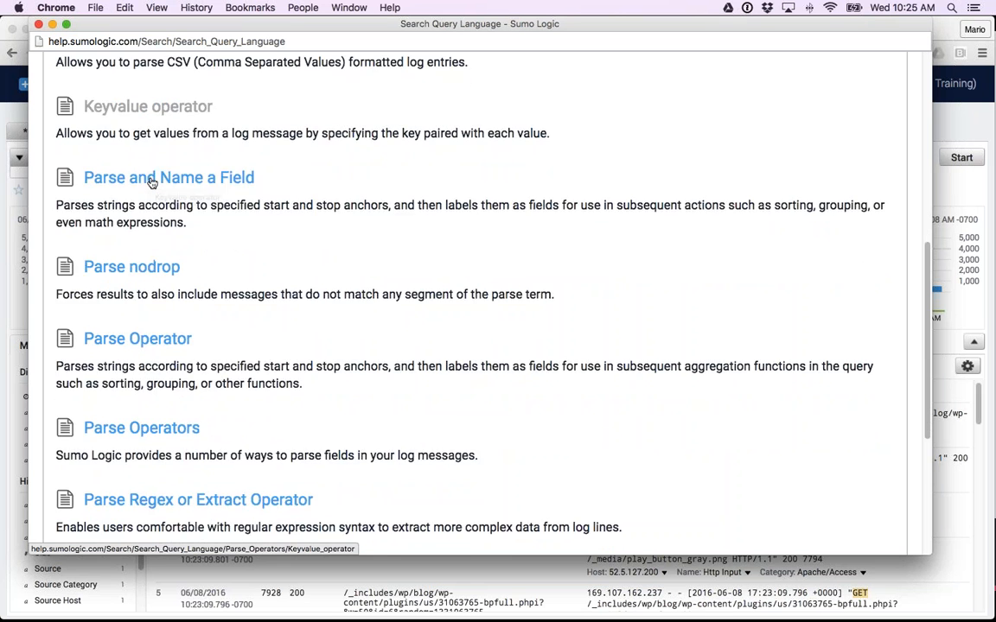
scroll(151, 183, down, 5)
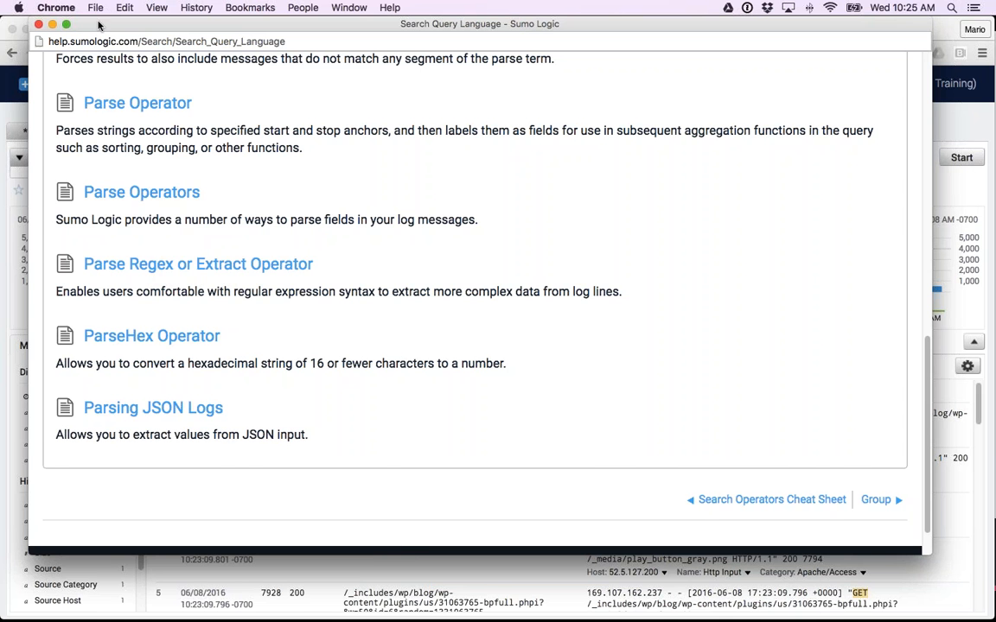
click(39, 24)
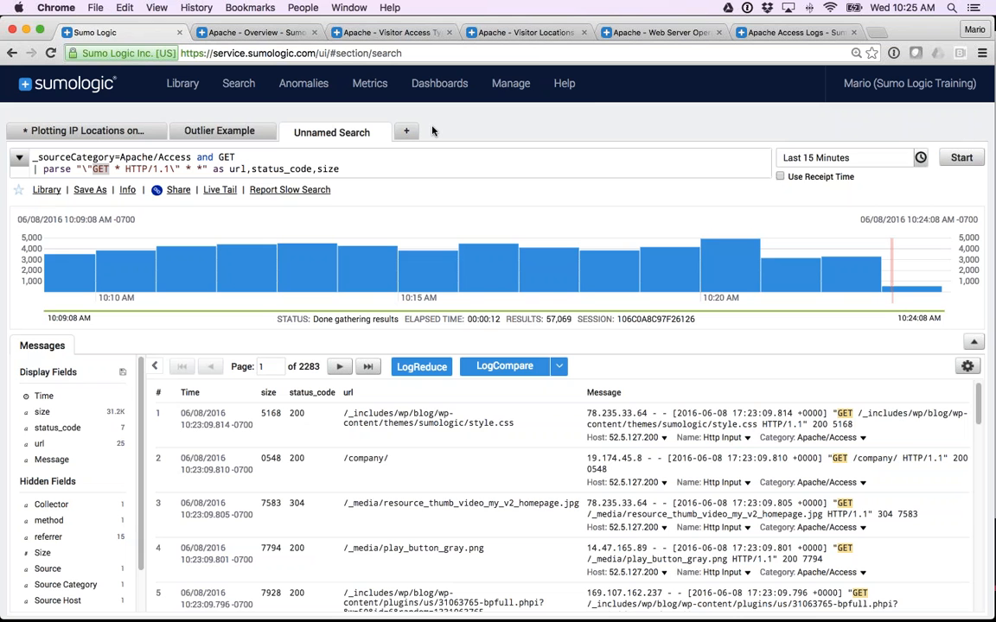
Expand the Apache Access rule in the field extraction rules and open it for editing.
click(510, 86)
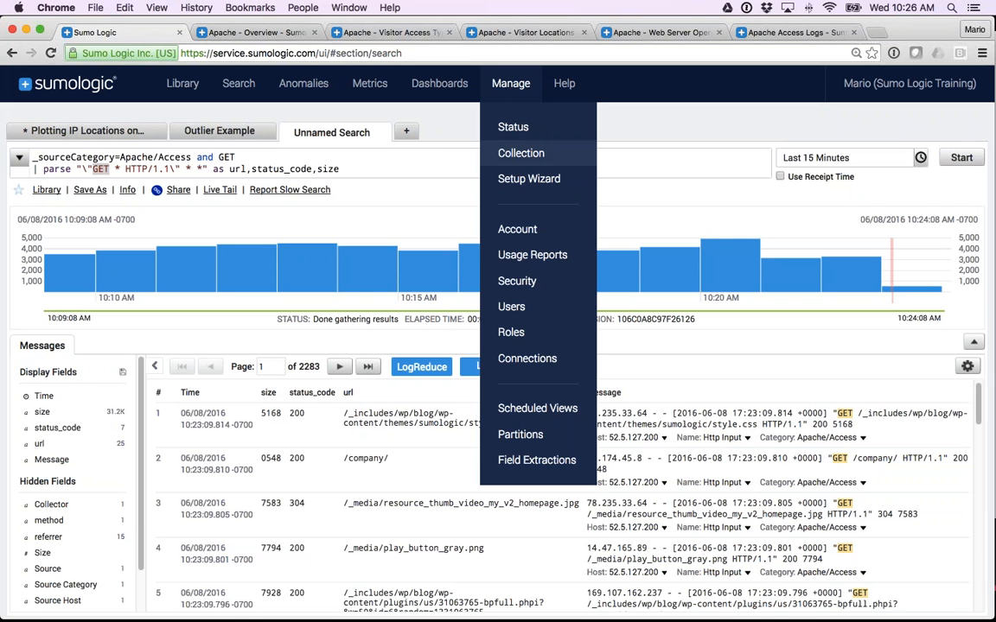
click(541, 464)
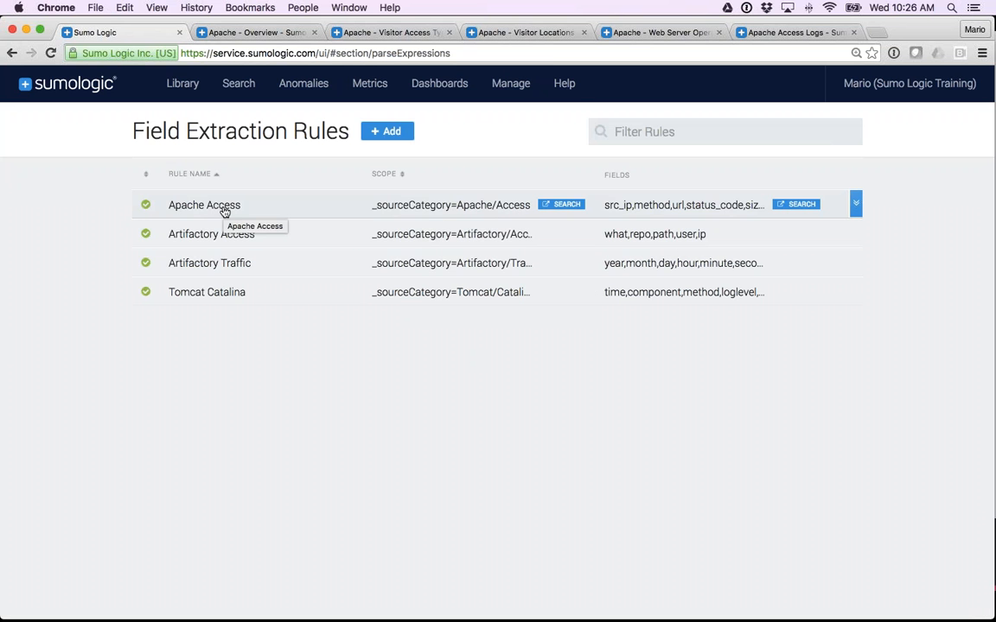
click(430, 209)
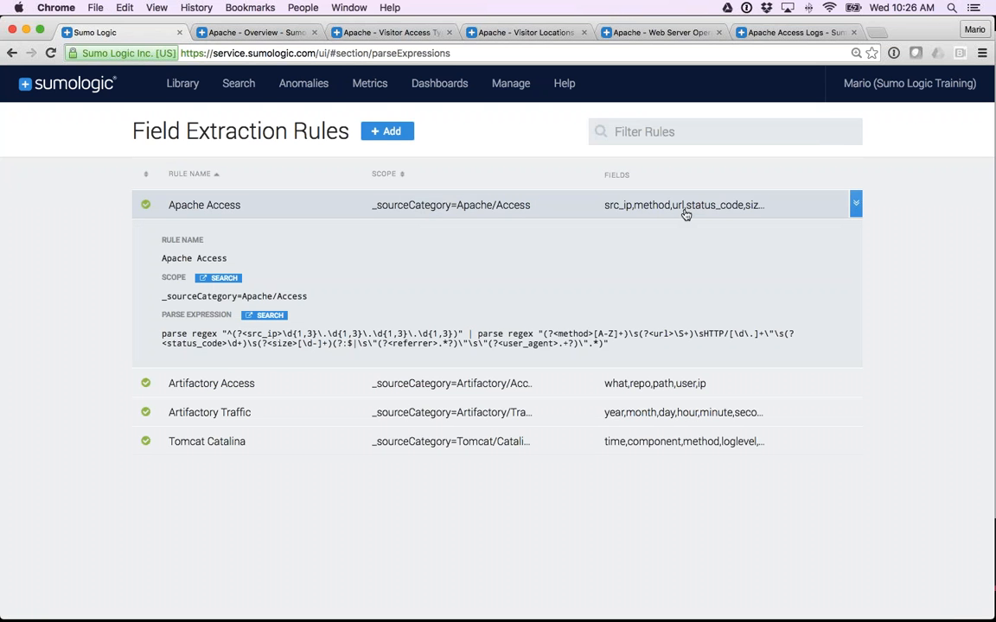
click(856, 204)
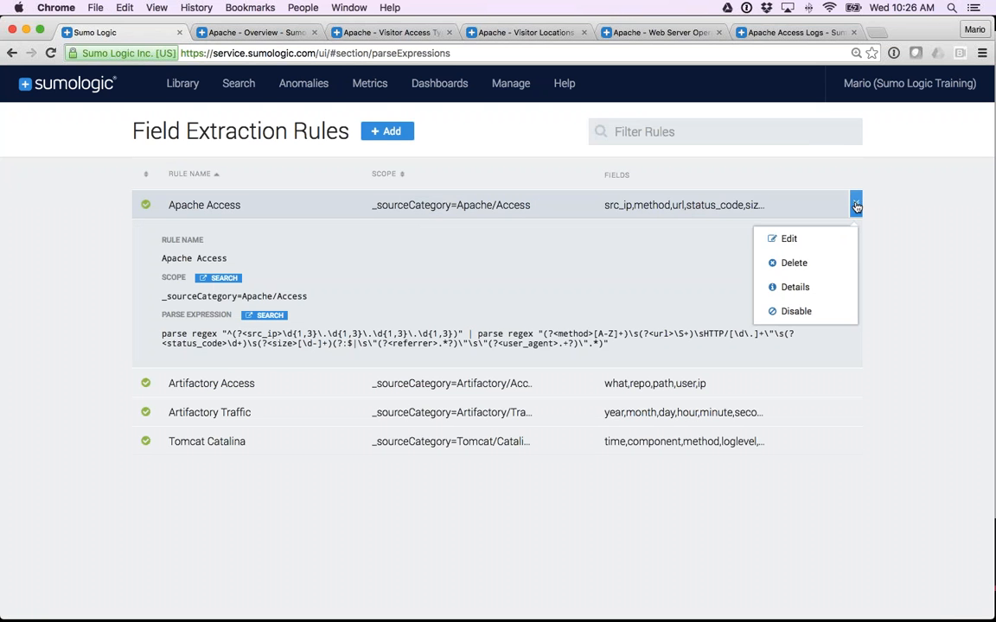
click(788, 239)
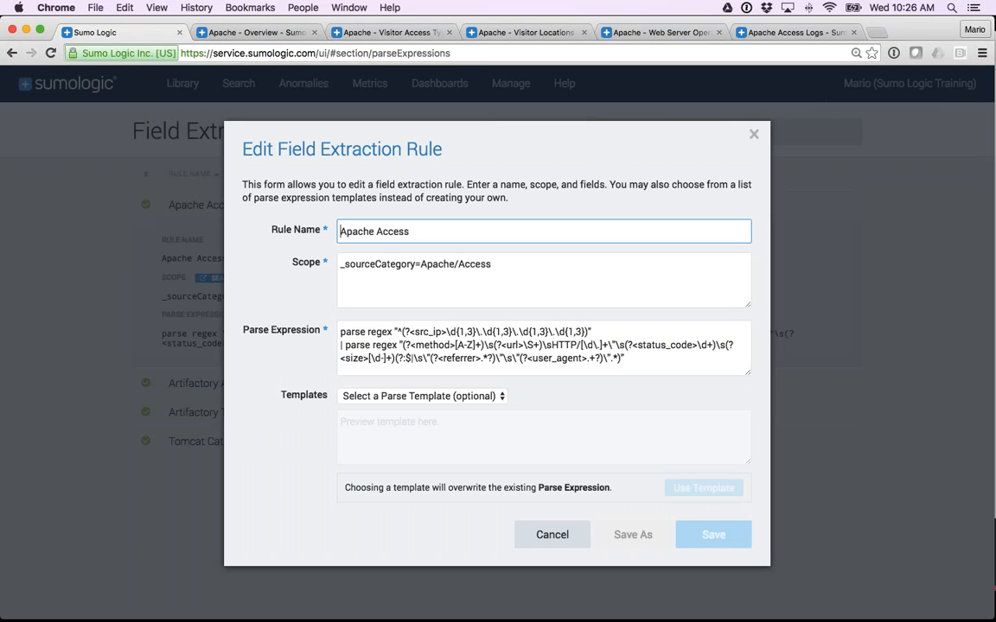
Examine the rule's scope and copy its parse expression, closing the rule without saving.
drag(496, 266, 341, 268)
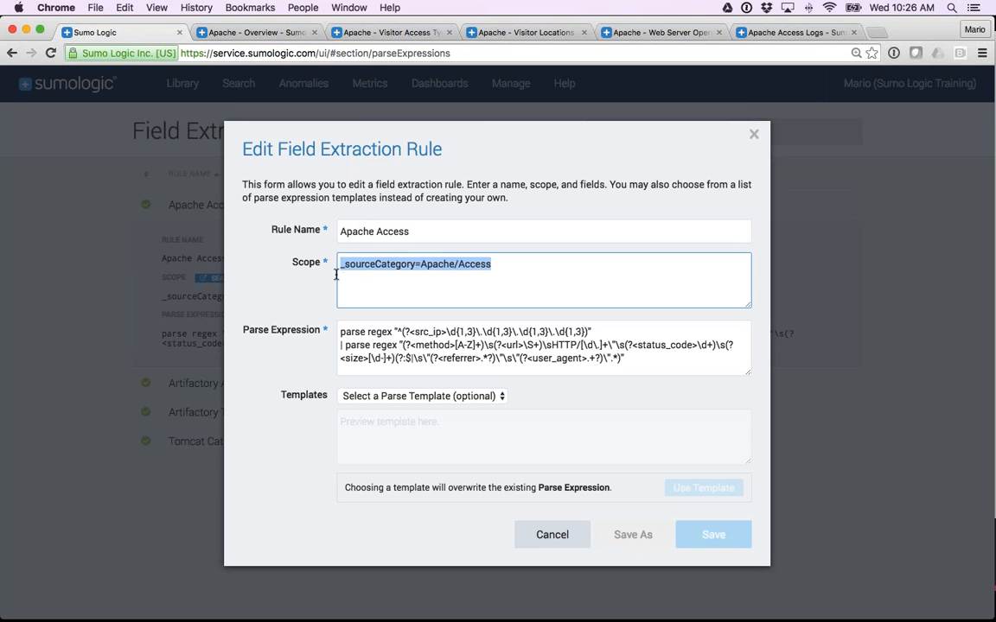
click(352, 278)
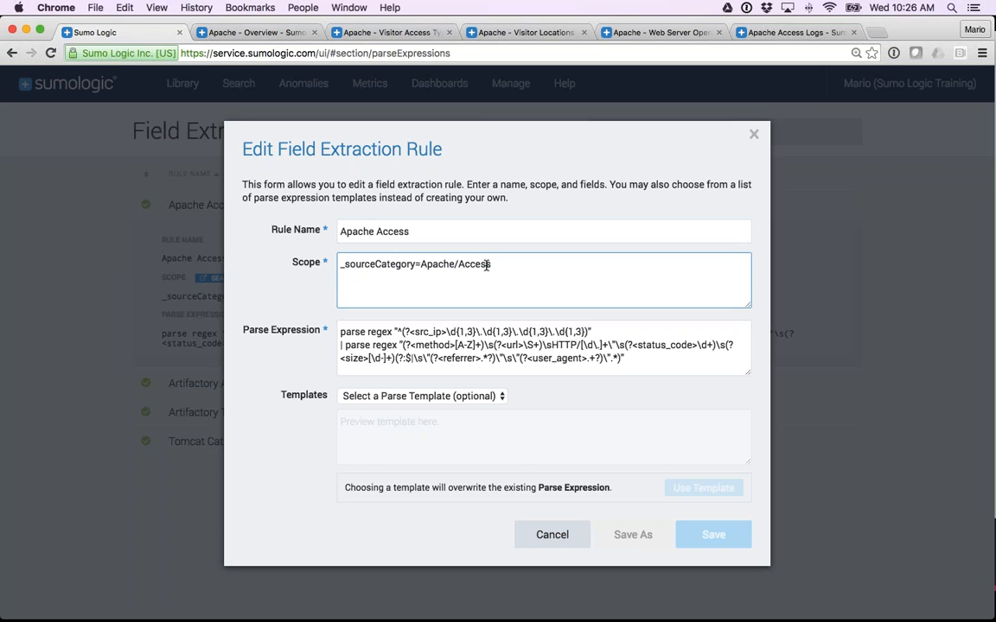
click(626, 362)
drag(626, 362, 336, 330)
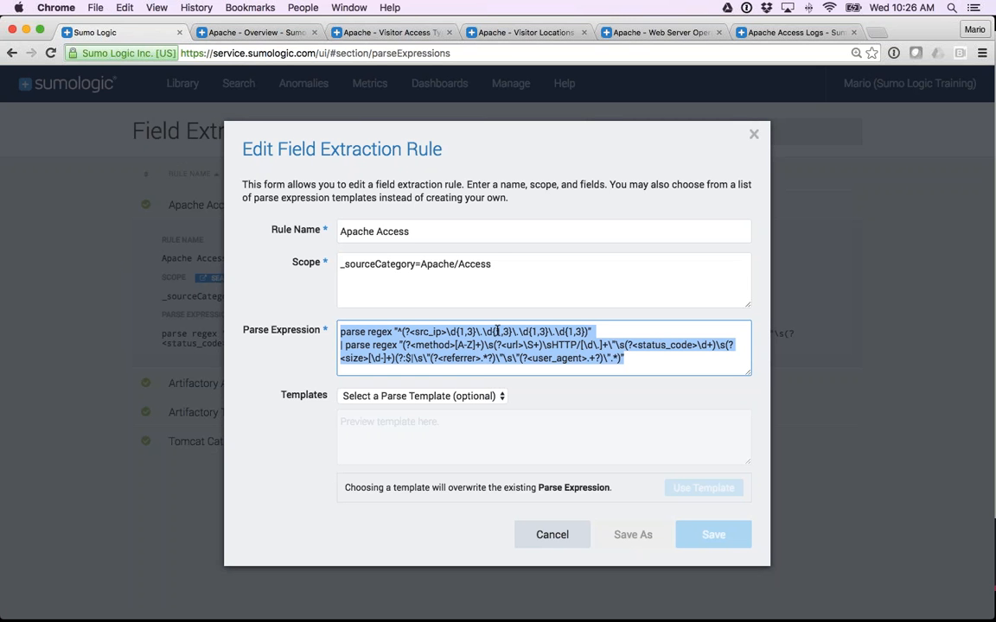
right_click(490, 322)
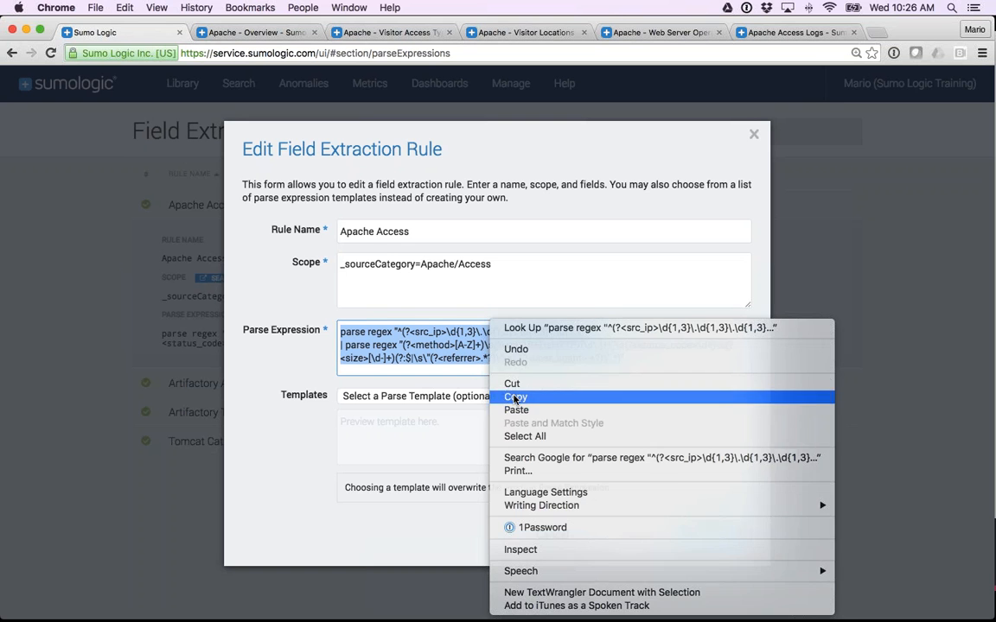
click(516, 397)
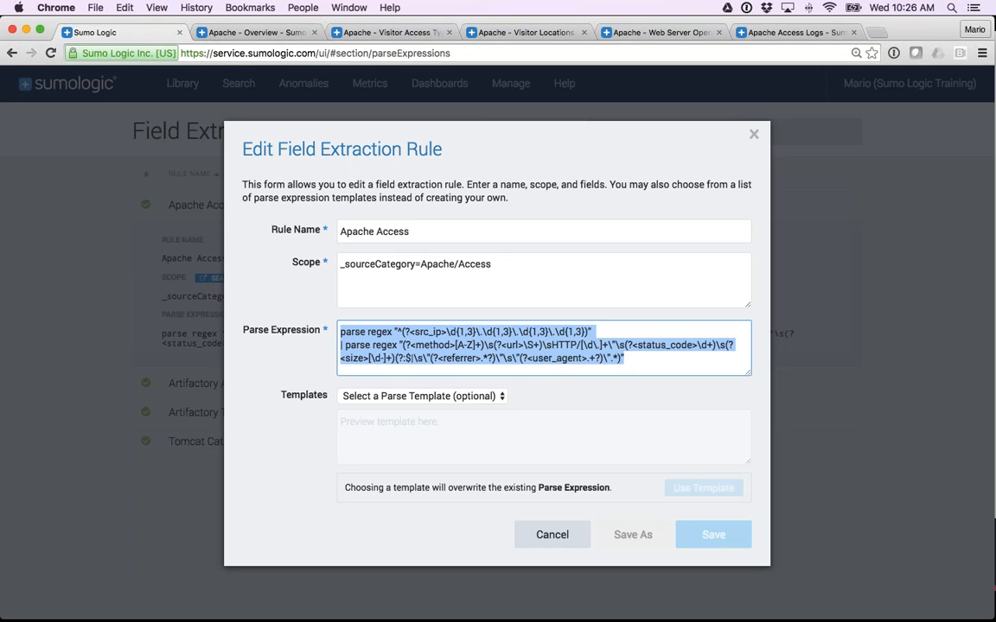
drag(492, 263, 421, 266)
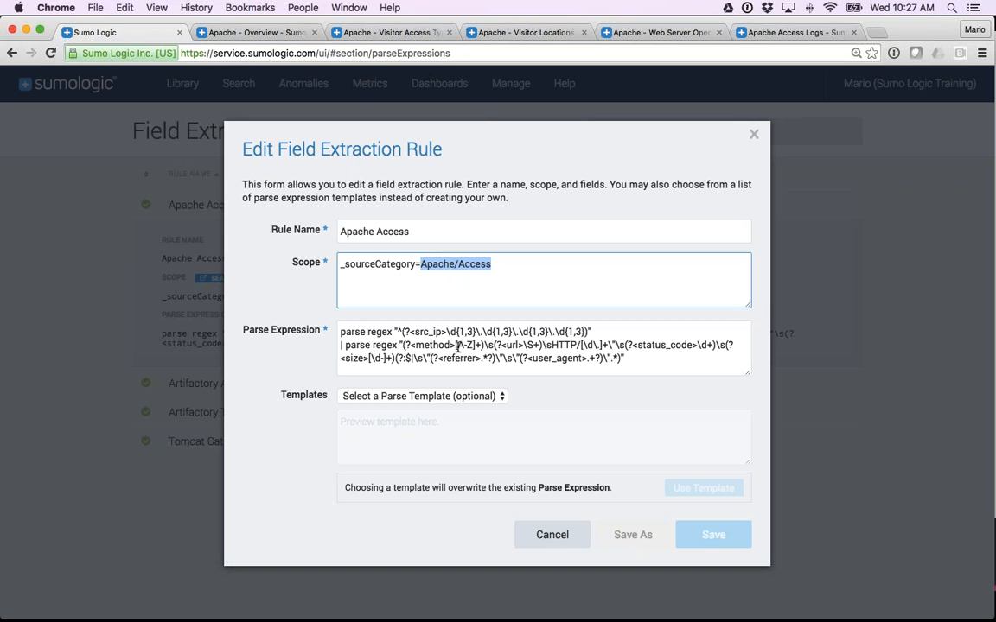
click(552, 535)
Back in the search, comment out the parse line with // and rerun the query to examine its hidden fields.
mouse_move(239, 83)
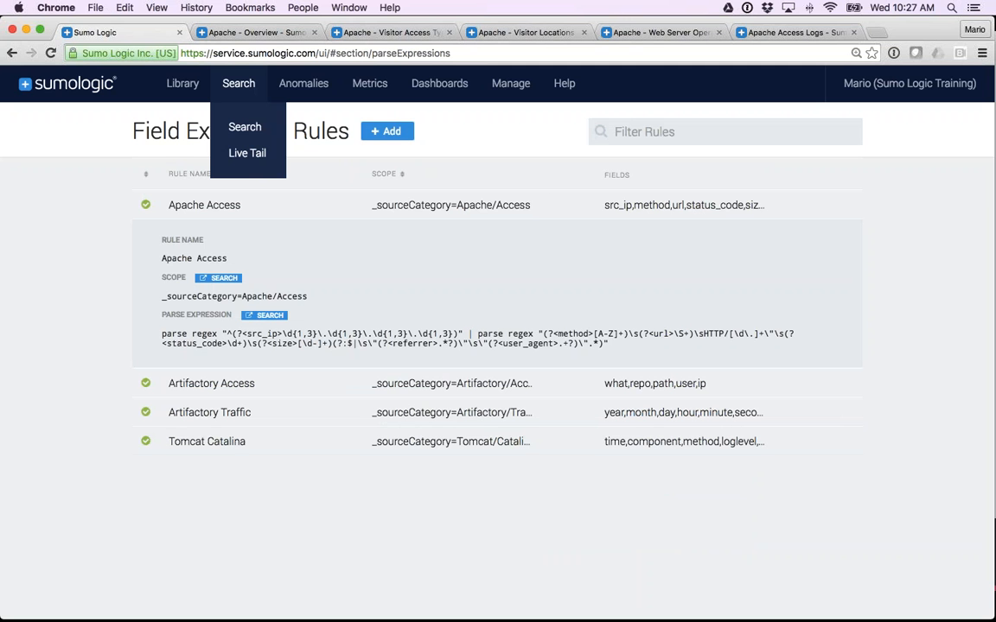
click(236, 128)
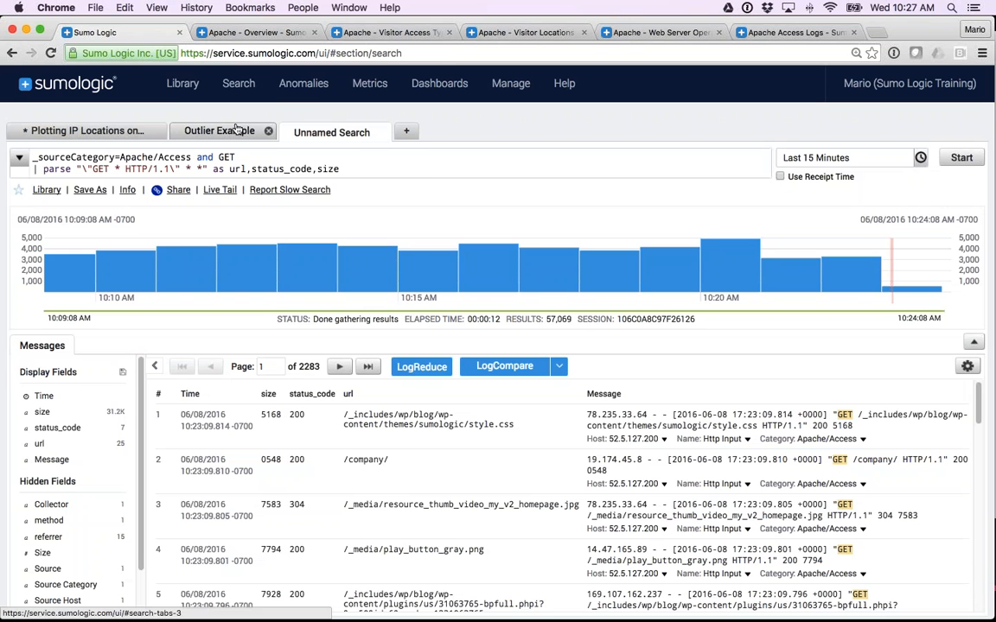
click(29, 169)
text(//)
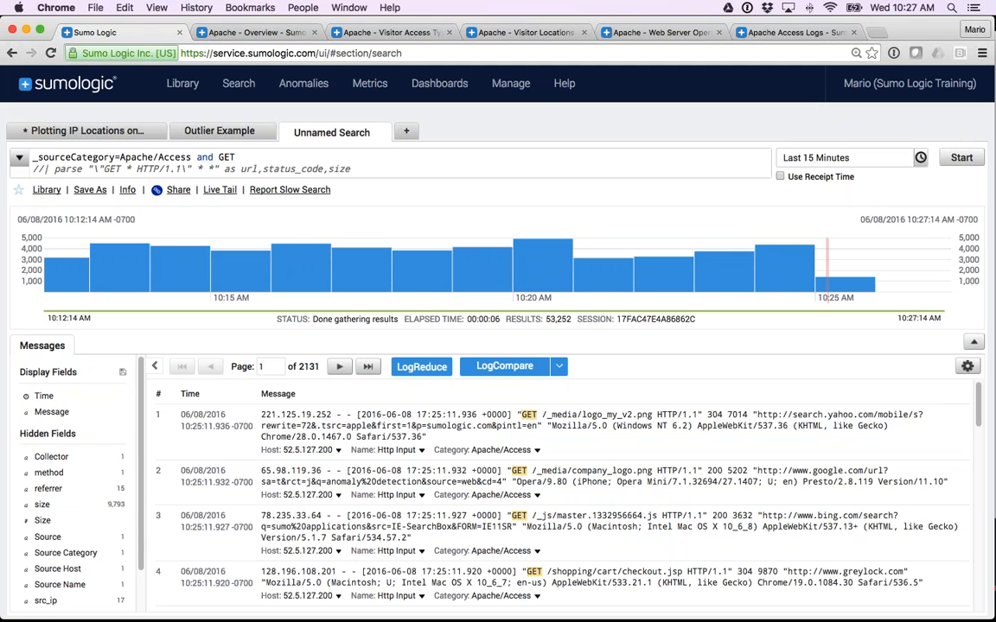
scroll(69, 476, down, 1)
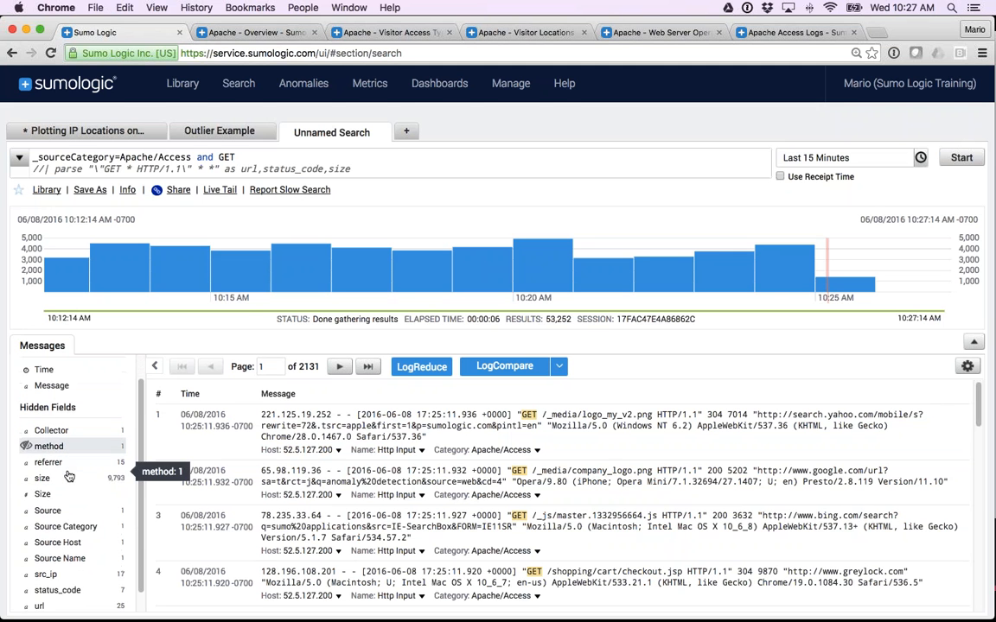
scroll(69, 477, down, 1)
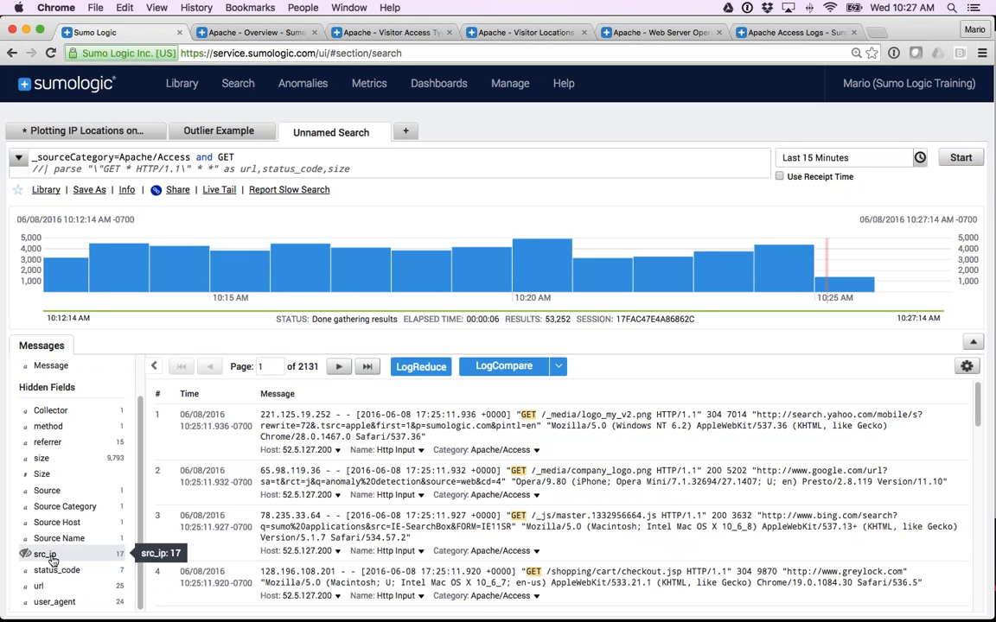
Inspect the status_code hidden field's value breakdown, close it, and look over the messages and remaining hidden fields.
click(70, 578)
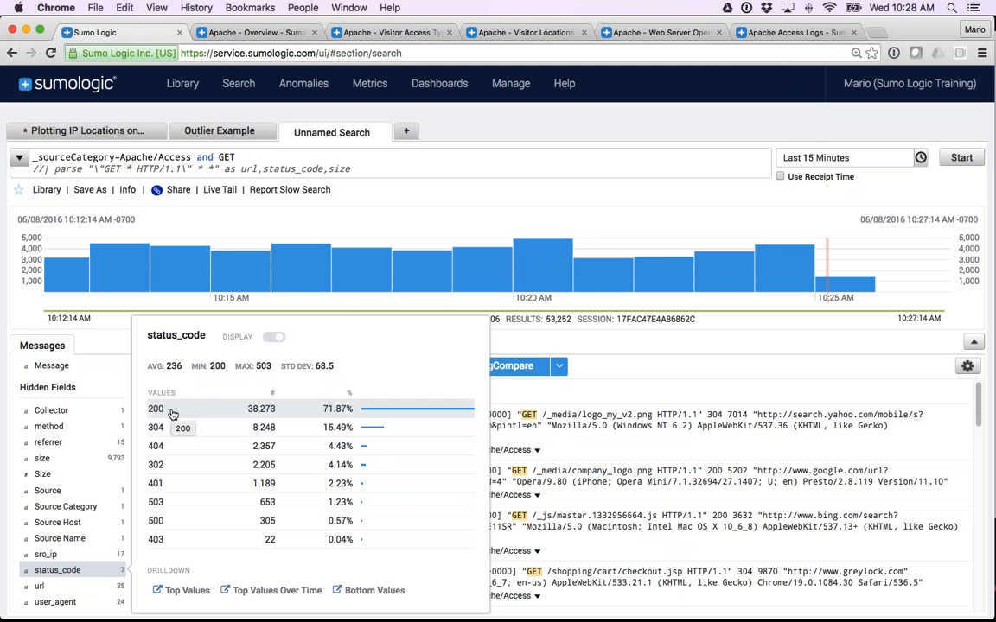
click(733, 381)
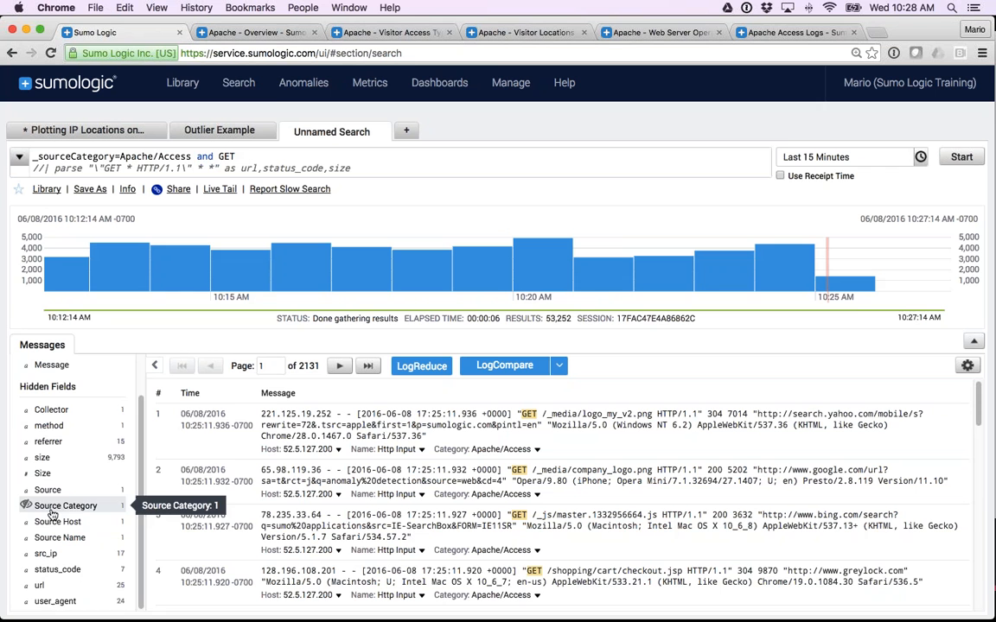
scroll(52, 516, up, 1)
scroll(49, 512, down, 1)
scroll(178, 418, down, 1)
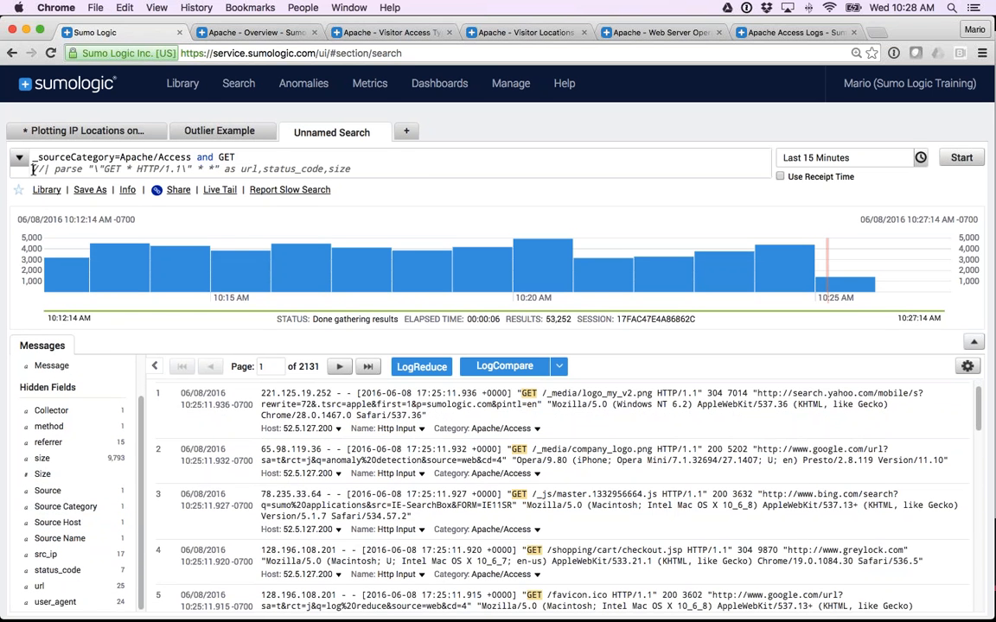
Replace the commented-out parse line with the copied parse regex expression, add a leading pipe, and run the query.
drag(33, 169, 370, 169)
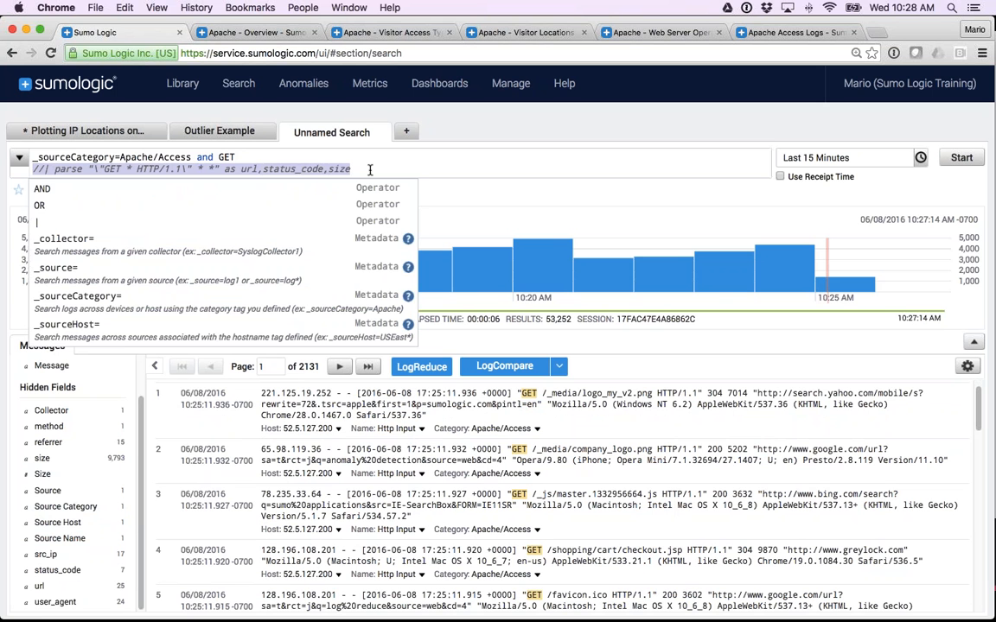
key(BackSpace)
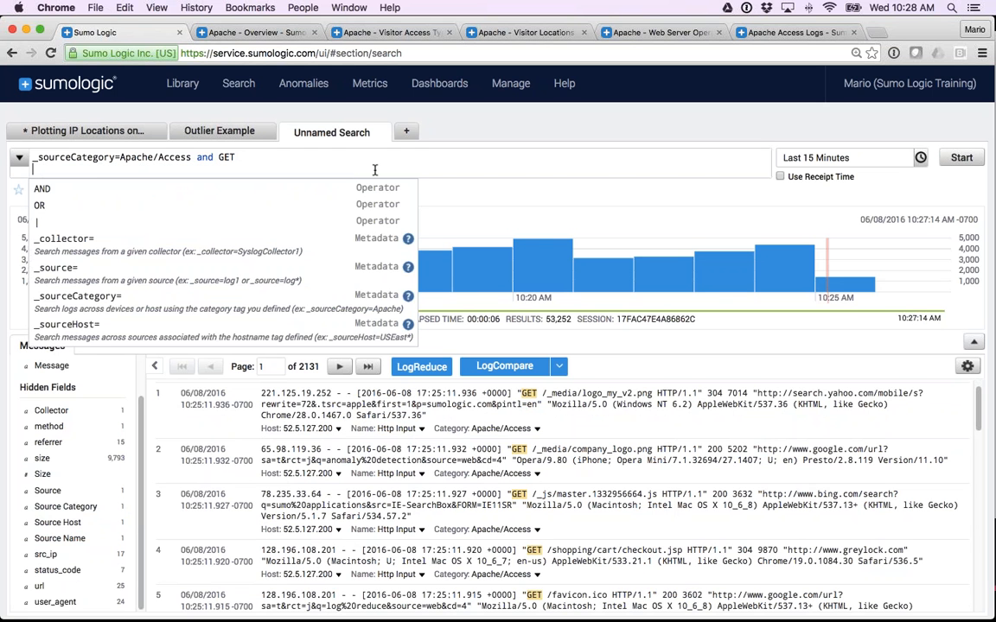
key(super+v)
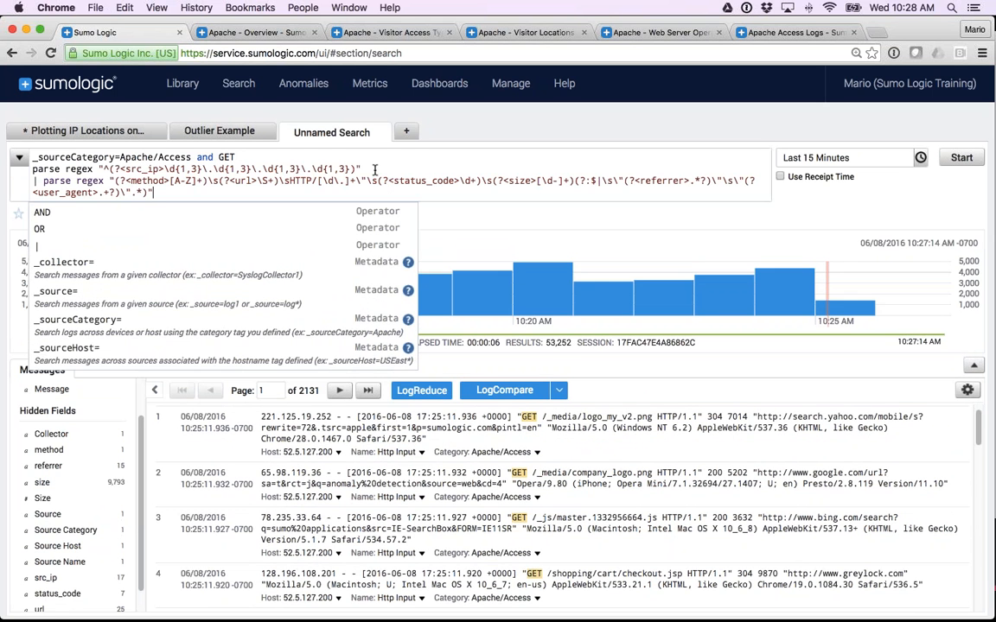
click(40, 170)
text(|)
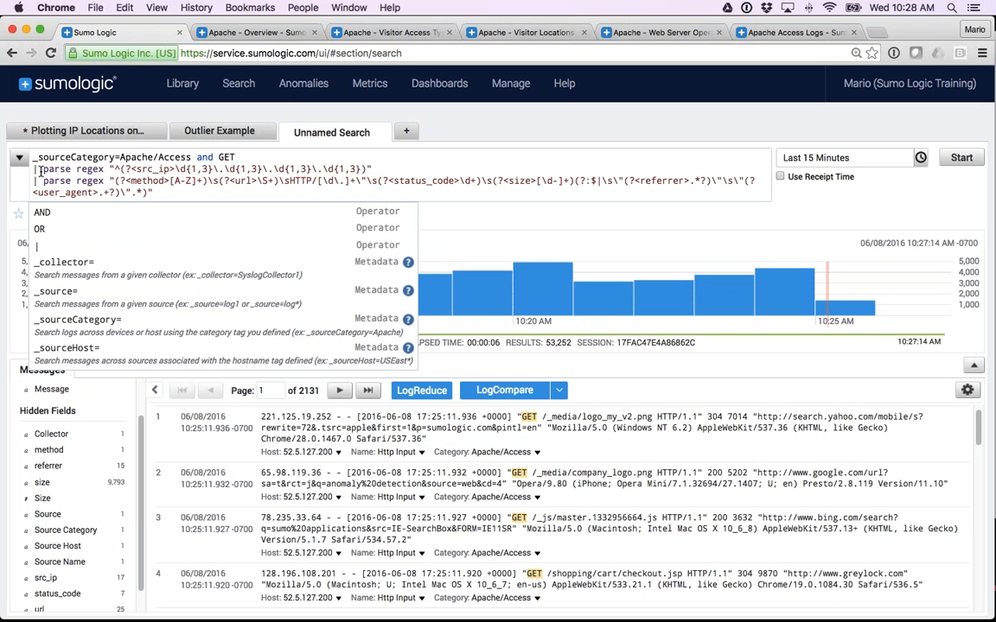
key(Return)
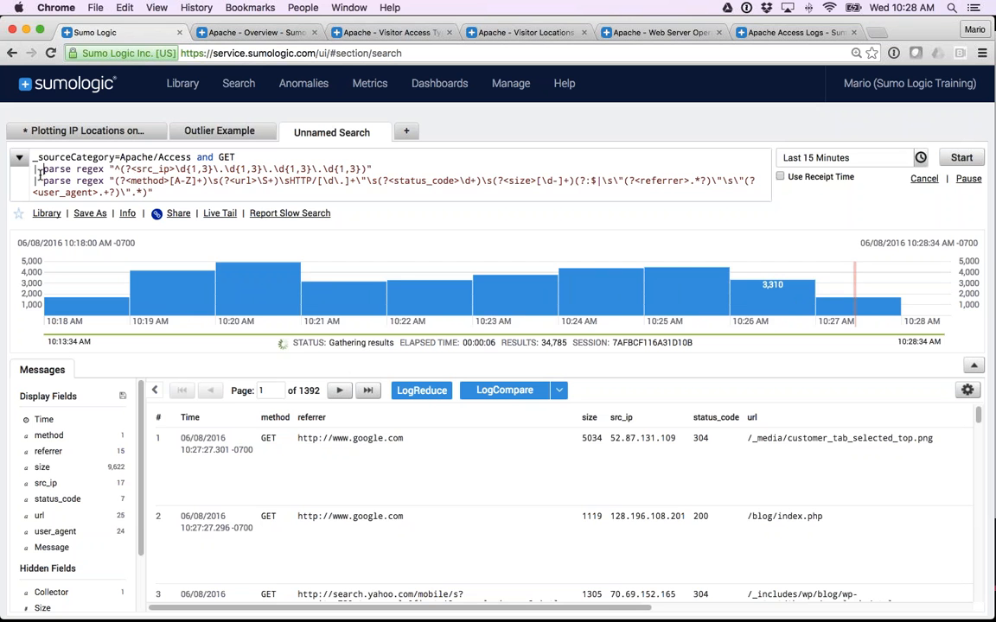
Examine the extracted field columns across the results, and remove both parse regex lines from the query.
drag(32, 169, 154, 192)
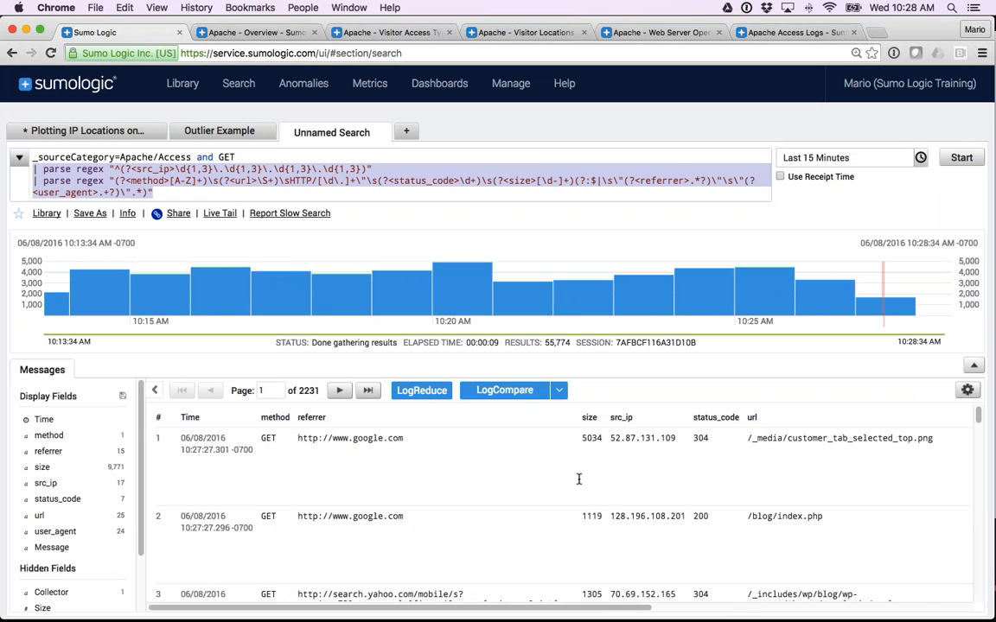
scroll(605, 477, right, 3)
scroll(655, 476, right, 5)
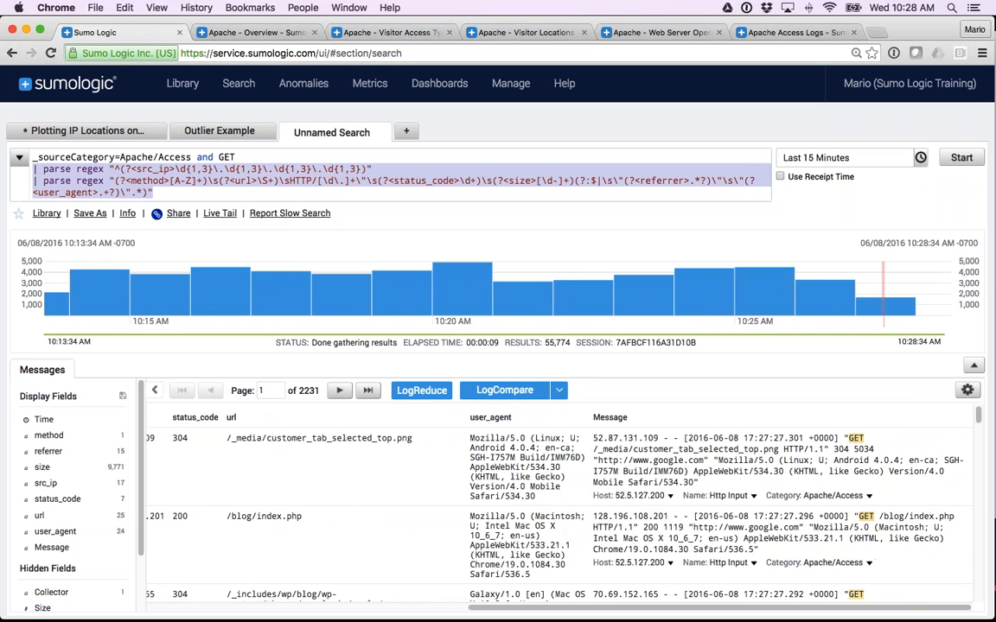
scroll(553, 485, left, 5)
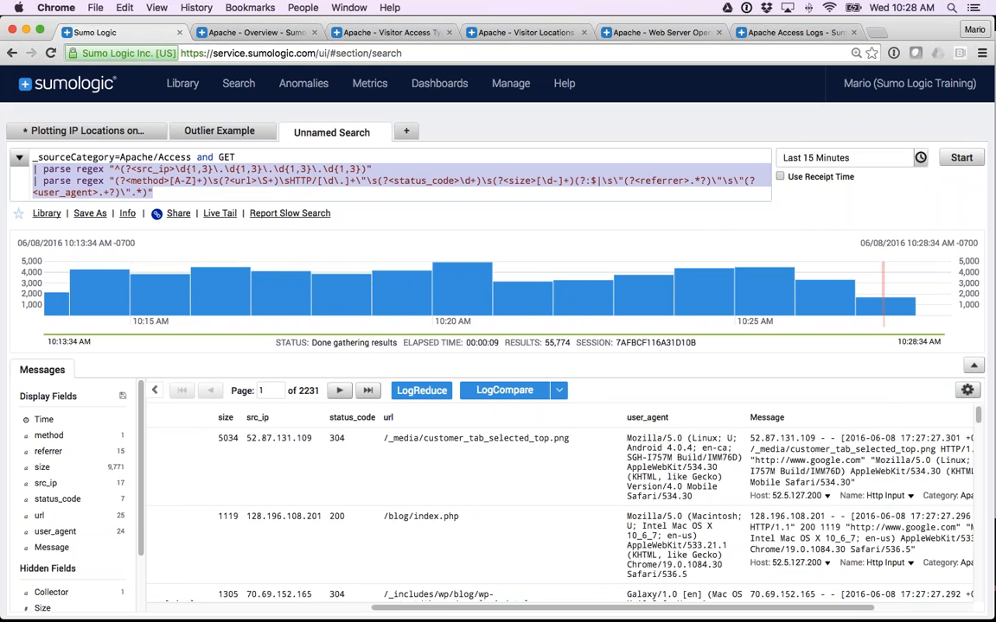
scroll(675, 443, left, 3)
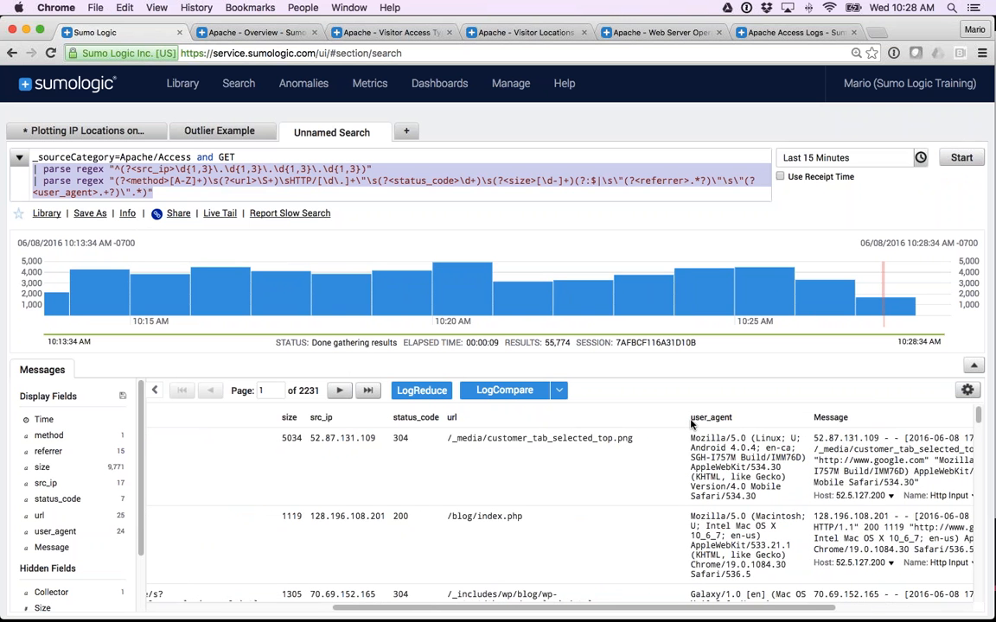
scroll(691, 424, left, 10)
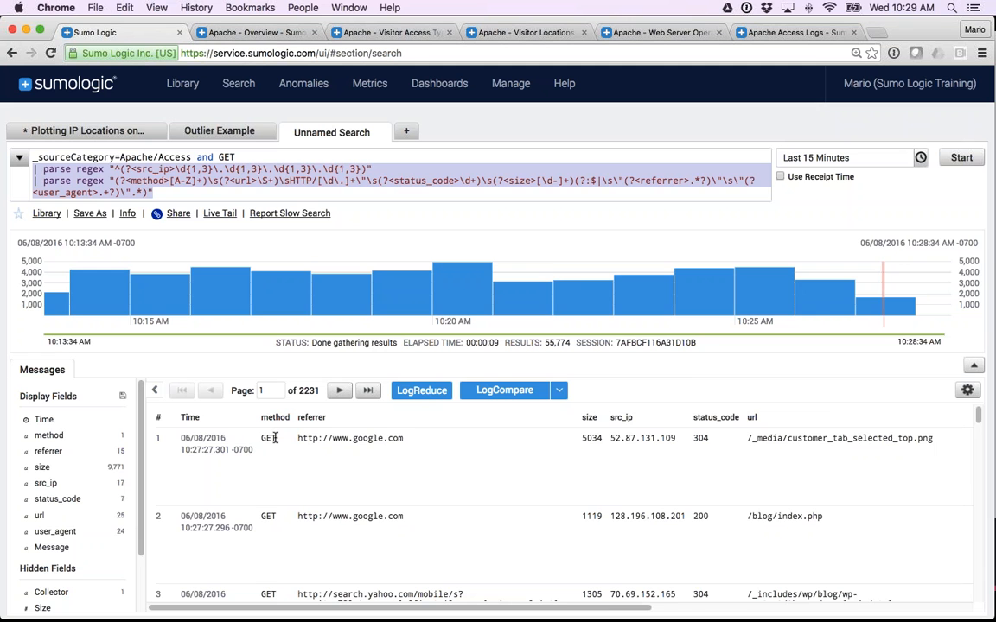
key(BackSpace)
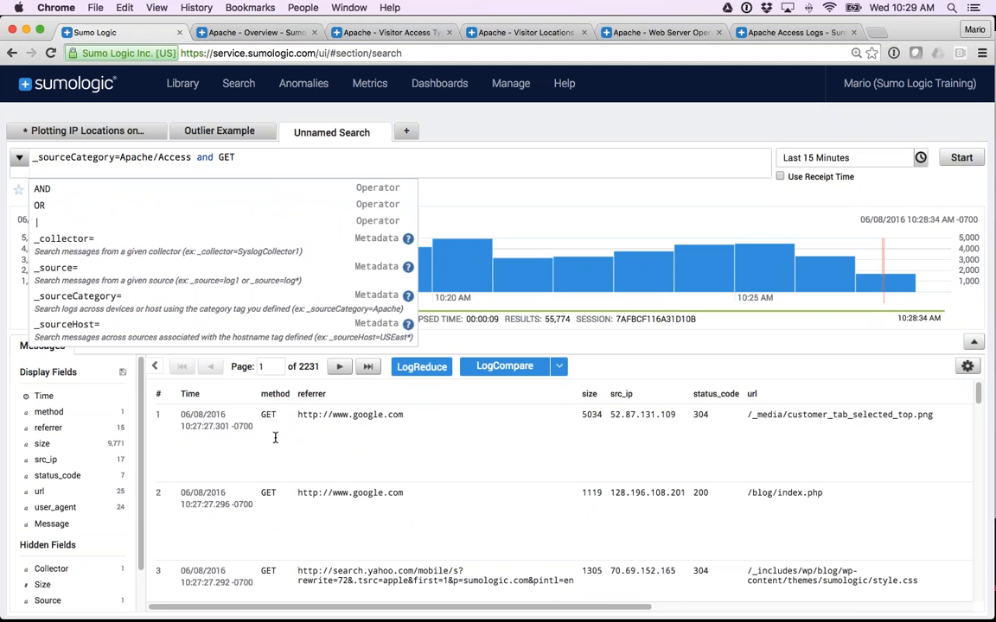
Add the line "| count by status_code" to the query and run it.
text(| )
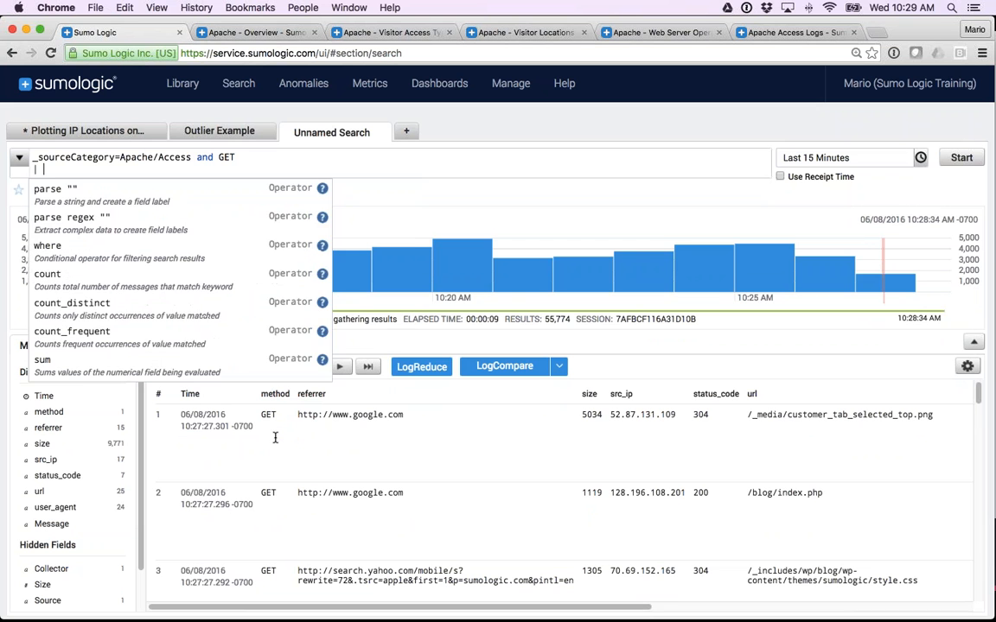
text(count sya)
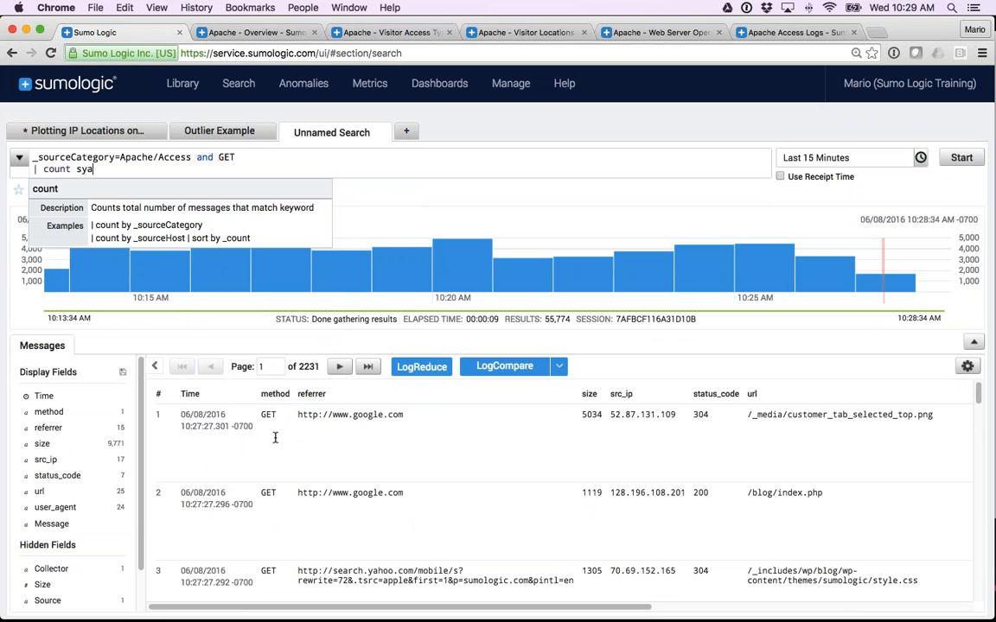
text(tus_code)
key(alt+Left)
key(Right)
key(Right)
key(BackSpace)
text(t)
key(Left)
key(Left)
text(by)
key(Return)
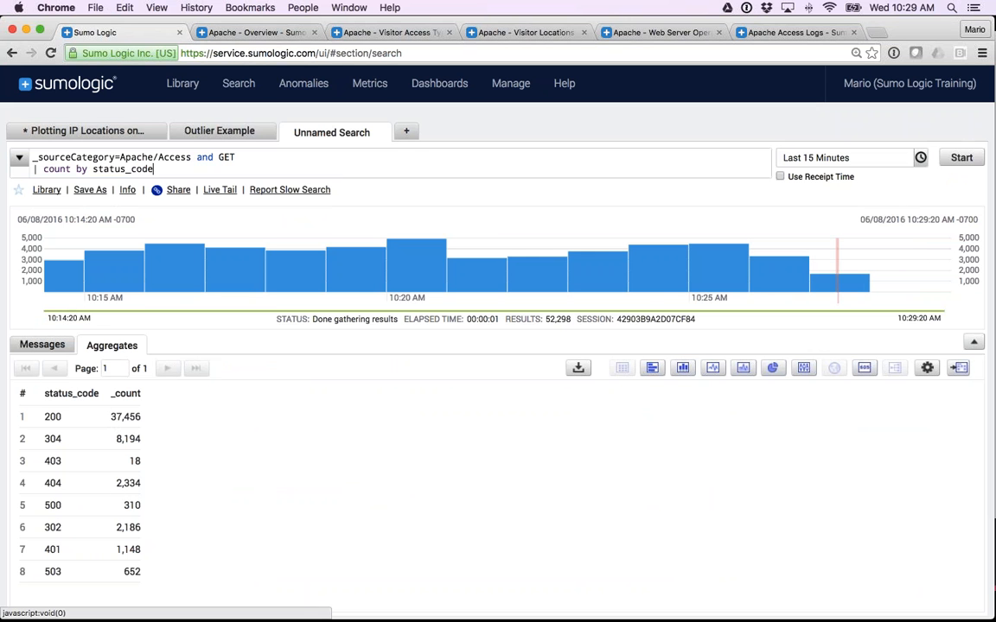
Review the available time ranges, keep Last 15 Minutes, and examine the count for status code 404.
click(810, 165)
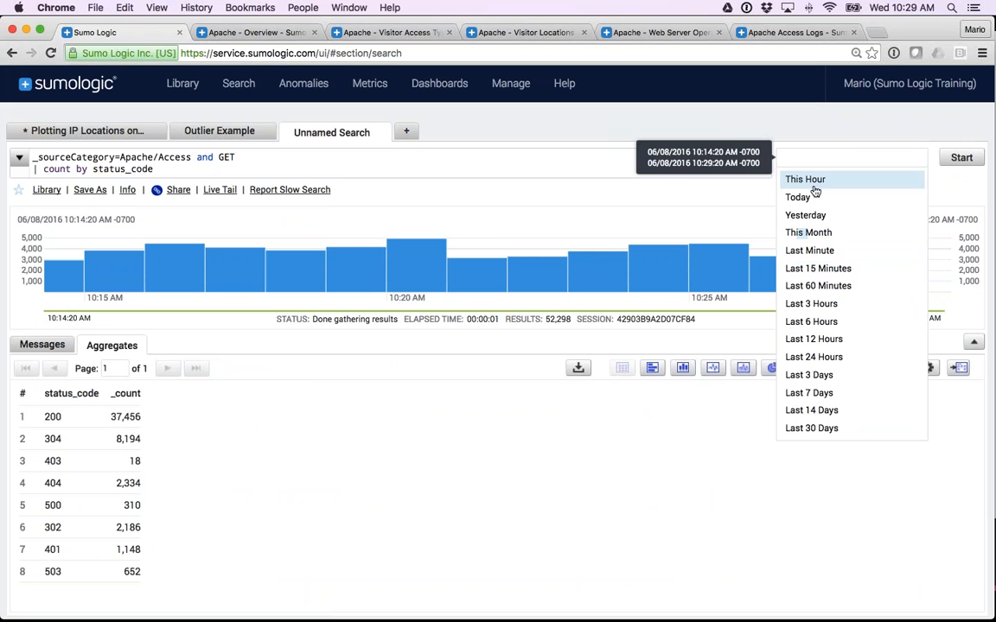
click(806, 273)
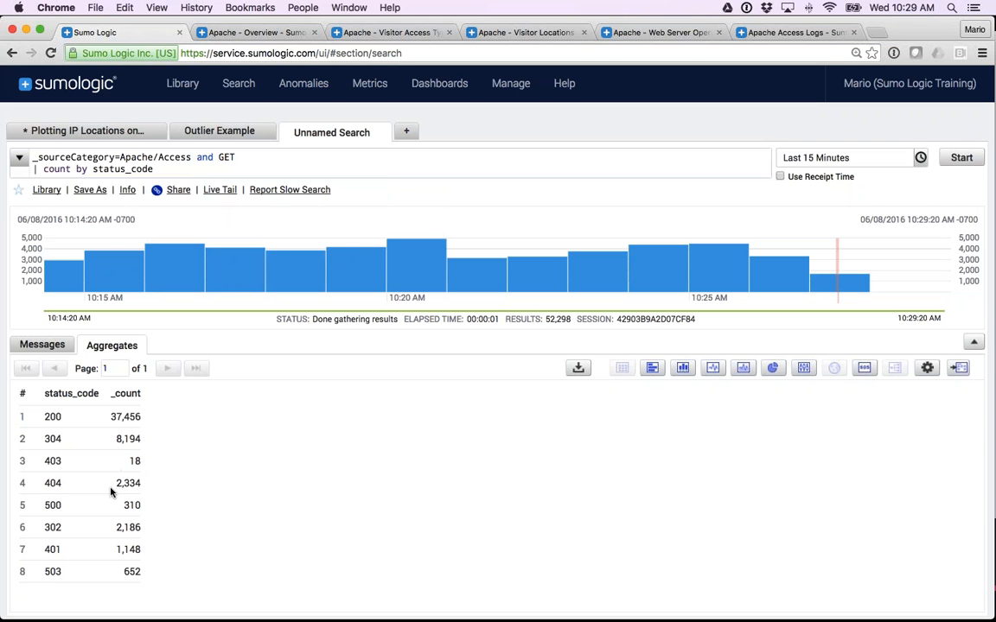
drag(116, 487, 139, 488)
click(134, 488)
Insert the line "| timeslice 1m" above the count line in the query.
mouse_move(371, 282)
click(34, 169)
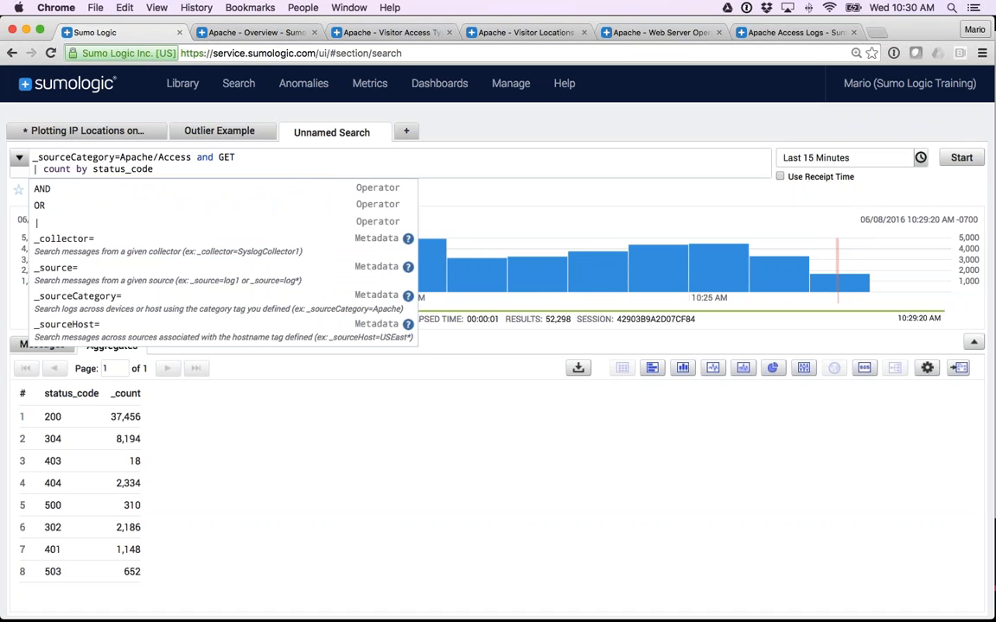
key(Return)
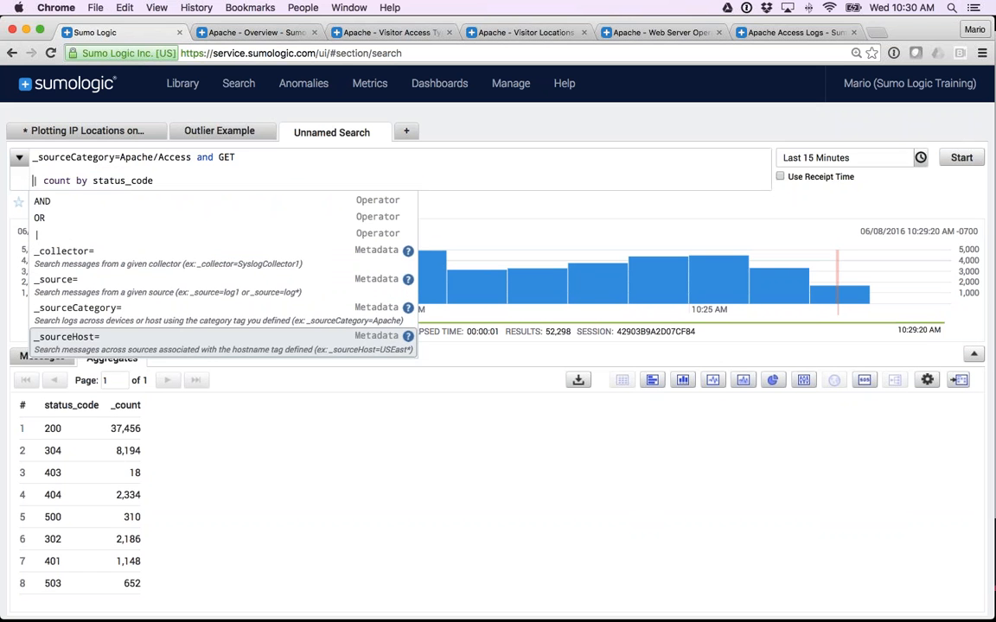
click(32, 166)
key(Down)
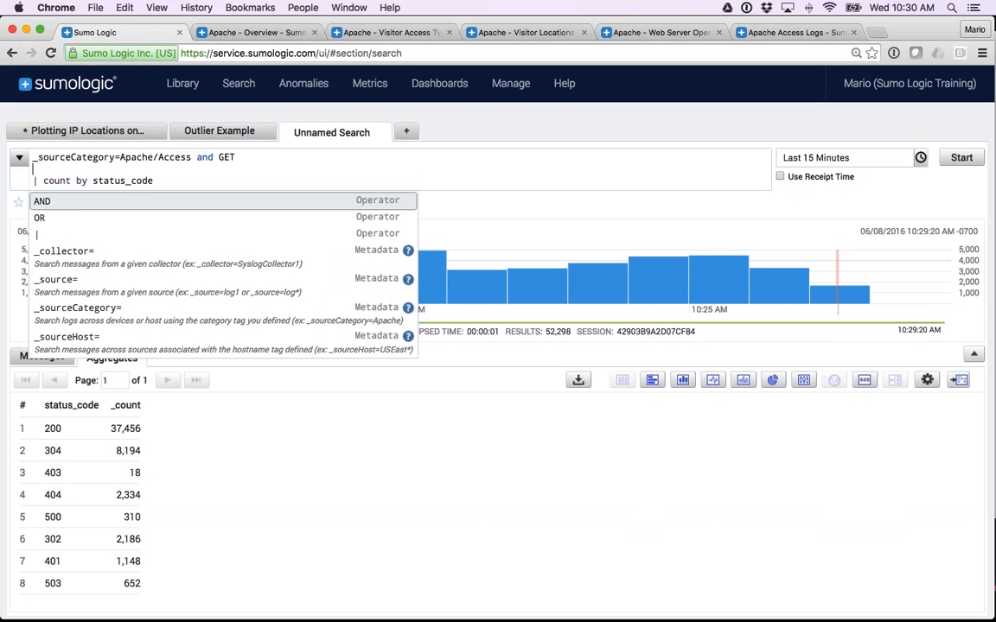
text(| timeslic)
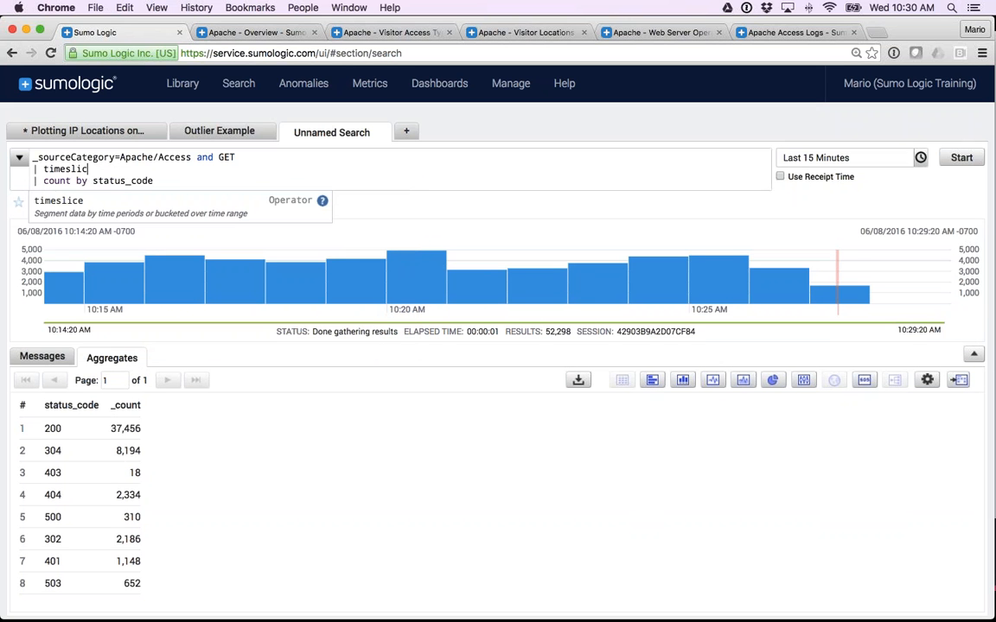
text(e)
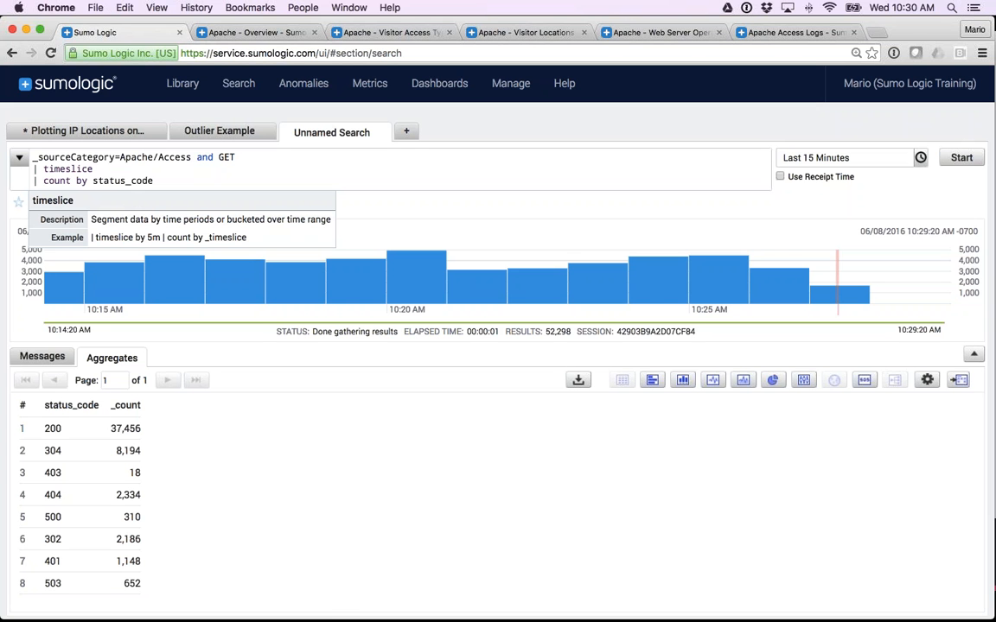
text(1m)
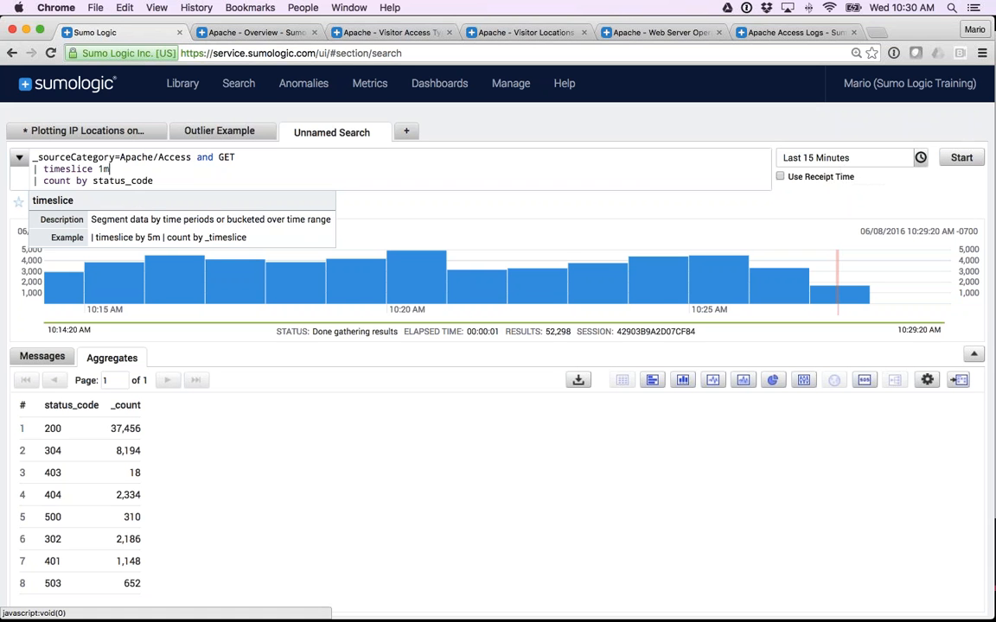
double_click(102, 169)
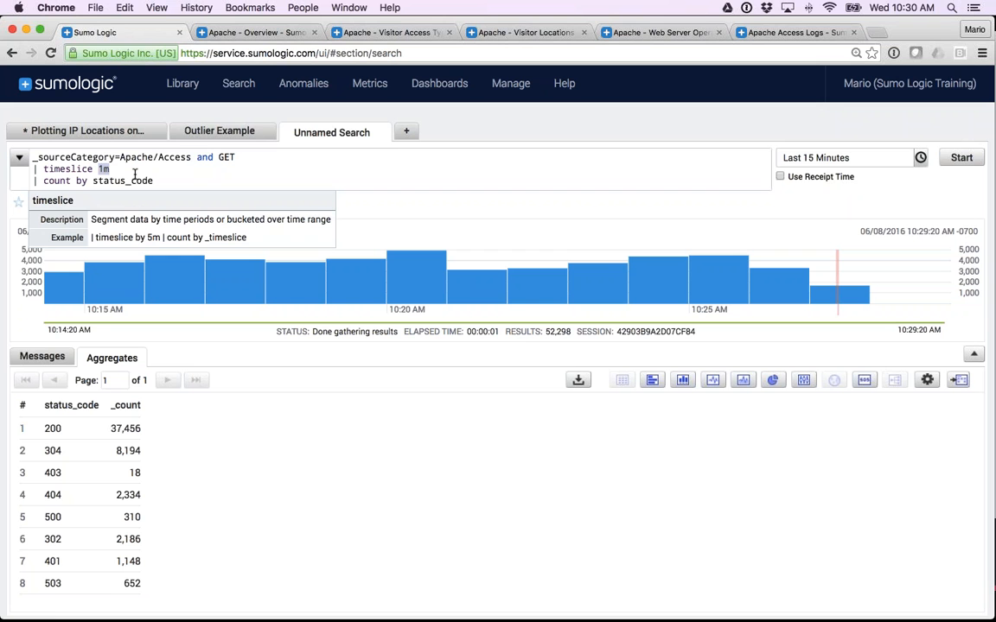
text(1m)
Change the count clause to group by _timeslice, status_code and rerun the query.
click(125, 180)
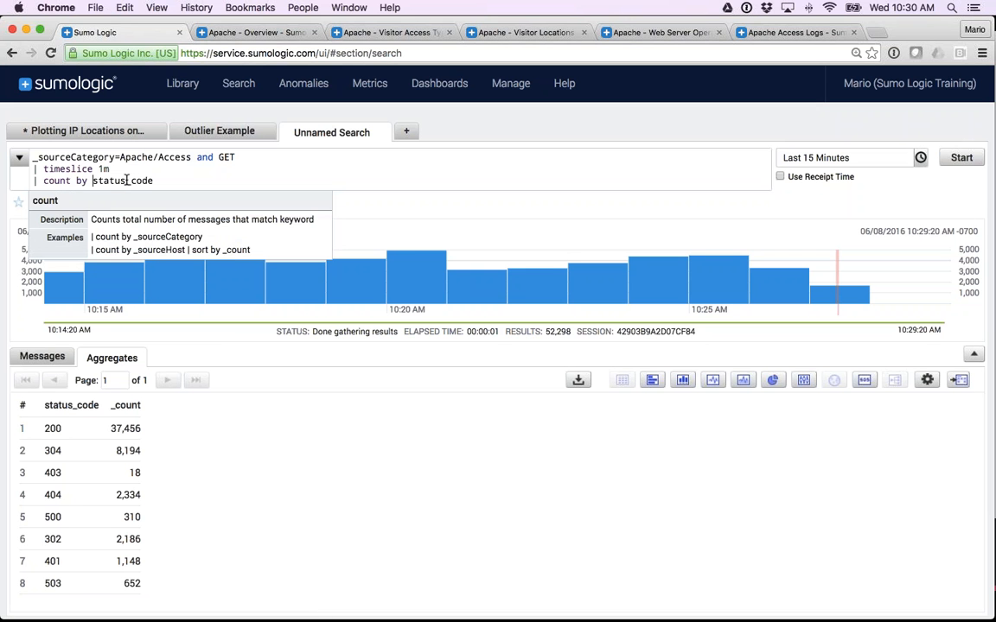
text(_timeslice,)
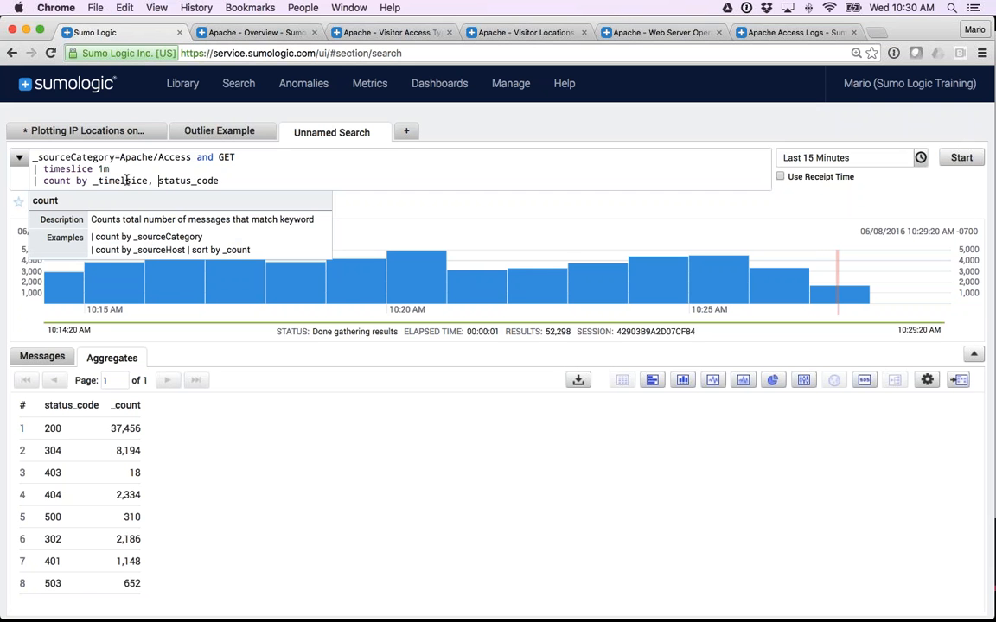
key(Left)
key(Left)
text(l)
key(Left)
key(Left)
key(BackSpace)
key(Return)
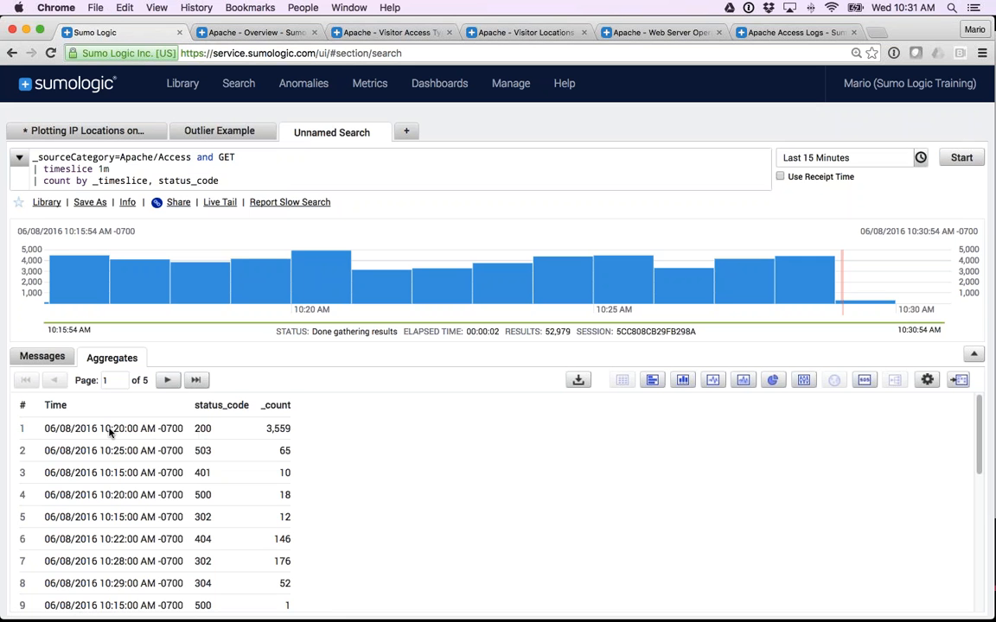
Examine the aggregate rows, comparing time slice, status code and count, including the 404 entries at different times.
drag(110, 430, 124, 432)
double_click(204, 429)
drag(267, 433, 293, 435)
click(255, 448)
scroll(196, 534, down, 1)
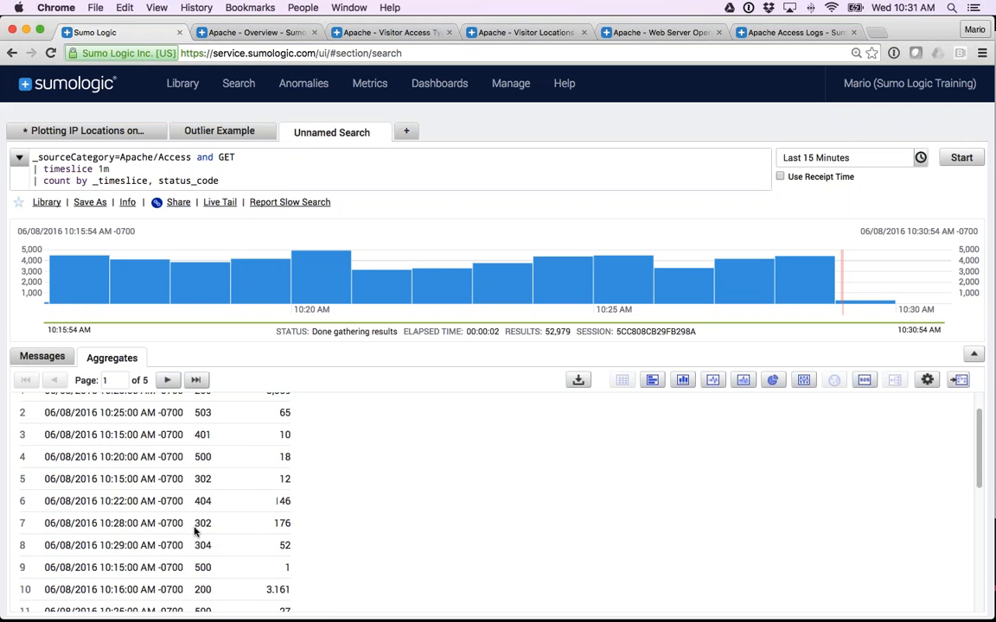
drag(196, 502, 241, 510)
scroll(241, 510, down, 3)
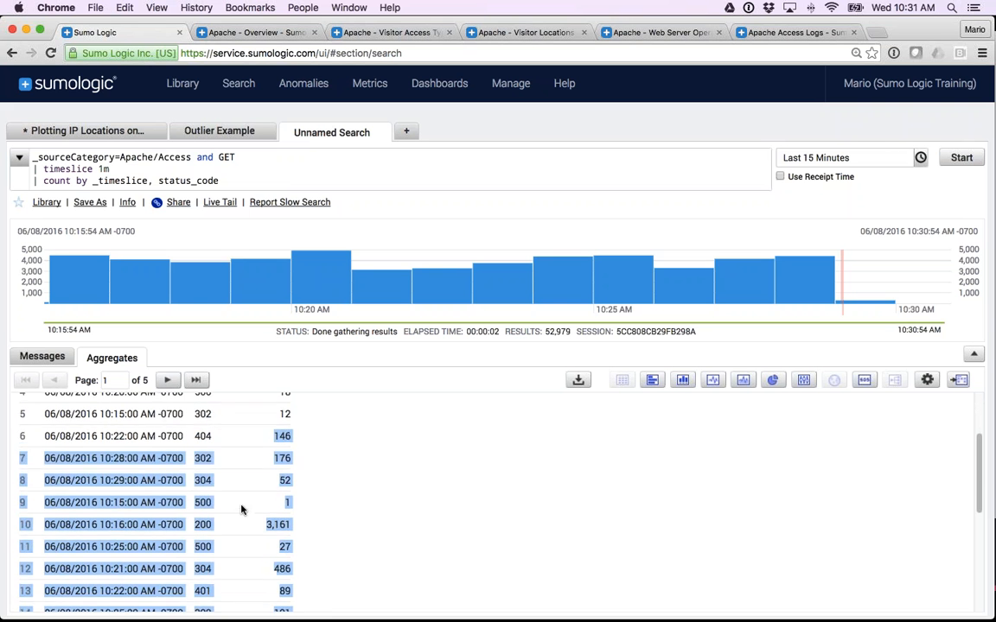
scroll(233, 509, down, 2)
click(200, 543)
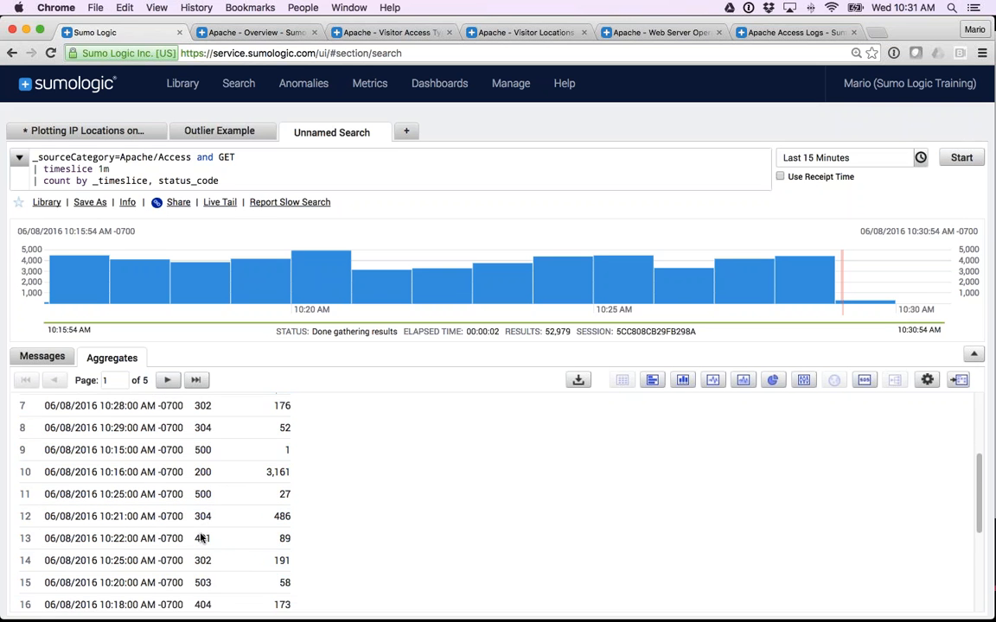
scroll(201, 537, down, 4)
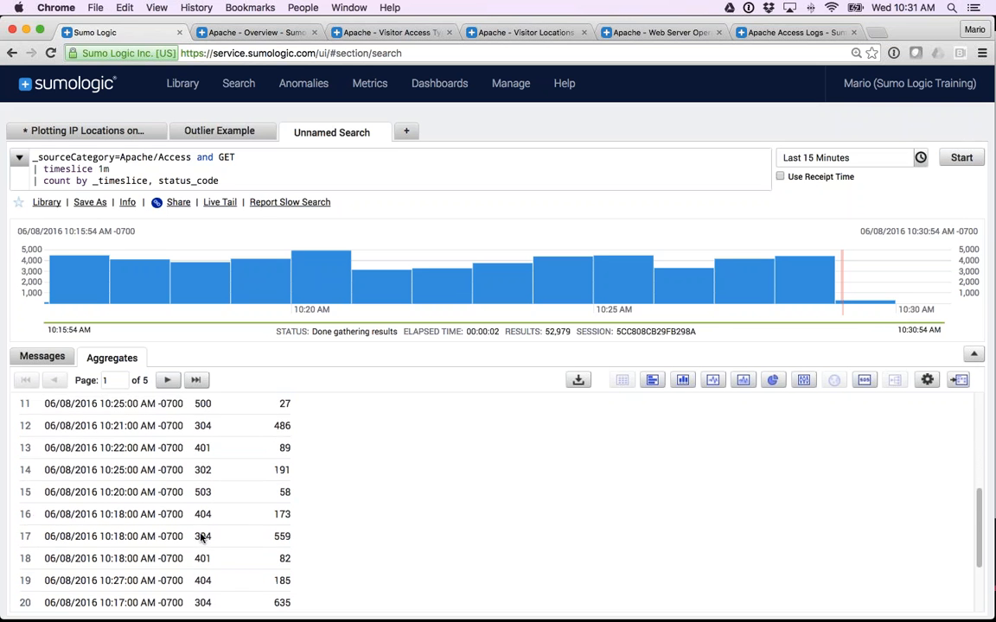
drag(270, 513, 291, 513)
click(291, 513)
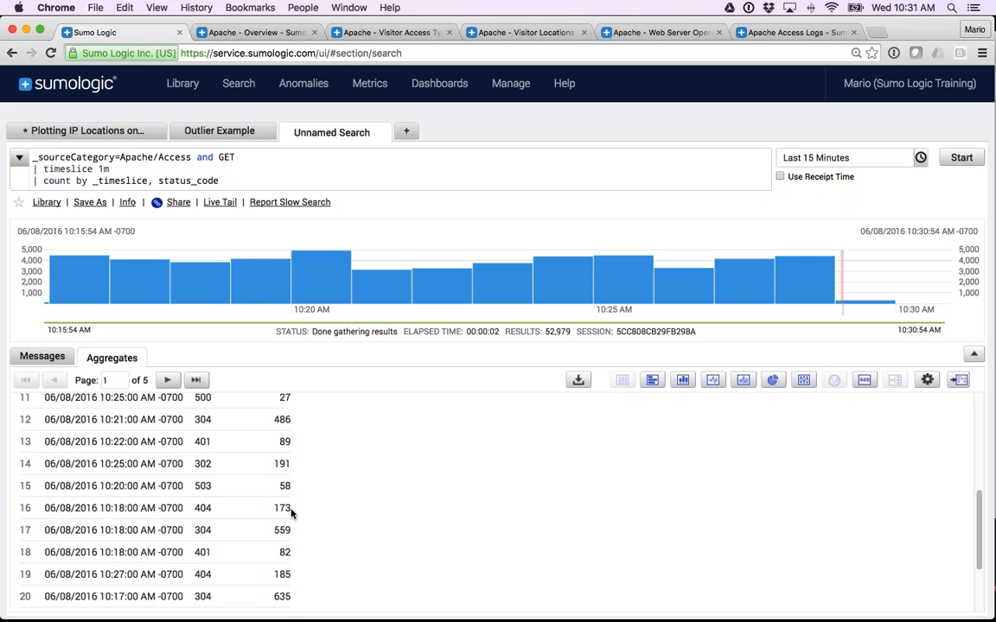
scroll(260, 514, up, 5)
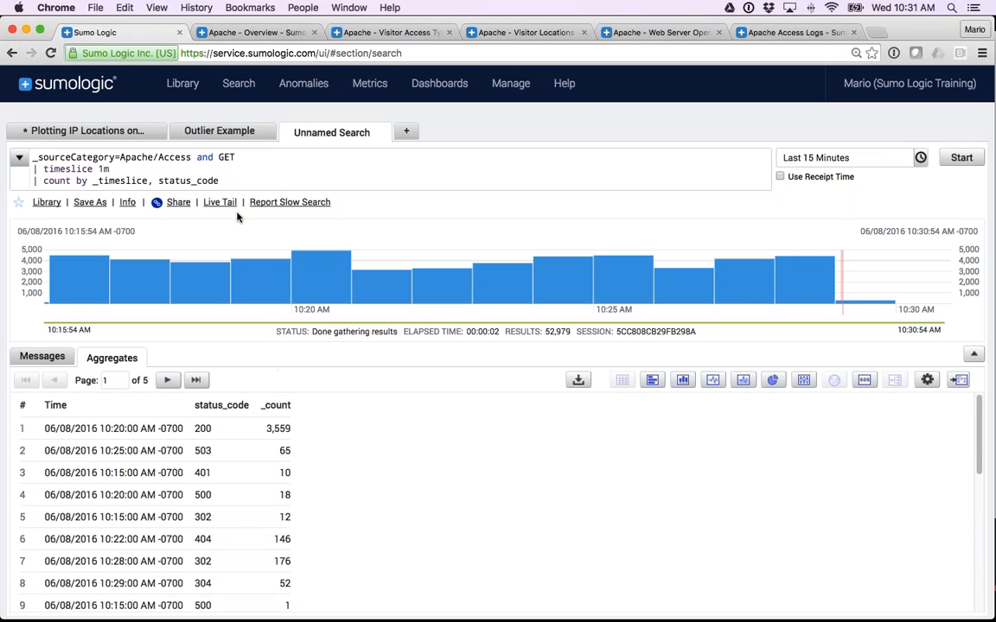
Append the line "| transpose row _timeslice column status_code" to the query and rerun the search.
click(222, 181)
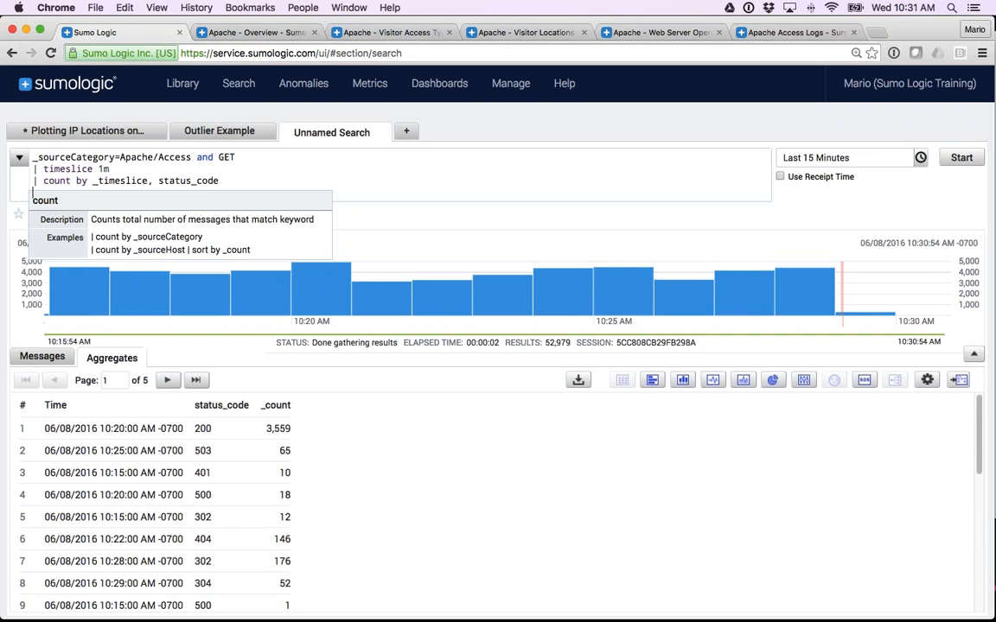
key(shift+Return)
text(| )
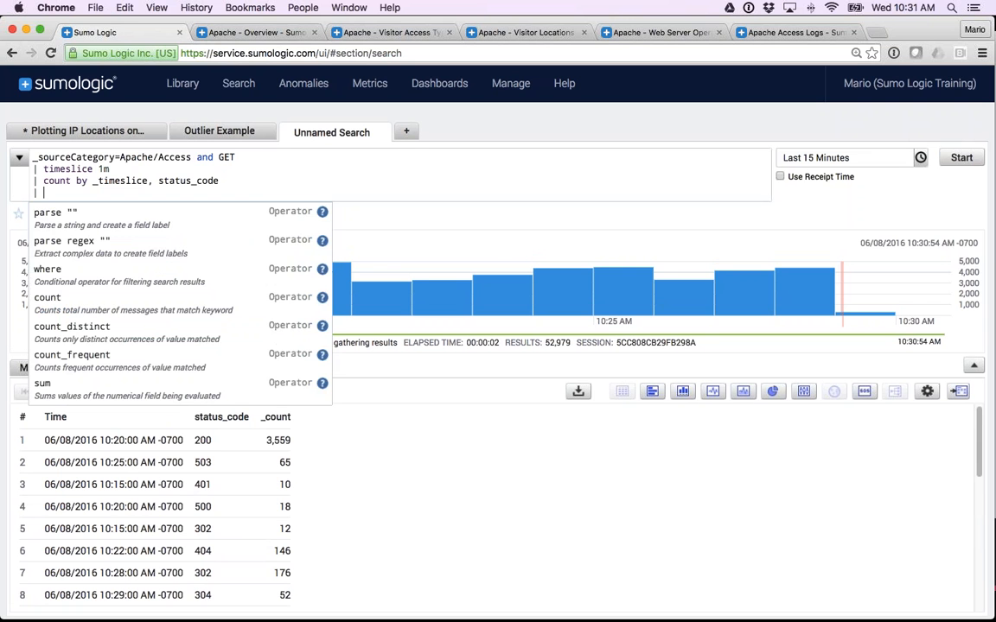
text(transpose )
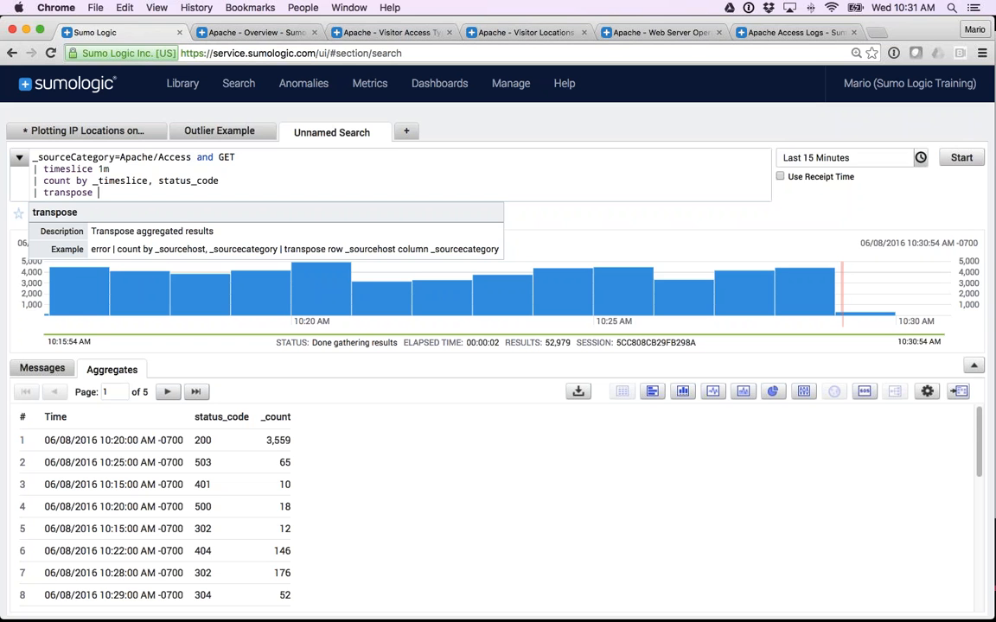
text(row)
double_click(125, 179)
key(ctrl+c)
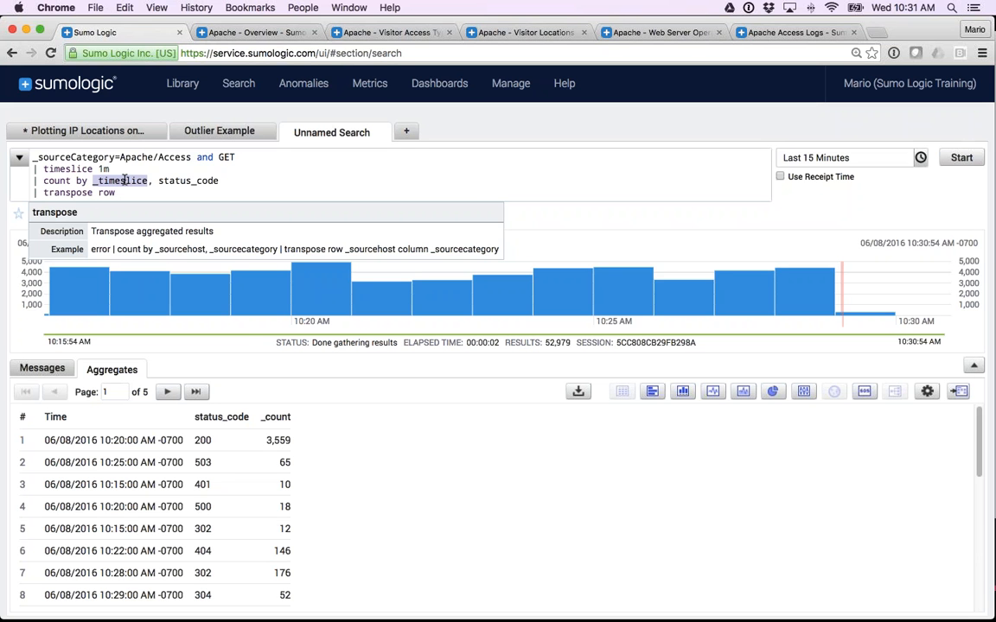
click(129, 194)
key(ctrl+v)
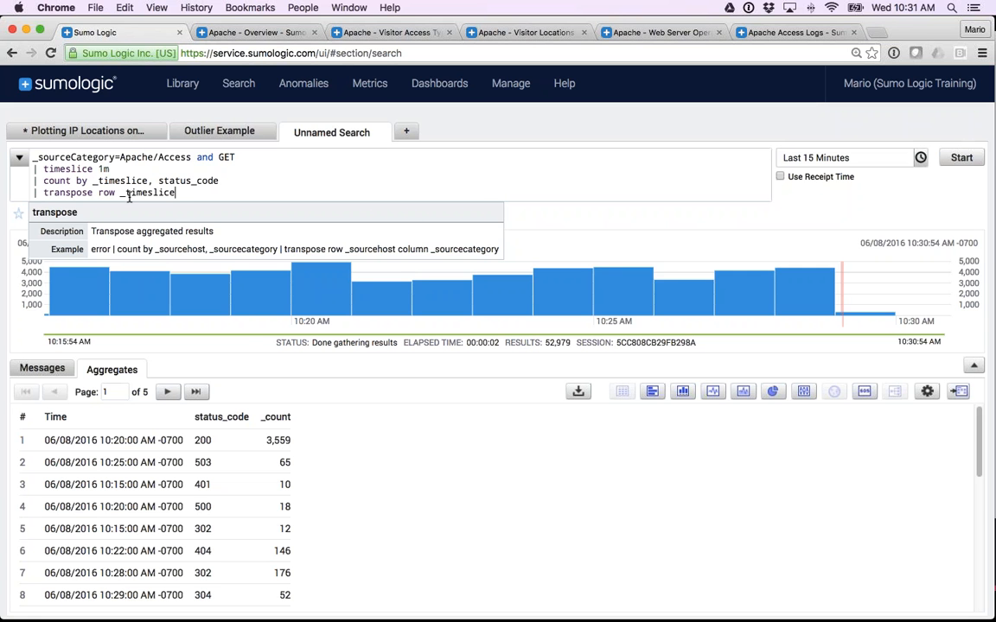
text(column status_code)
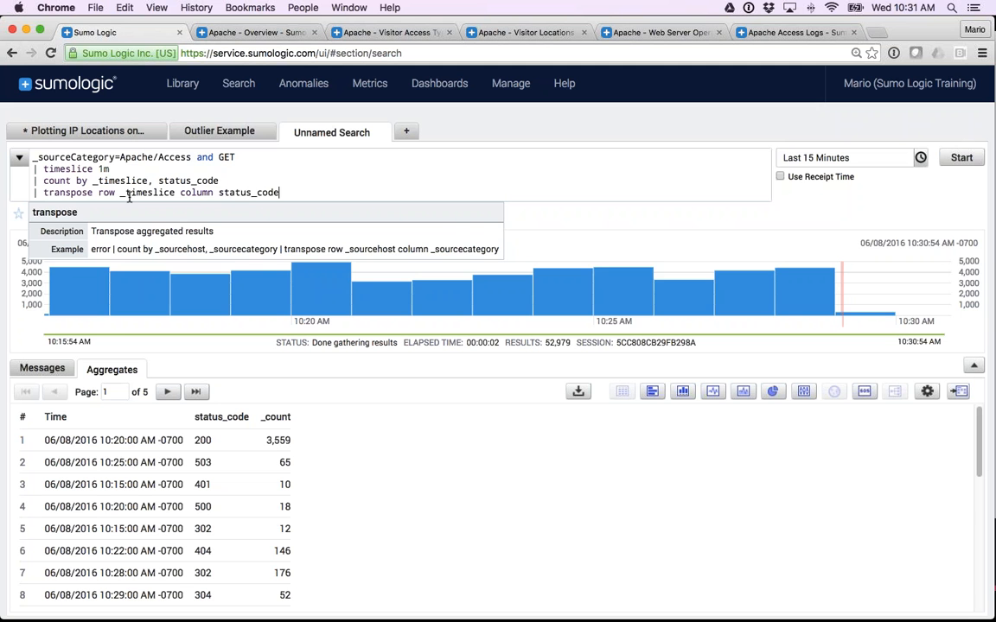
key(Return)
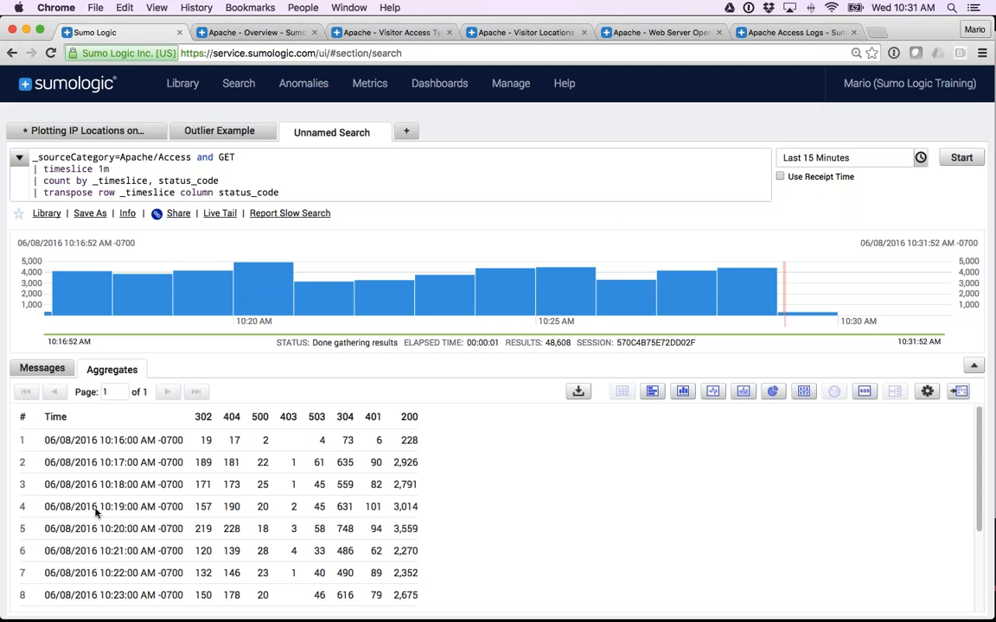
Examine the transposed table's status code columns and follow the 404 counts across the one-minute time slices.
drag(197, 421, 422, 421)
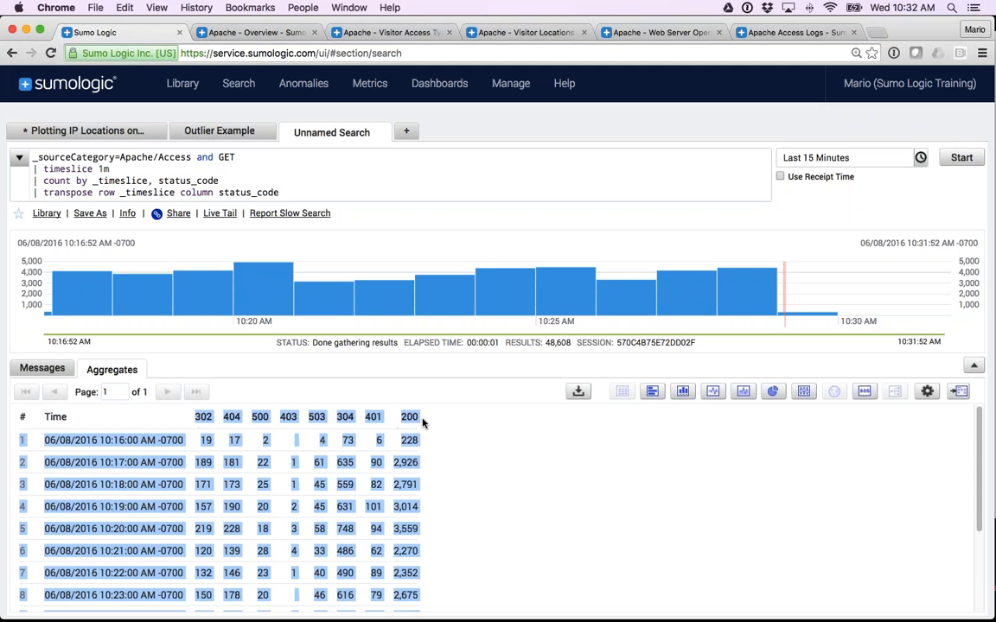
click(422, 421)
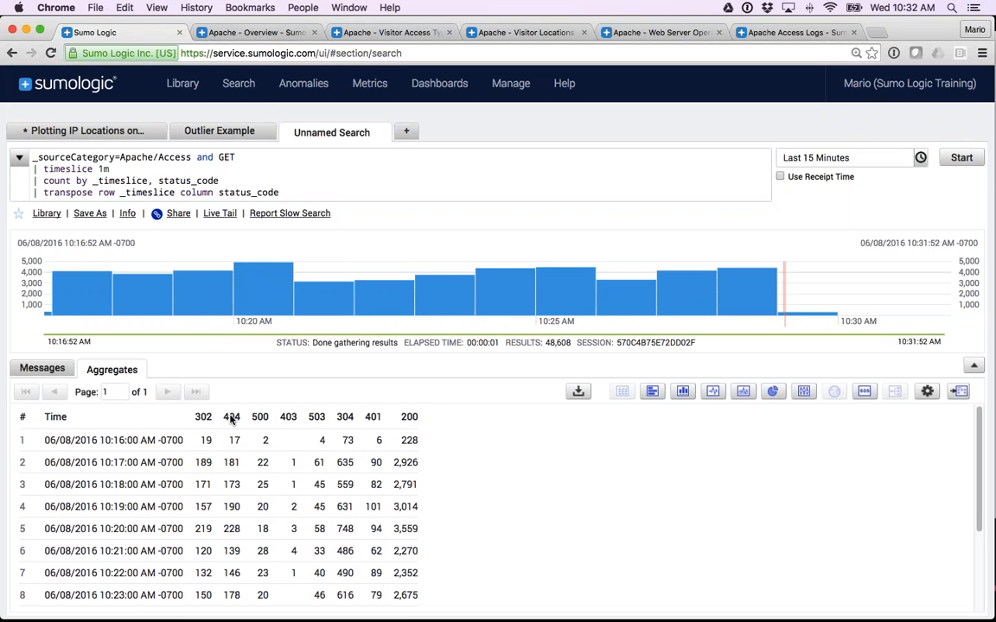
scroll(232, 471, down, 3)
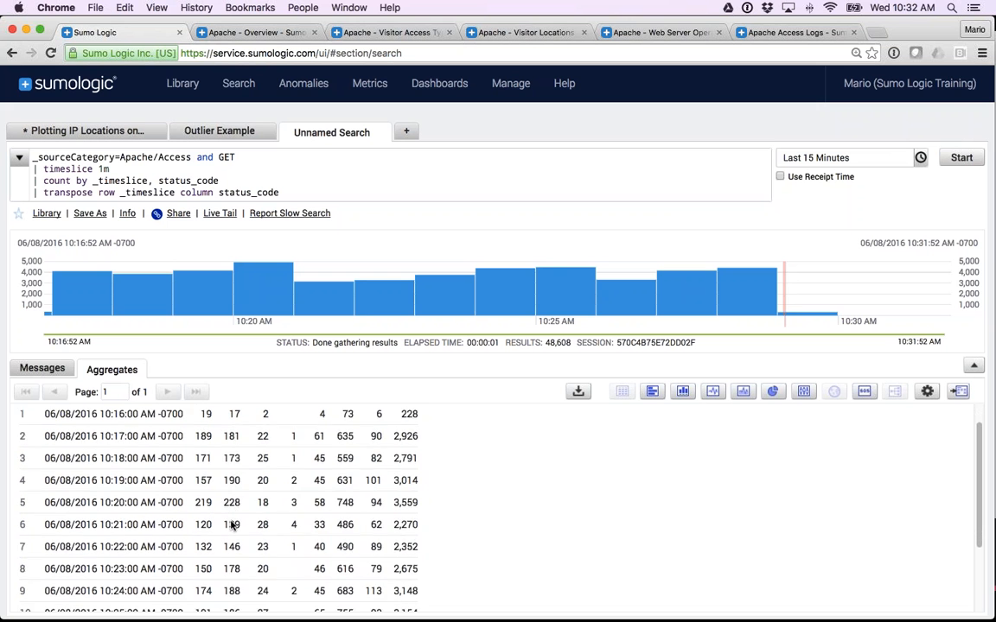
scroll(232, 523, down, 2)
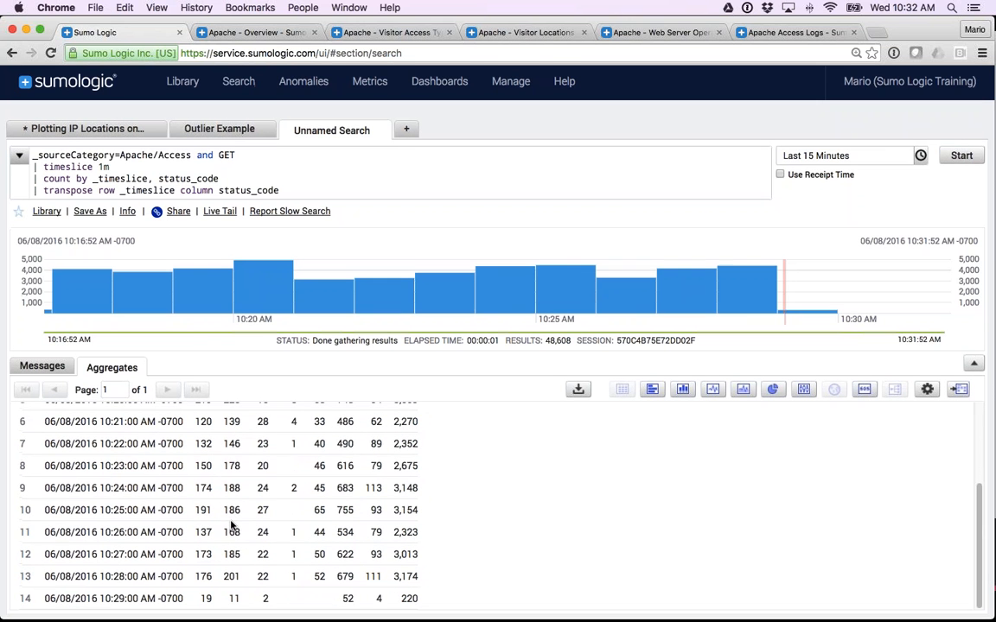
scroll(231, 549, up, 5)
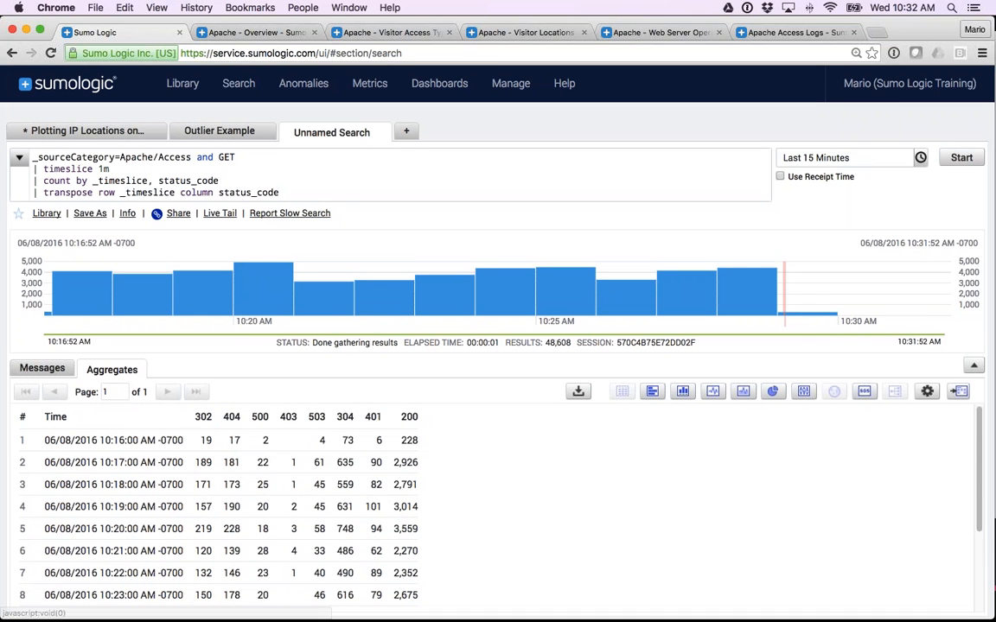
Change the time range to Last 60 Minutes and rerun the search.
click(799, 158)
click(811, 285)
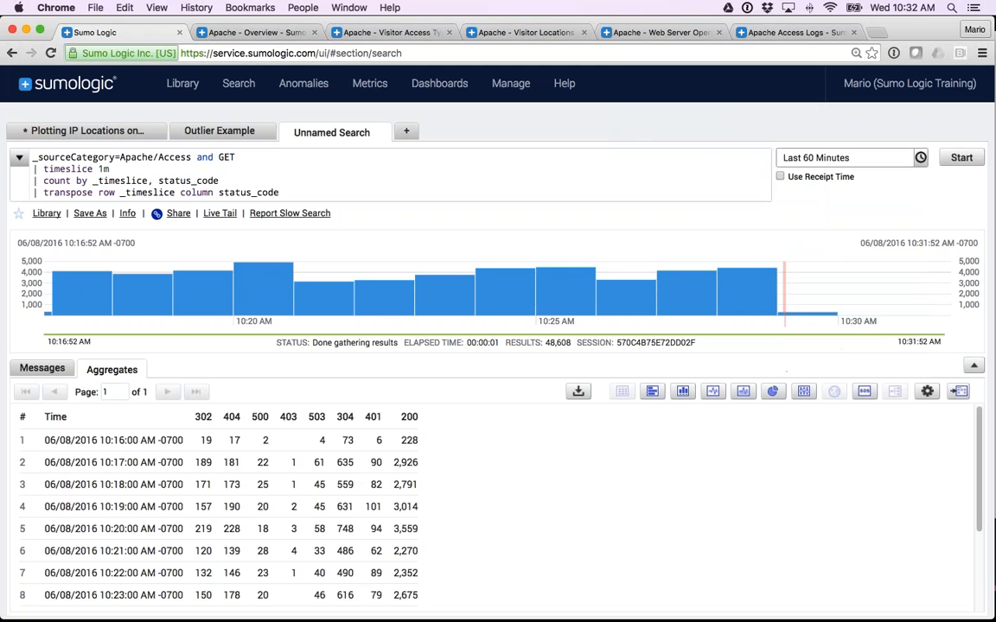
click(959, 159)
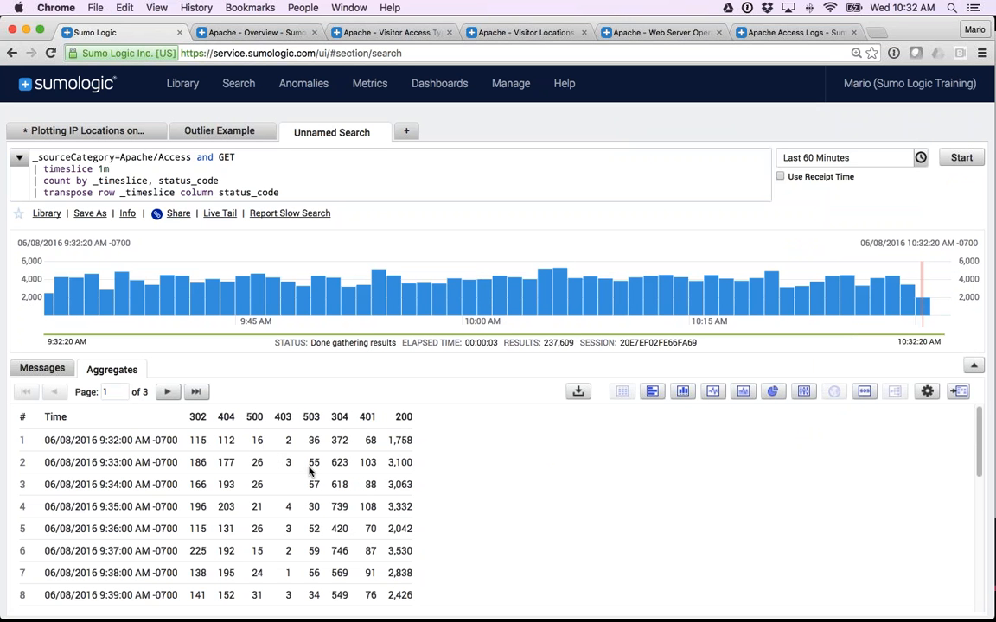
Look through the one-hour aggregate rows, try them as a column chart, and display them as a line chart.
scroll(299, 473, down, 1)
scroll(298, 473, down, 1)
scroll(244, 470, up, 1)
click(682, 394)
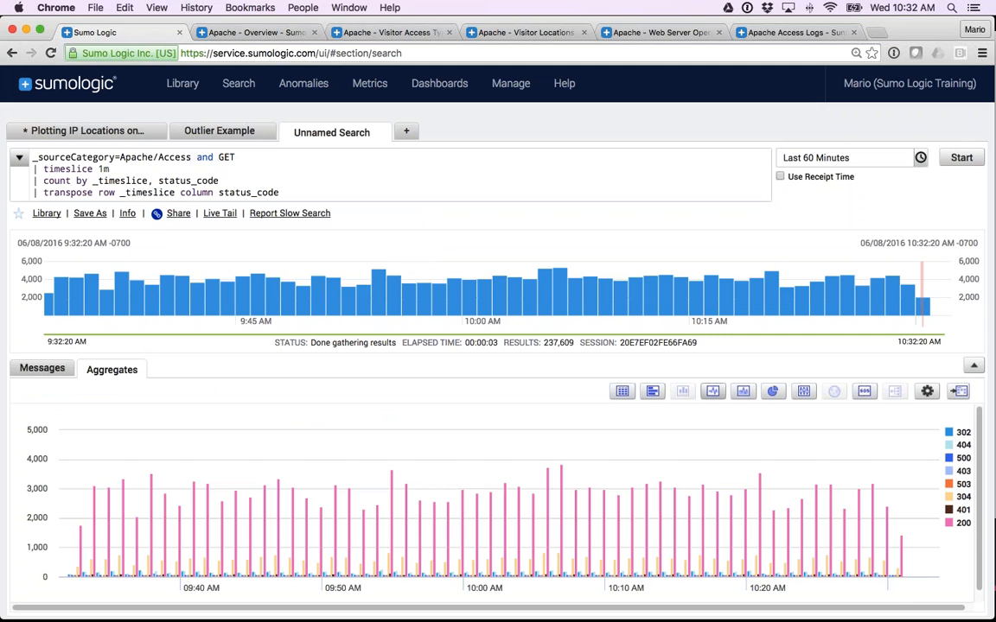
click(713, 391)
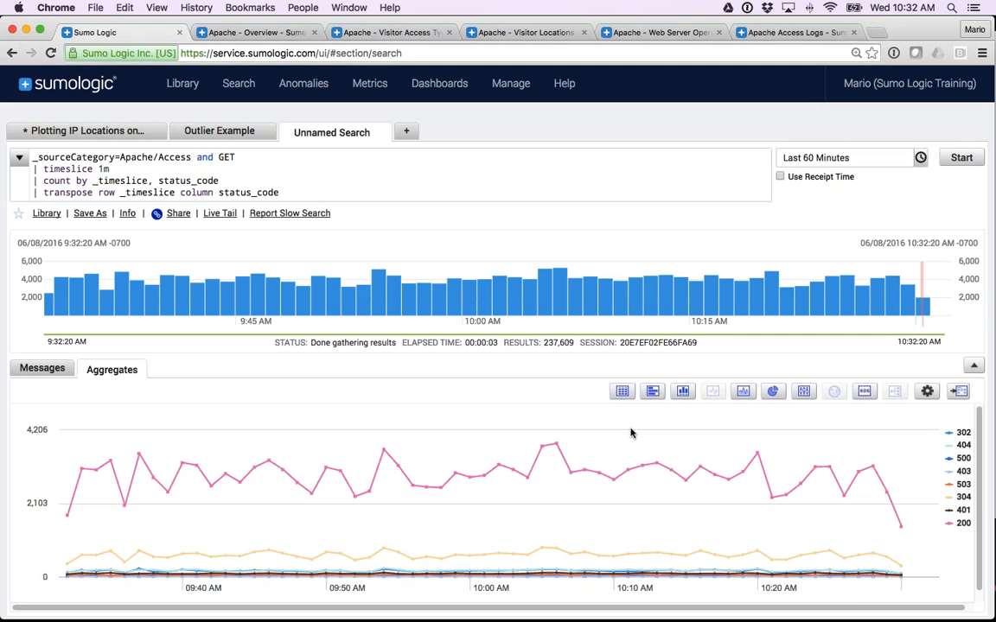
Hide the 200 and 304 series in the line chart.
mouse_move(586, 468)
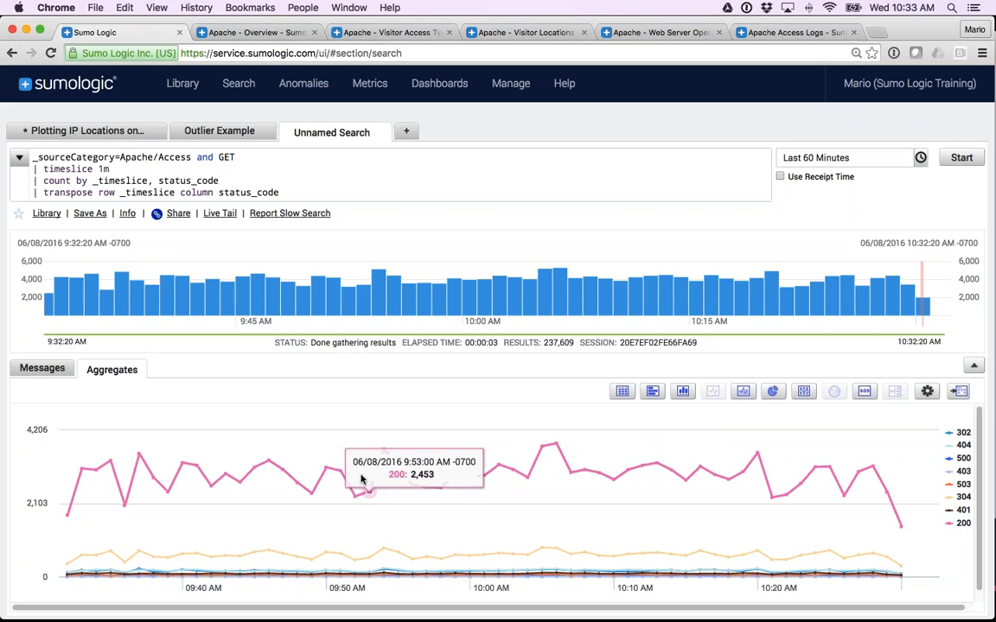
click(963, 524)
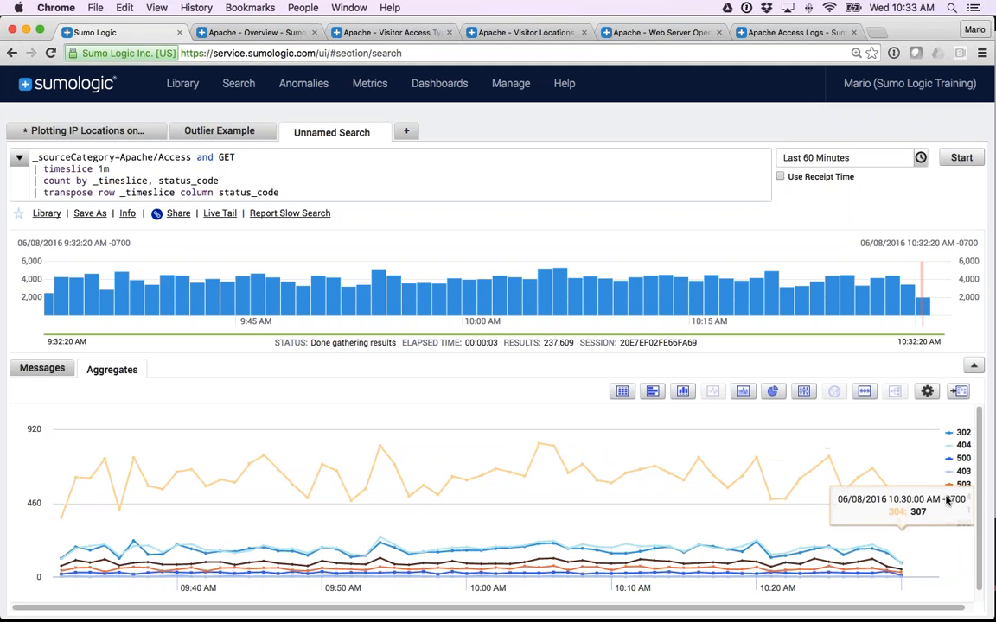
click(962, 497)
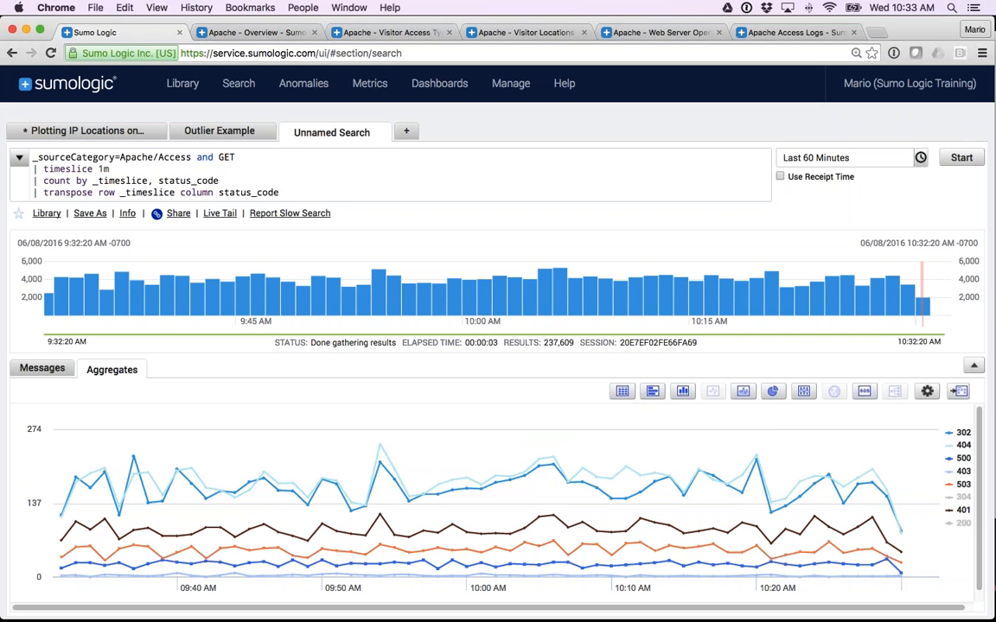
Add the condition "(status_code=200 or status_code=304)" after GET in the first line of the query.
click(260, 157)
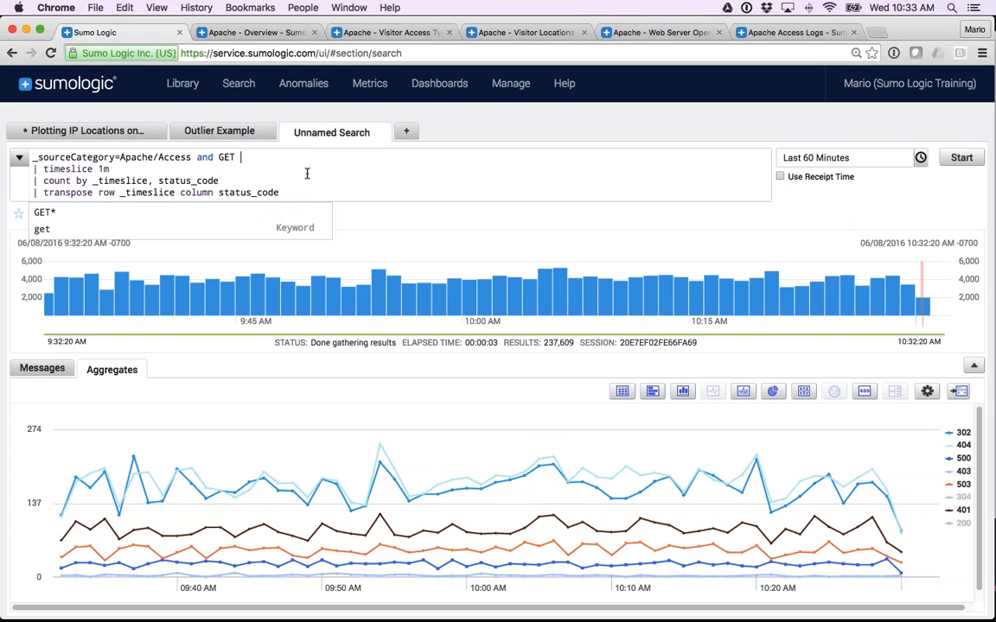
text((sta)
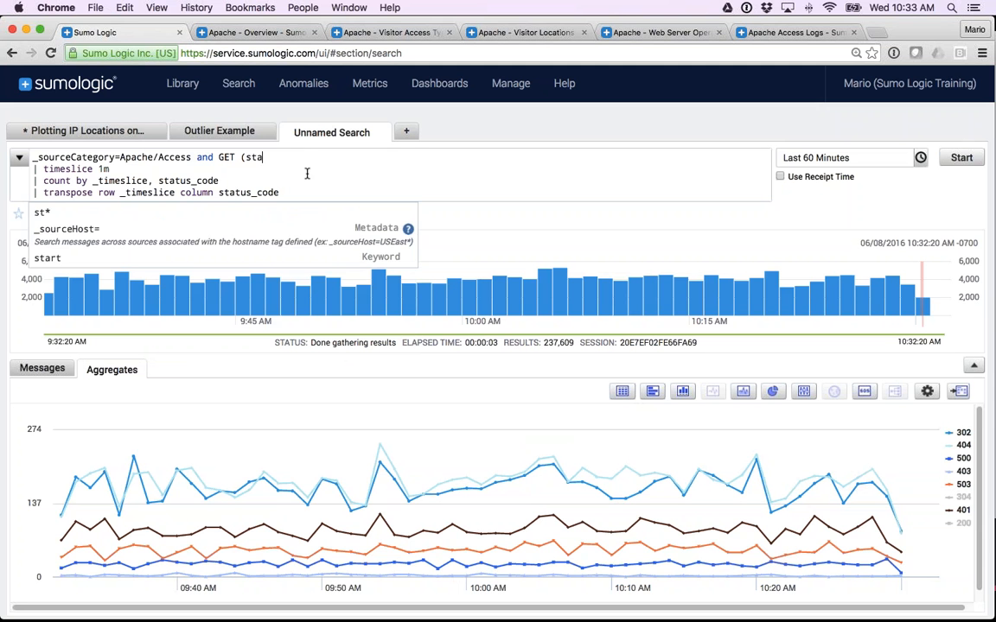
text(tus_code)
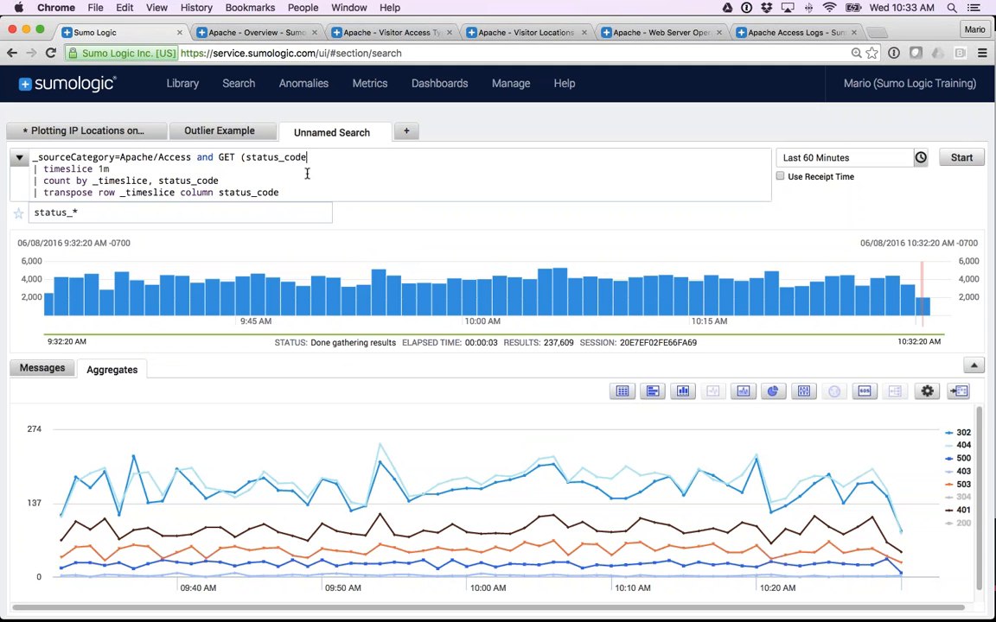
text(=200 or status_code=)
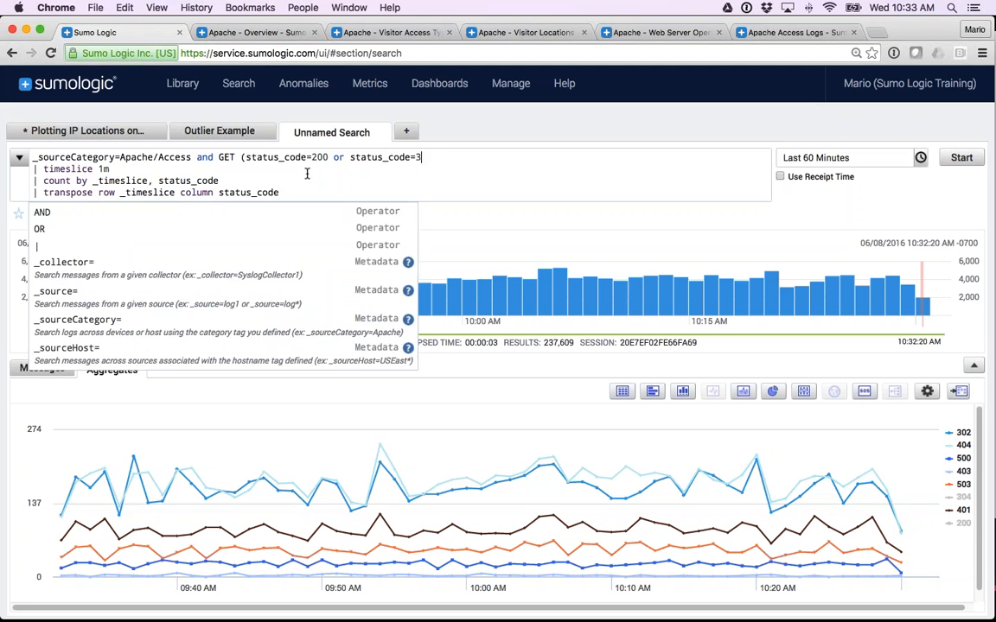
text(304))
Negate the parenthesised status code condition with "!", join it to GET with "and", and rerun the search.
key(Left)
key(Left)
key(Left)
key(Left)
key(Left)
key(Left)
key(Left)
key(Left)
key(Left)
key(Left)
key(Left)
key(Left)
key(Left)
key(Left)
key(Left)
key(Left)
key(Left)
key(Left)
key(Left)
key(Left)
key(Left)
key(Left)
key(Left)
key(Left)
key(Left)
key(Left)
key(Left)
key(Left)
key(Left)
key(Left)
key(Left)
key(Left)
text(!)
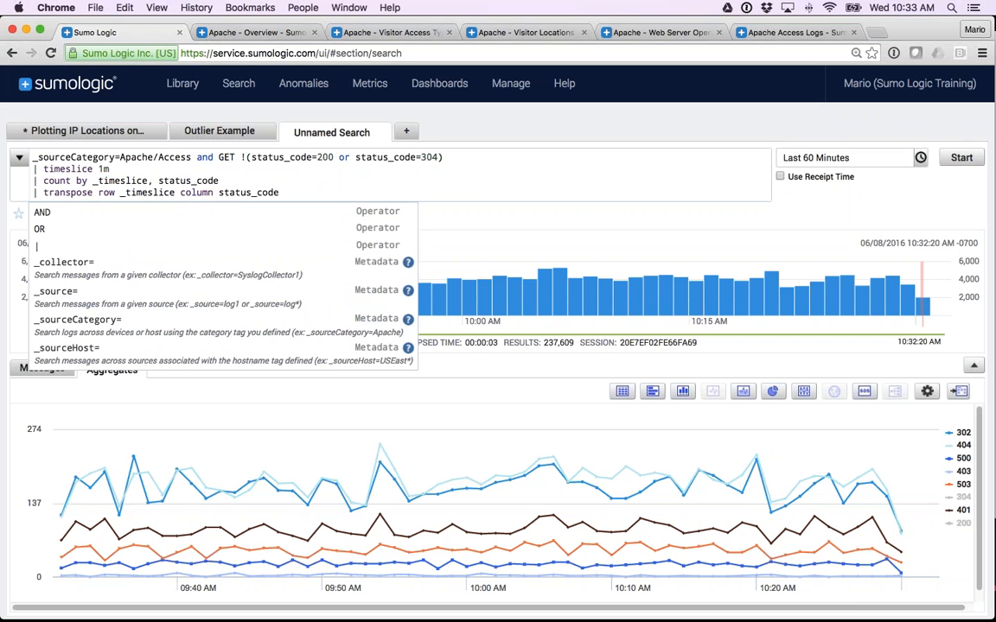
text(and)
key(Return)
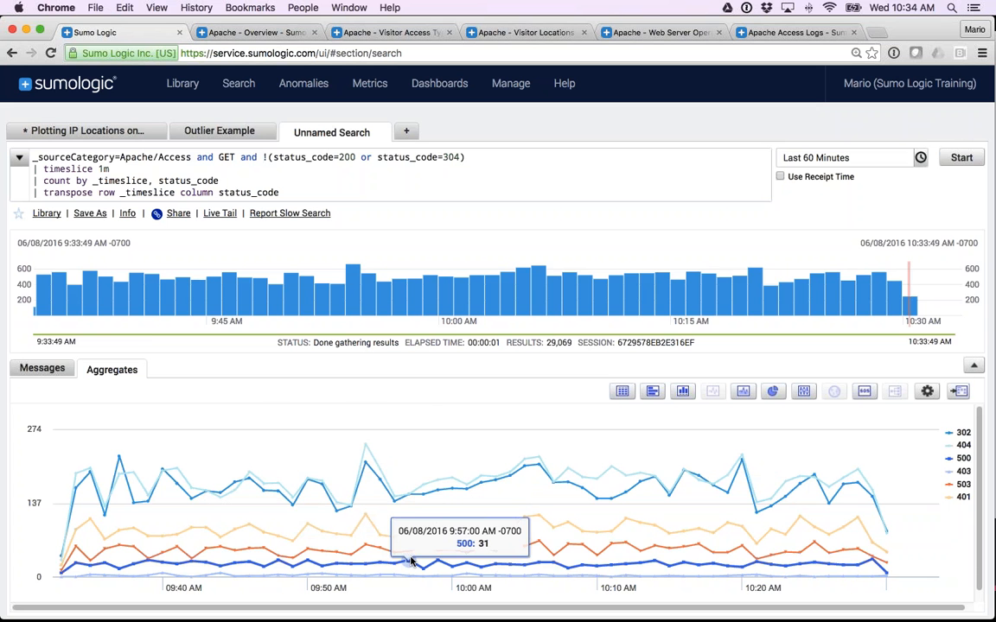
Compare the filtered results as a table and as bar, line and area charts, and settle on a column chart.
click(622, 393)
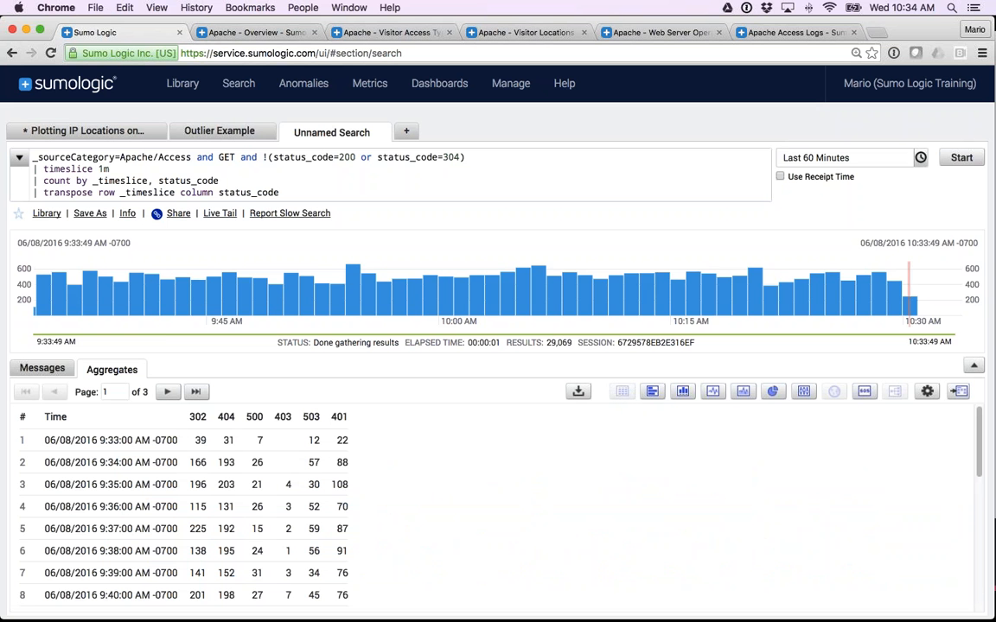
click(652, 392)
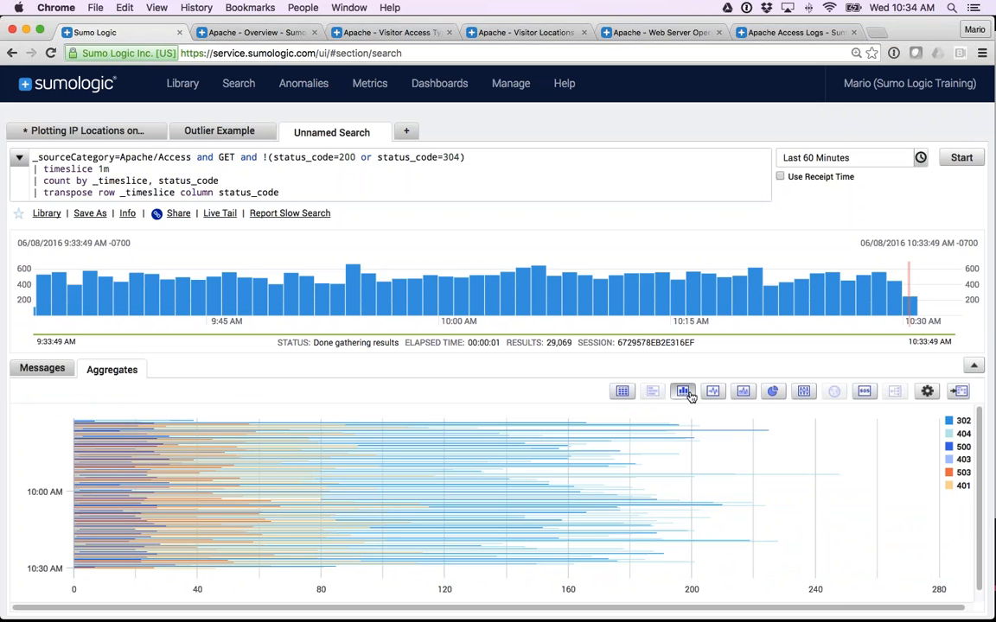
click(687, 393)
click(713, 391)
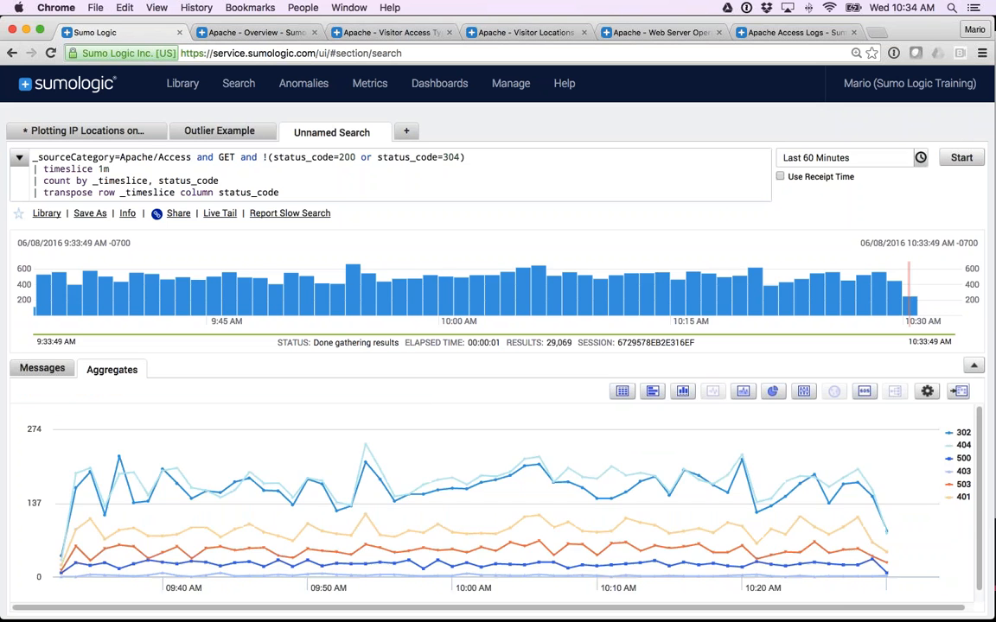
click(743, 392)
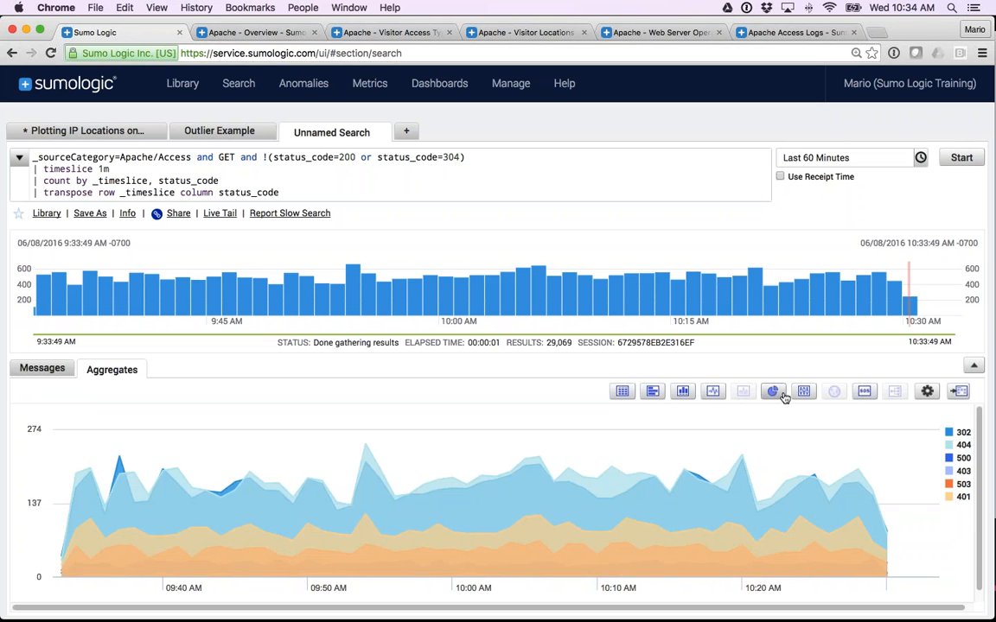
click(683, 392)
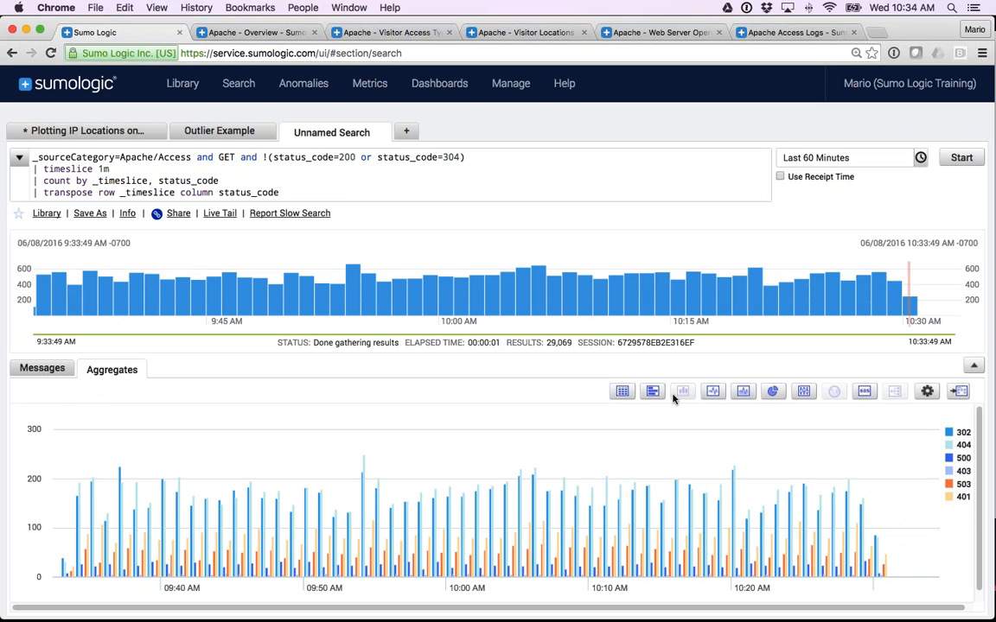
Change the 404 series to a line chart on the secondary vertical axis and save the series settings.
click(928, 393)
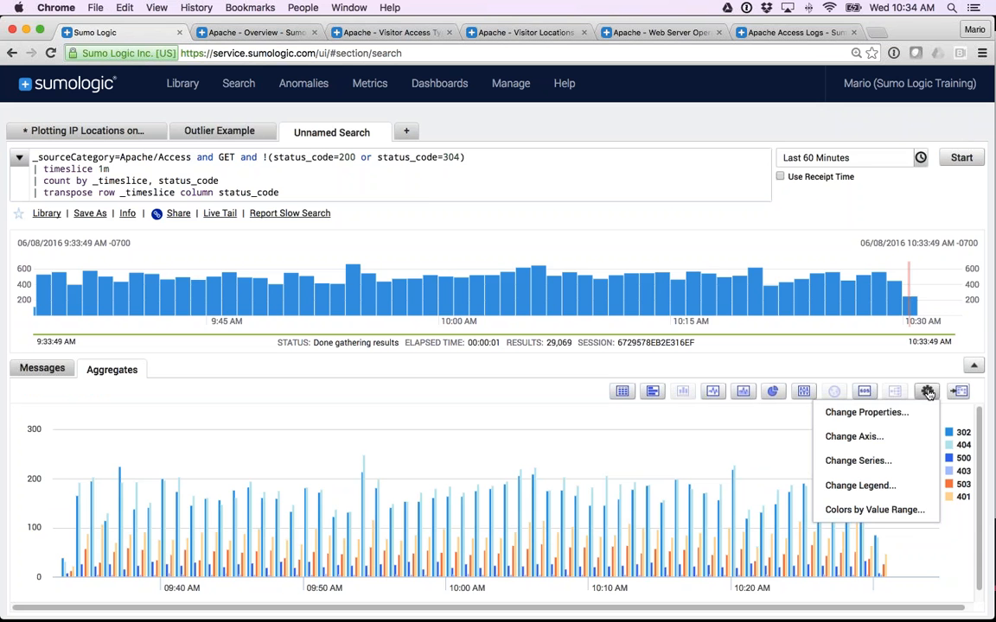
click(856, 461)
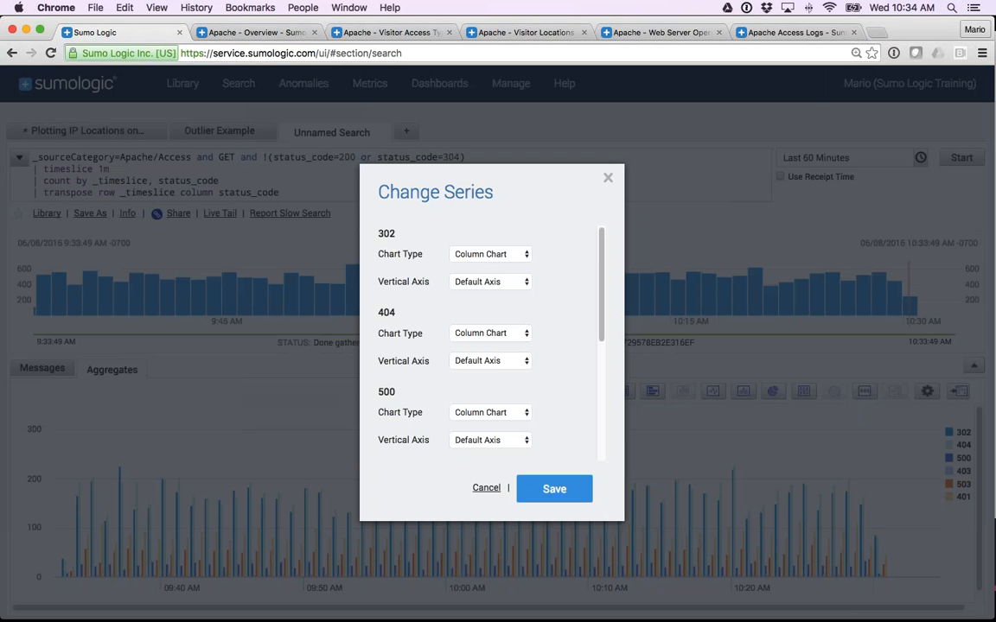
click(488, 333)
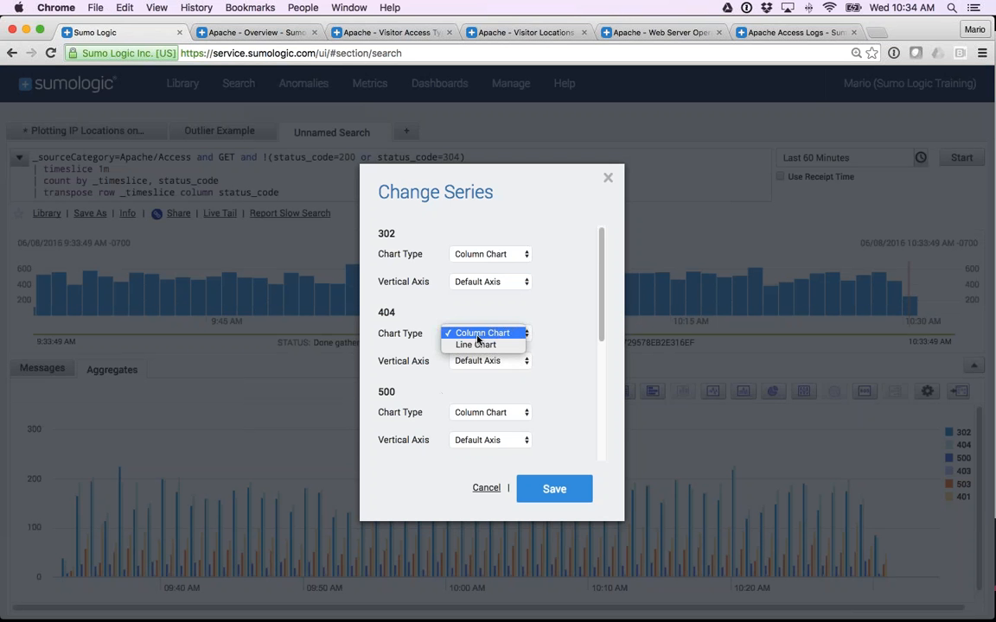
click(474, 346)
click(474, 359)
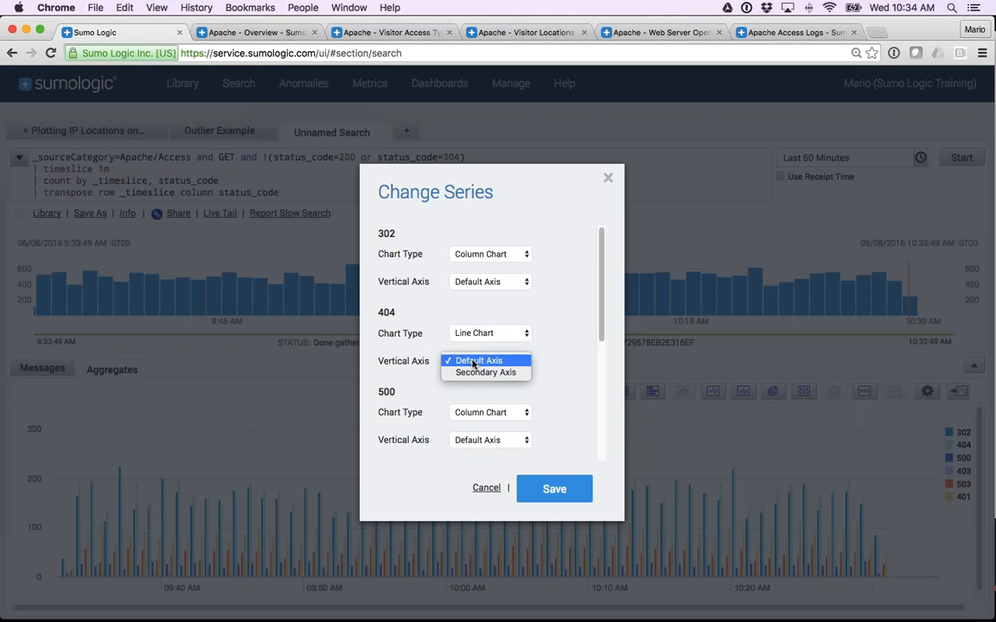
click(475, 372)
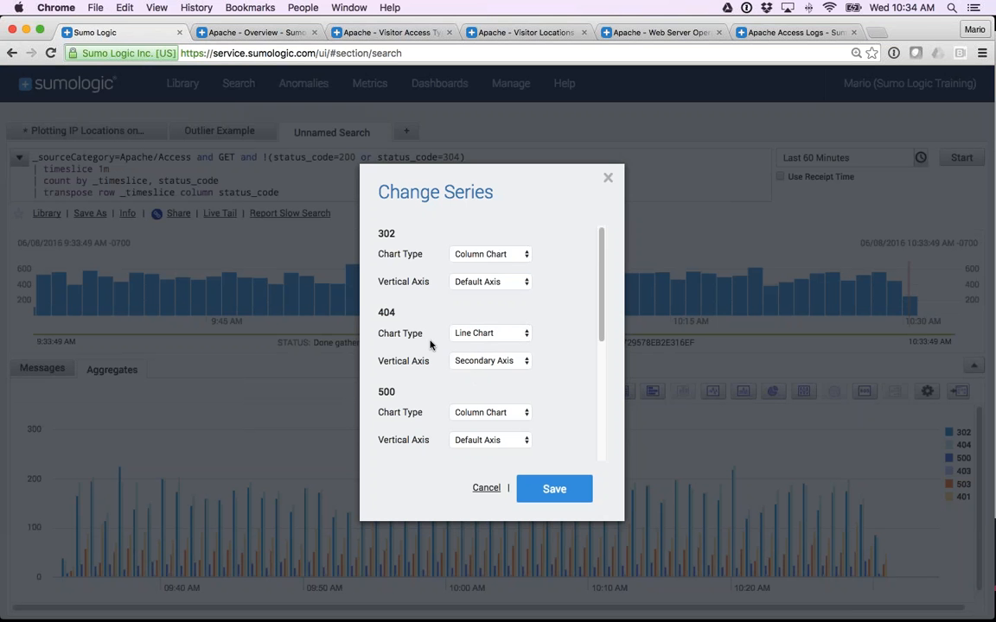
click(551, 490)
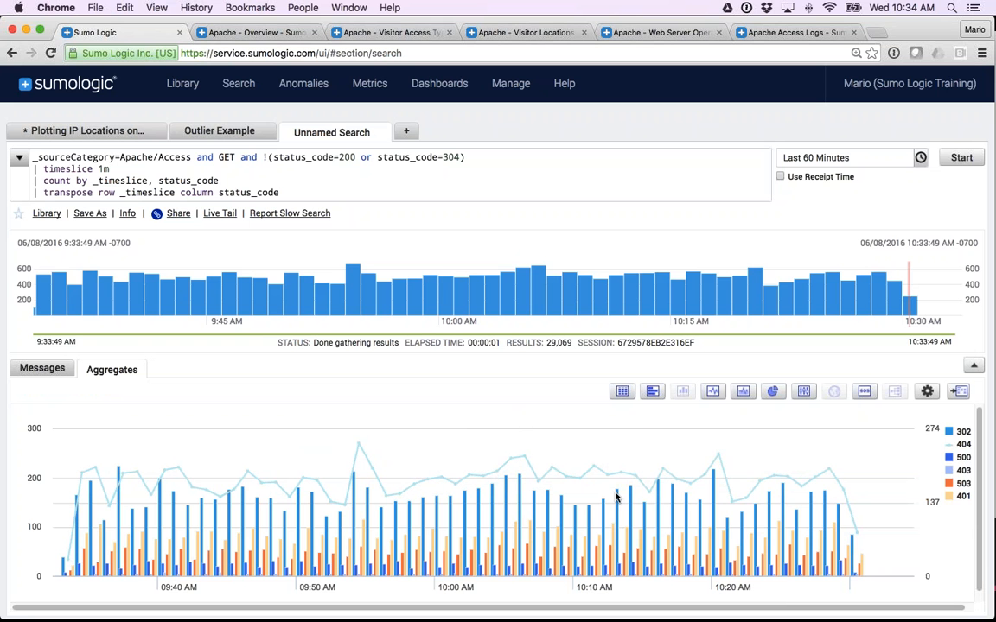
Preview the results as pie and area charts, and return to the column chart.
click(772, 391)
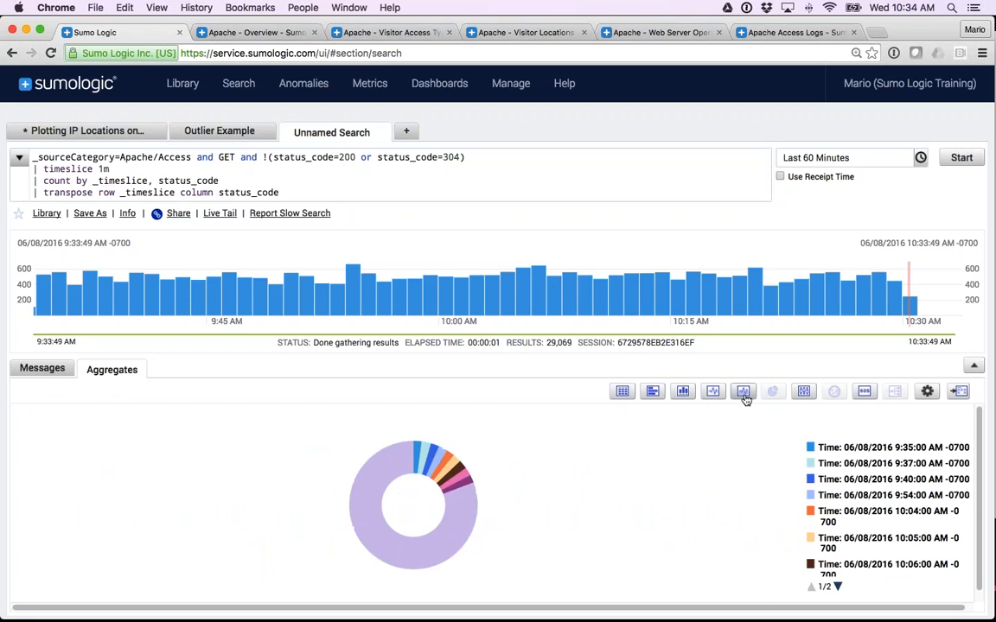
click(744, 390)
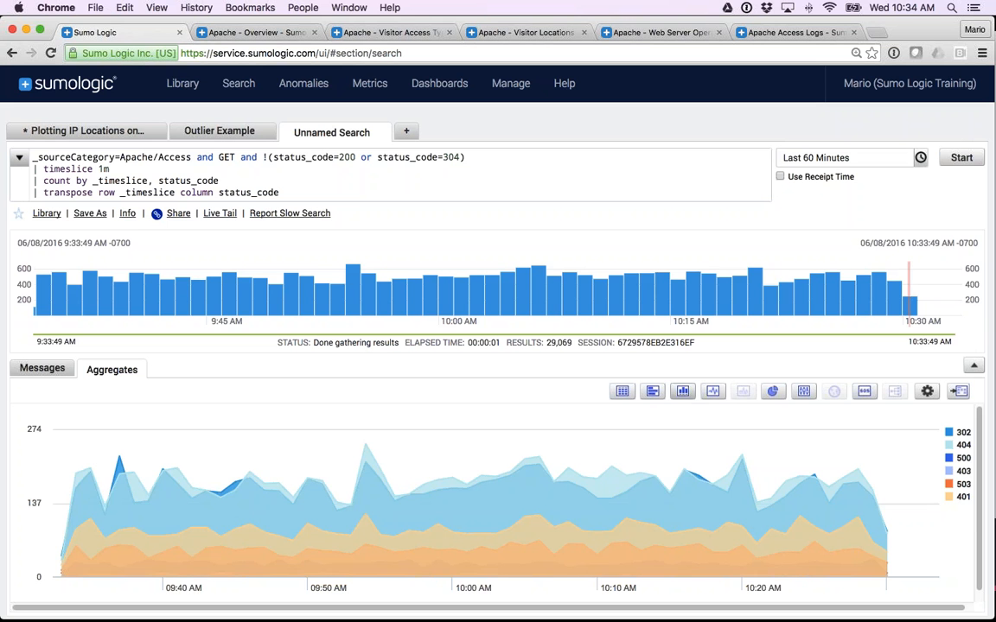
click(683, 391)
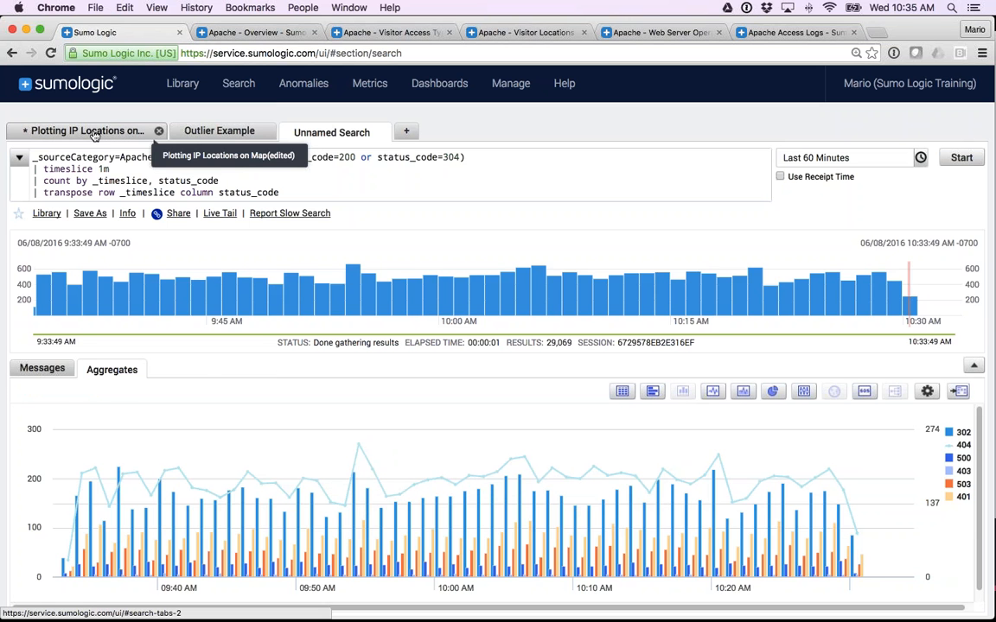
Open the Plotting IP Locations on Map search and examine the query line that parses client_ip.
click(95, 135)
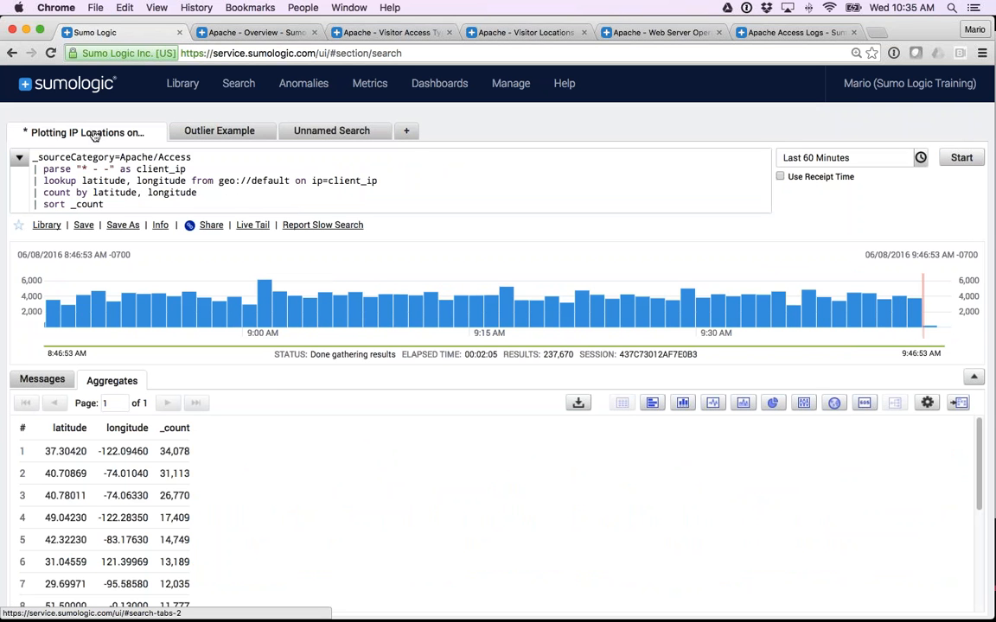
drag(33, 156, 107, 205)
click(111, 206)
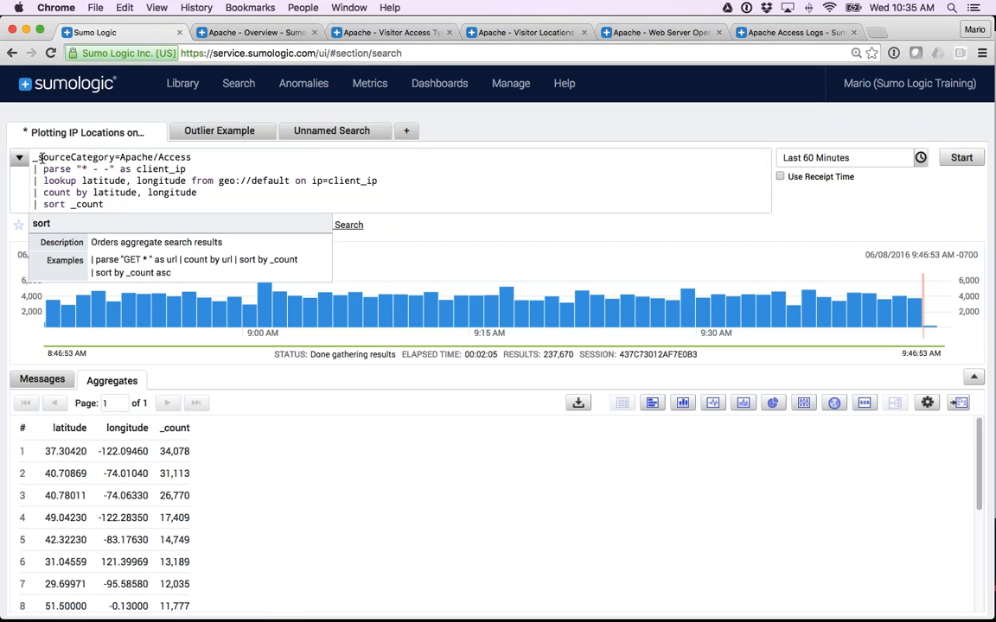
mouse_move(39, 158)
mouse_down()
mouse_move(186, 159)
mouse_move(188, 172)
mouse_move(30, 169)
mouse_up()
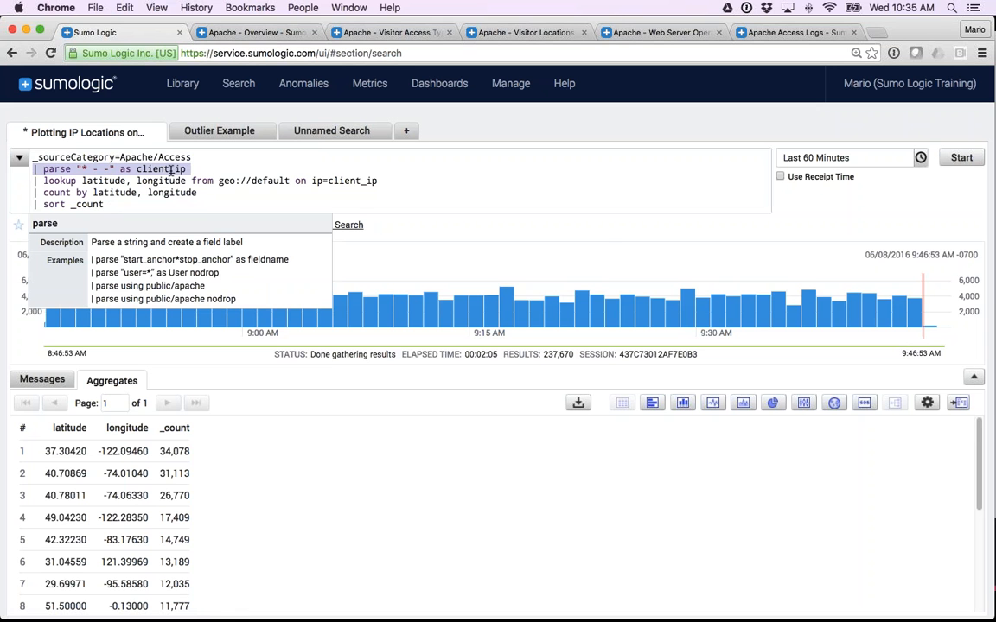
click(54, 179)
double_click(157, 171)
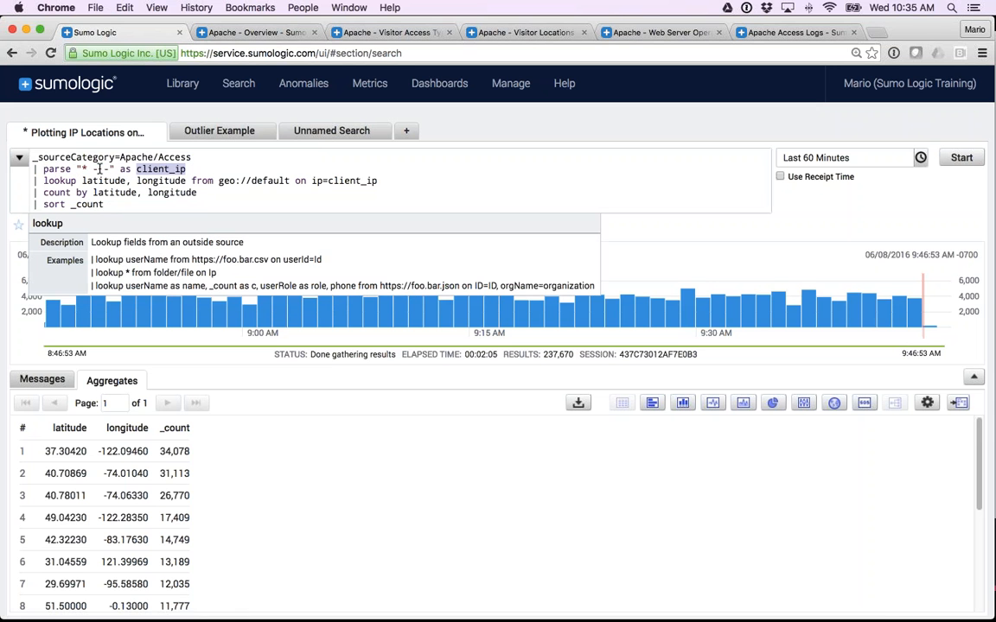
triple_click(99, 168)
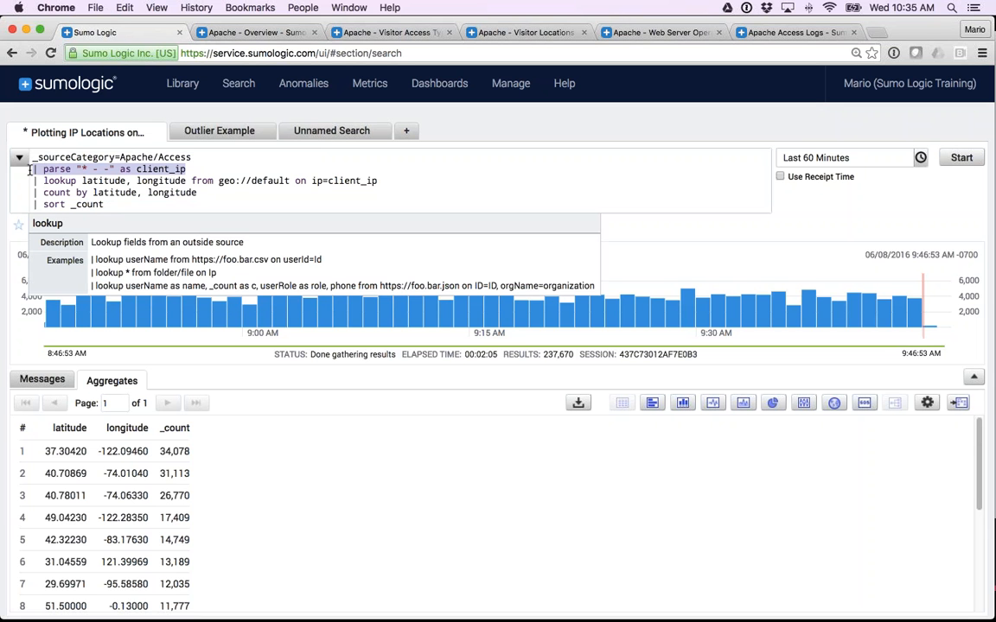
click(84, 170)
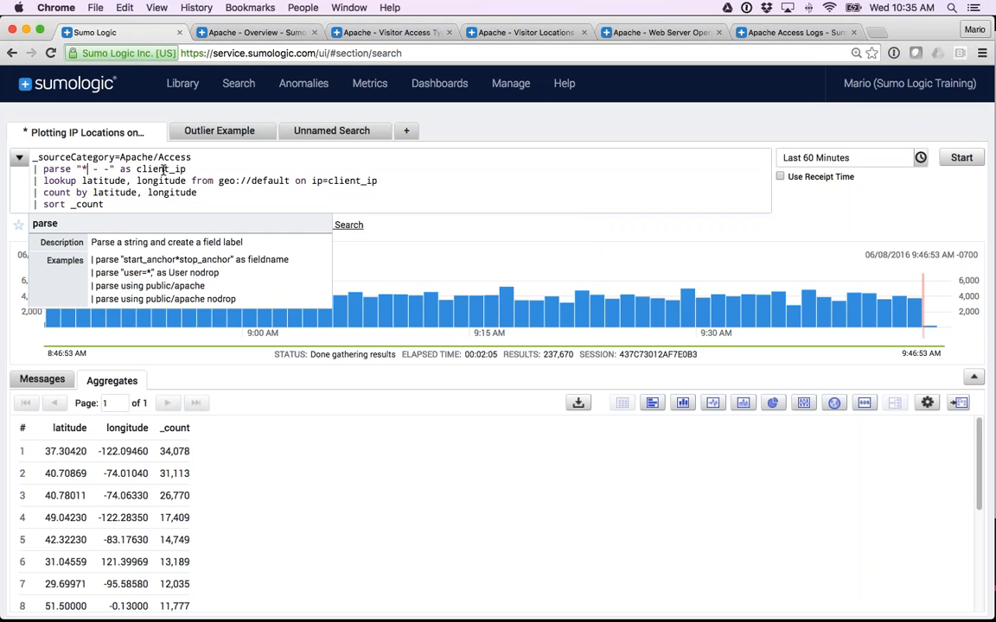
Examine the lookup line: its latitude and longitude fields, the geo://default source and the ip=client_ip match.
double_click(61, 180)
double_click(102, 181)
double_click(158, 180)
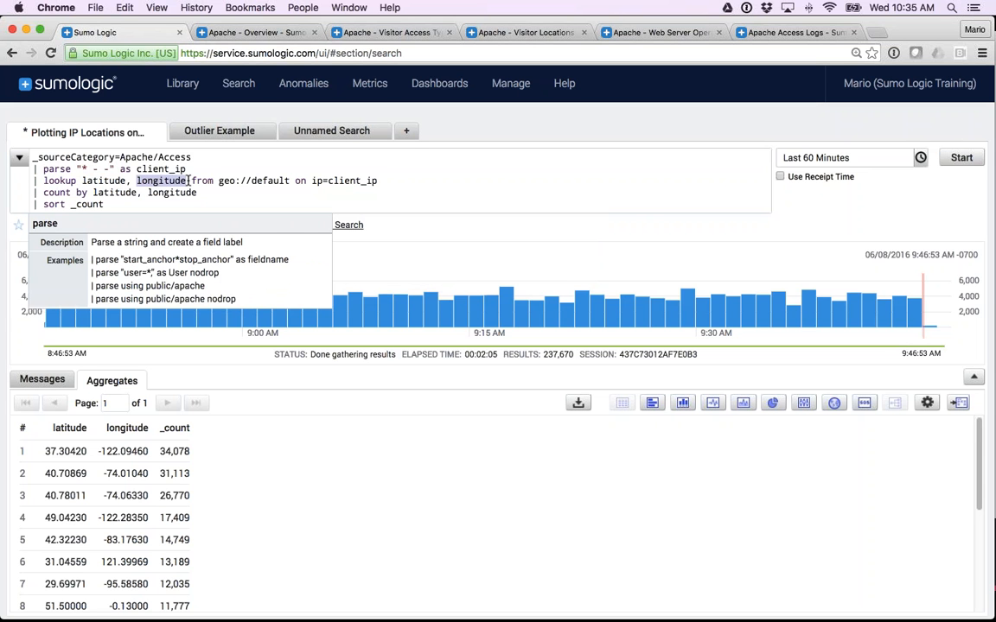
click(220, 181)
drag(226, 181, 292, 180)
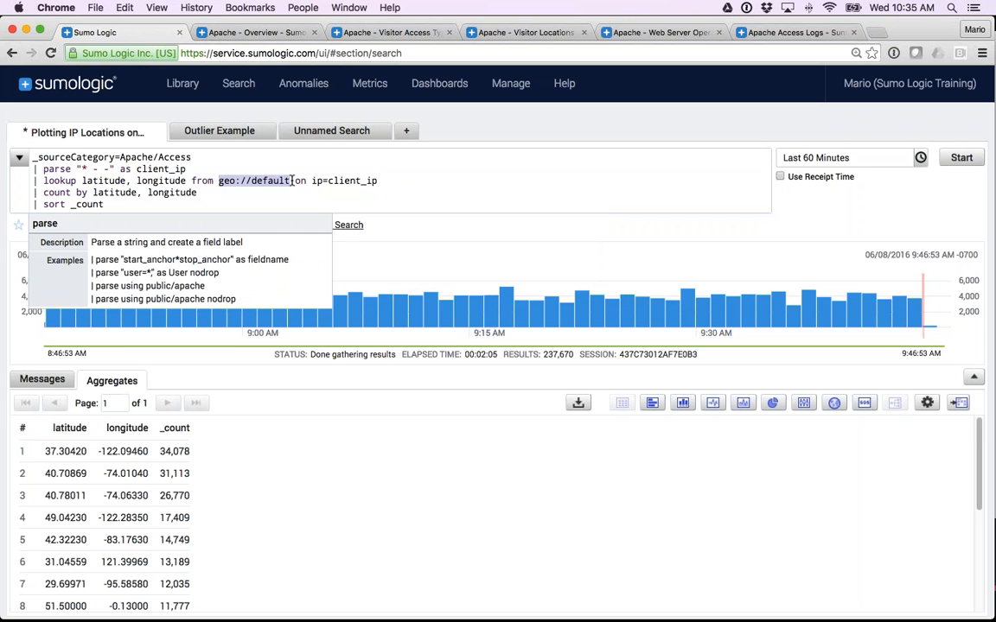
click(243, 180)
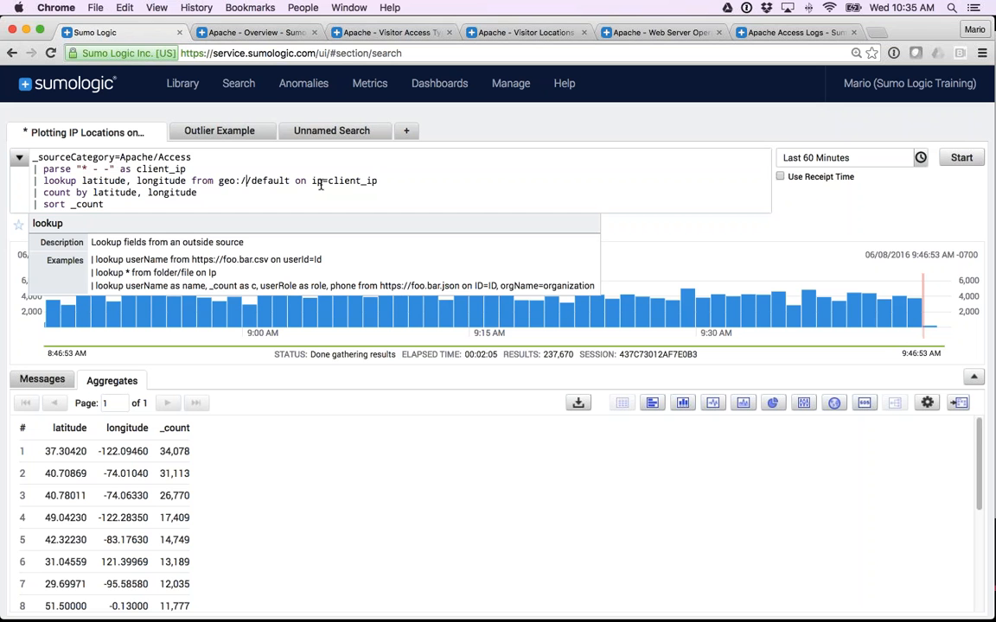
drag(312, 180, 378, 181)
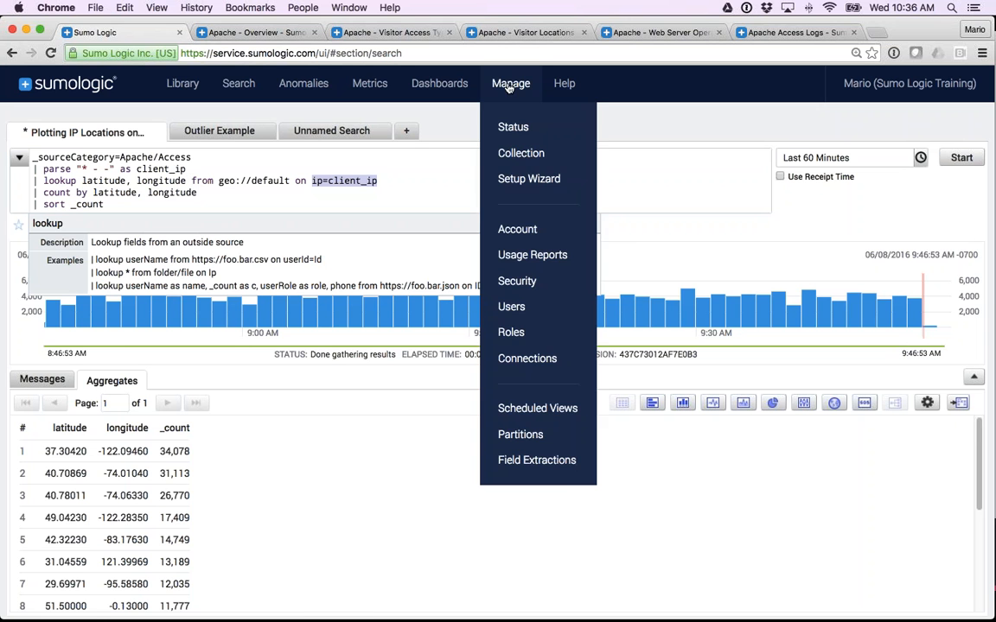
double_click(103, 182)
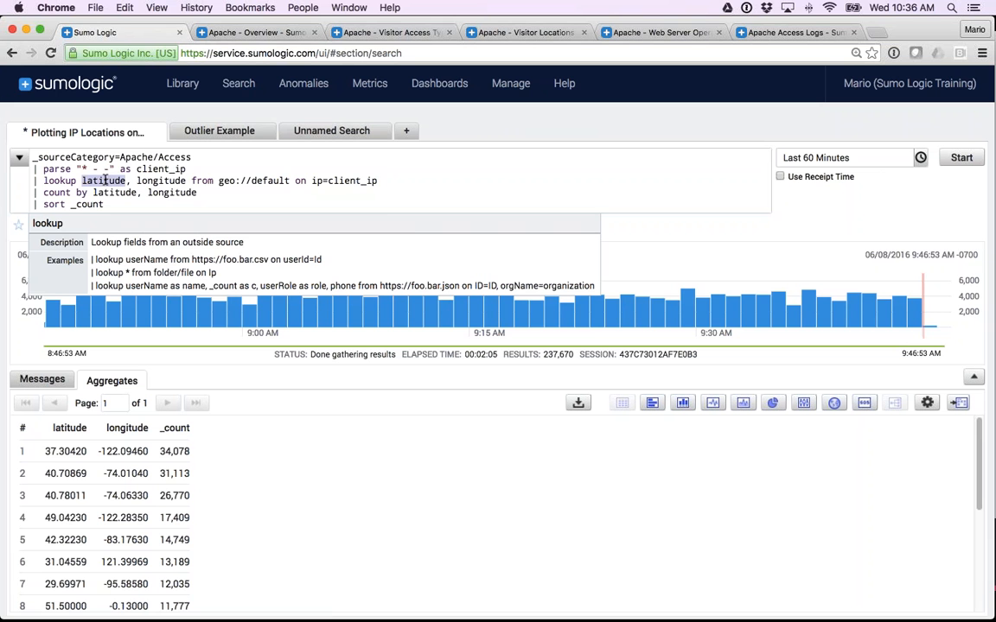
double_click(167, 180)
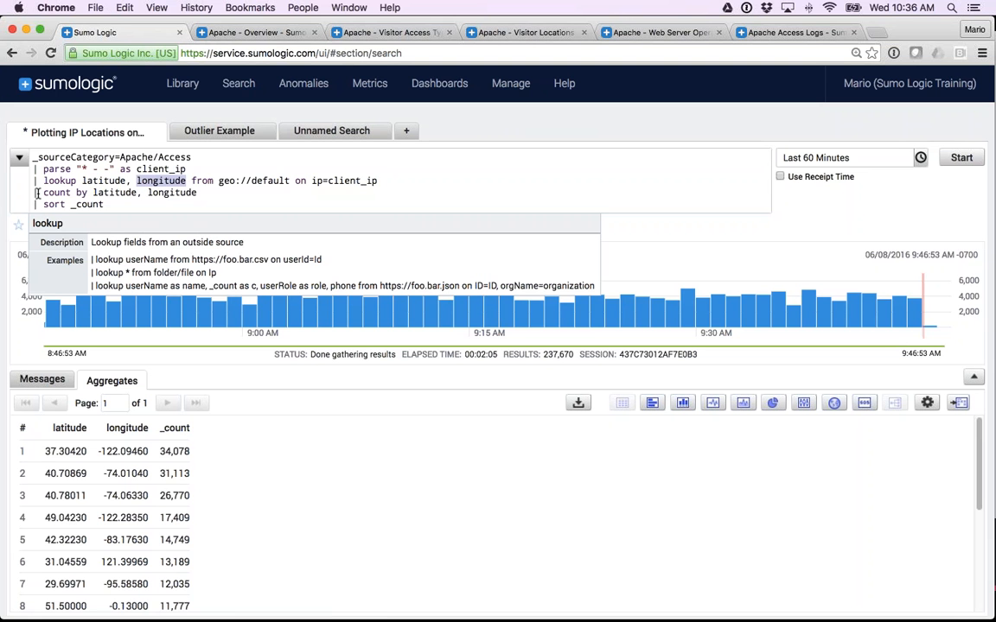
Examine the count by latitude, longitude and sort _count lines along with the resulting coordinates table.
drag(33, 192, 199, 193)
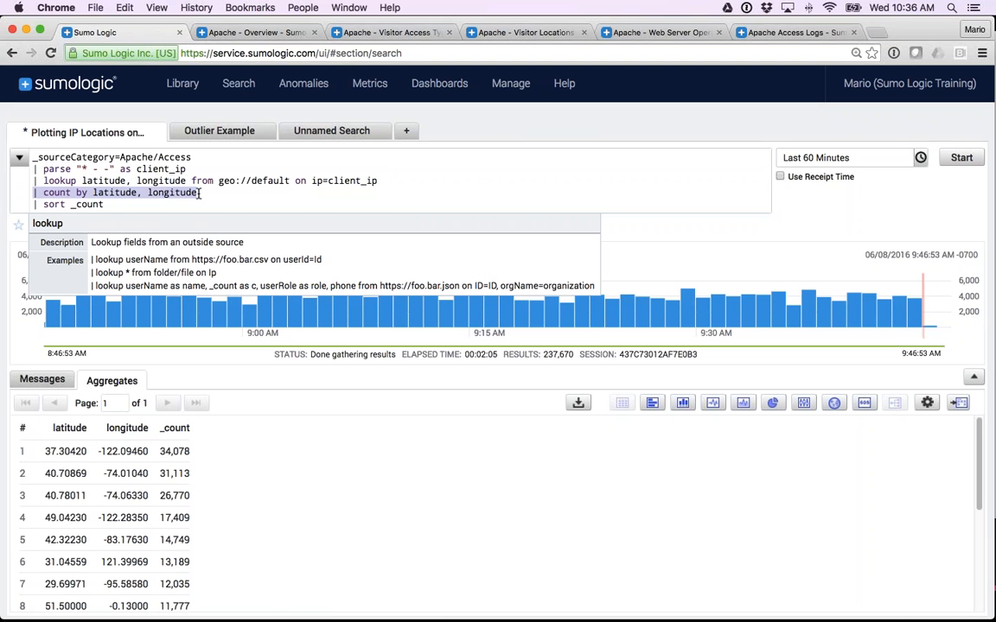
drag(104, 204, 33, 204)
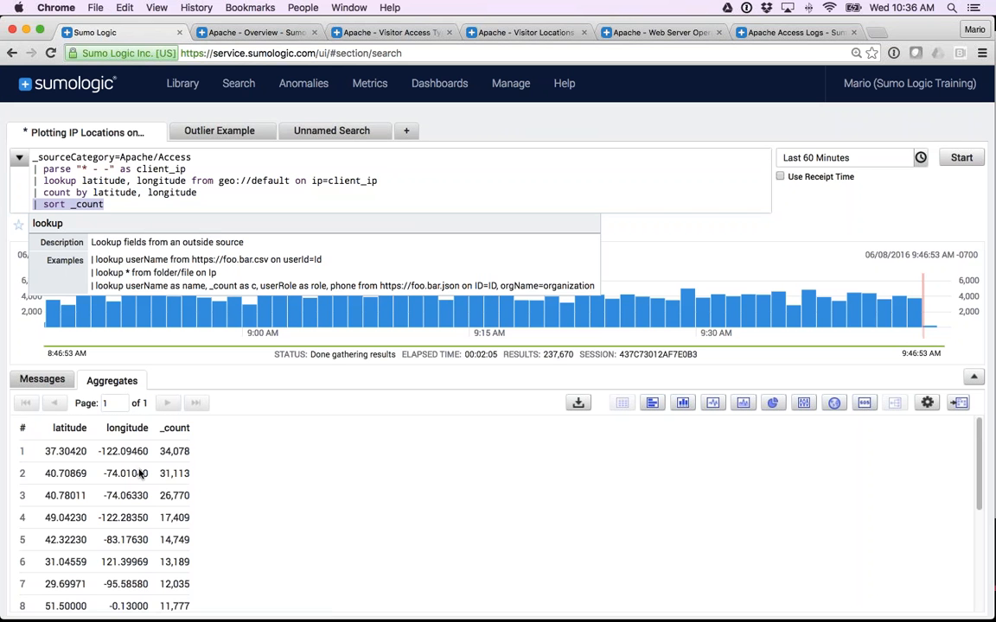
scroll(142, 454, down, 1)
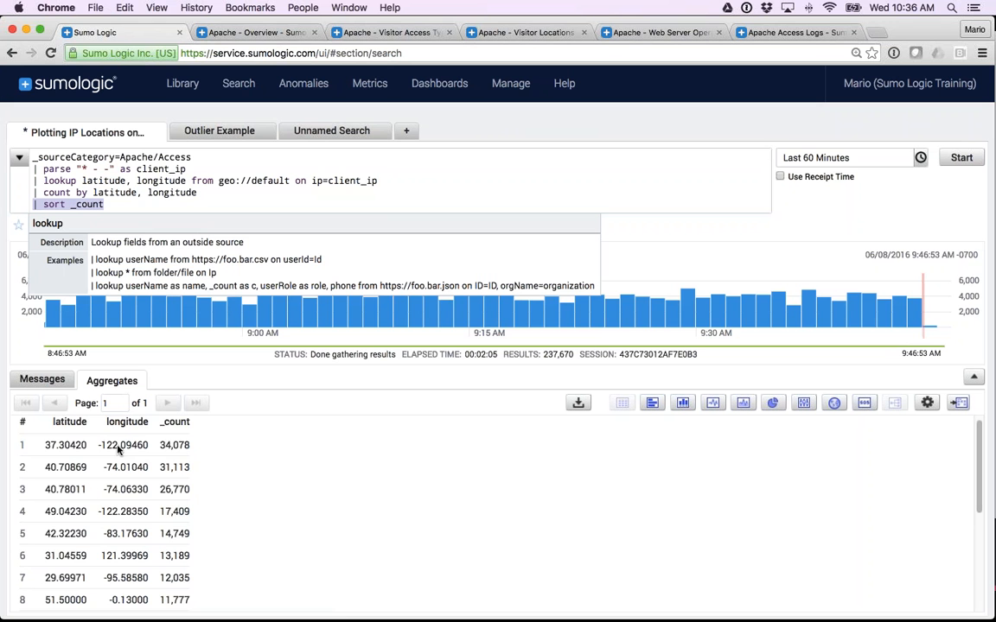
scroll(112, 450, up, 1)
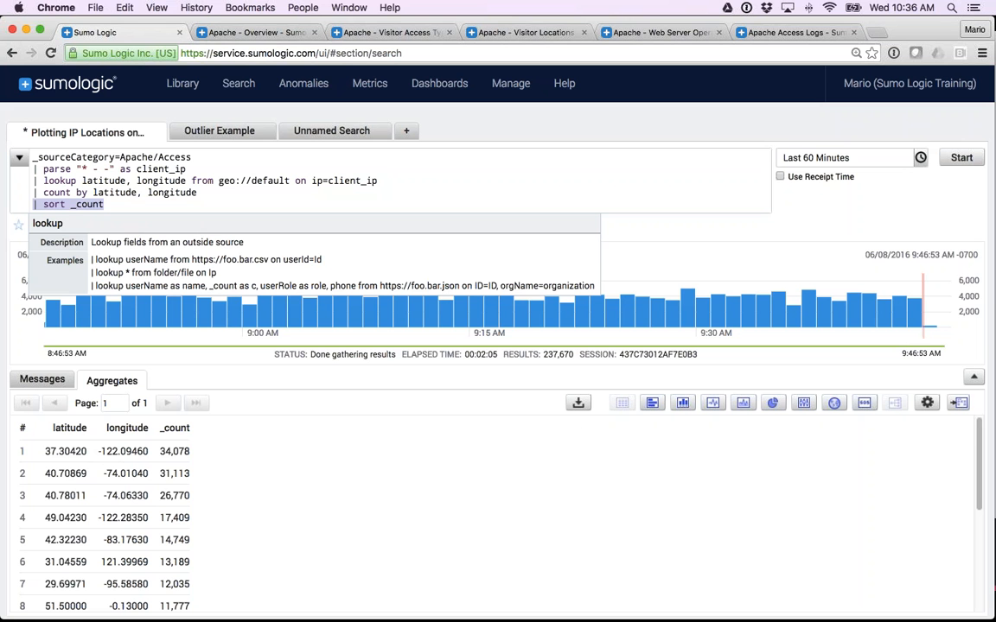
Plot the aggregate results on a map, enlarge the results area and zoom in on the United States.
click(835, 403)
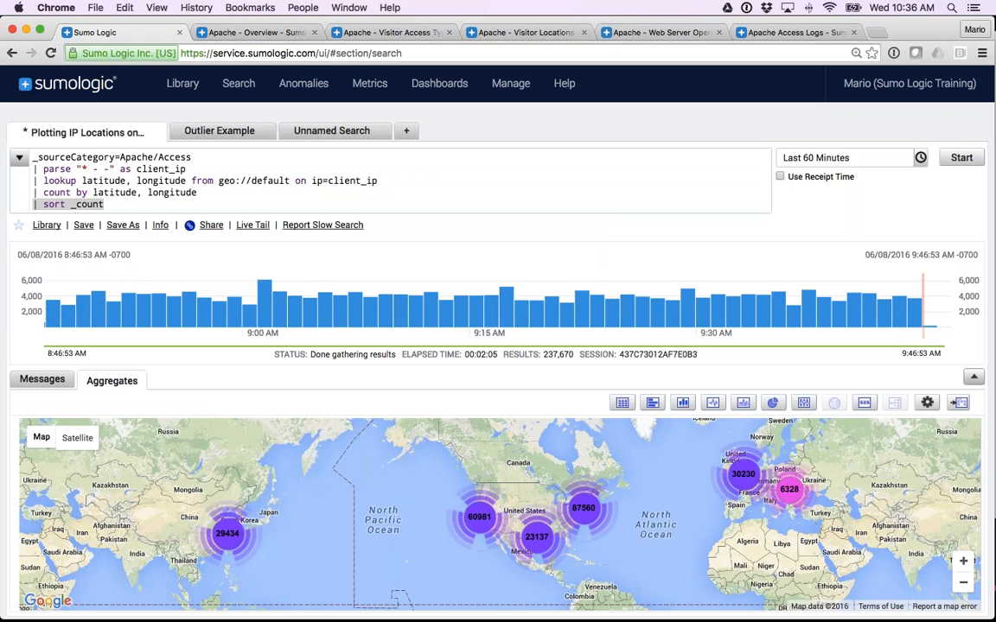
click(974, 377)
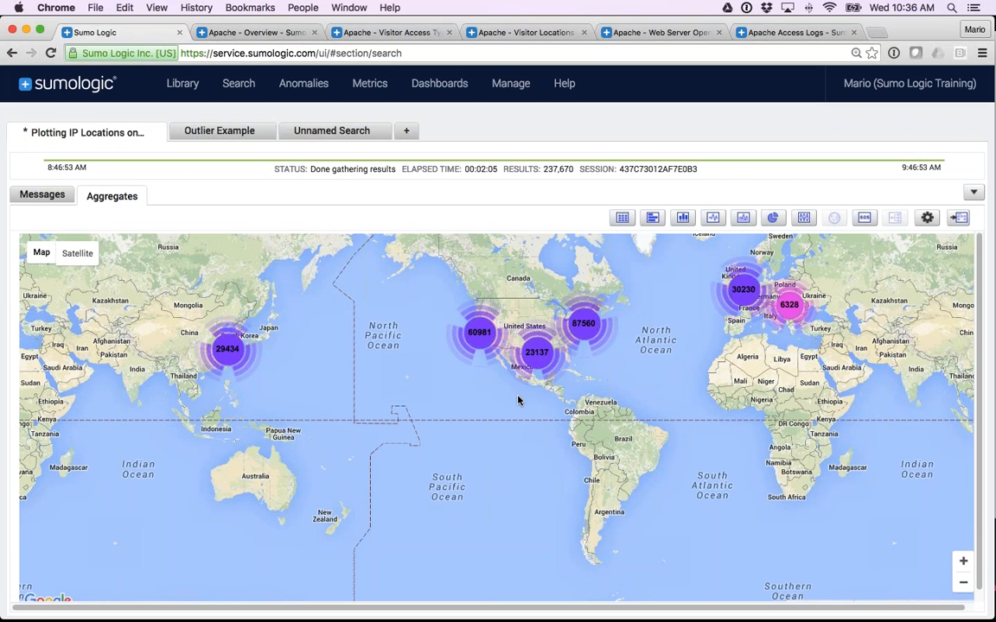
drag(604, 313, 577, 319)
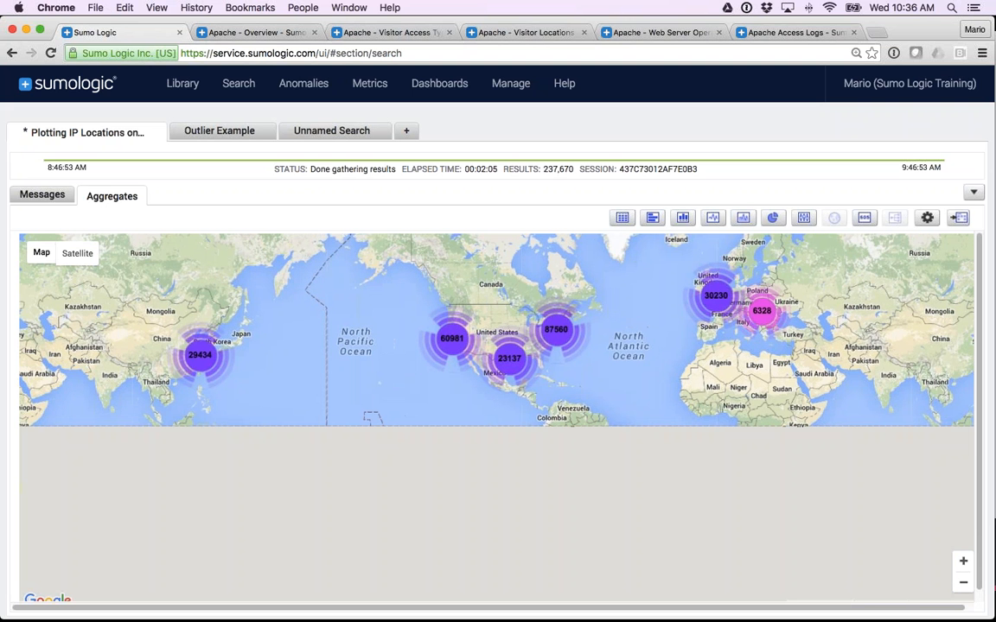
click(963, 563)
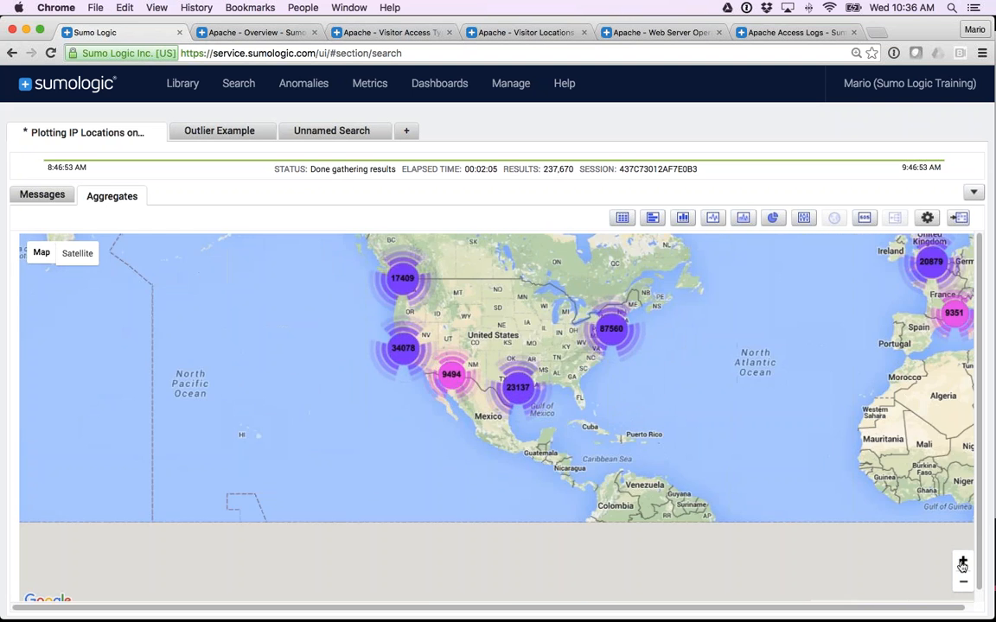
click(963, 563)
drag(782, 479, 586, 542)
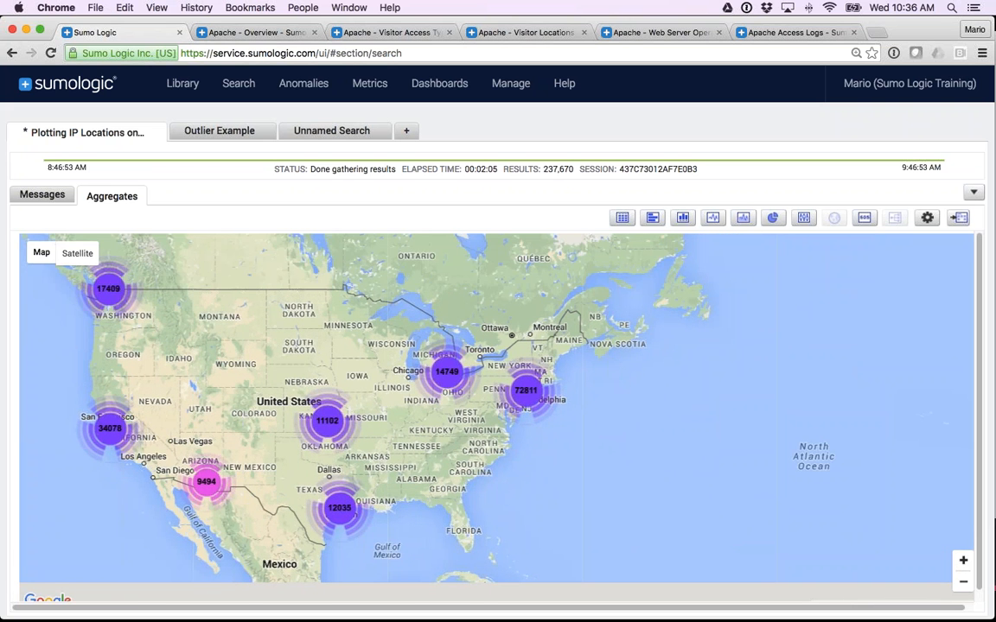
Inspect the location clusters around New York, Philadelphia and Washington up close, and restore the query area above the map.
click(963, 561)
click(963, 562)
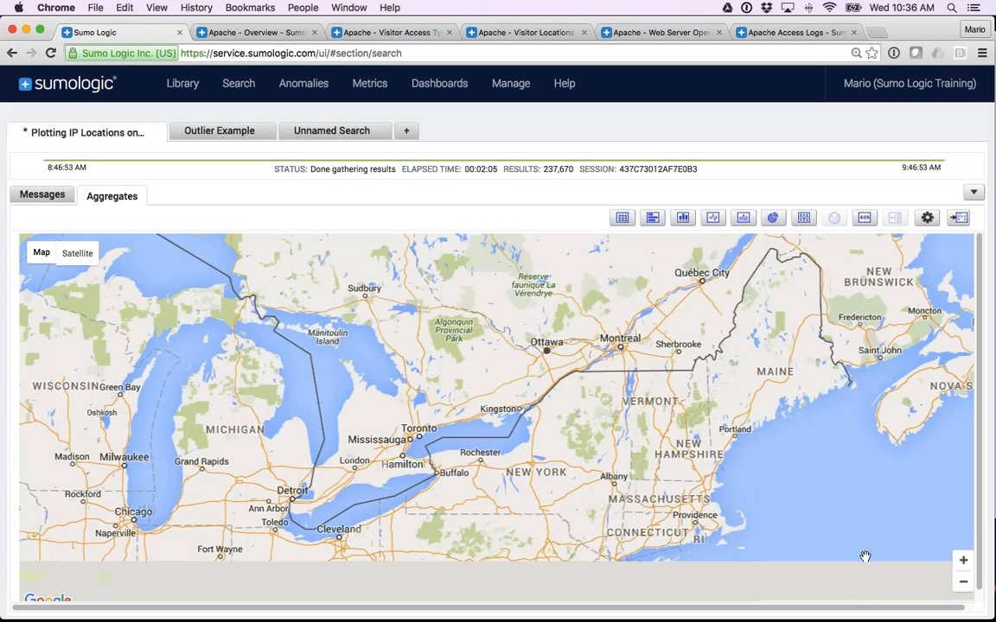
drag(809, 467, 782, 243)
drag(781, 381, 807, 462)
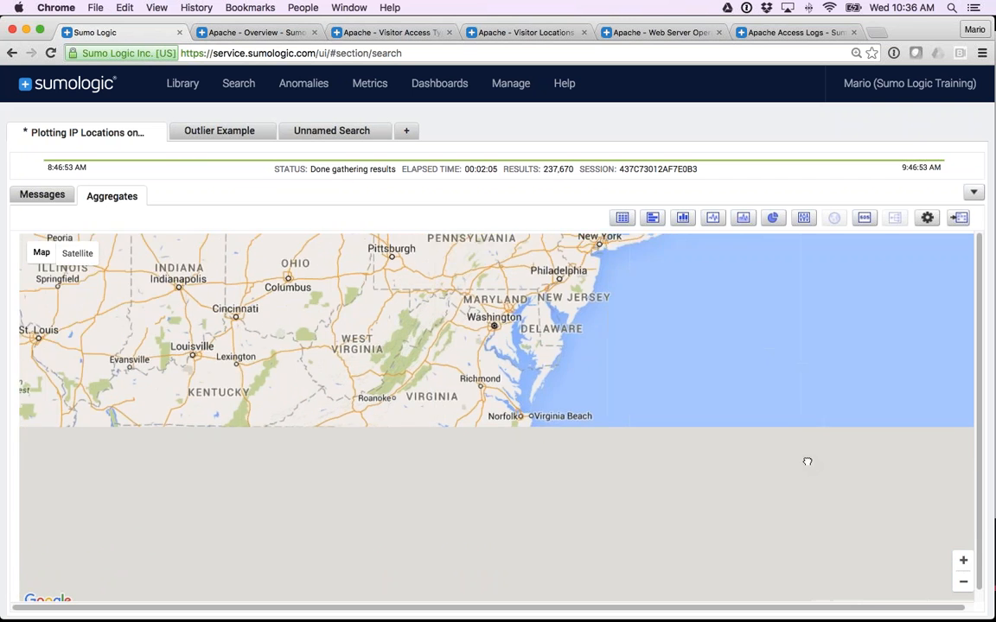
drag(651, 402, 640, 449)
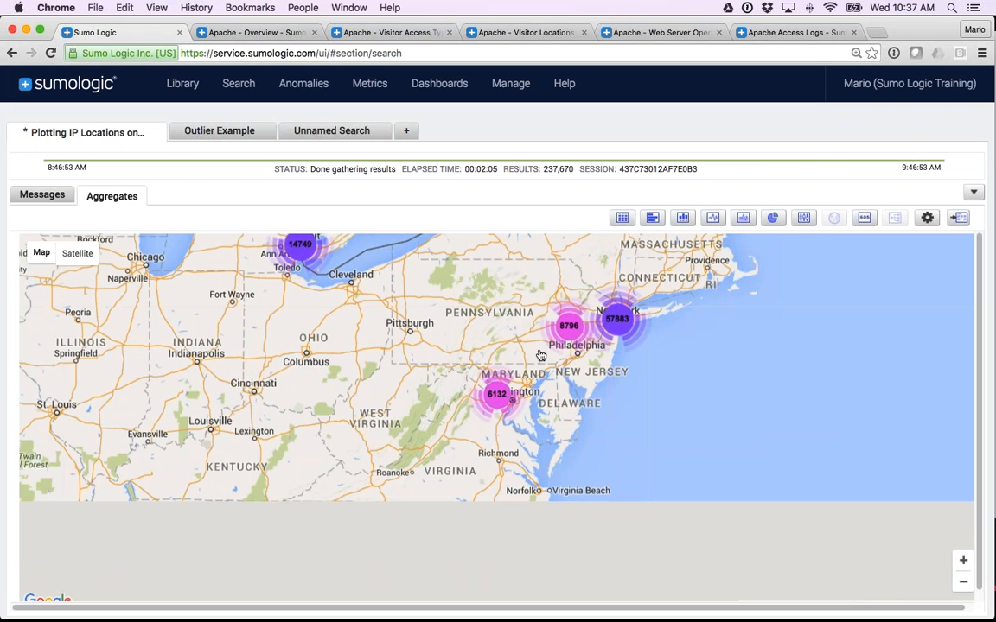
click(974, 193)
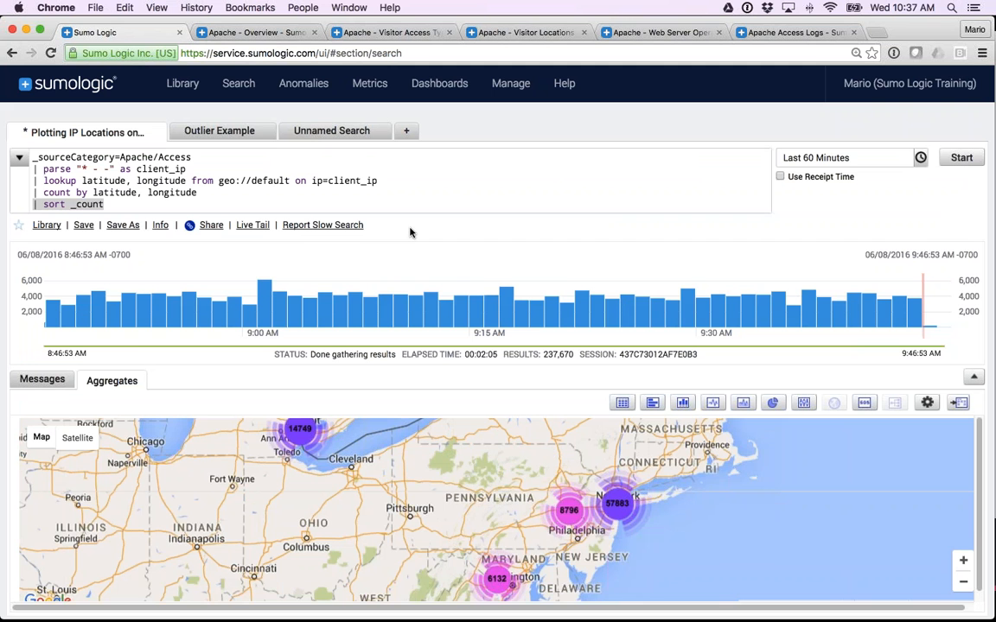
Open the Outlier Example search and examine its scope terms _sourceCategory=Apache/Access and status_code=200.
click(225, 136)
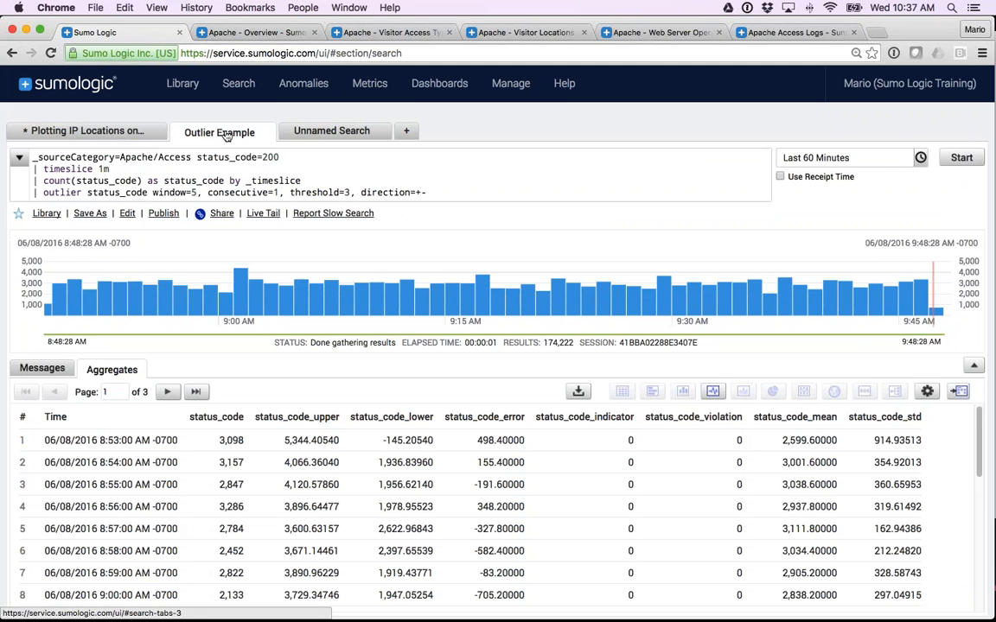
double_click(57, 192)
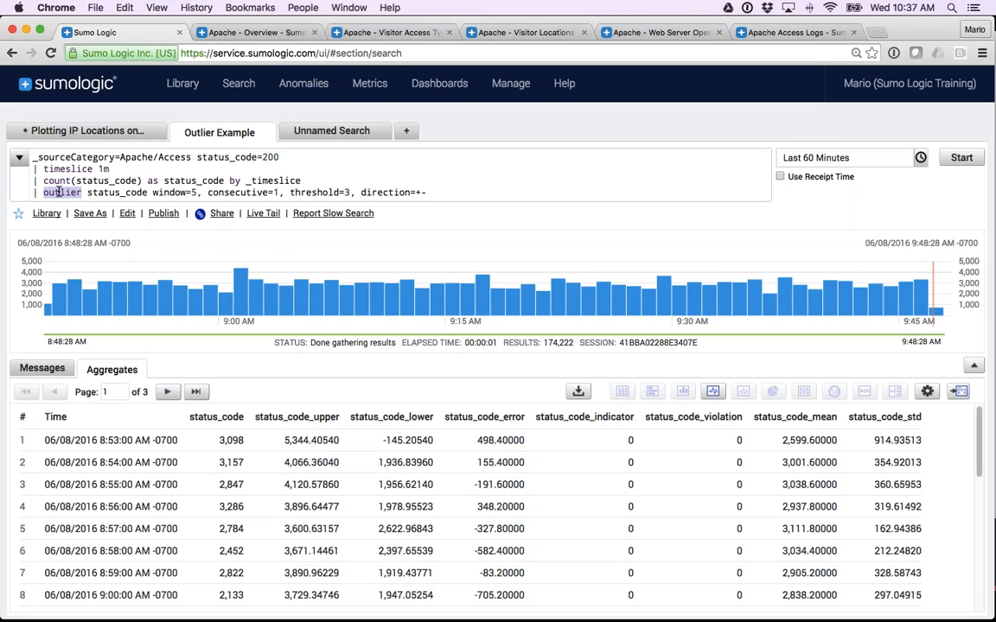
drag(32, 157, 193, 158)
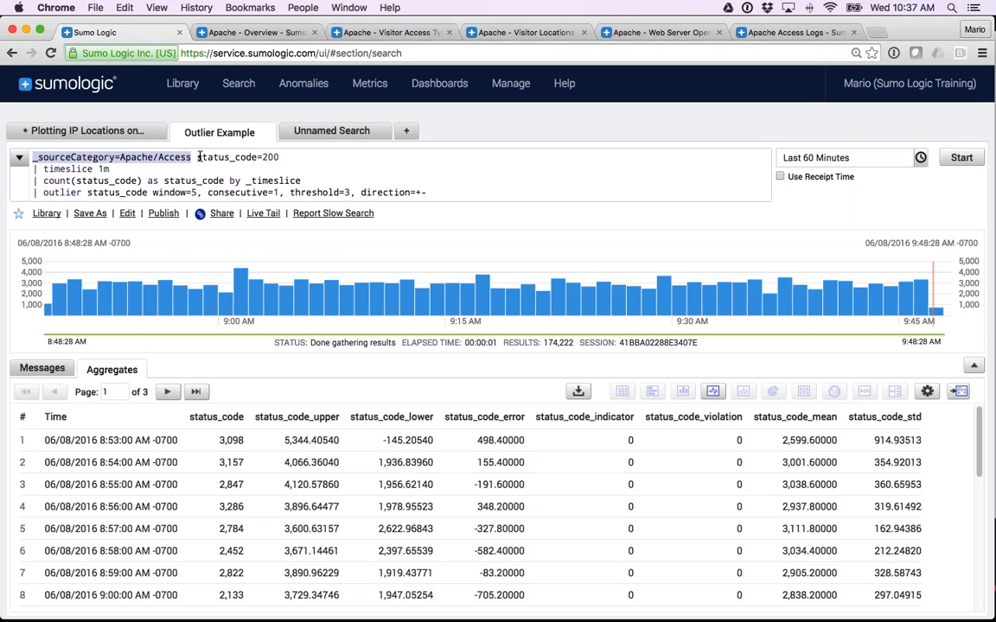
drag(196, 157, 280, 157)
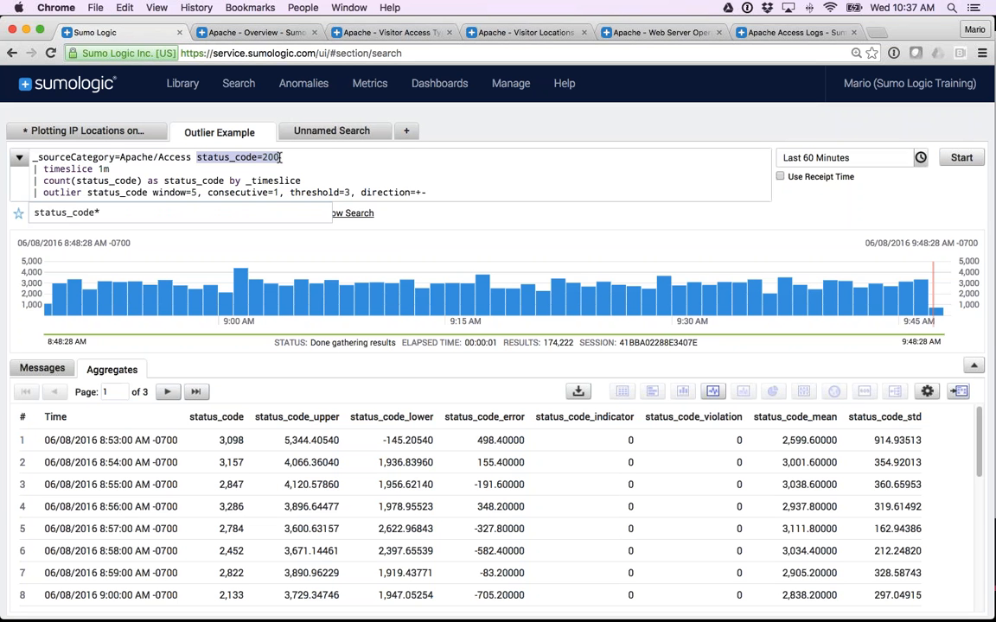
drag(281, 157, 276, 157)
Try an explicit "and" between _sourceCategory=Apache/Access and status_code=200, and remove it again.
click(196, 157)
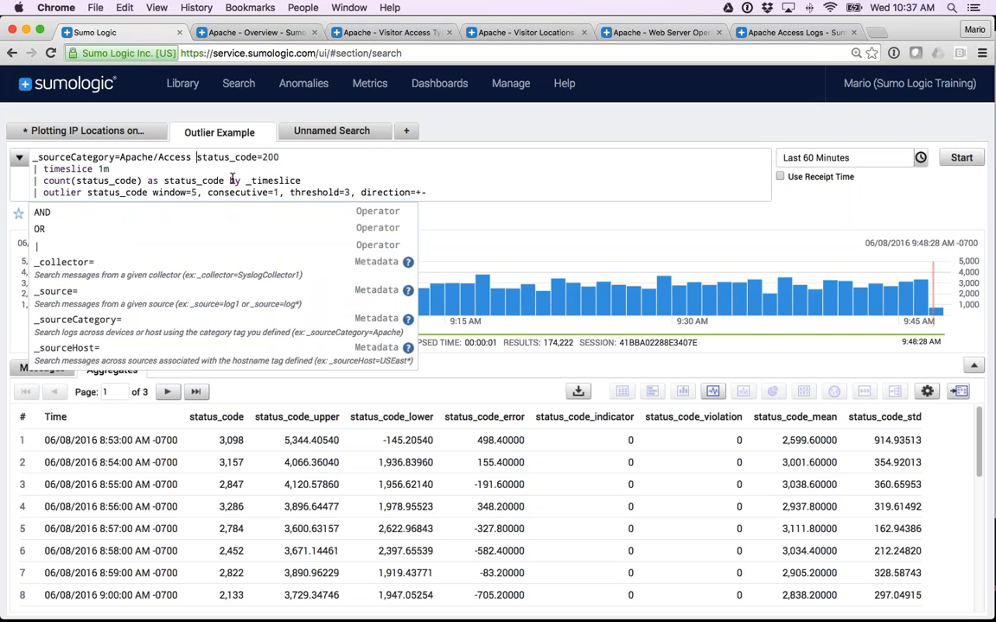
text(and)
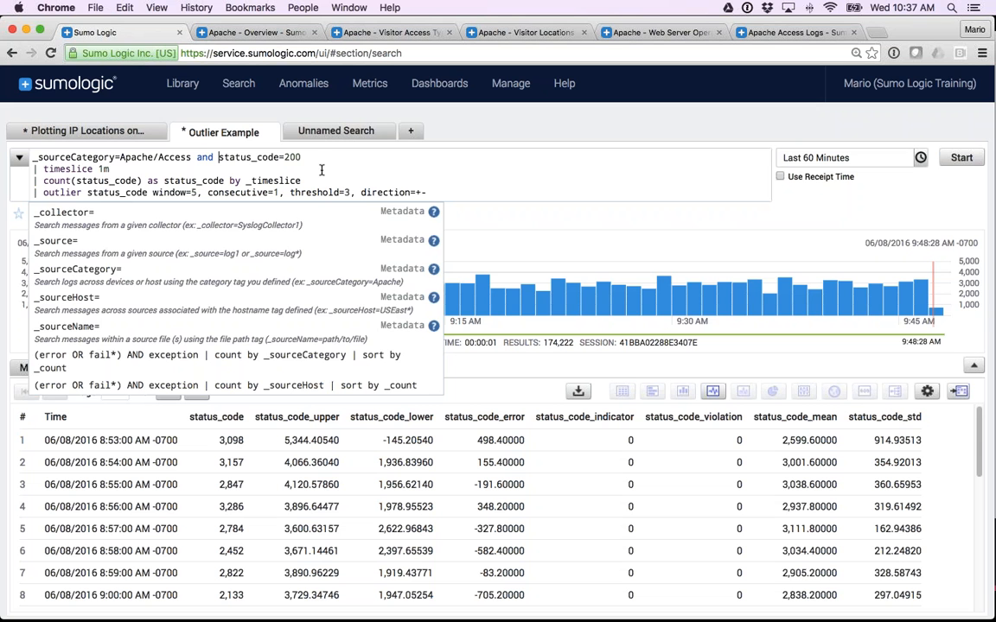
double_click(204, 157)
key(BackSpace)
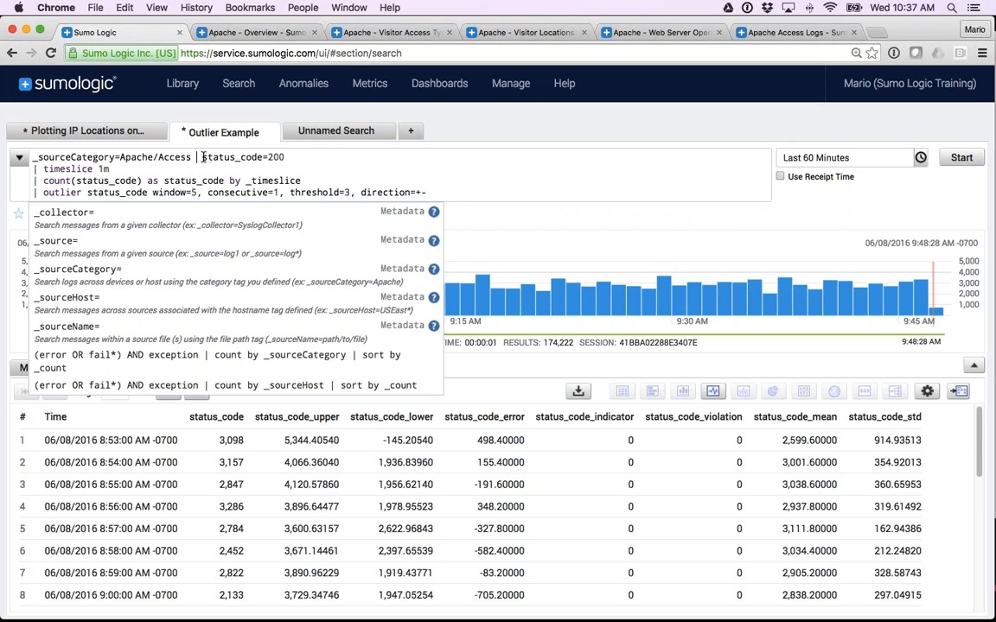
key(BackSpace)
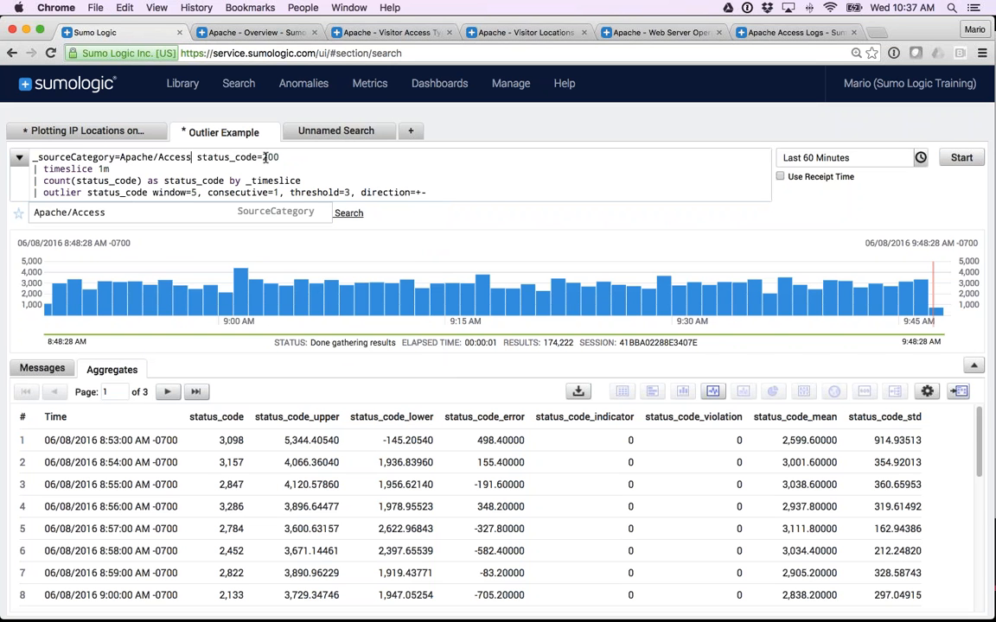
Examine the count(status_code) as status_code by _timeslice line, its alias and the matching status_code column in the results table.
drag(110, 170, 141, 181)
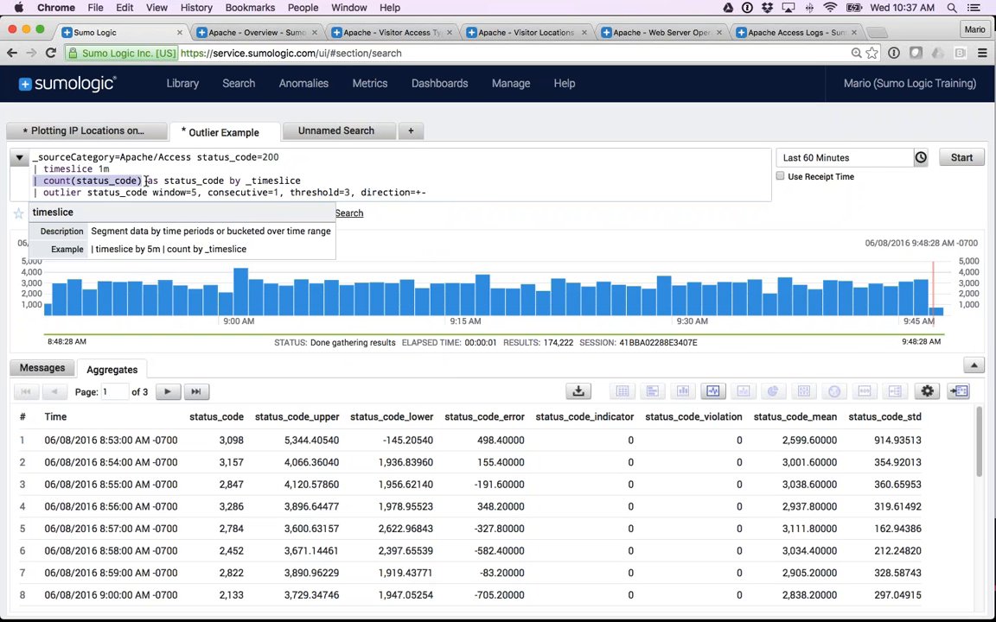
click(226, 181)
drag(227, 181, 162, 182)
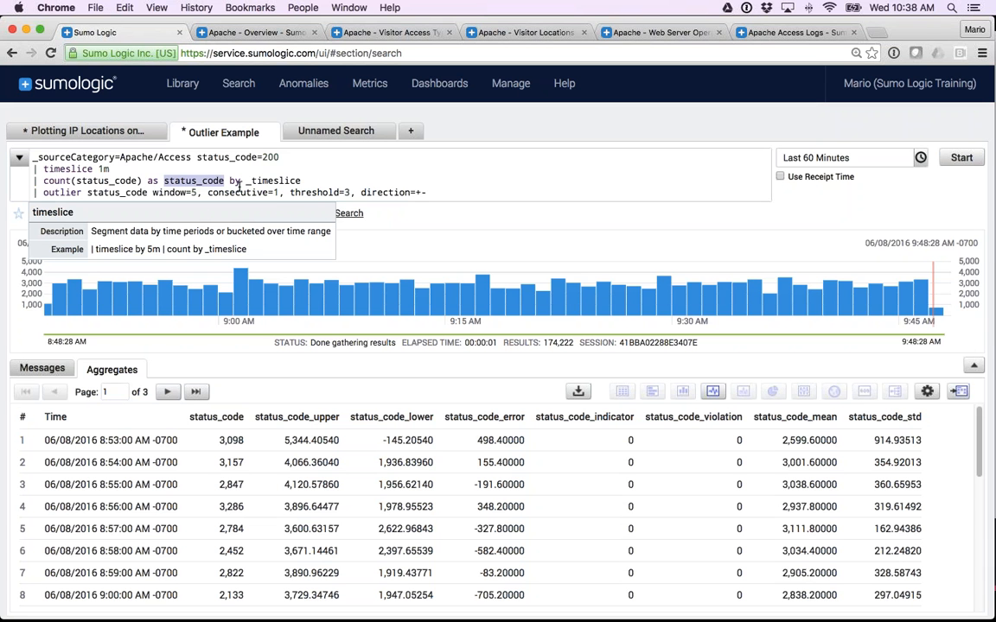
double_click(57, 192)
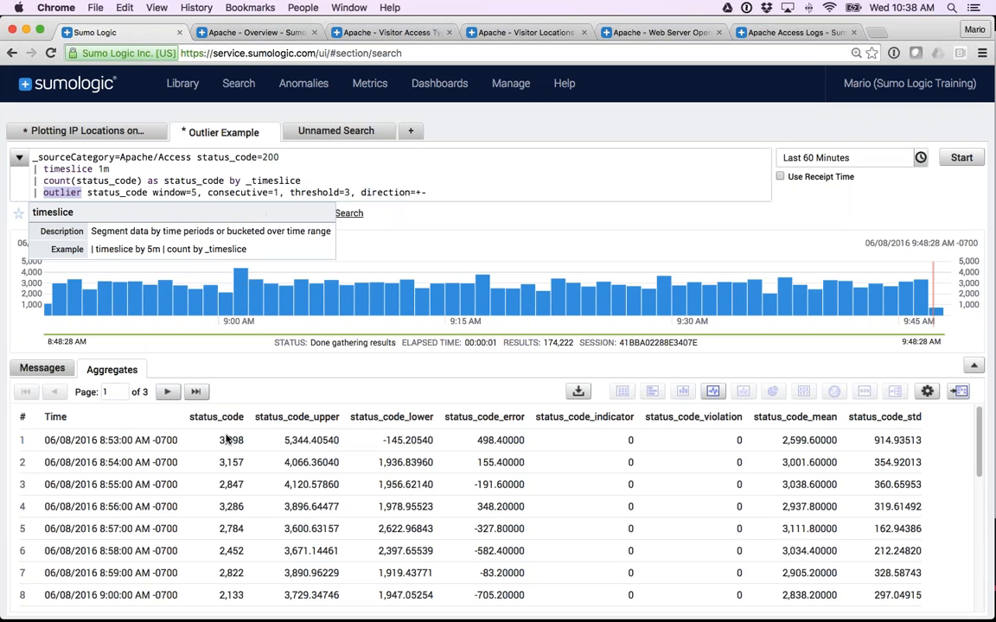
drag(188, 417, 242, 421)
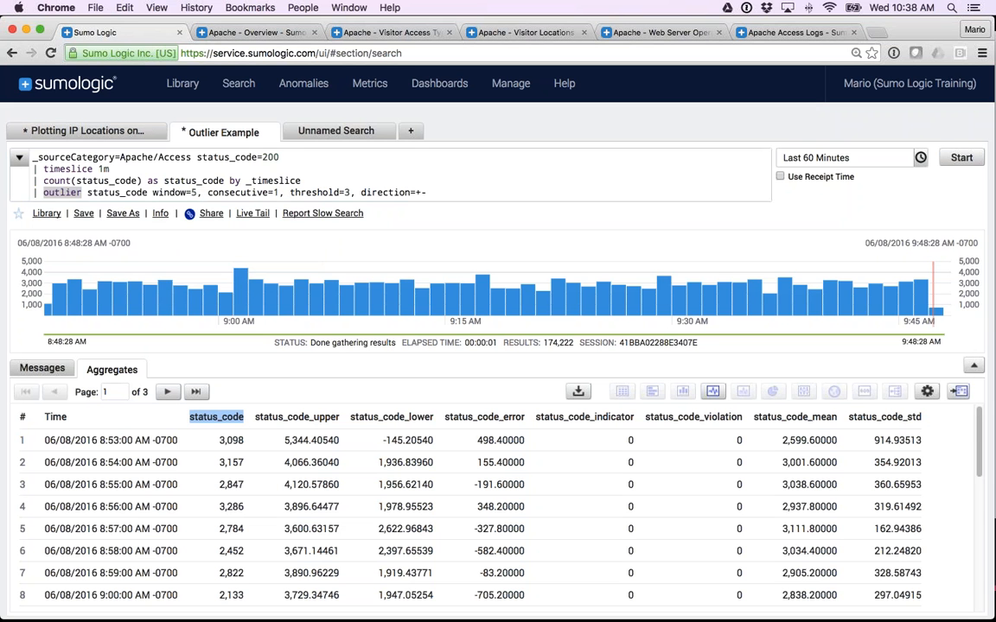
drag(43, 181, 312, 179)
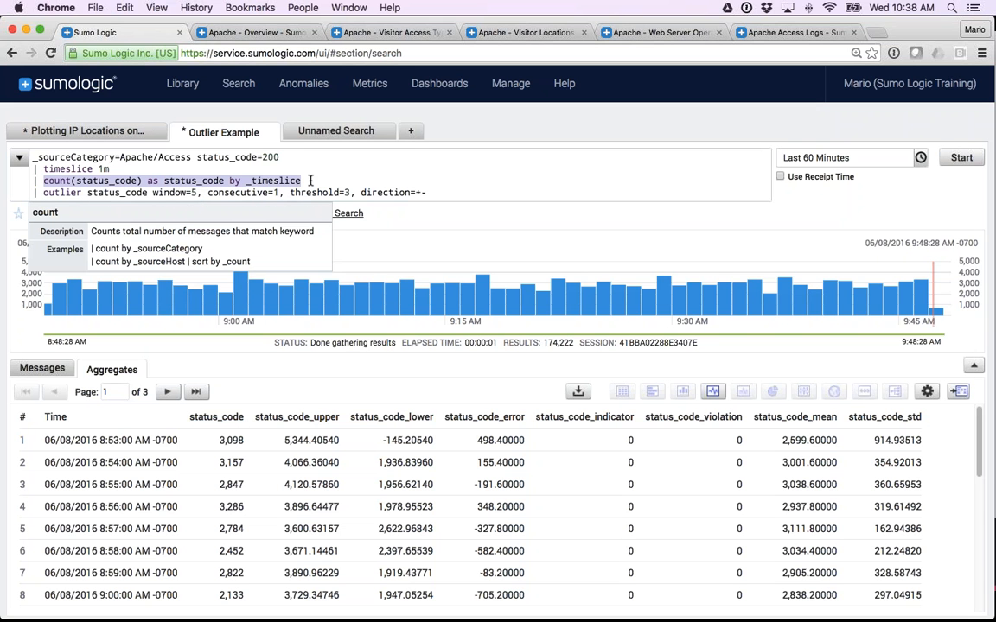
Review the outlier operator's window=5, consecutive=1, threshold=3 and direction=+- parameters, and plot the aggregate results as a line chart.
double_click(62, 192)
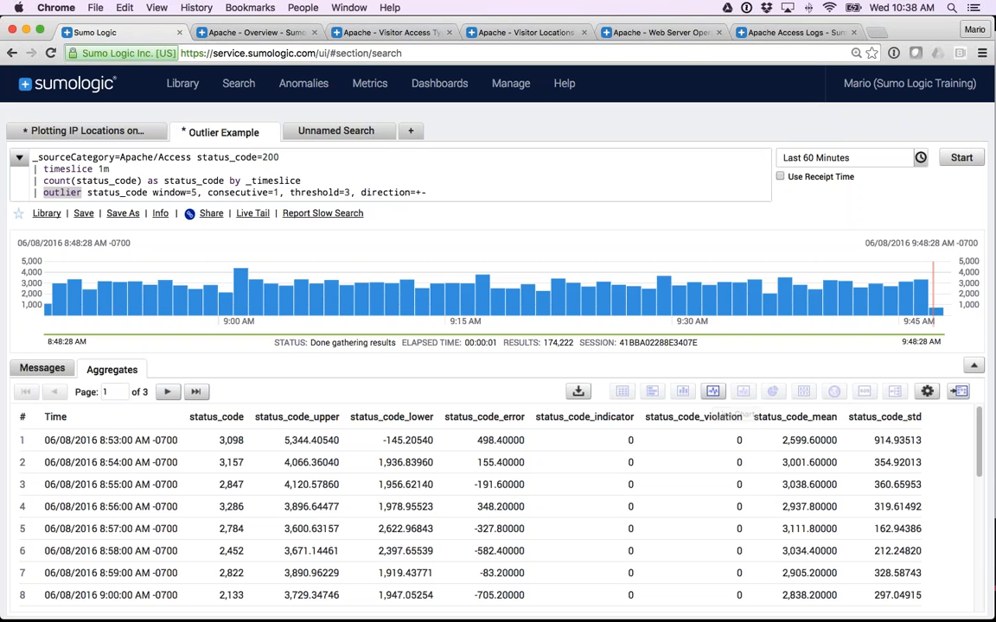
click(133, 192)
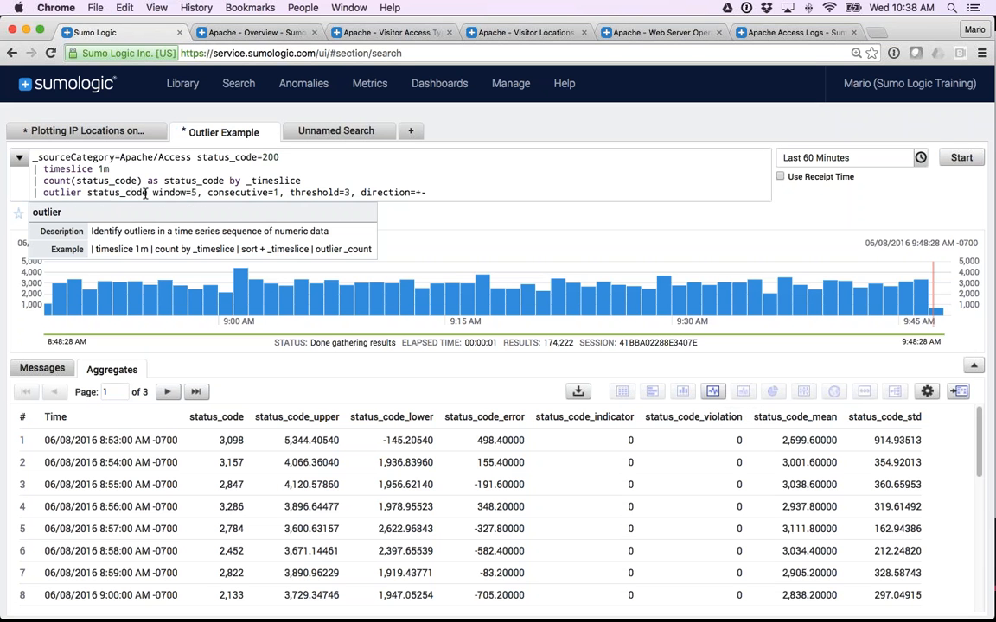
drag(152, 192, 443, 188)
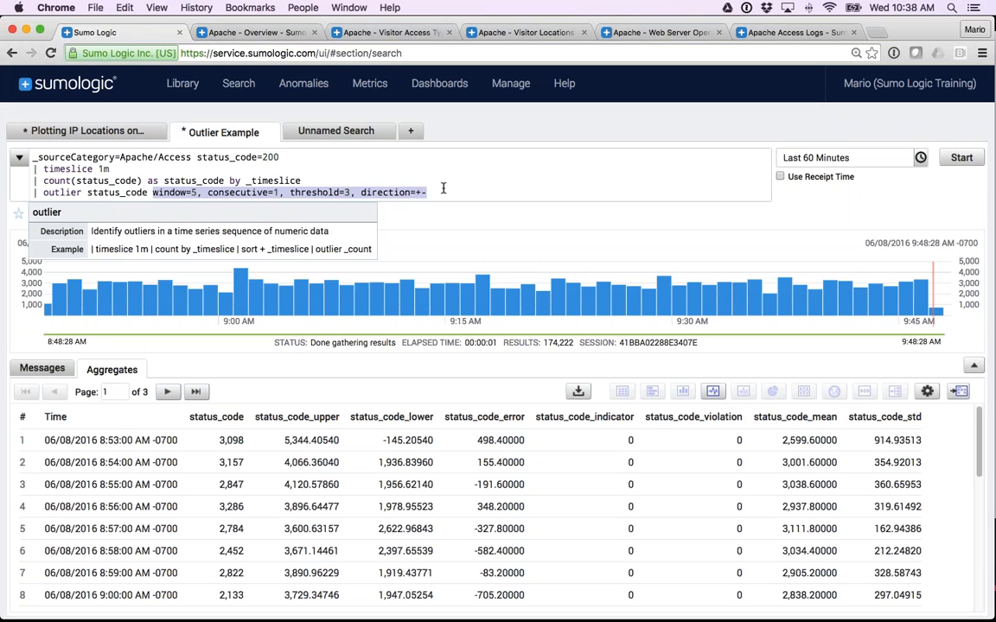
double_click(64, 192)
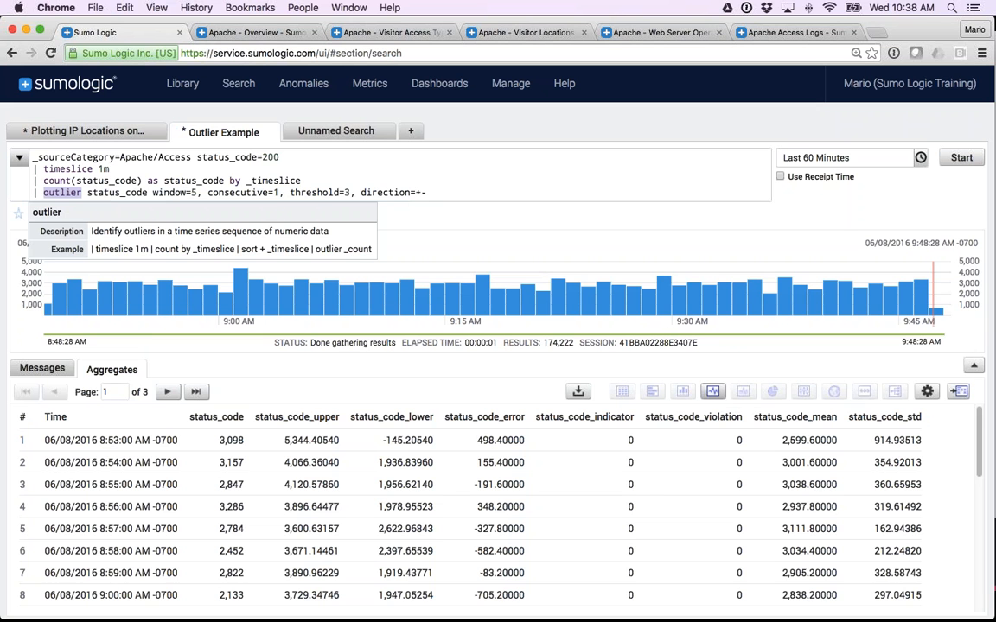
click(713, 391)
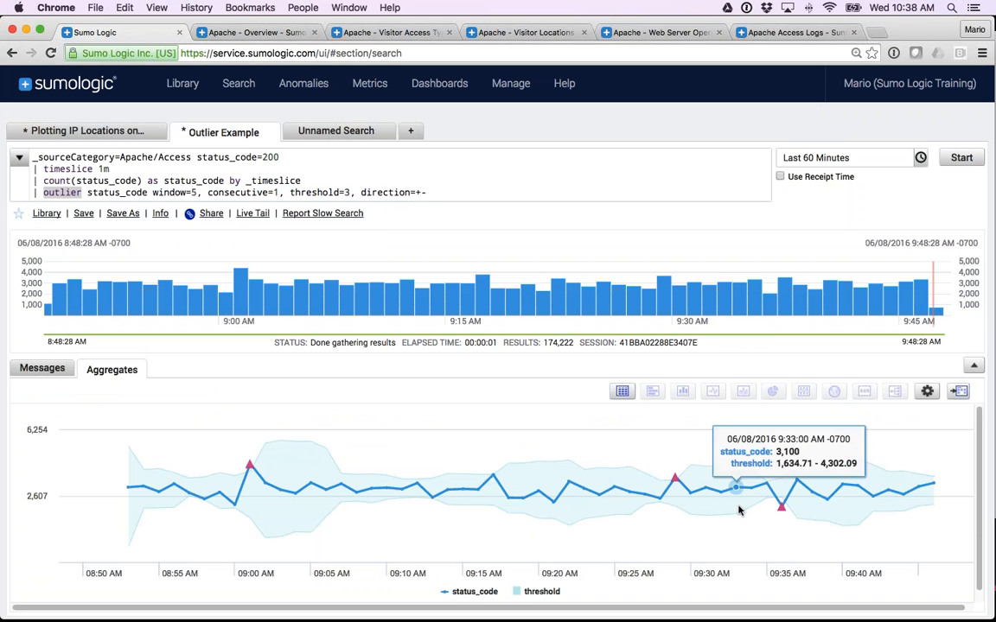
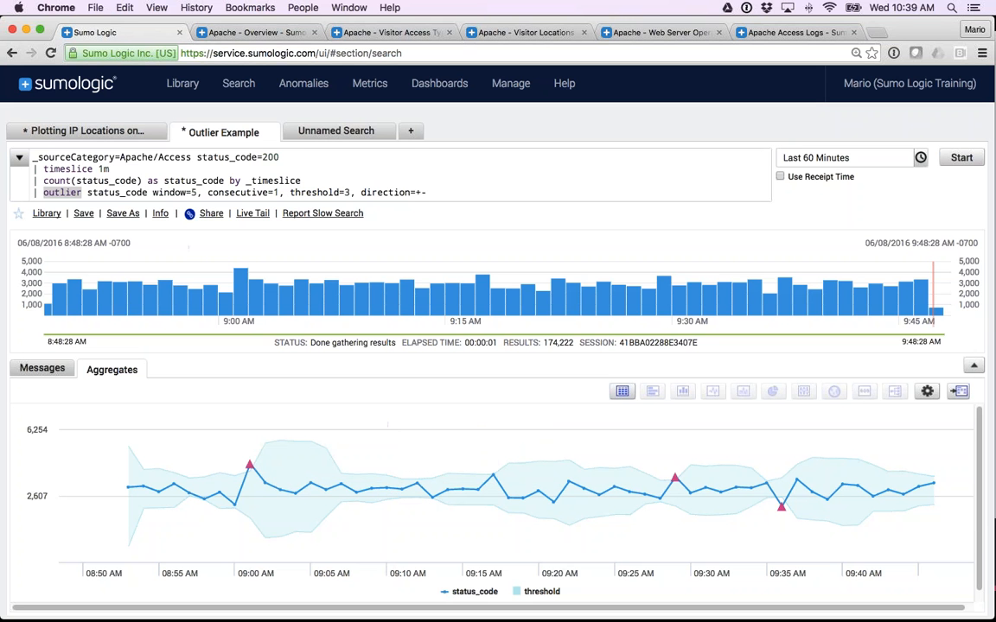
Compare the outlier window, threshold and direction values with the threshold band and outlier markers on the line chart.
click(190, 192)
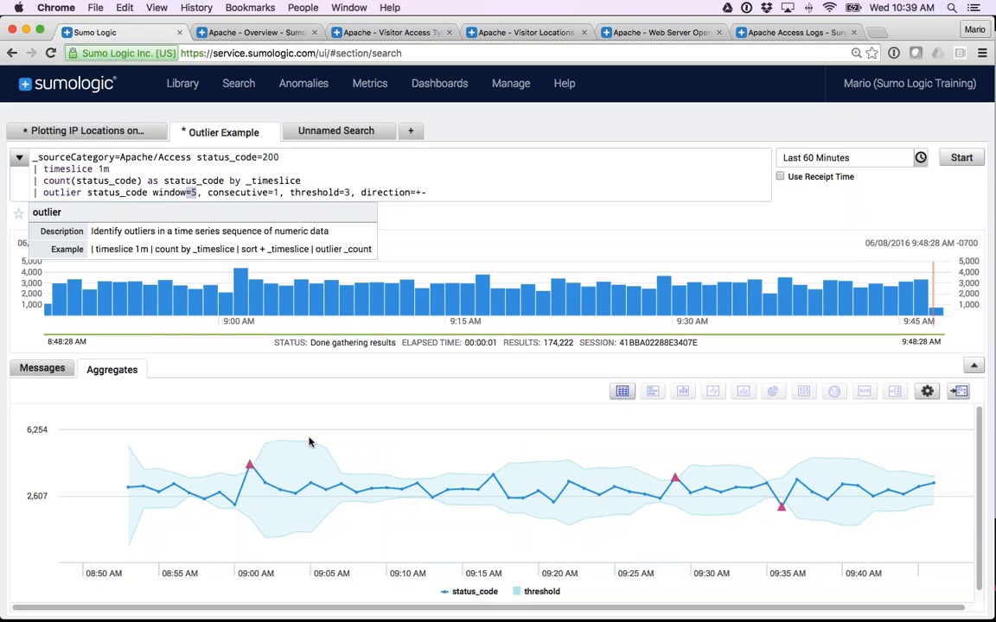
mouse_move(280, 494)
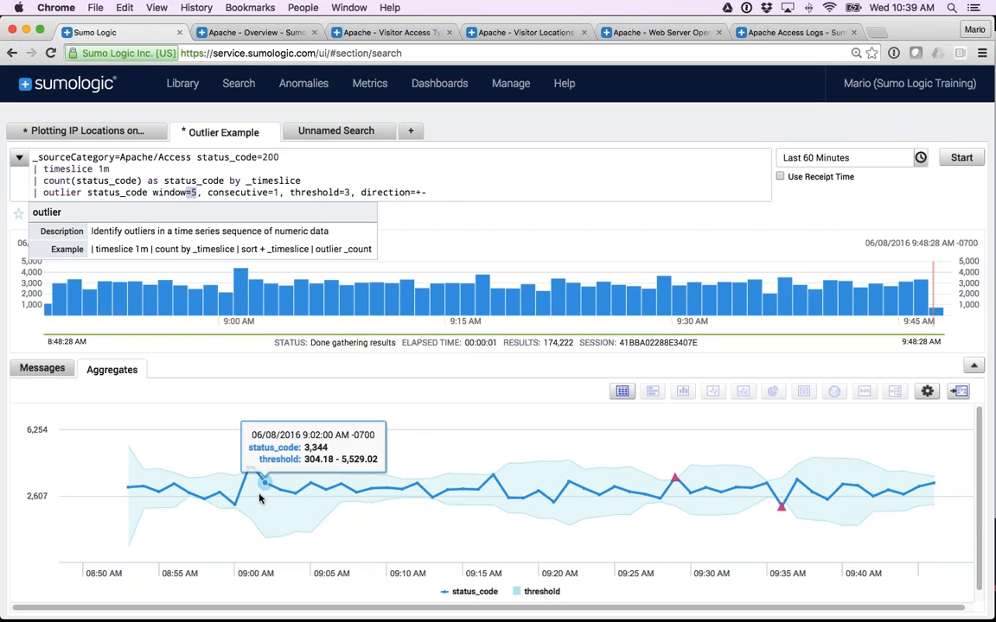
double_click(347, 193)
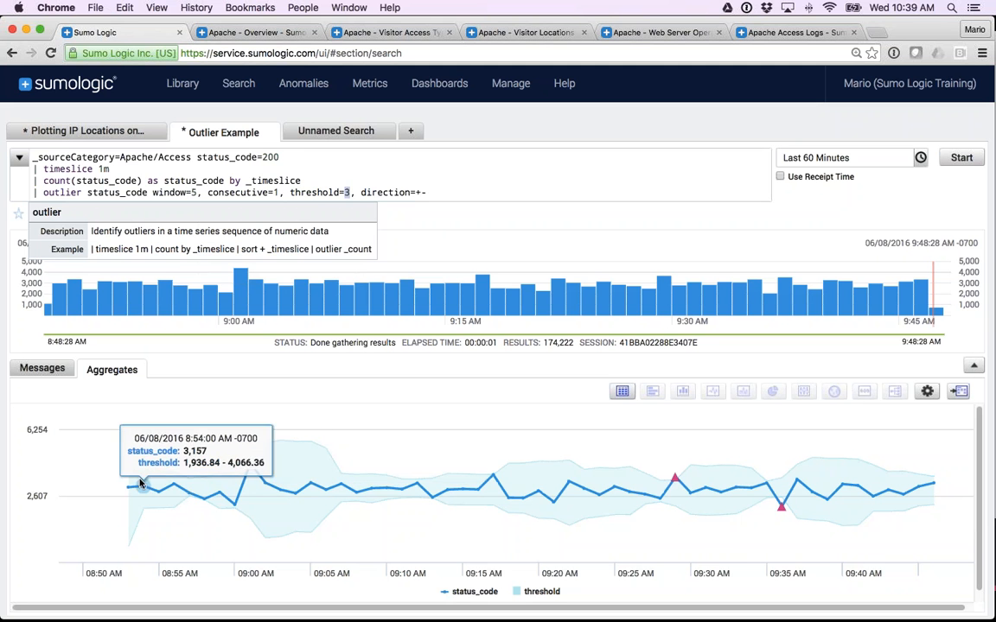
mouse_move(216, 508)
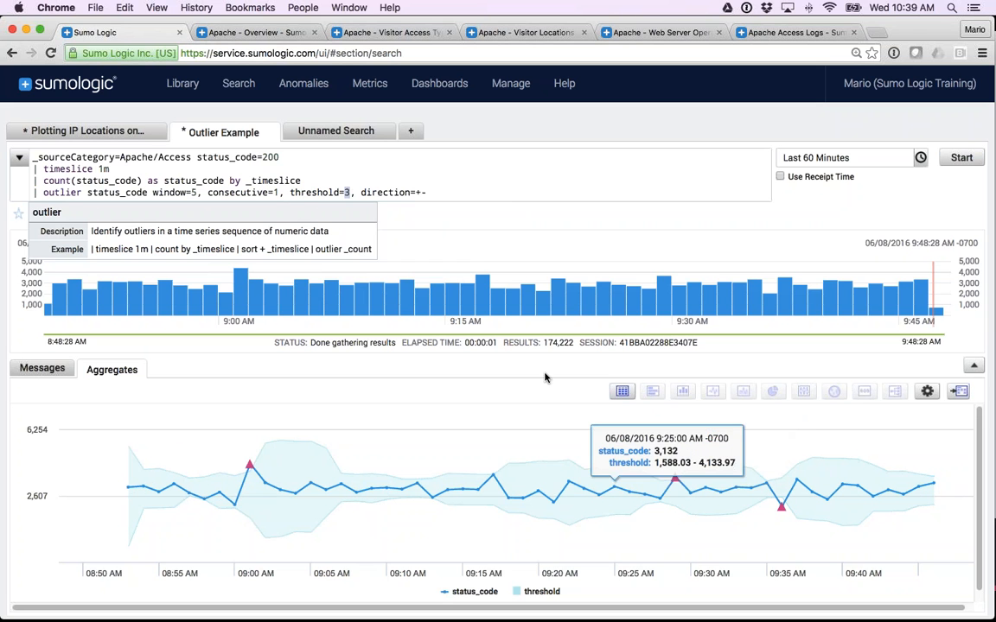
click(419, 192)
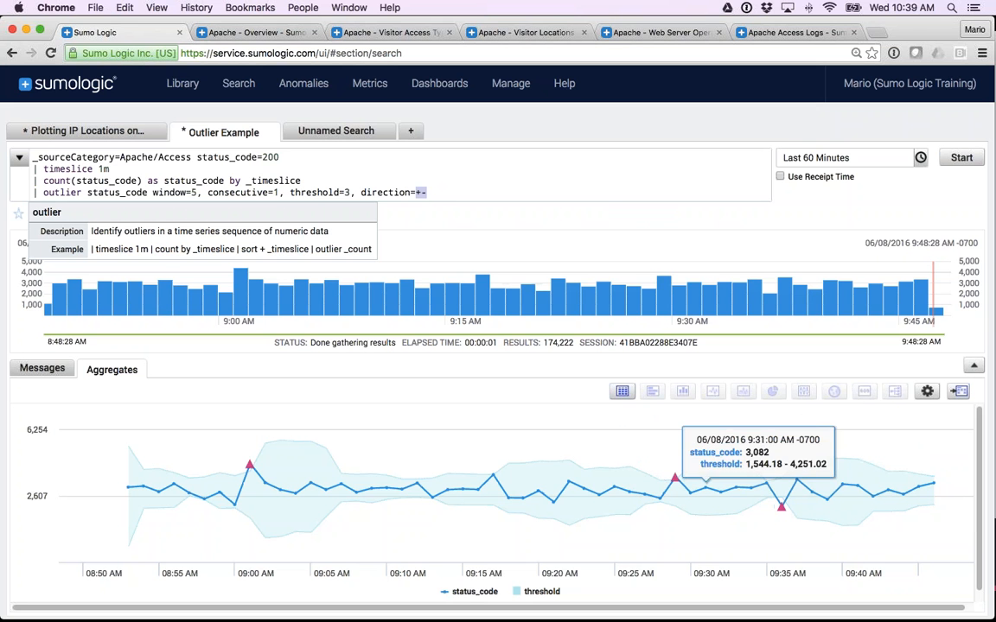
Try the outlier direction as + only, and restore it to +-.
click(439, 193)
key(BackSpace)
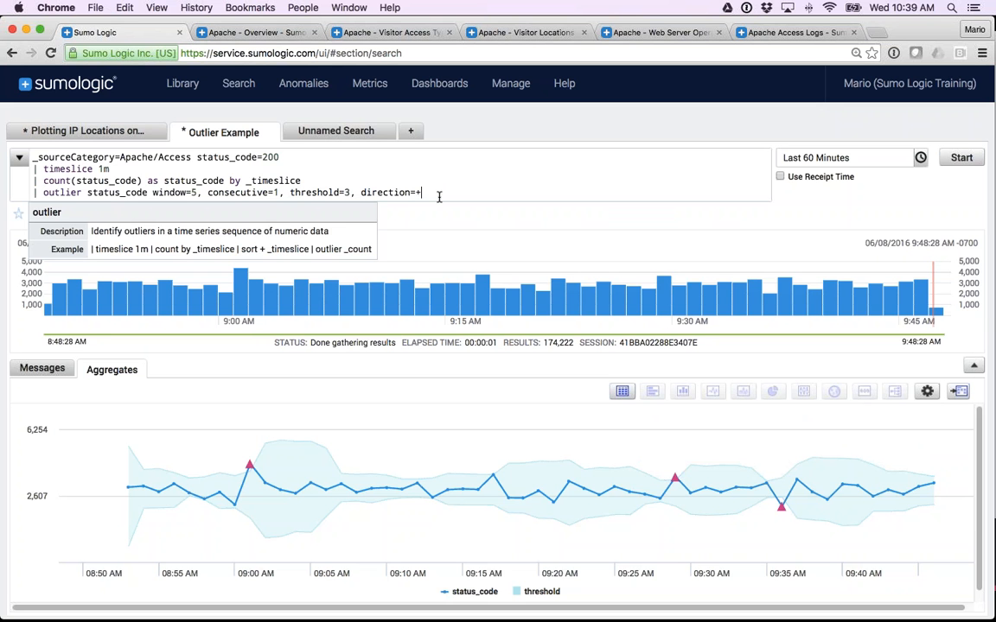
text(-)
drag(438, 195, 363, 193)
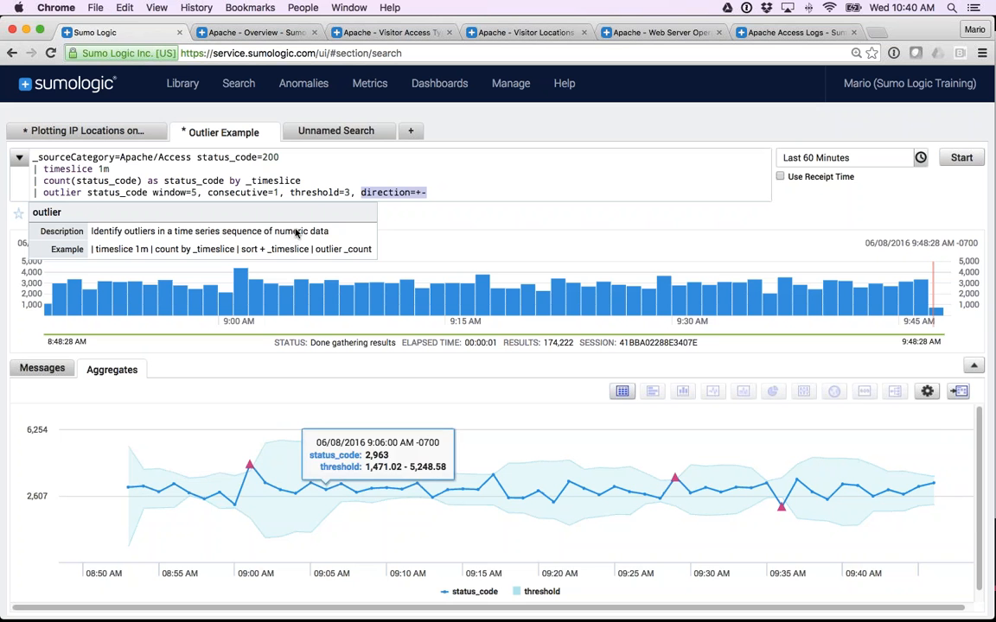
Relate the outlier window to the plotted outliers, and inspect the status_code_violation column with the results shown as a table.
click(195, 192)
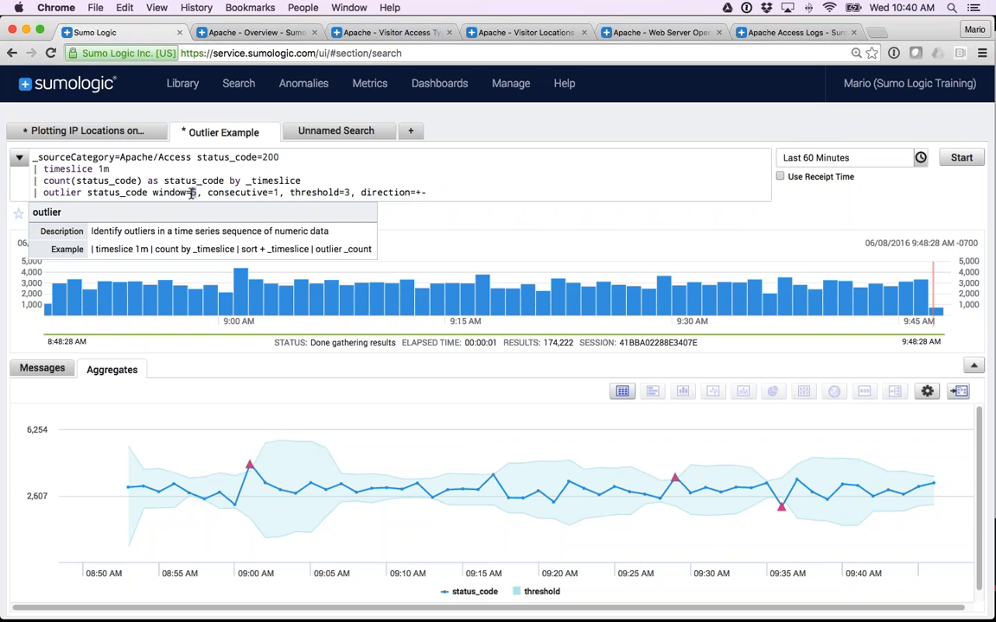
mouse_move(249, 468)
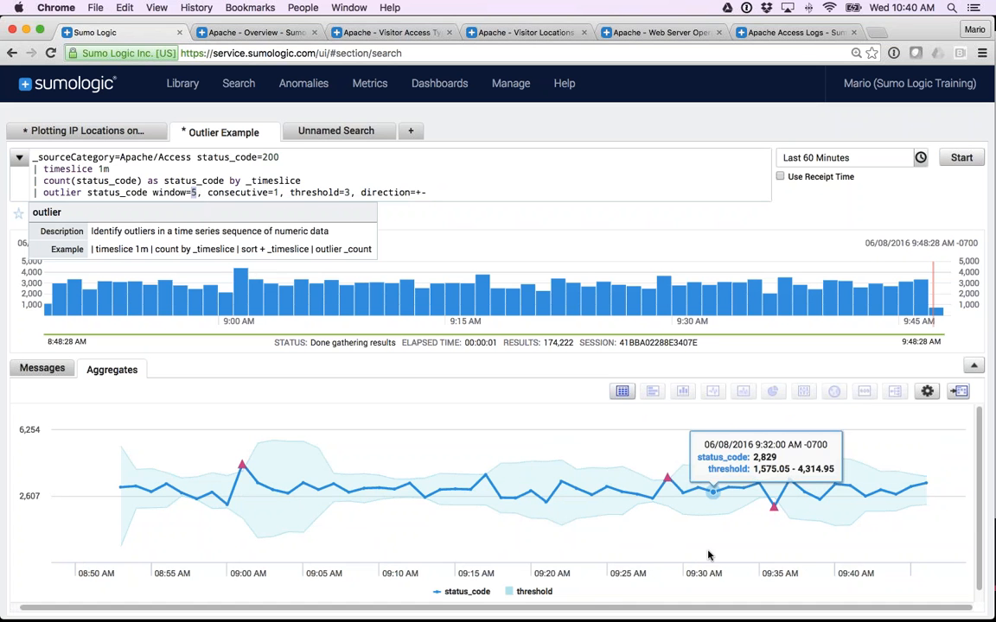
click(623, 391)
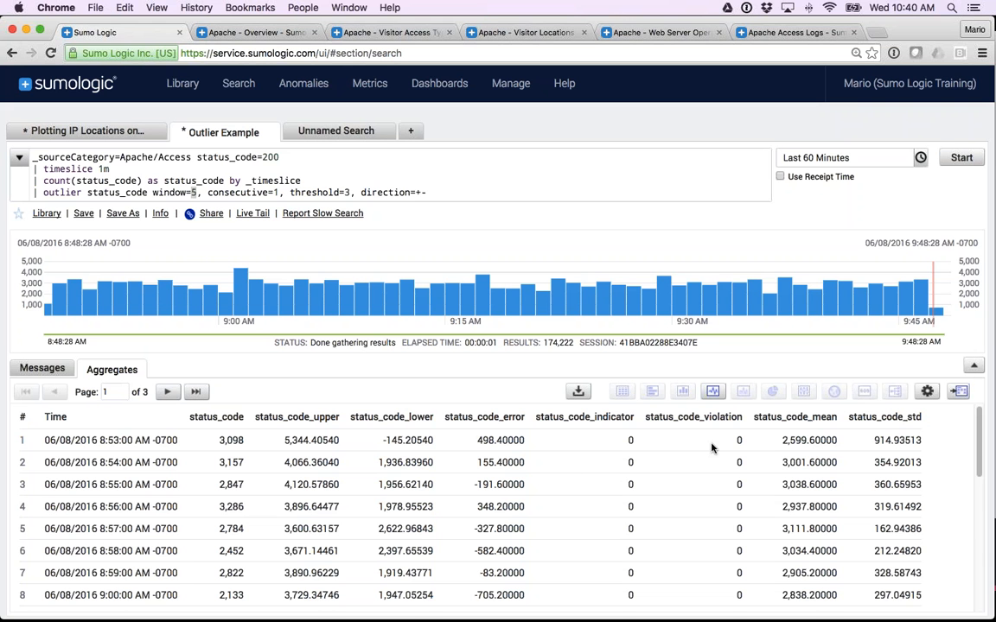
scroll(712, 490, down, 4)
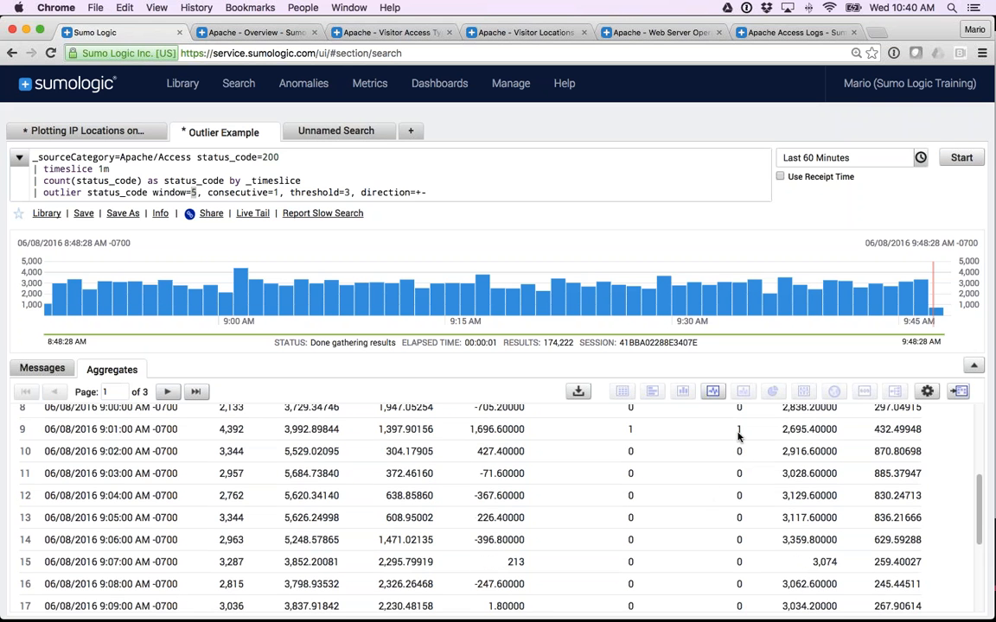
scroll(737, 441, up, 4)
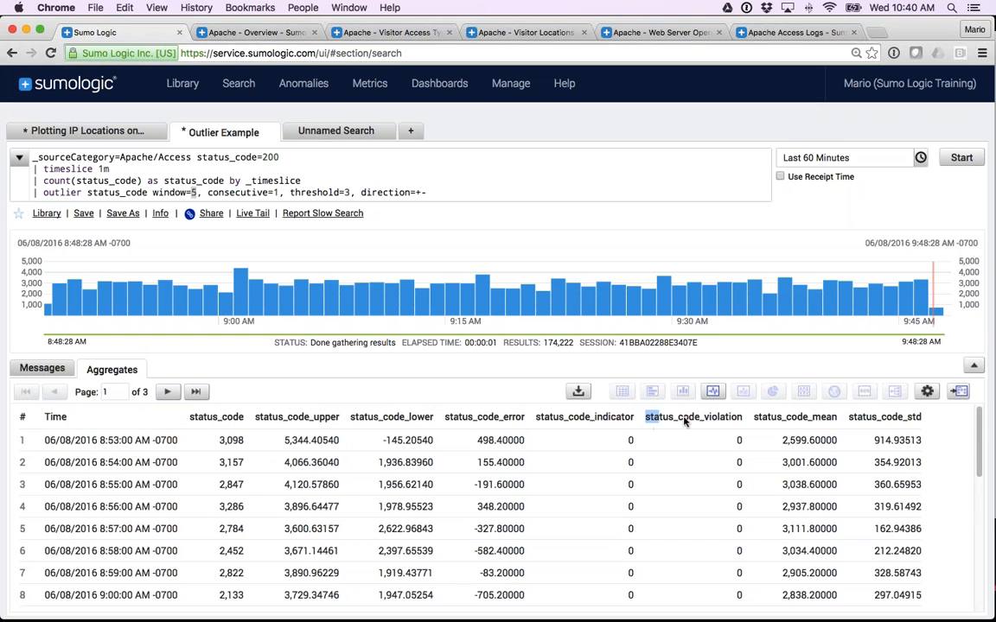
Add the line "| where status_code_violation > 1" to the end of the outlier query, copying the field name from the results.
drag(647, 417, 742, 421)
key(super+c)
click(448, 192)
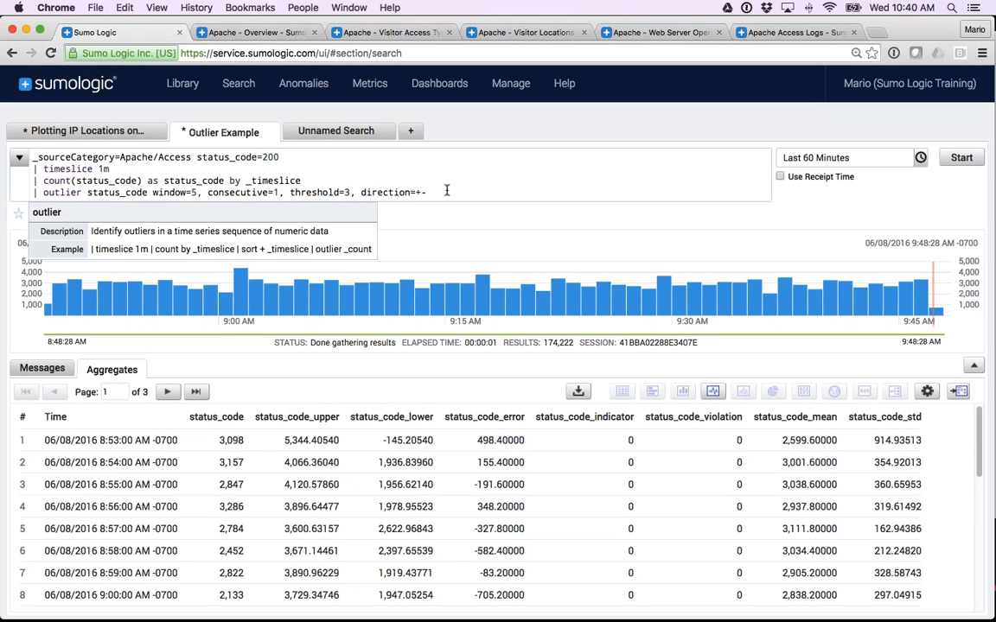
key(Return)
text(| where)
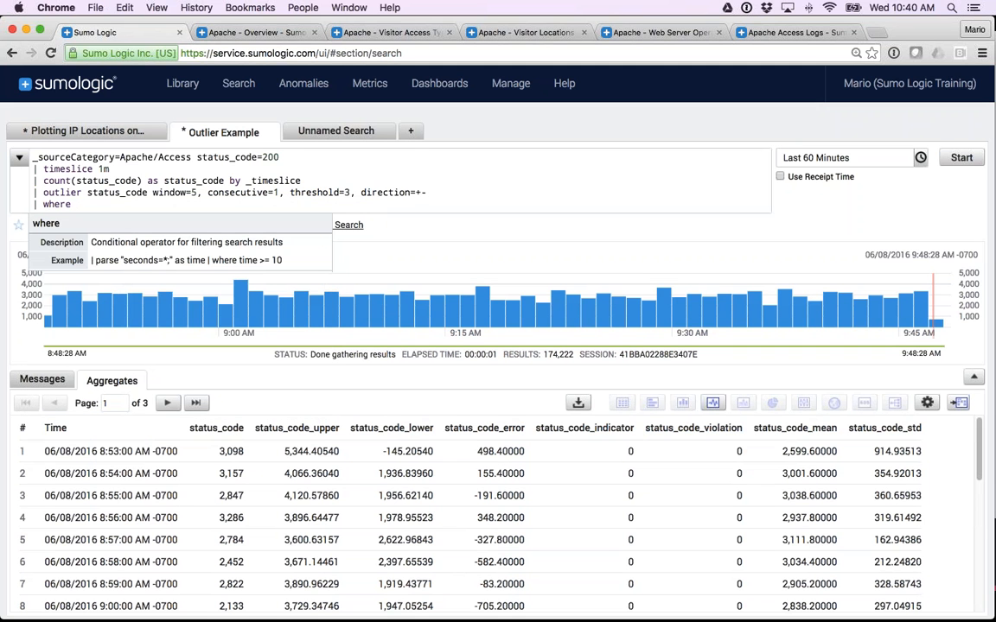
key(super+v)
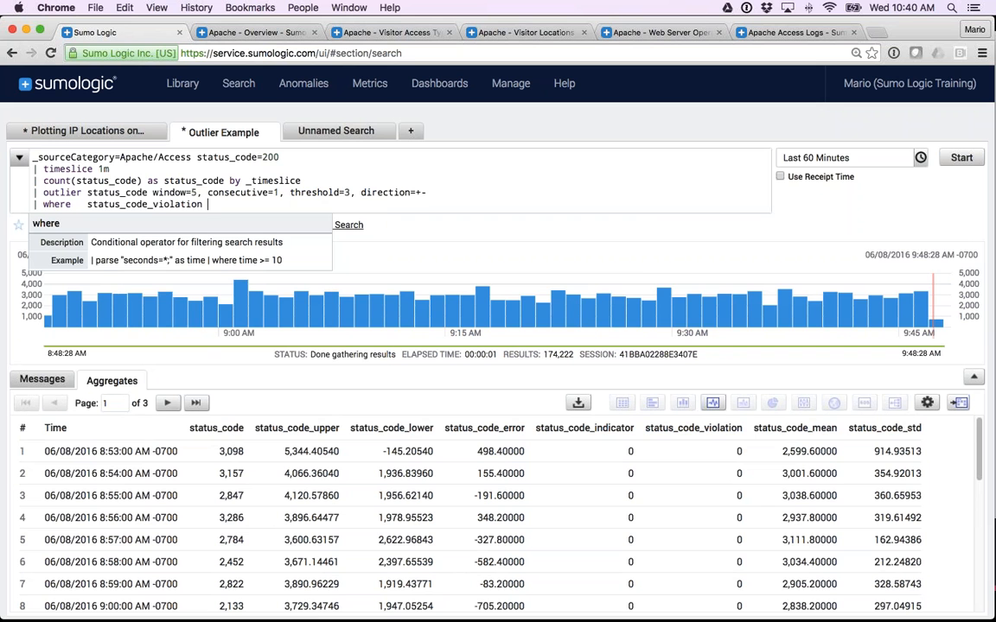
text(> 1)
key(BackSpace)
key(BackSpace)
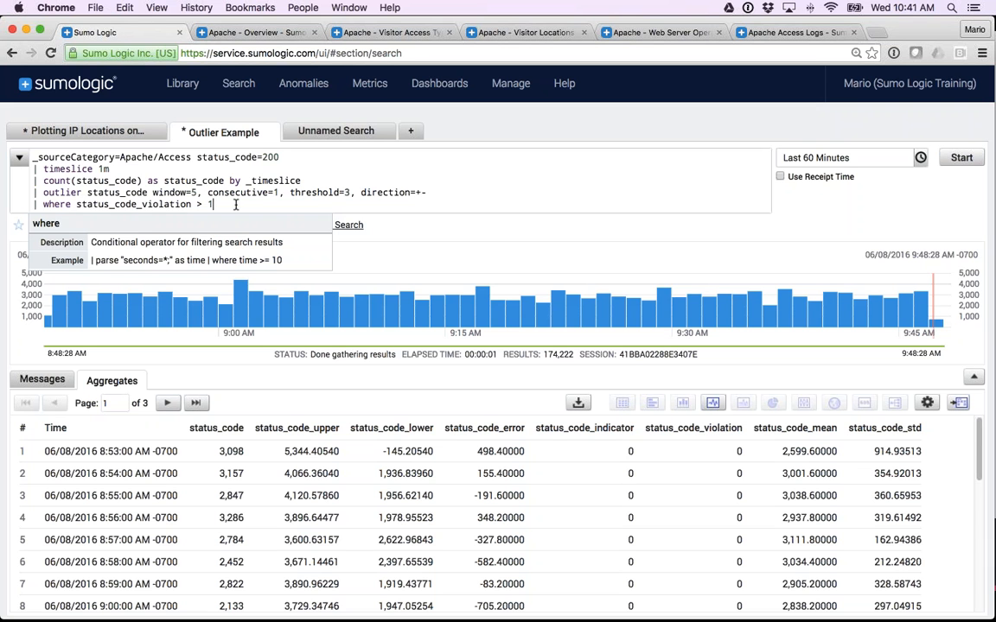
View the outlier results as a line chart again and revisit the Plotting IP Locations search's map.
click(712, 402)
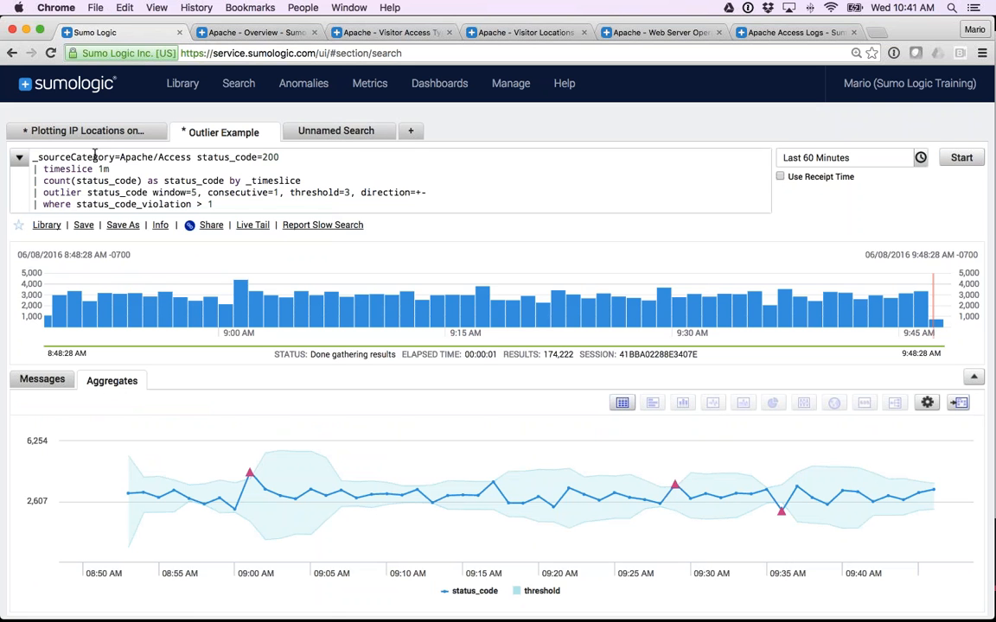
click(87, 131)
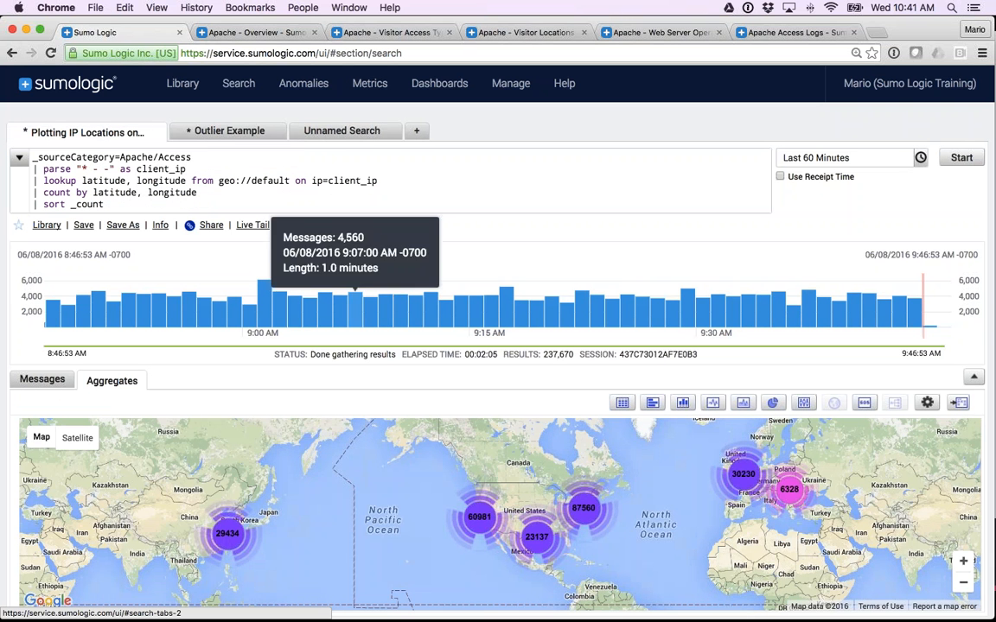
click(238, 134)
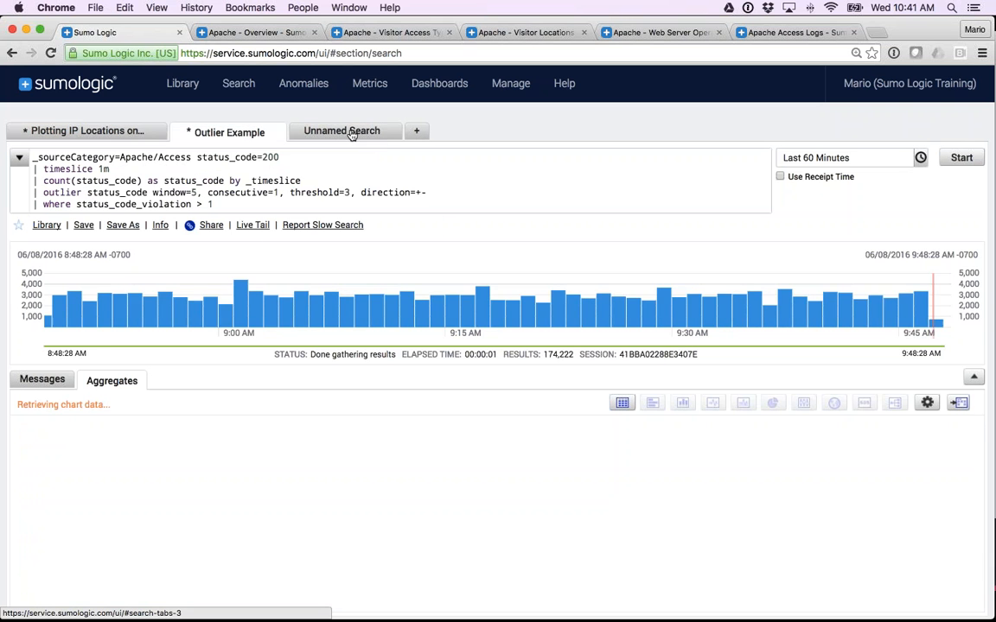
Save the unnamed status code search as "Apache Access Status codes - Highlight 404s" in the Personal folder.
click(352, 134)
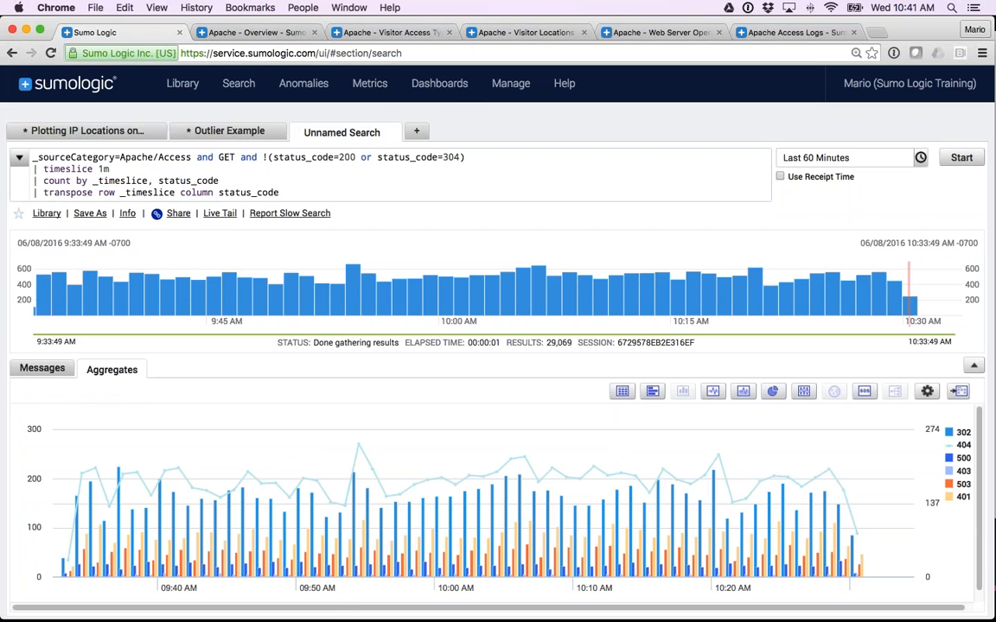
click(90, 212)
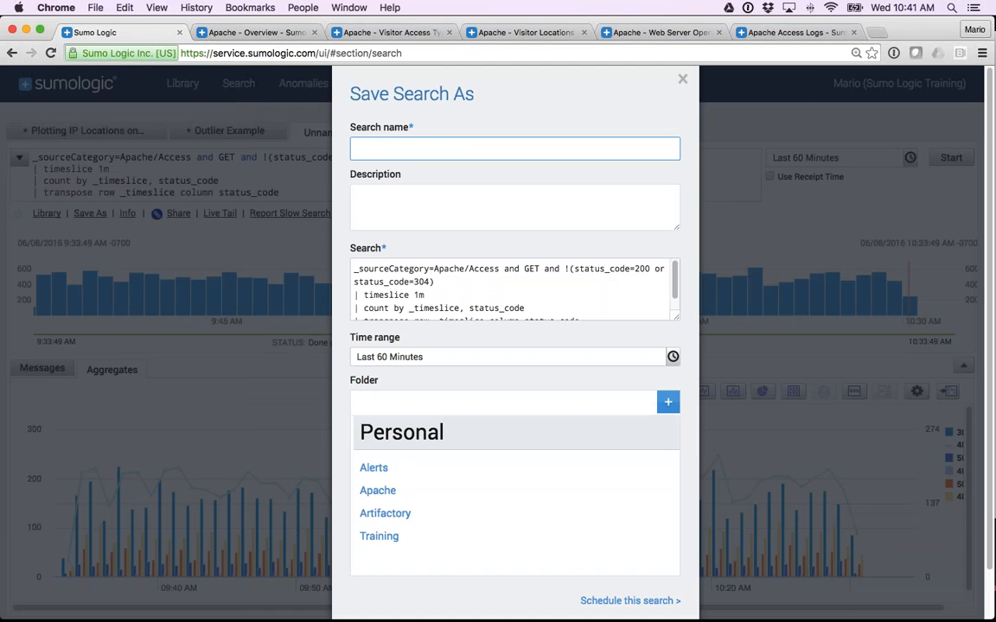
text(Apache Access Sta)
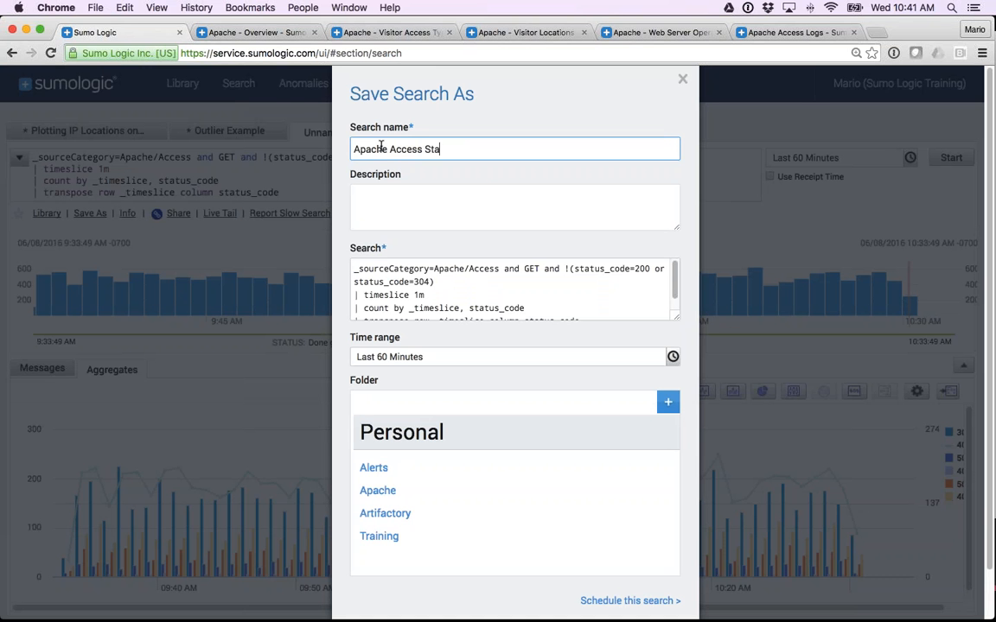
text(tus codes - Hightl)
key(BackSpace)
key(BackSpace)
key(BackSpace)
text(hlight )
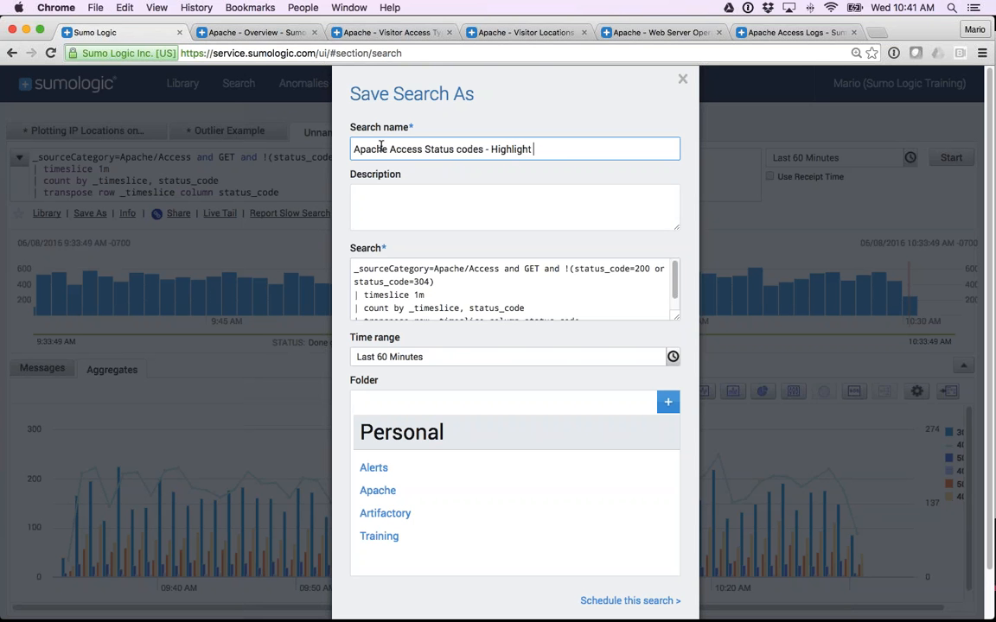
text(404s)
scroll(560, 560, down, 1)
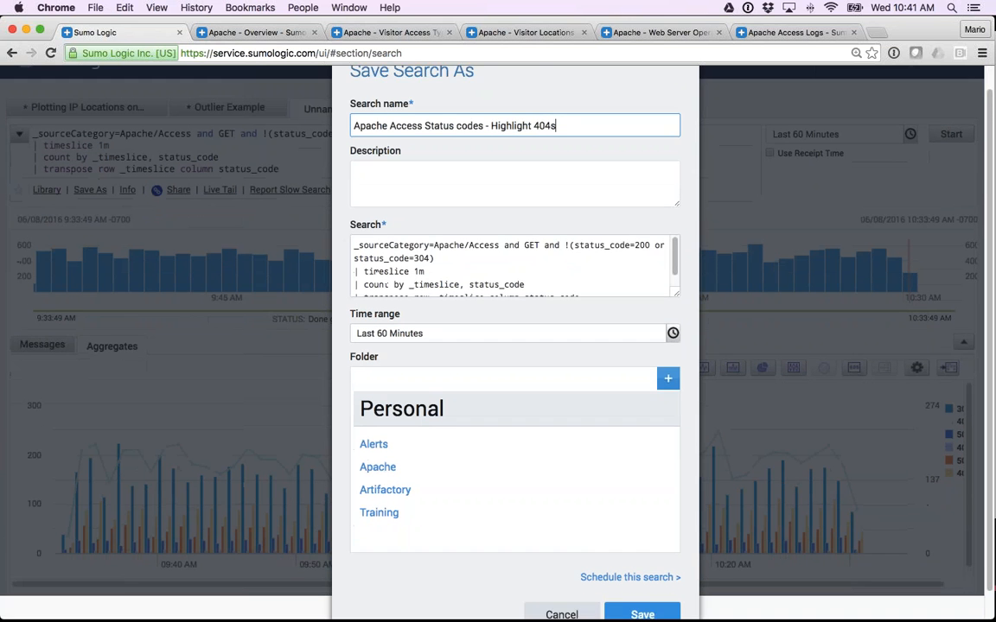
scroll(560, 561, down, 1)
click(643, 587)
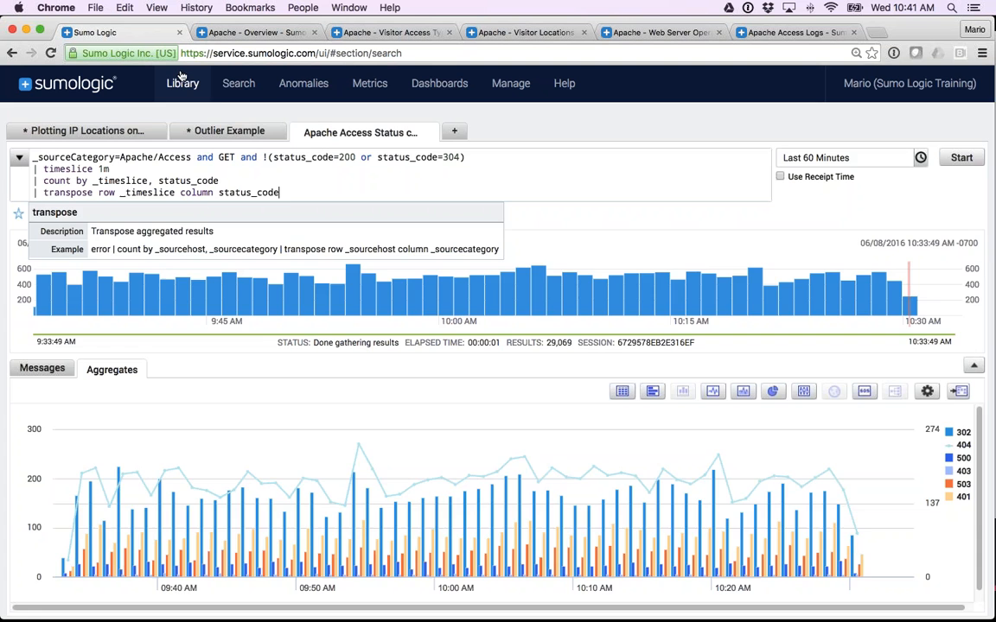
Find the newly saved search in the Personal library, and examine the content a colleague has shared under Org.
click(182, 80)
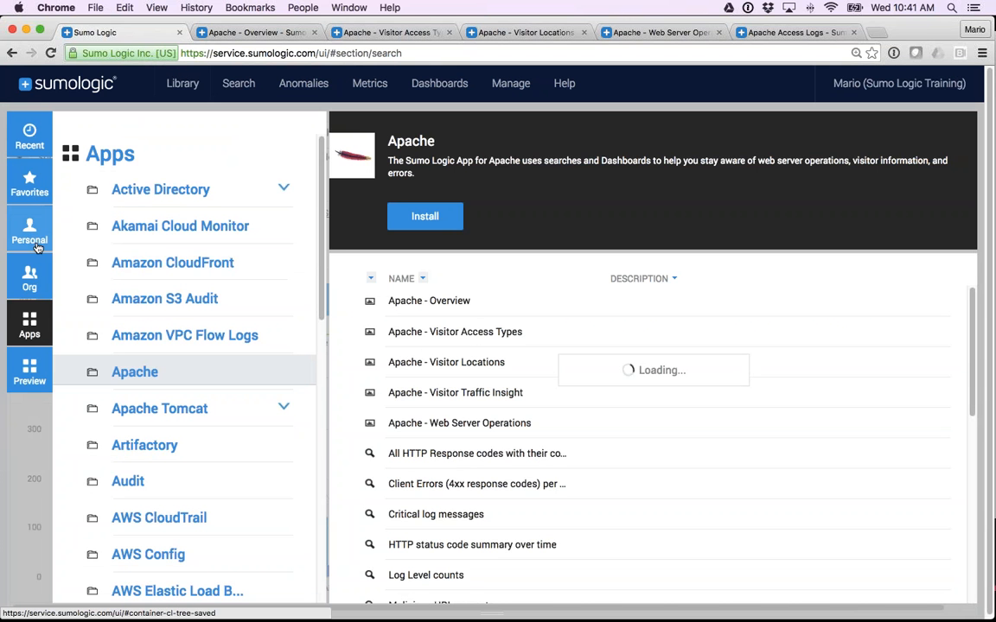
click(31, 229)
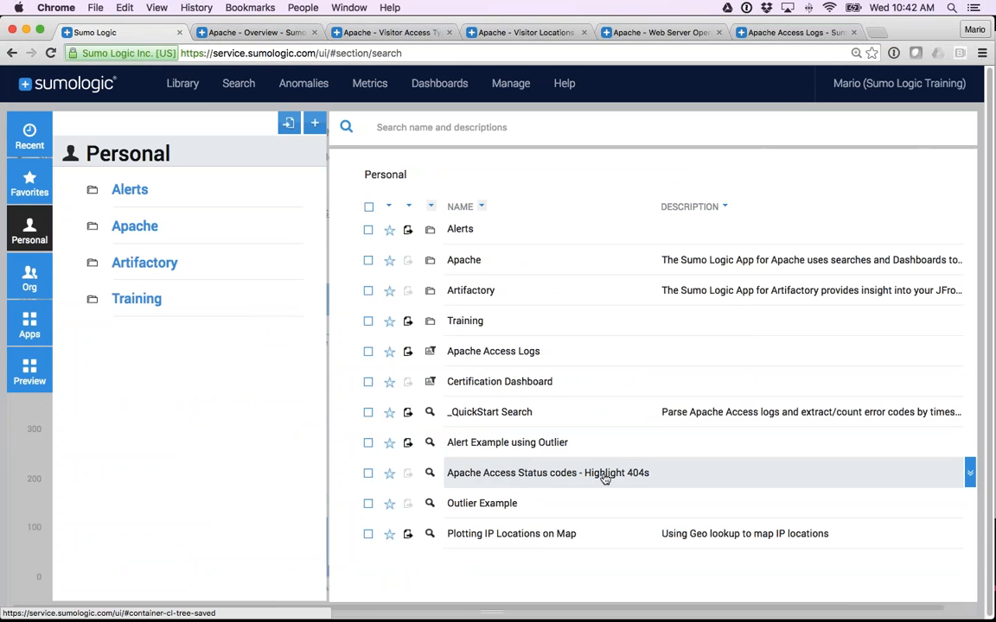
mouse_move(534, 474)
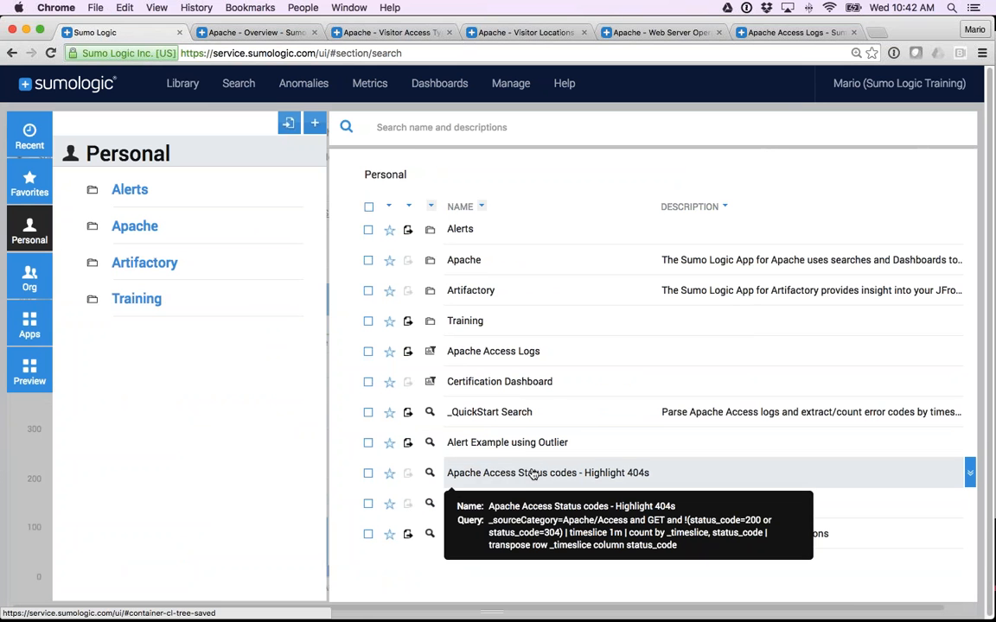
click(27, 281)
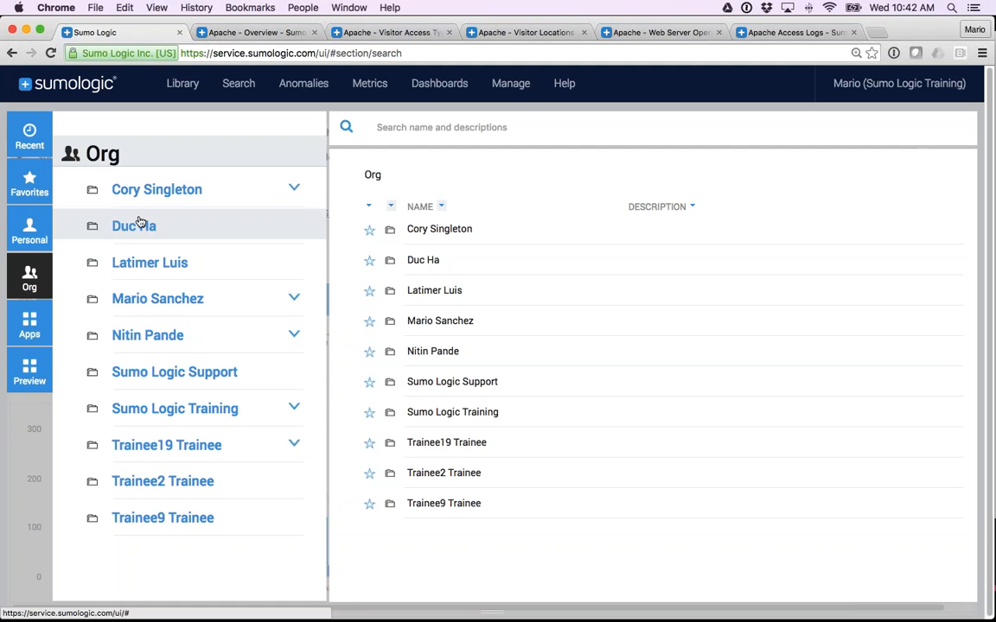
click(156, 189)
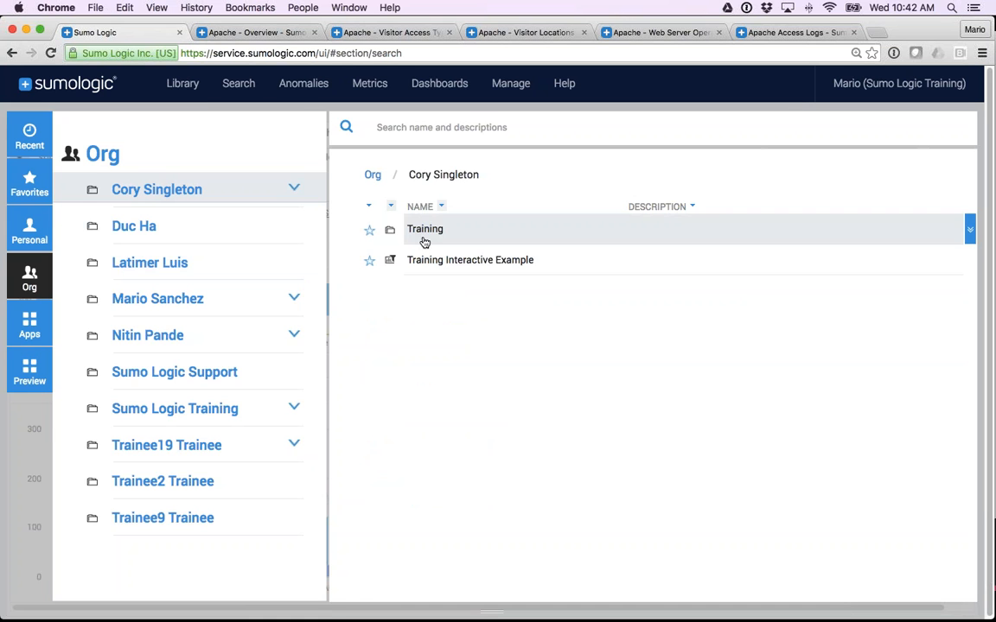
Publish the search "Apache Access Status codes - Highlight 404s" from the Personal library without a description, and view the Org library.
click(36, 235)
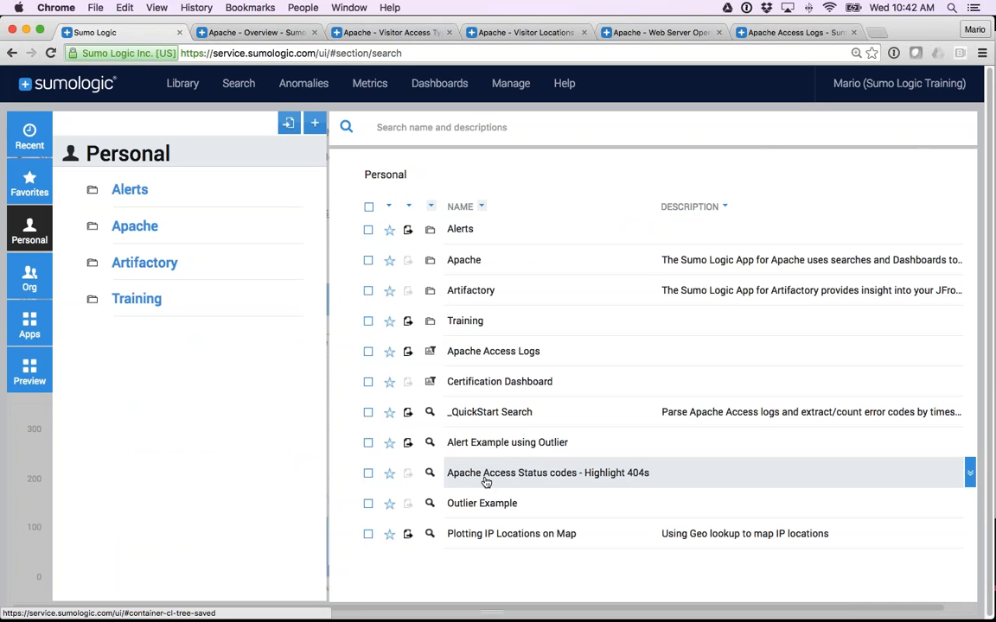
click(408, 476)
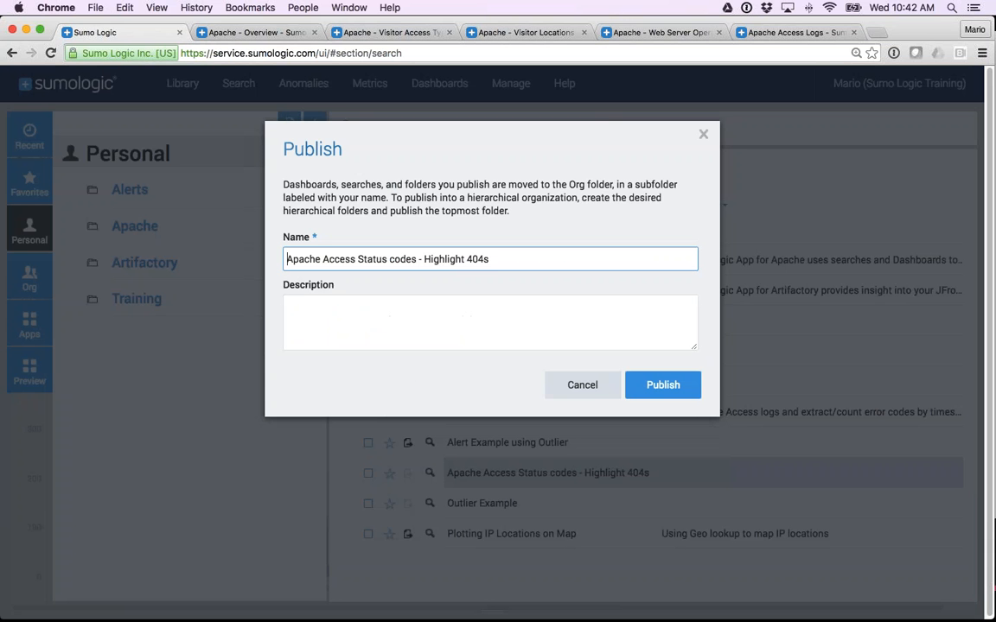
click(385, 322)
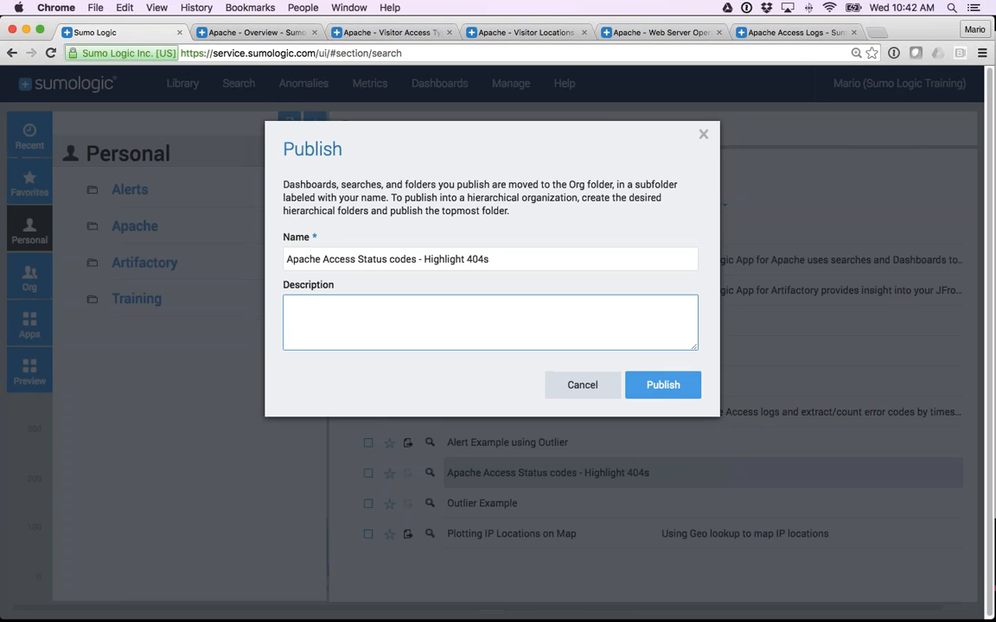
click(666, 385)
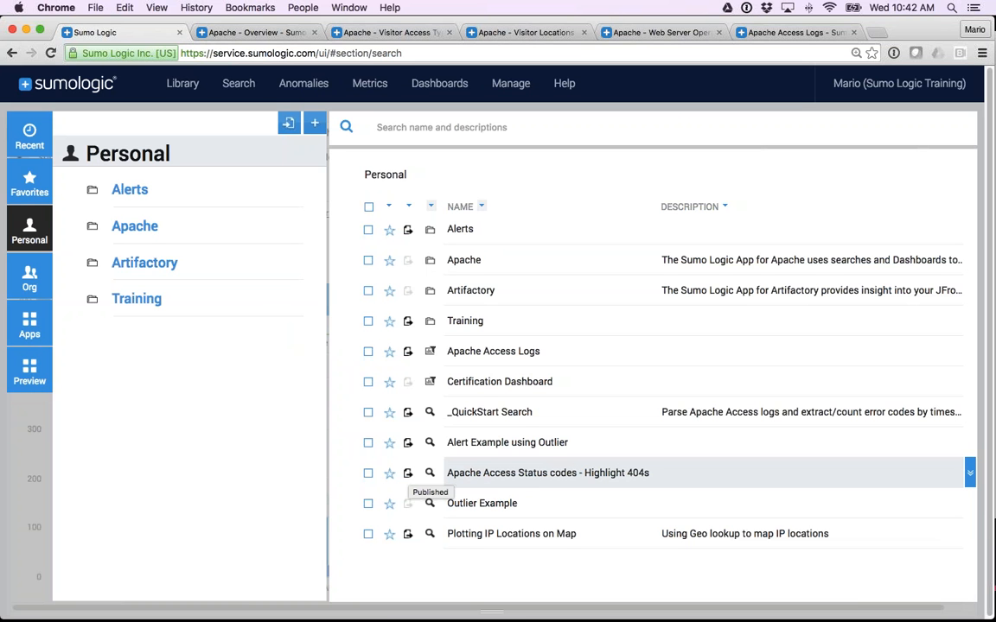
click(38, 283)
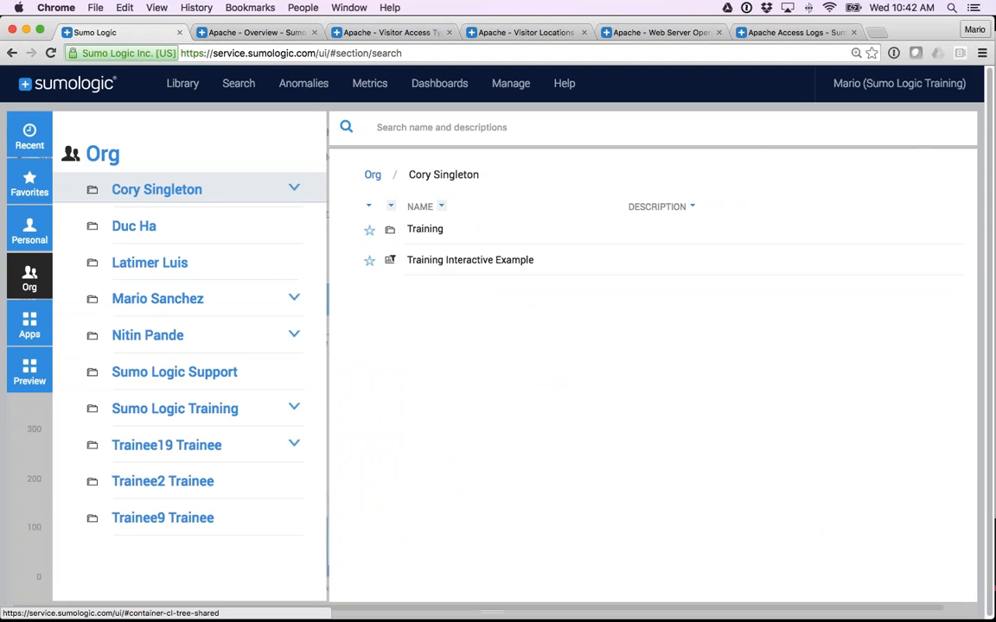
Examine the Recent Searches list in the Library, including the status code search's query details, and view the Pinned Searches folder.
click(31, 139)
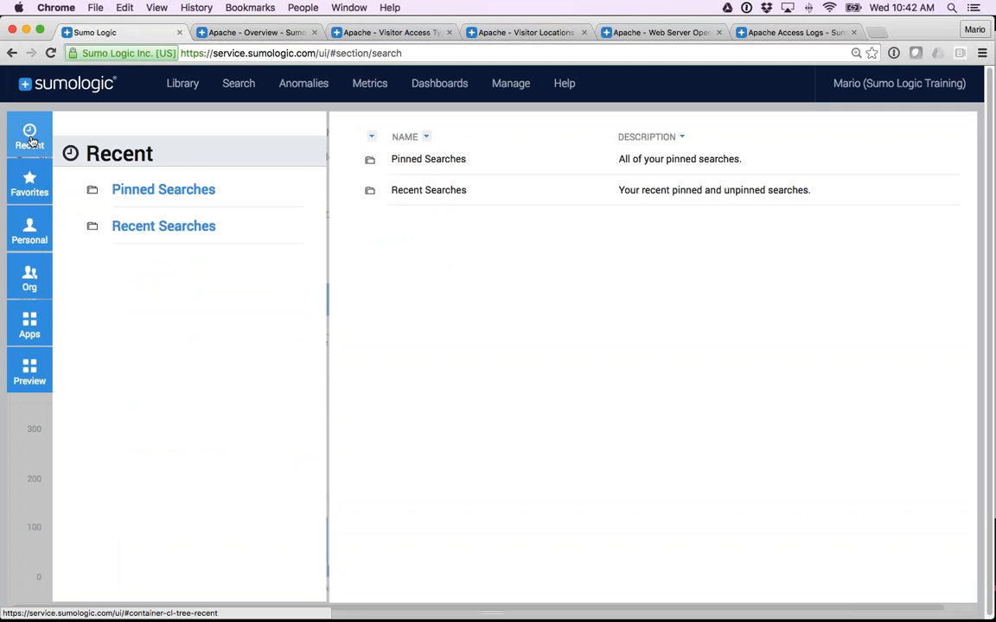
double_click(432, 196)
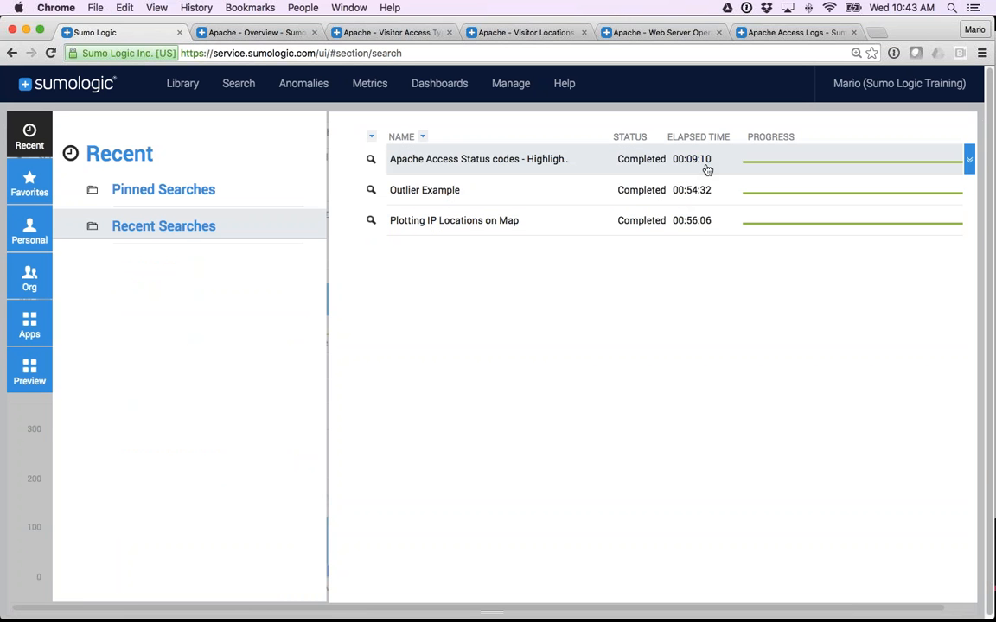
mouse_move(574, 167)
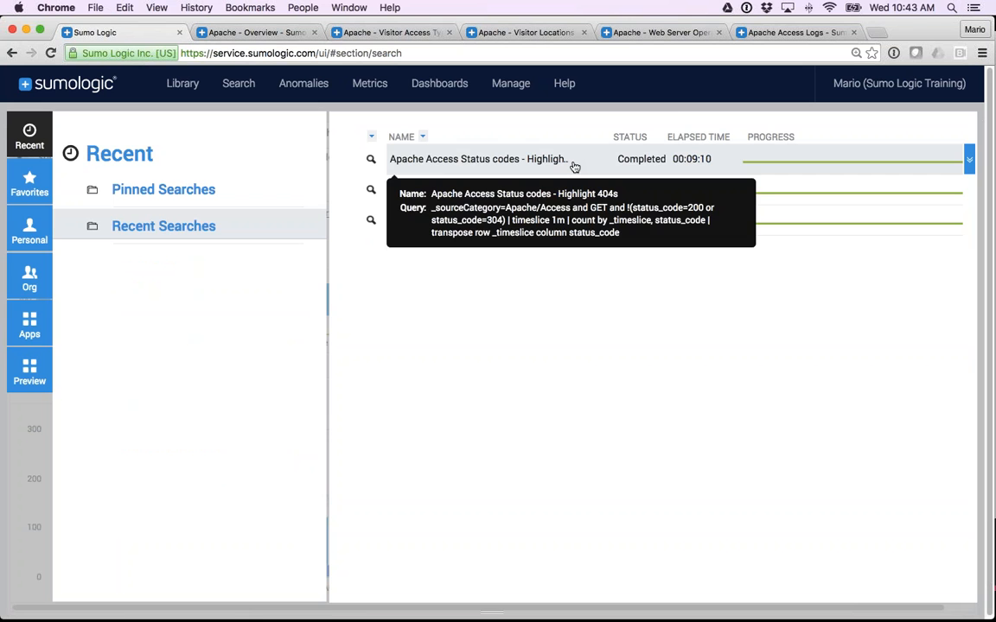
click(172, 192)
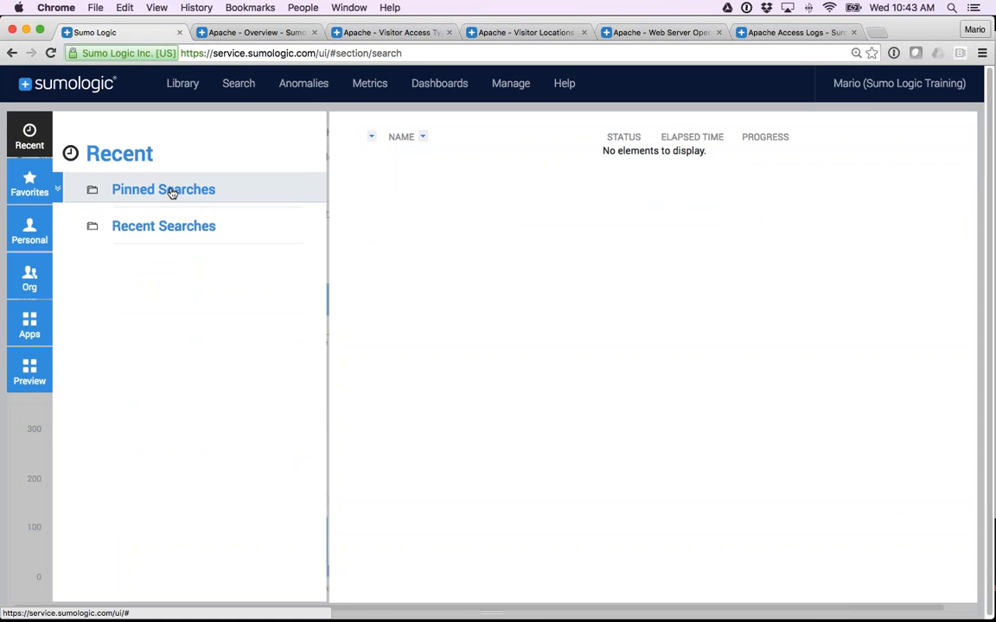
Set the "Apache Access Status codes - Highlight 404s" search's time range to Last 30 Days and pin the search.
mouse_move(240, 97)
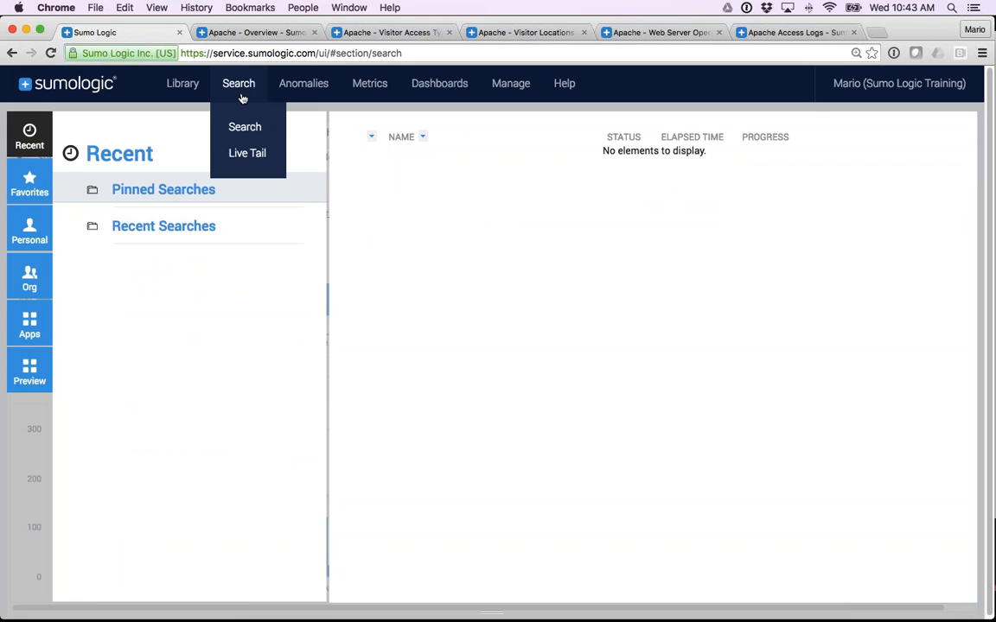
click(240, 127)
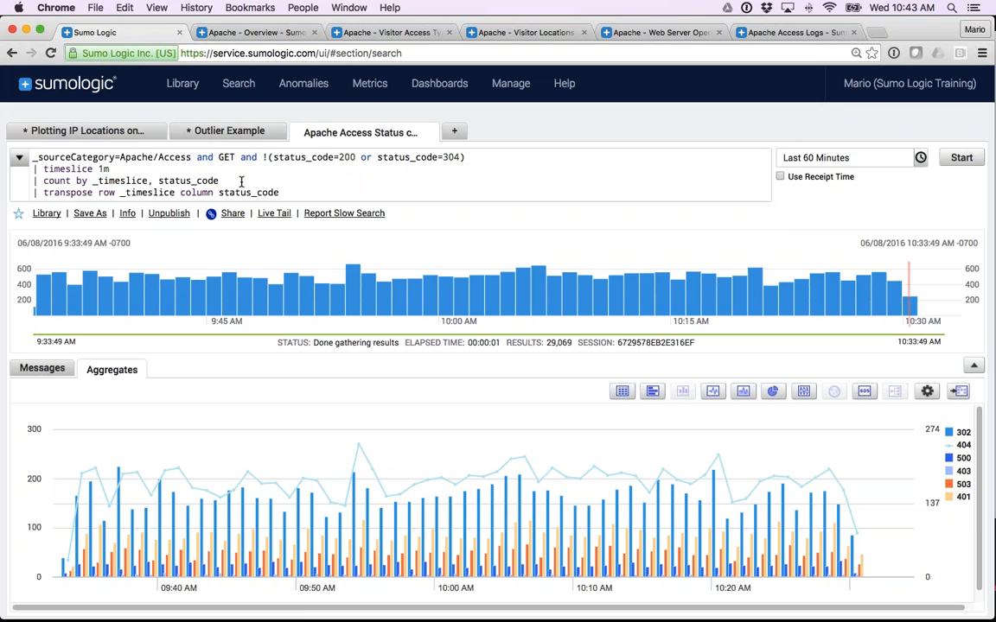
click(818, 158)
click(823, 427)
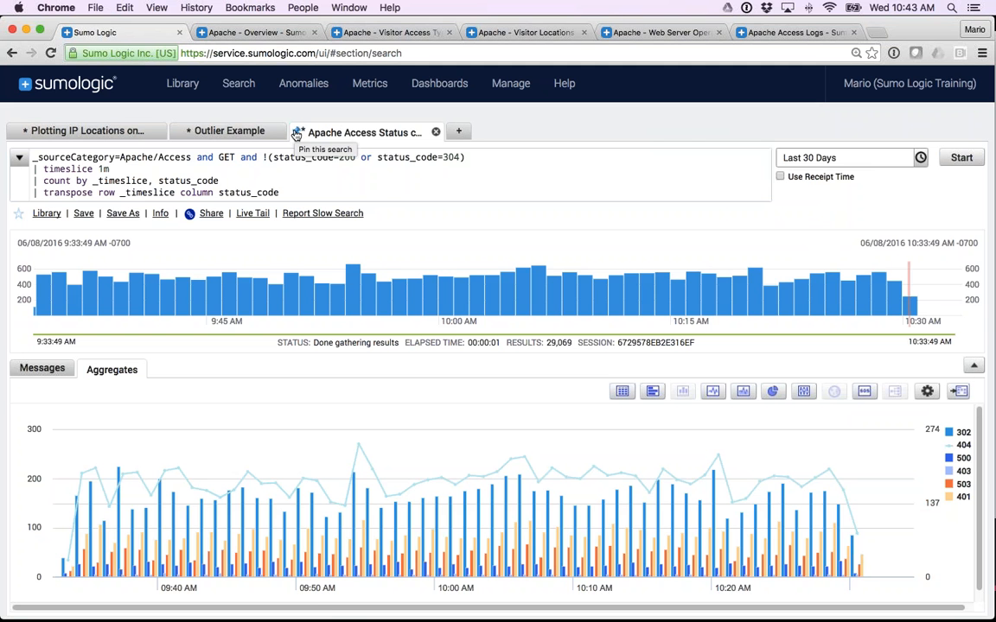
click(297, 135)
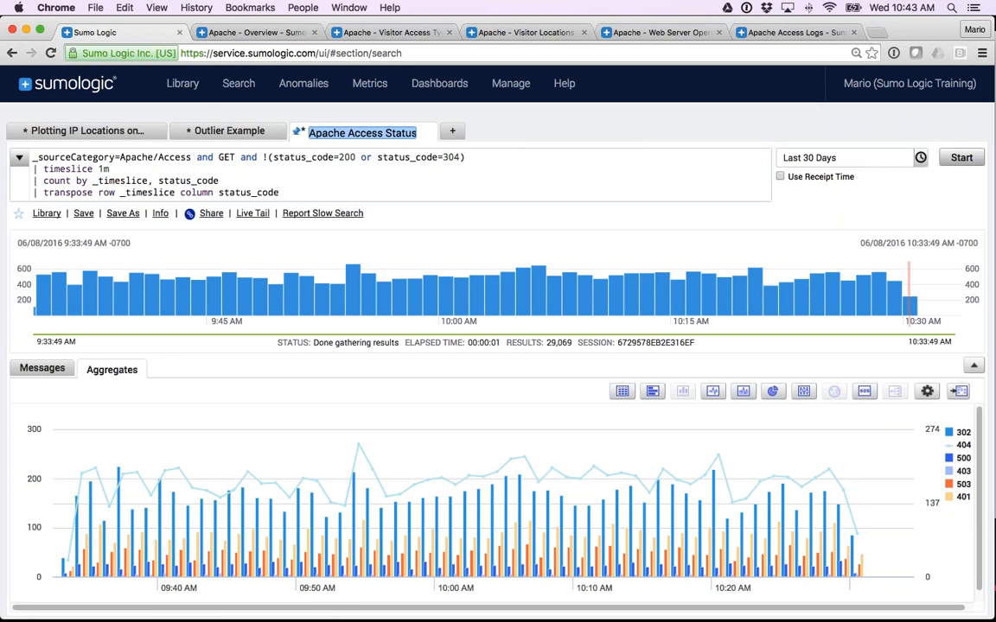
Check the Library's Pinned Searches for the pinned status code search, and review the Favorites, Personal and Org sections.
click(185, 85)
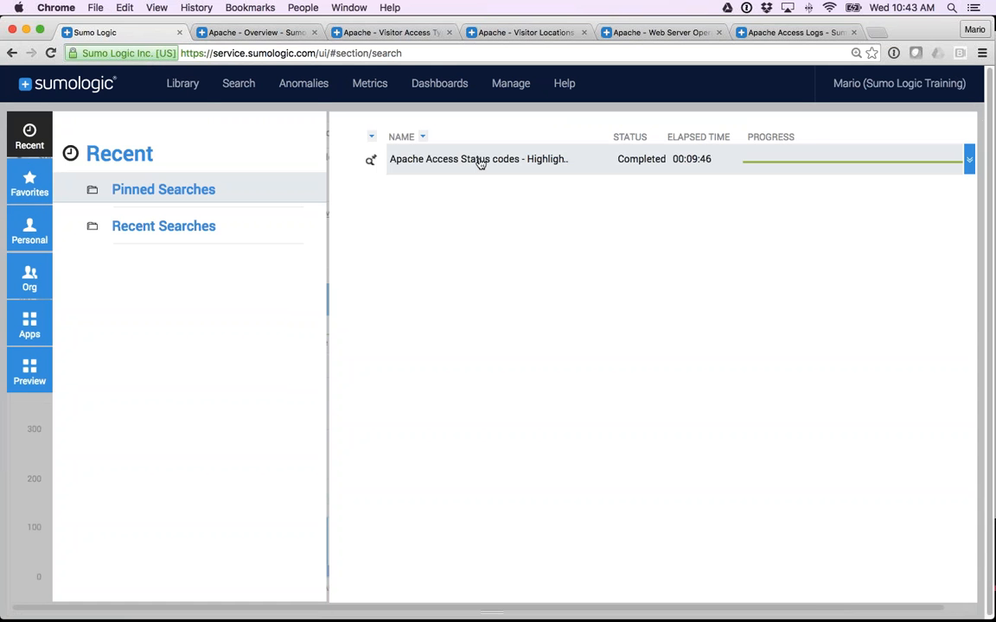
mouse_move(480, 162)
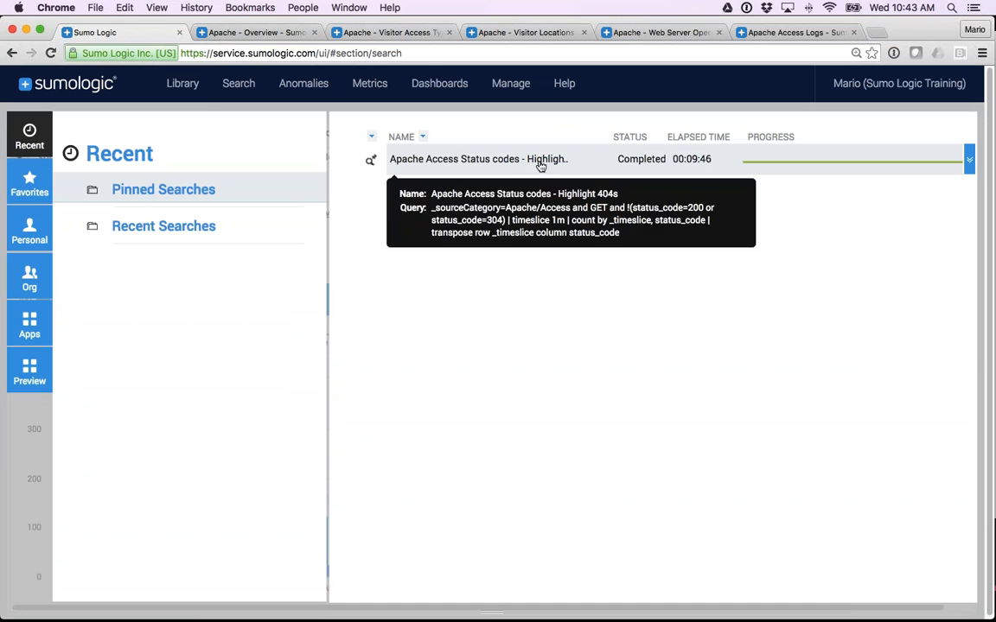
click(30, 186)
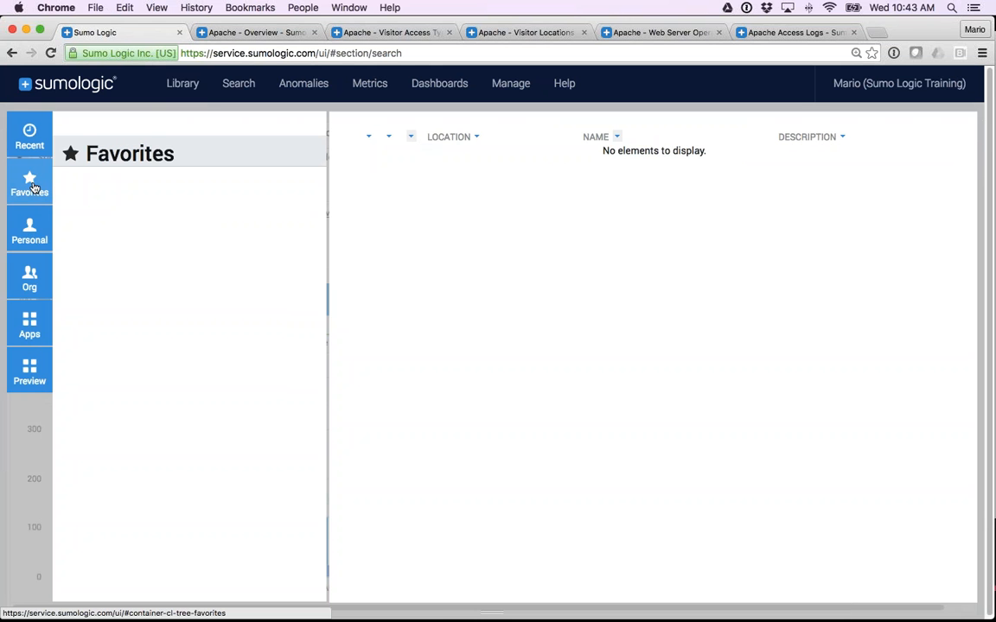
click(28, 230)
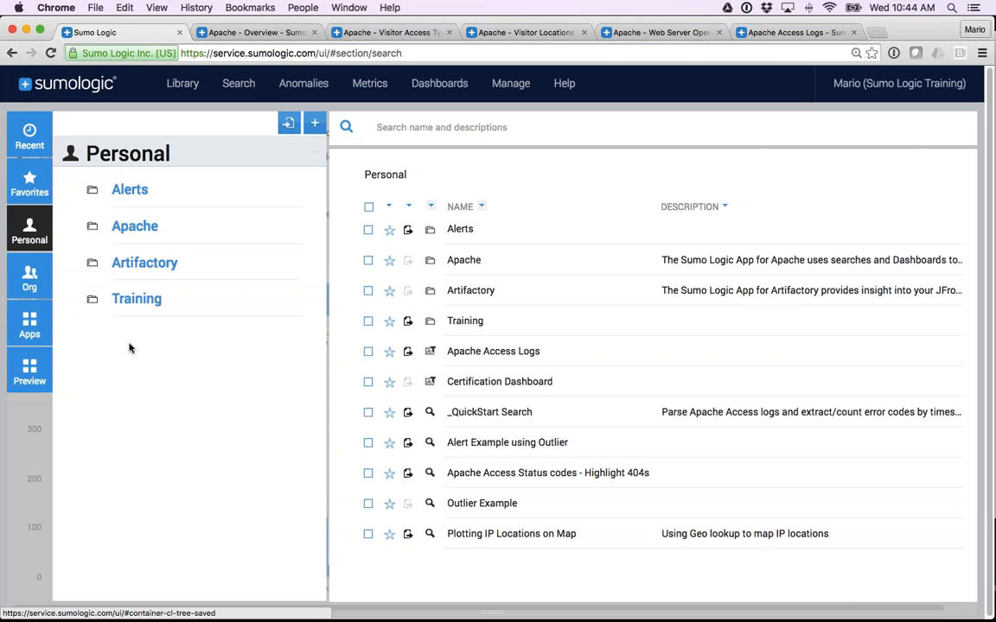
click(26, 274)
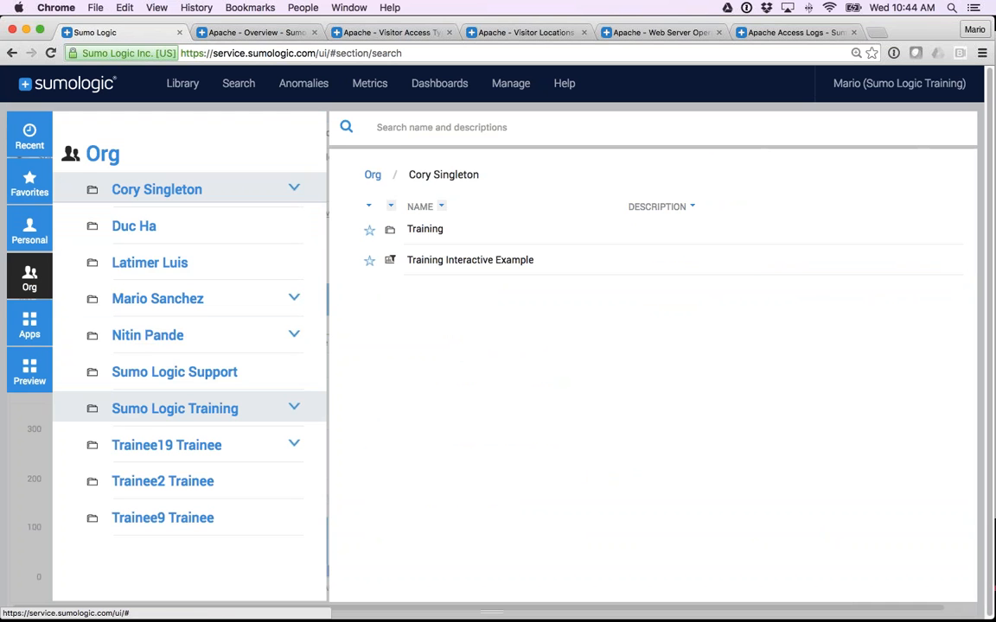
Browse the full list of available Apps in the Library and view the Preview apps under development.
click(29, 325)
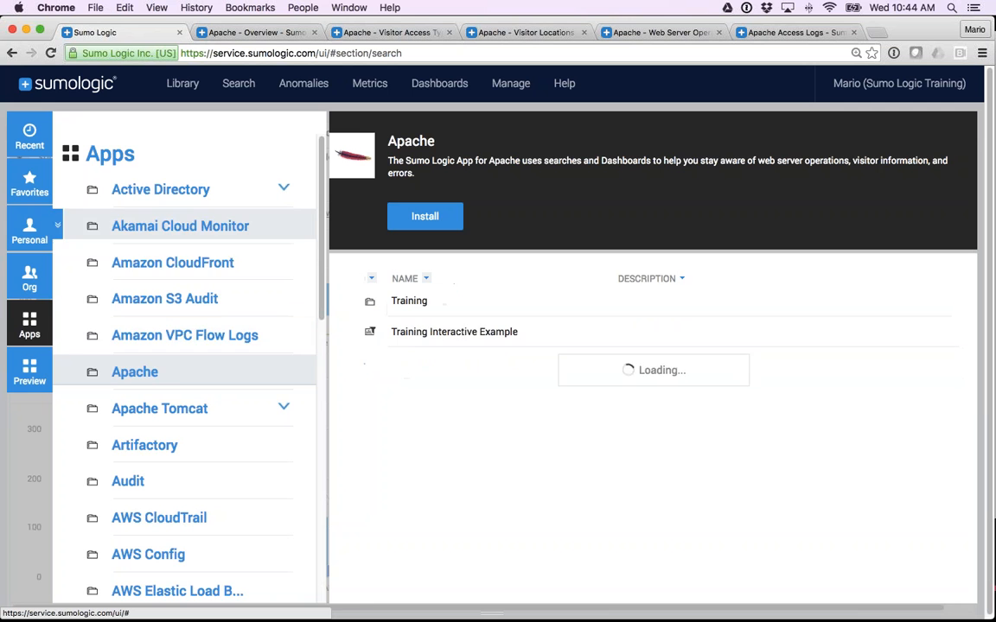
scroll(184, 371, down, 5)
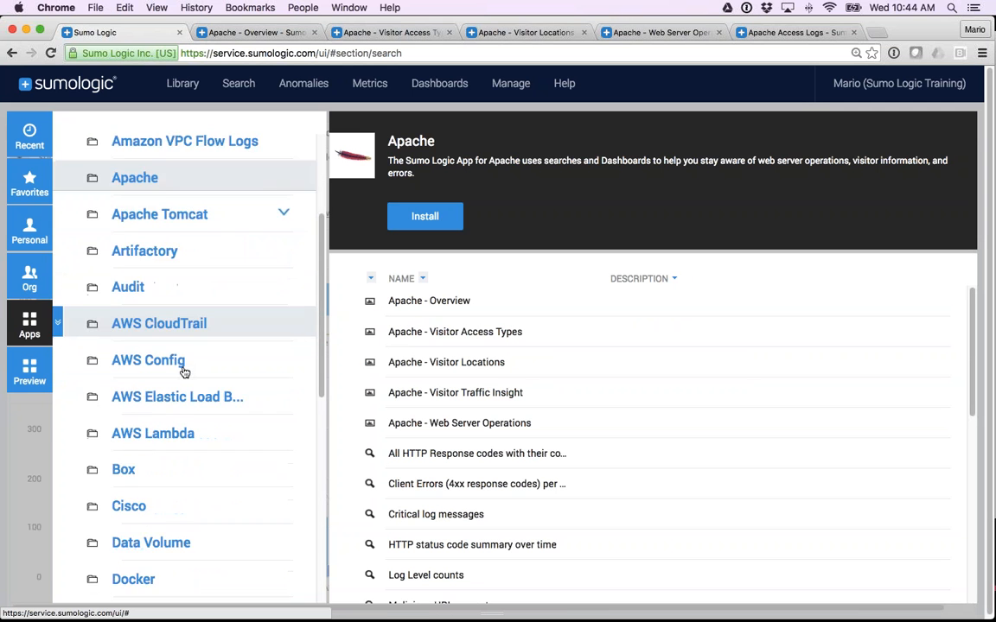
scroll(184, 370, down, 10)
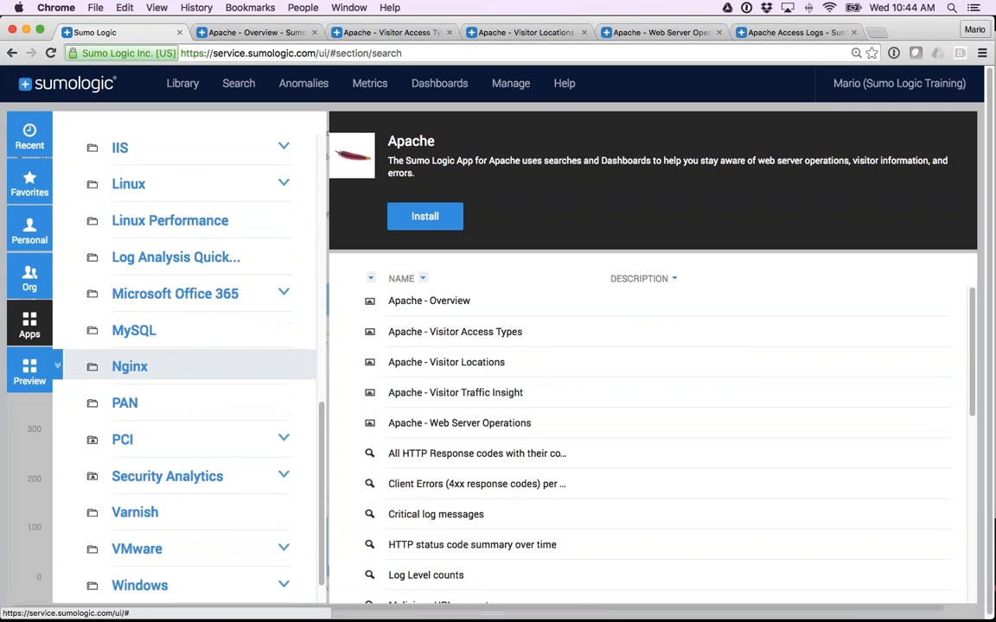
scroll(130, 355, down, 1)
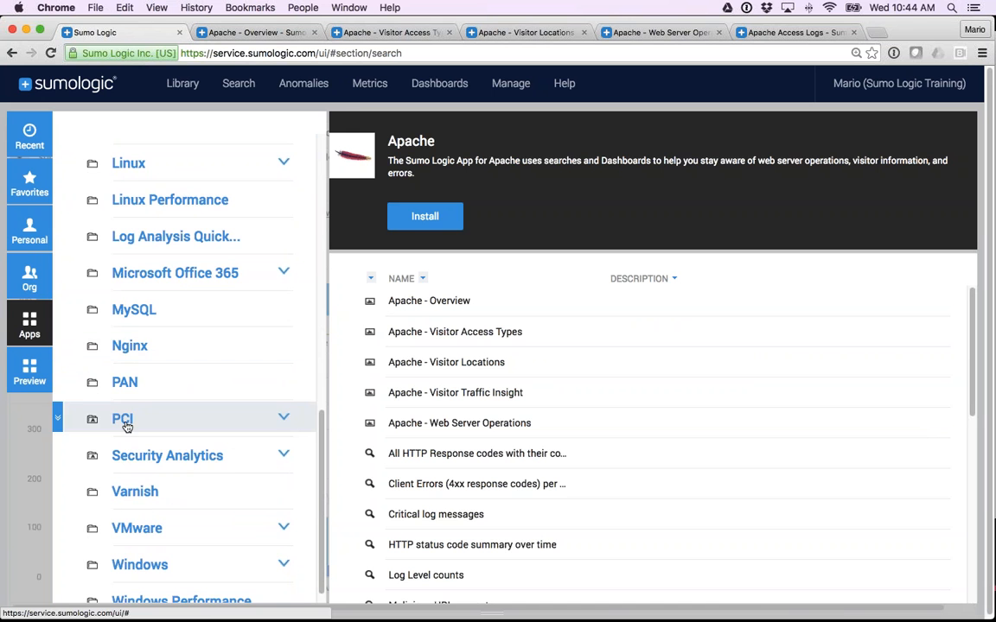
scroll(126, 388, down, 1)
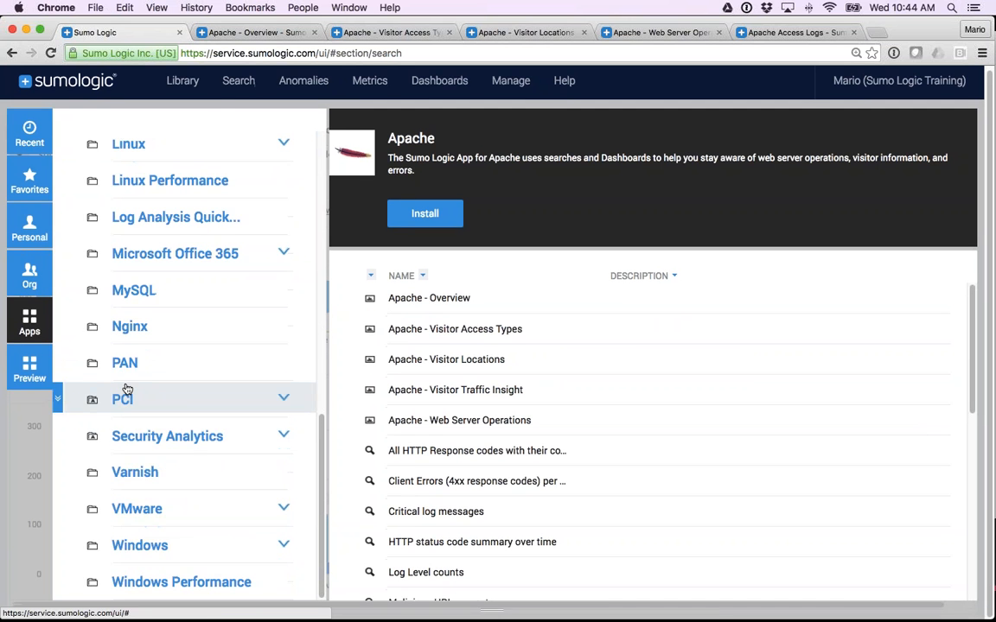
click(33, 373)
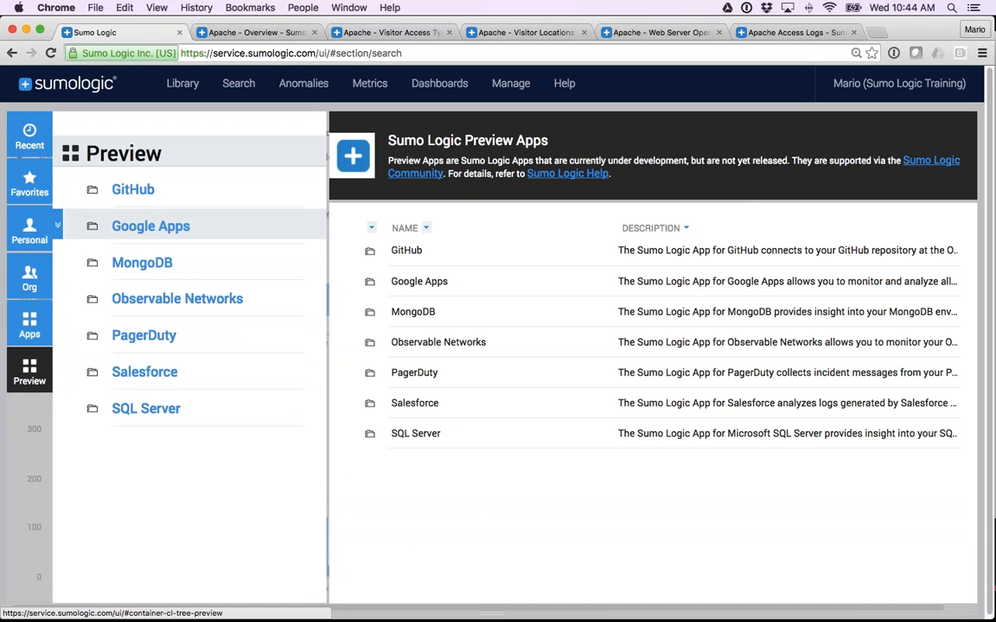
Return from the Library to the status code search and switch to the slide presentation.
mouse_move(239, 84)
click(245, 127)
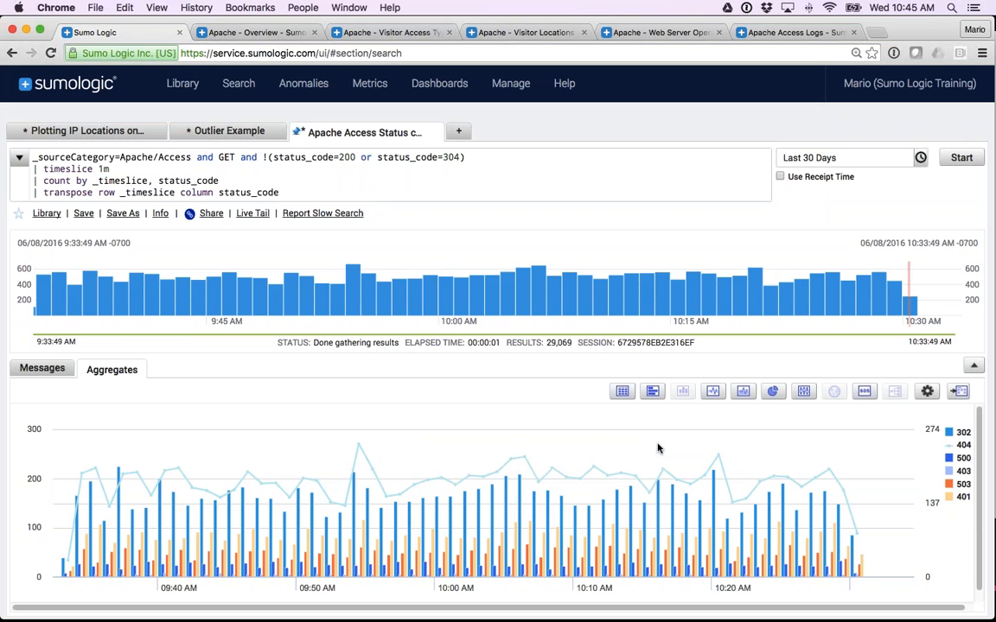
key(super+Tab)
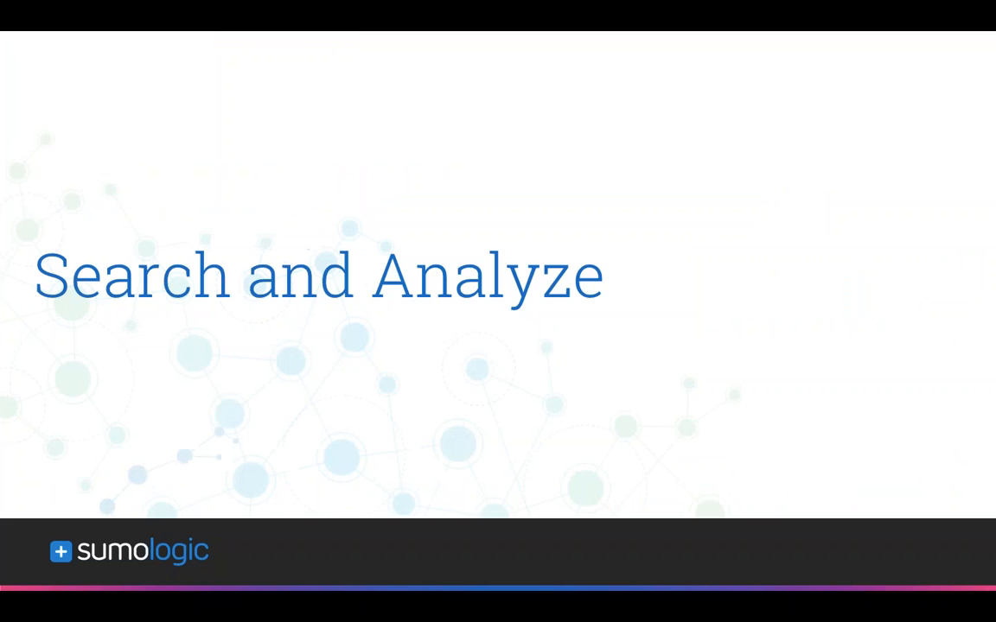
key(Right)
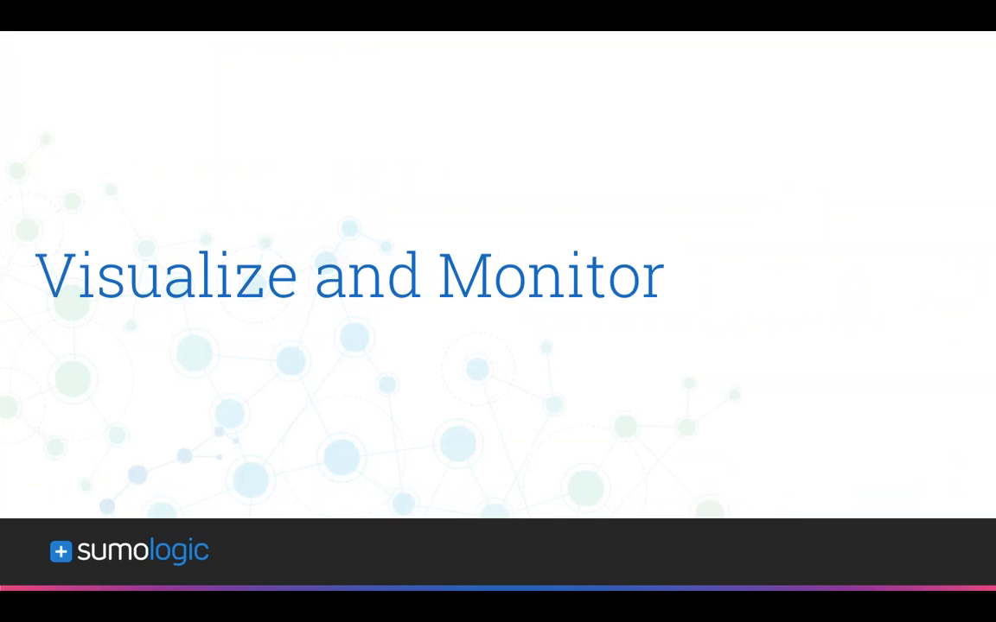
key(Right)
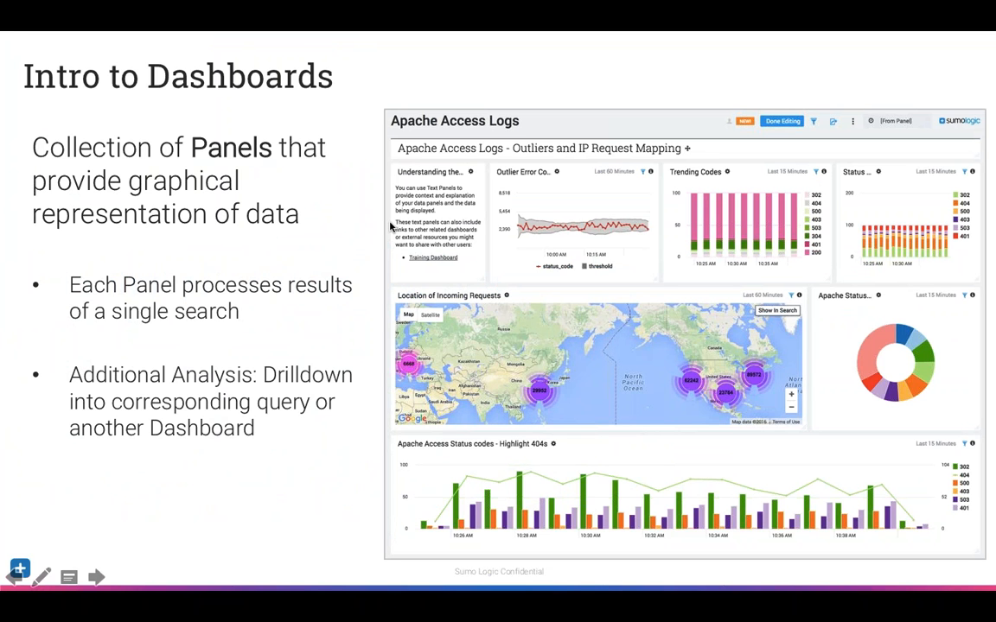
key(Right)
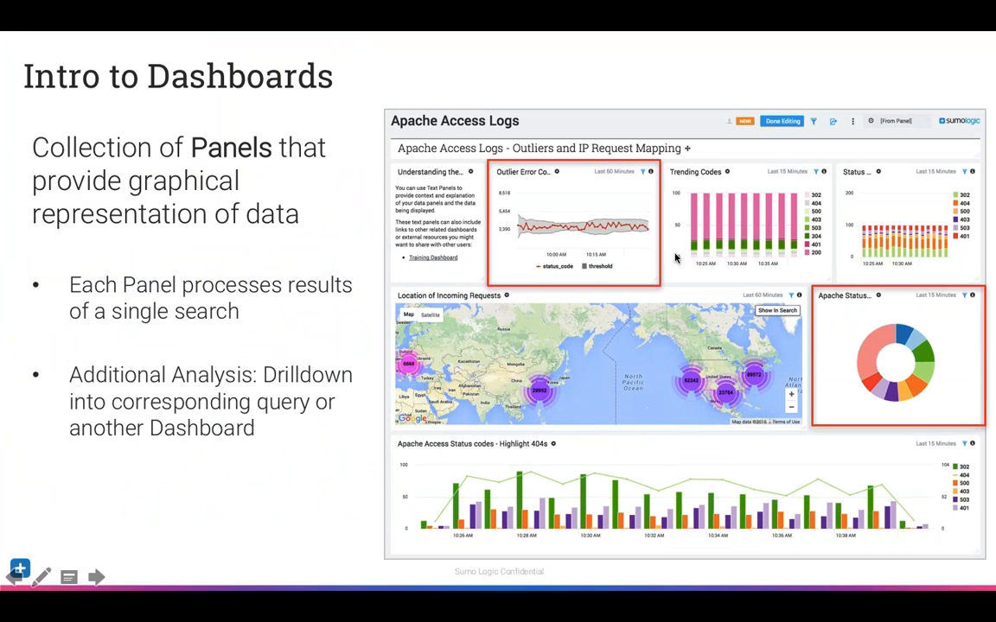
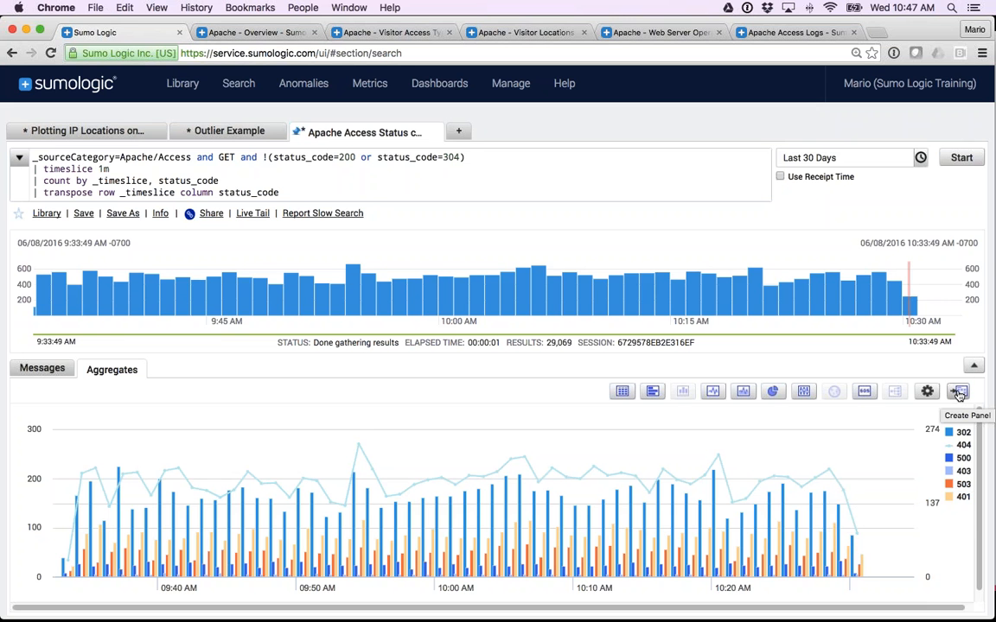
Start creating a dashboard panel from the status code chart, keeping the title "Apache Access Status codes - Highlight 404s".
click(958, 393)
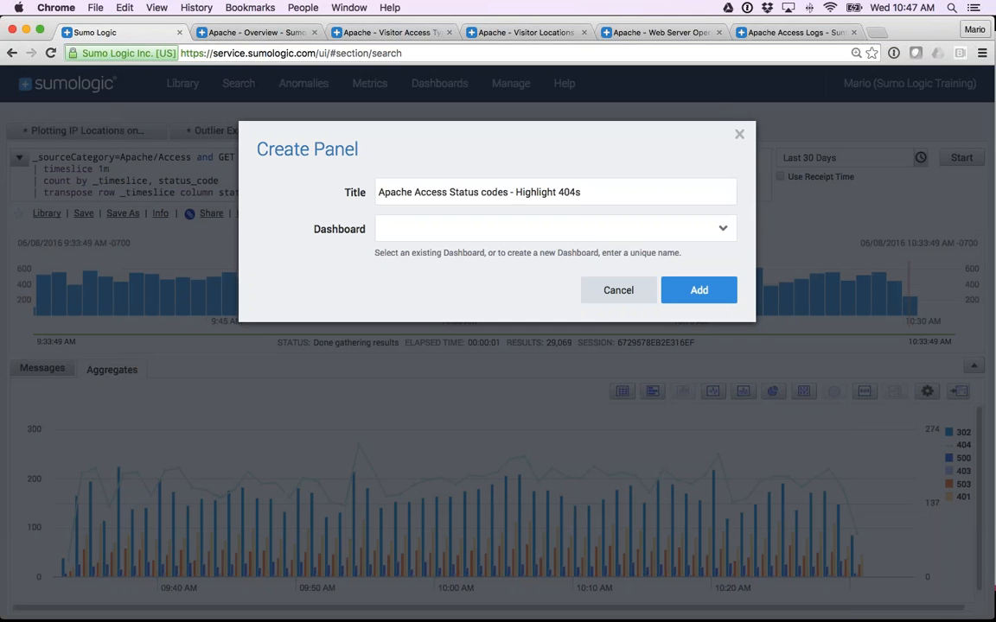
drag(583, 193, 376, 195)
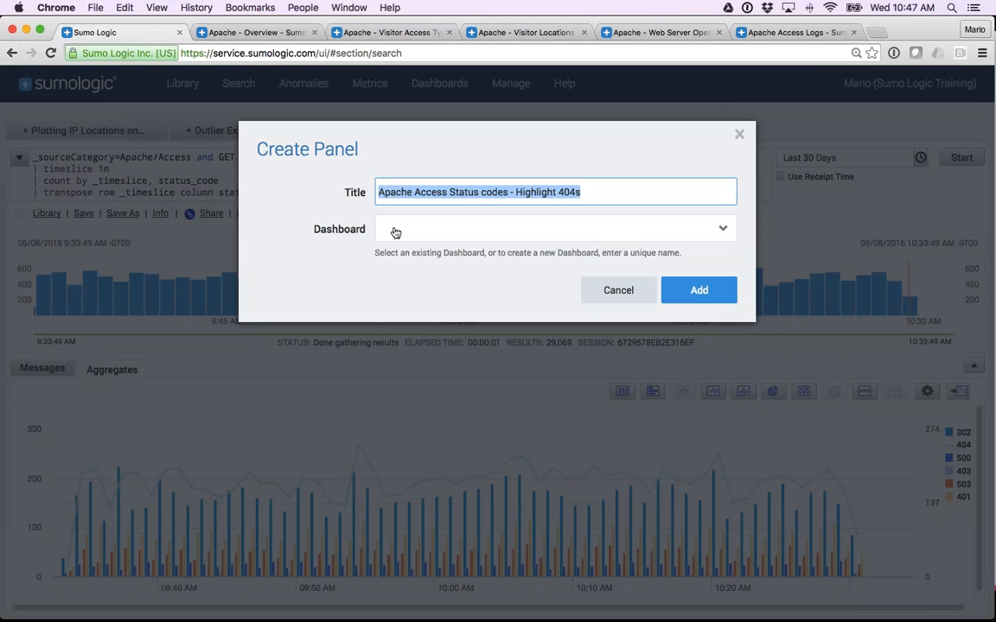
click(395, 232)
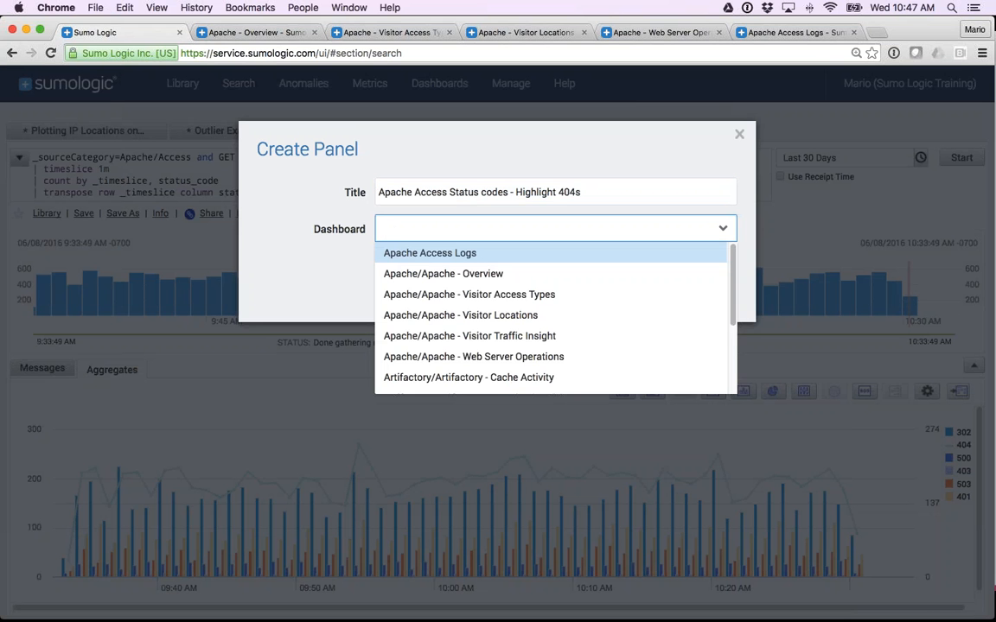
text(my dash)
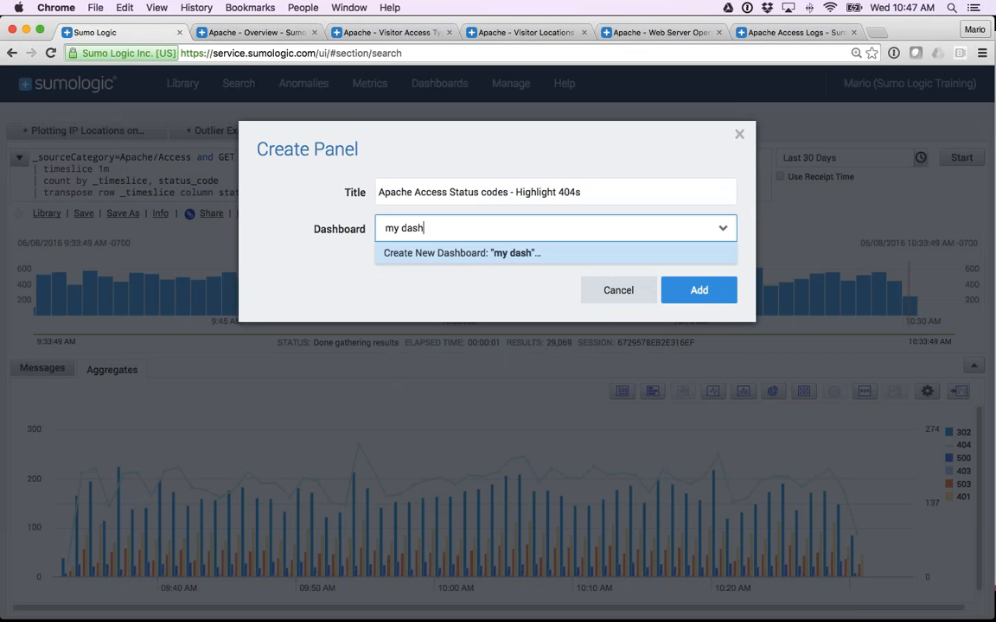
key(BackSpace)
key(BackSpace)
key(BackSpace)
key(BackSpace)
key(BackSpace)
key(BackSpace)
key(BackSpace)
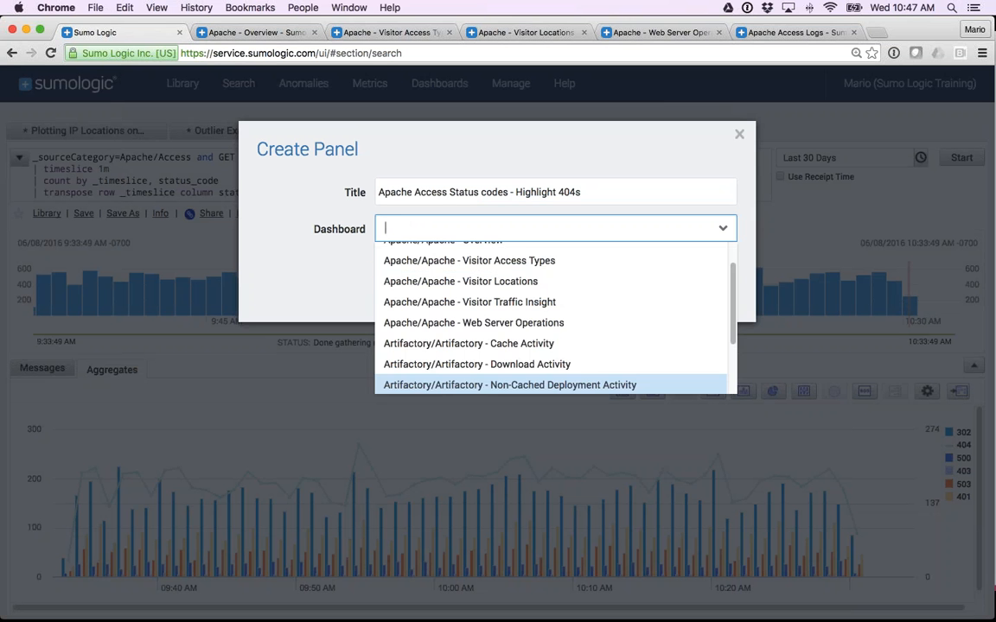
Choose the existing Apache Access Logs dashboard as the panel's destination and add the panel to it.
scroll(437, 323, up, 1)
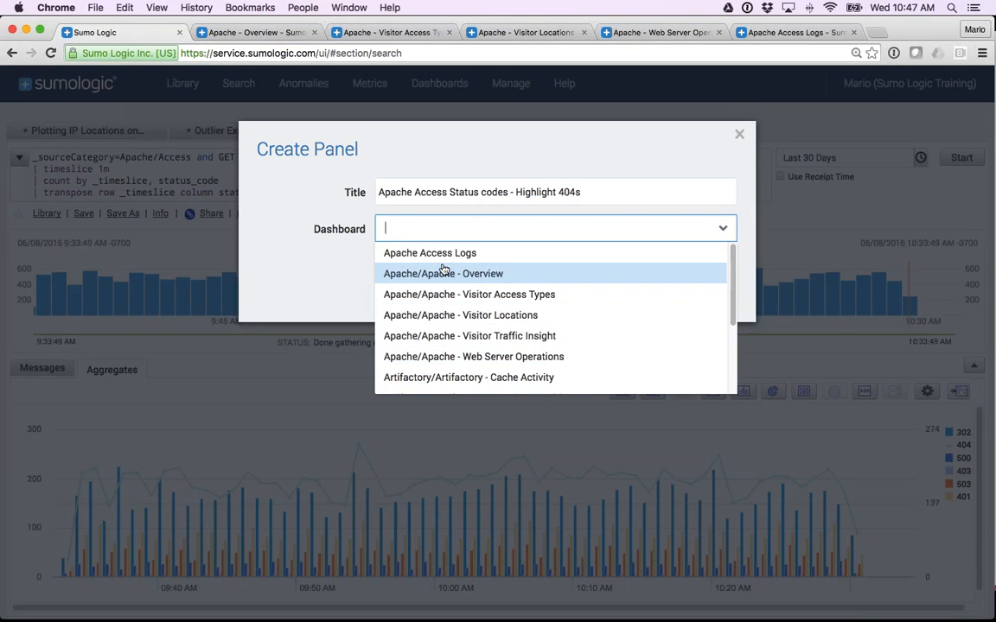
scroll(437, 316, down, 3)
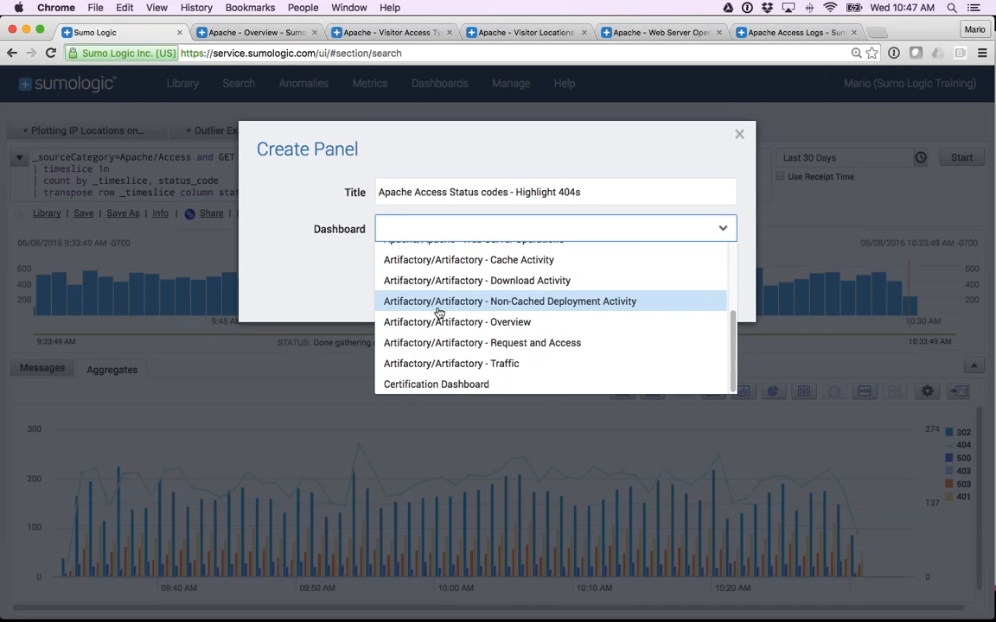
scroll(437, 311, up, 3)
scroll(437, 310, up, 2)
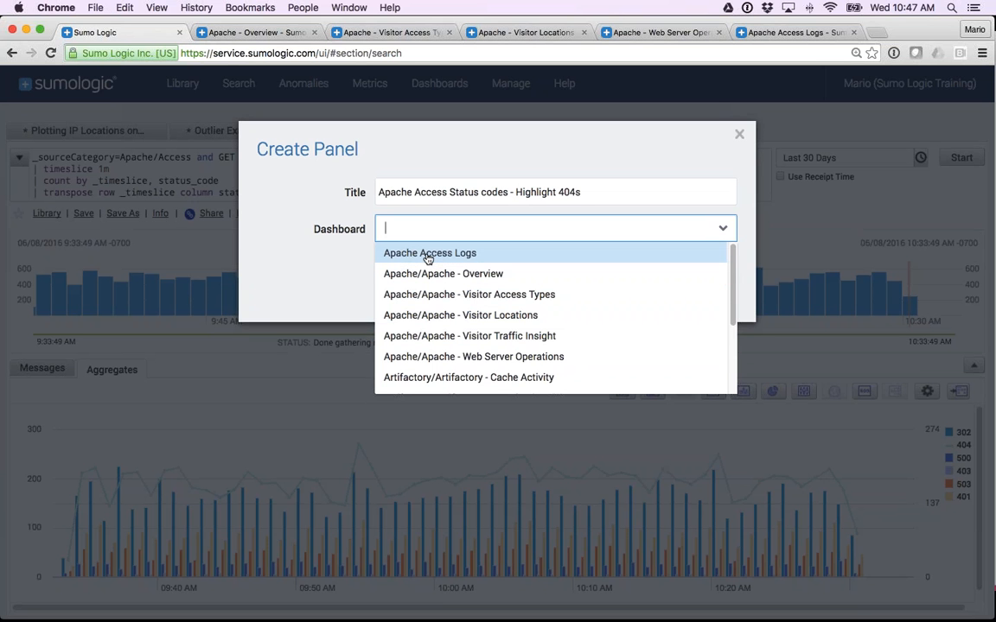
key(Return)
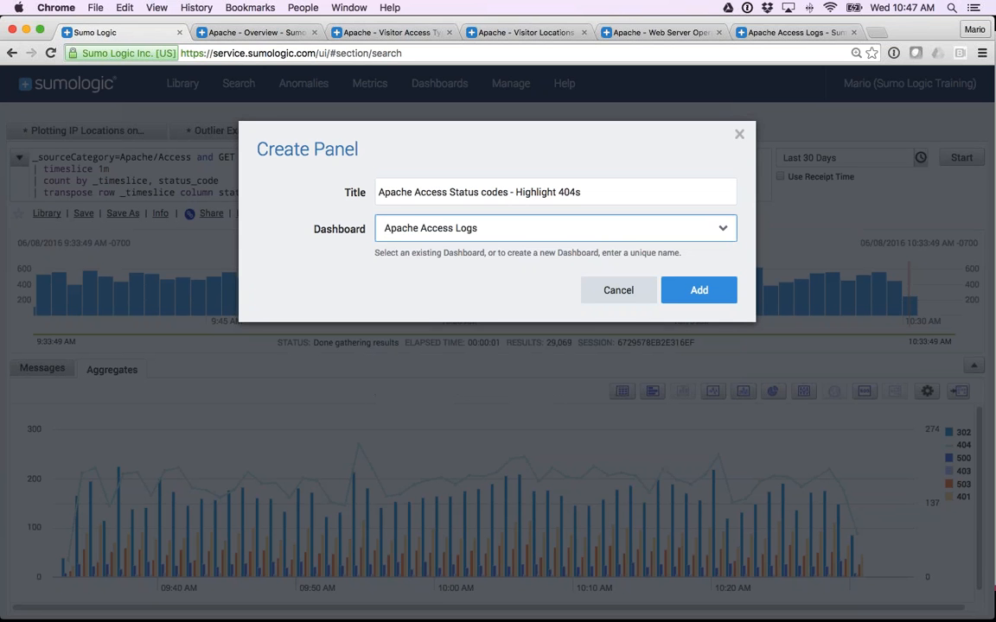
click(700, 292)
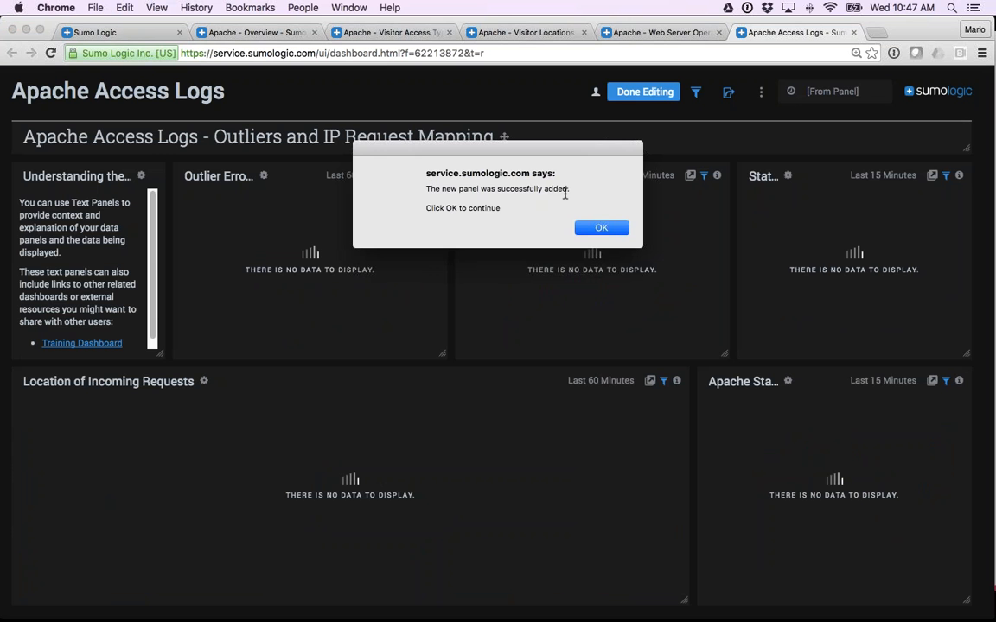
key(Return)
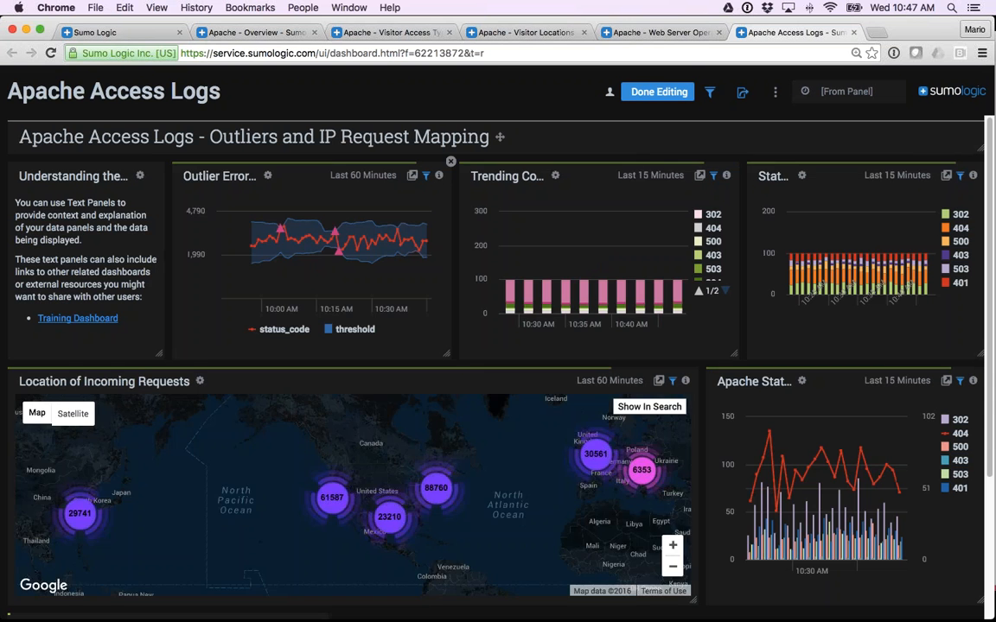
Widen the new "Apache Access Status codes - Highlight 404s" panel to the dashboard's full width and finish editing the dashboard.
scroll(437, 348, down, 2)
scroll(436, 349, down, 5)
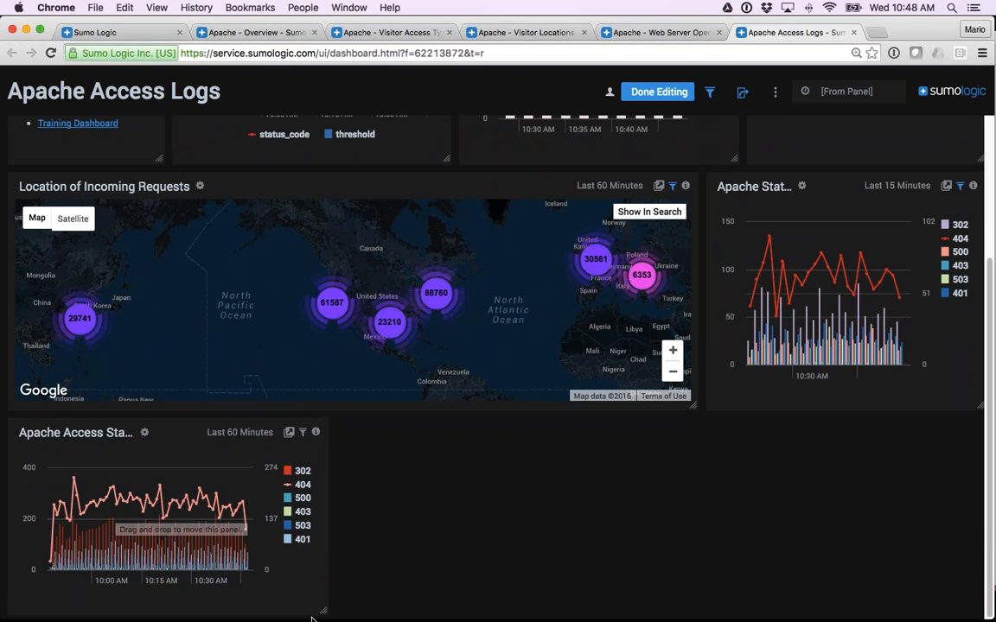
drag(322, 613, 930, 615)
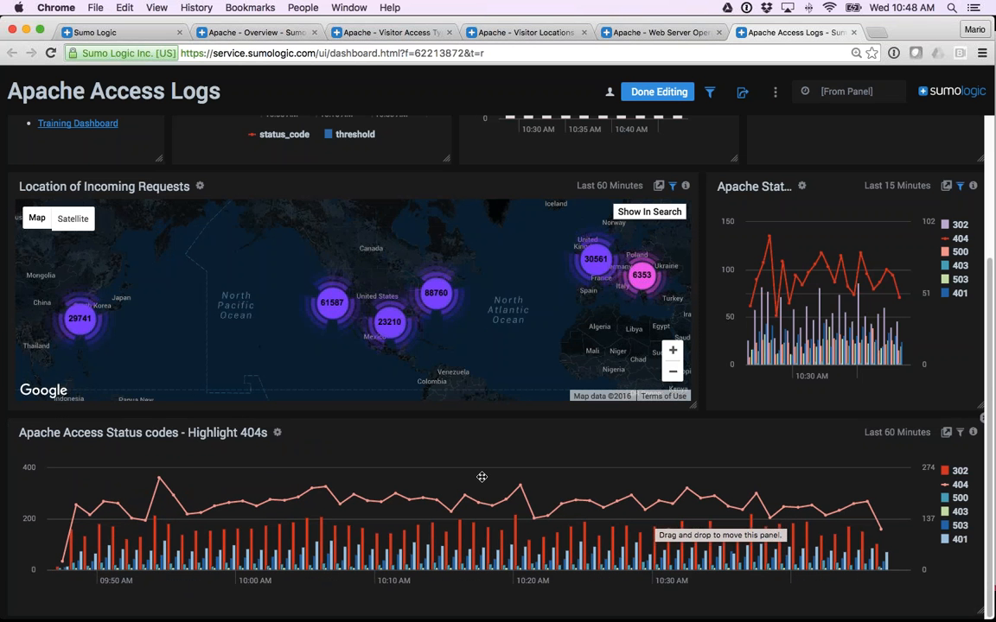
scroll(484, 477, up, 5)
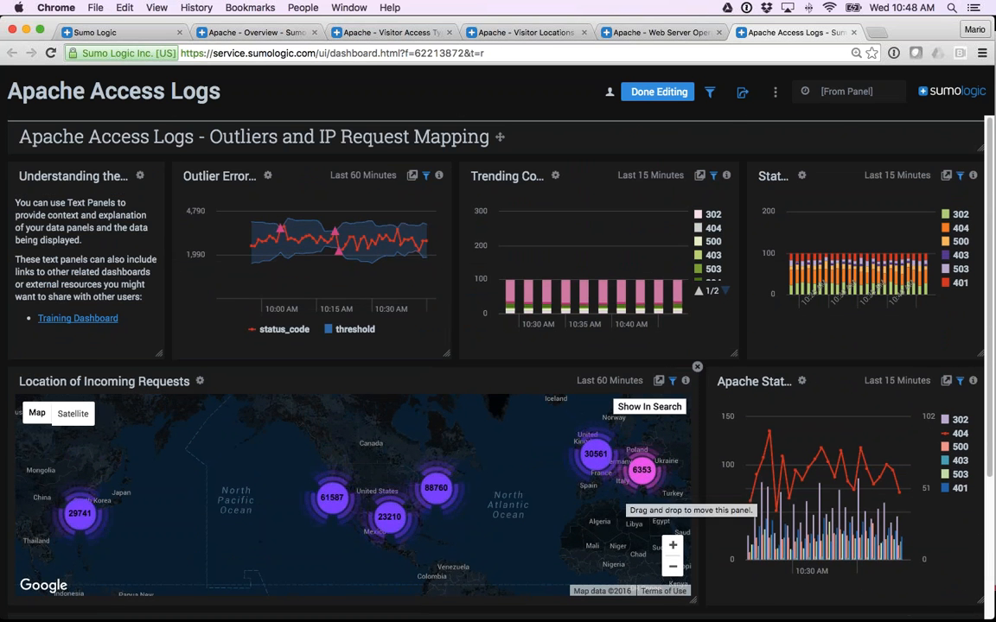
scroll(459, 382, down, 5)
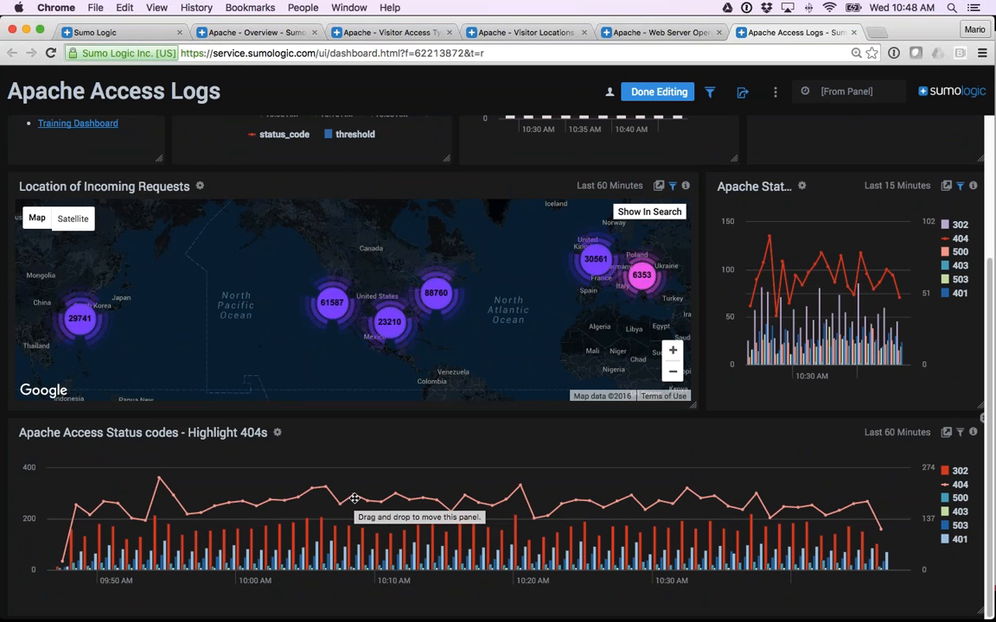
scroll(354, 498, up, 5)
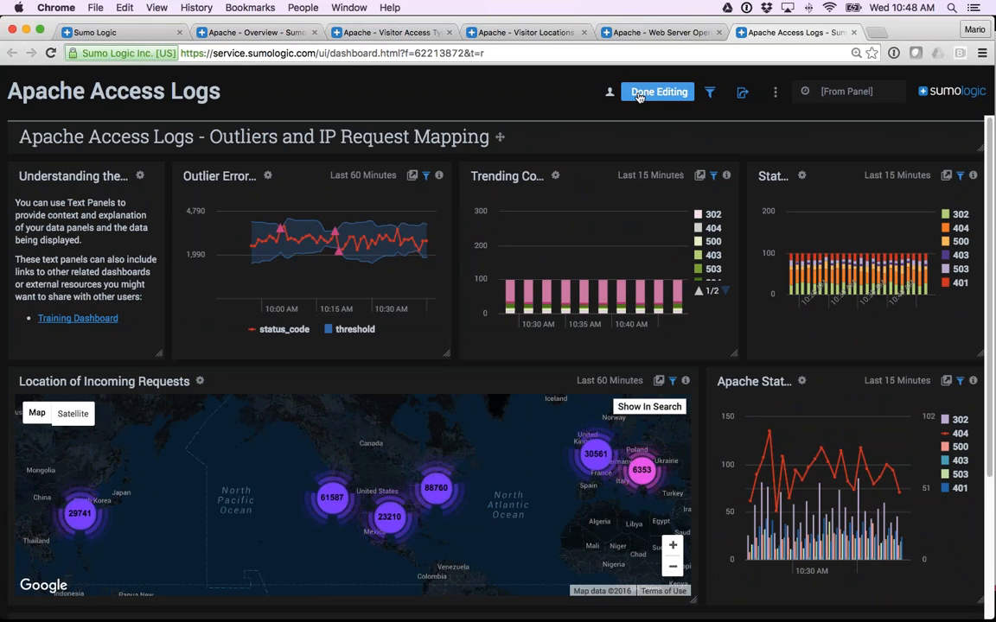
mouse_move(610, 93)
click(655, 95)
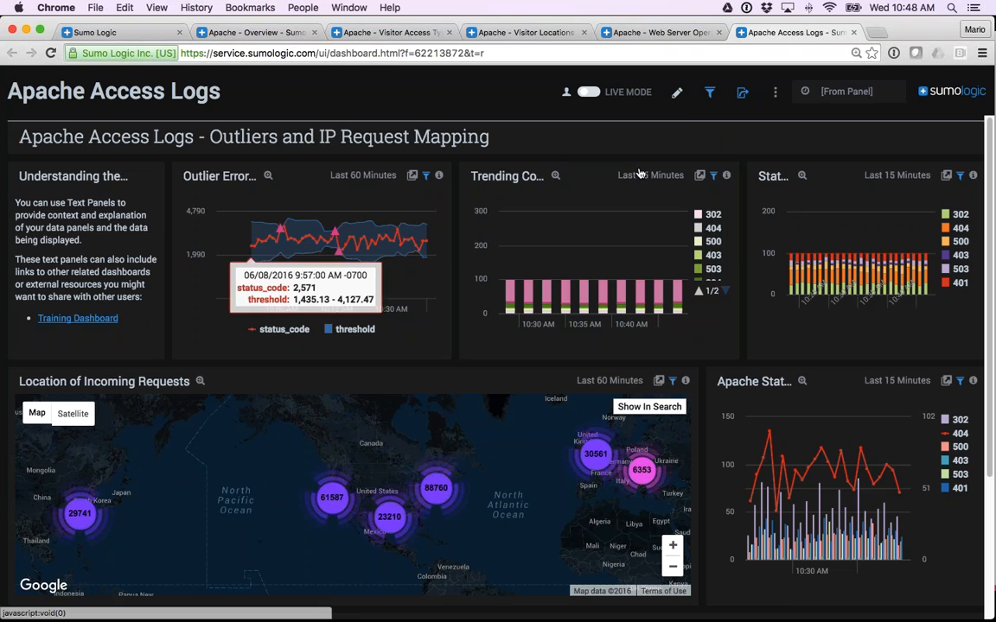
Show the dashboard's filters, filter all panels by a user's e-mail, and review the effect on the panels.
click(710, 93)
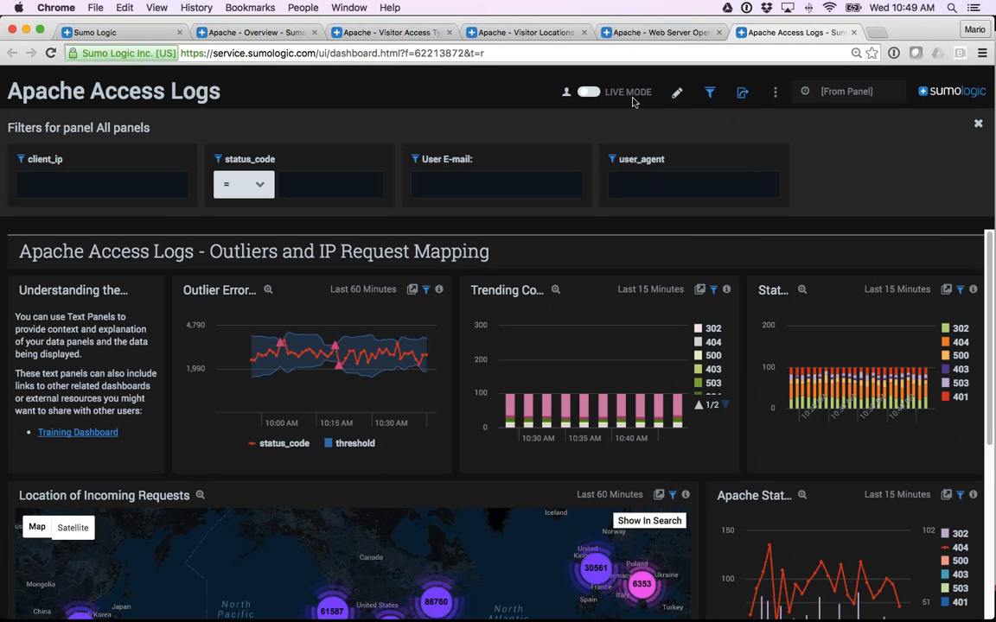
click(674, 184)
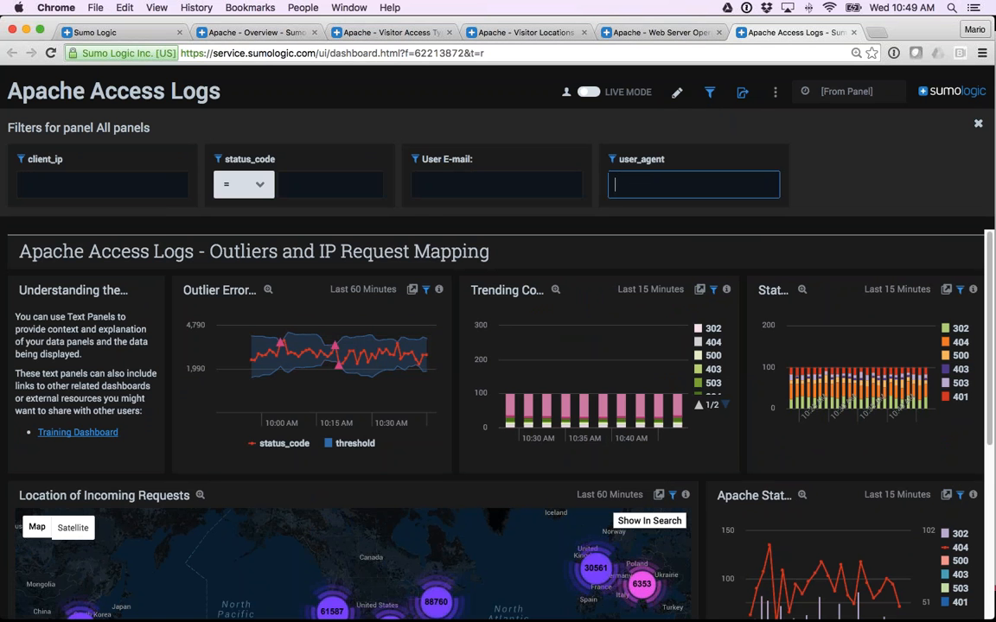
click(482, 187)
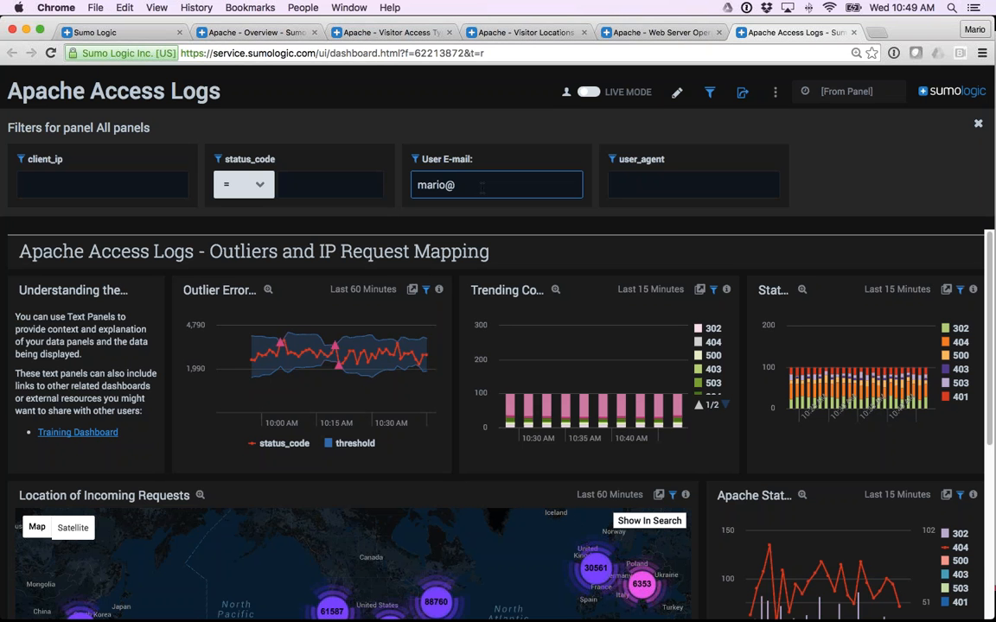
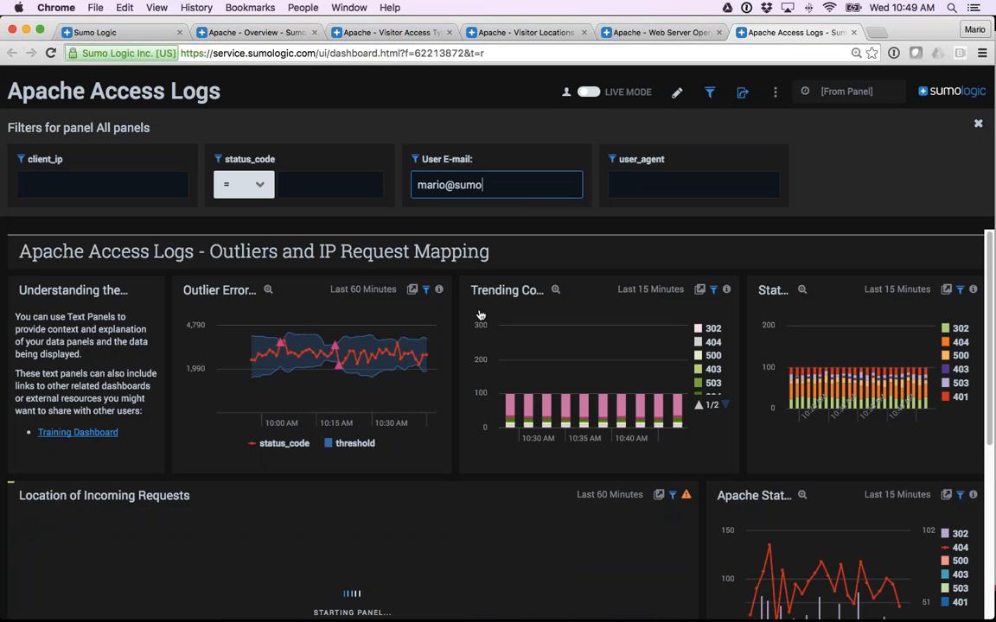
scroll(413, 444, down, 4)
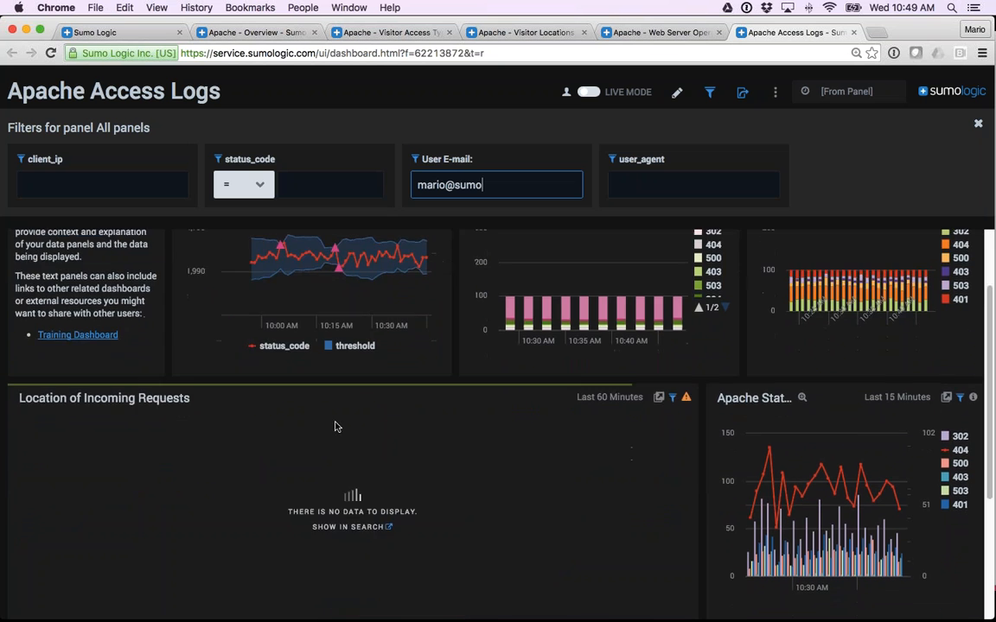
scroll(415, 380, up, 2)
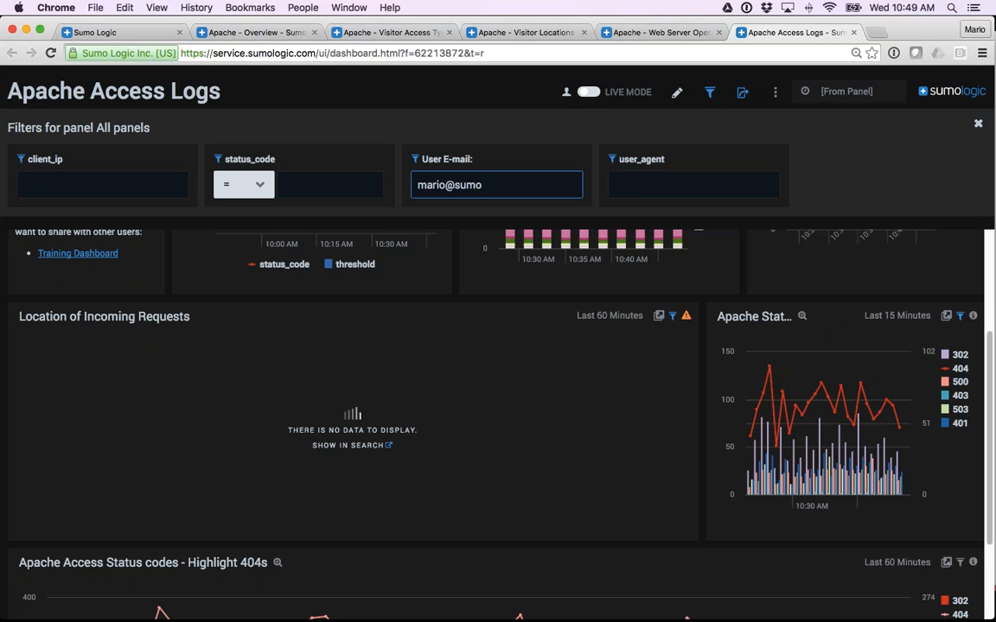
Clear the User E-mail filter and reapply the unfiltered view to the panels.
key(super+a)
key(BackSpace)
key(Return)
scroll(603, 245, up, 3)
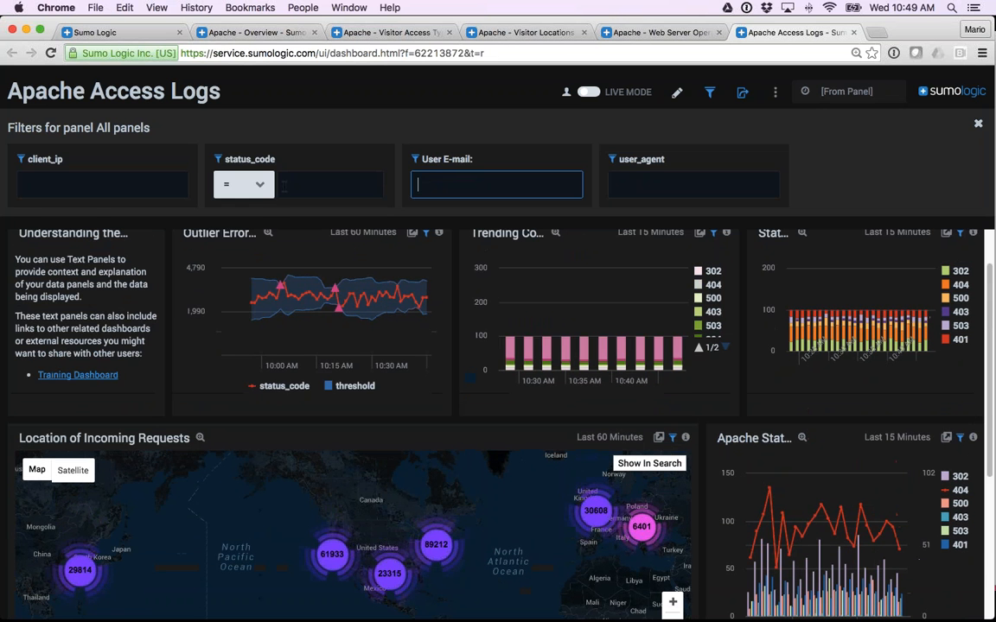
Filter all dashboard panels to status_code = 404 and review the filtered charts and map.
click(227, 187)
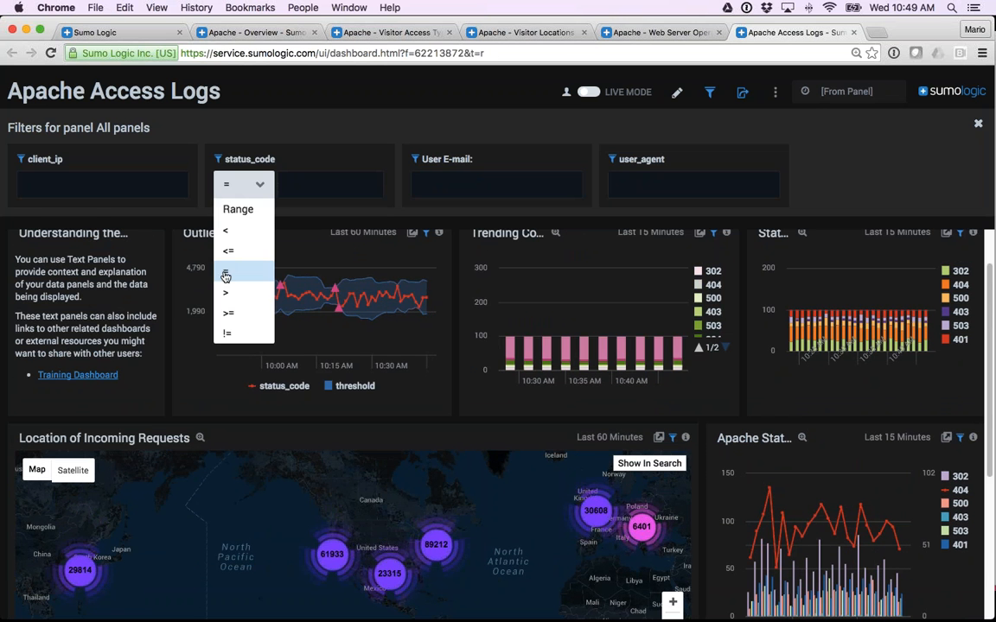
click(260, 272)
click(285, 184)
text(404)
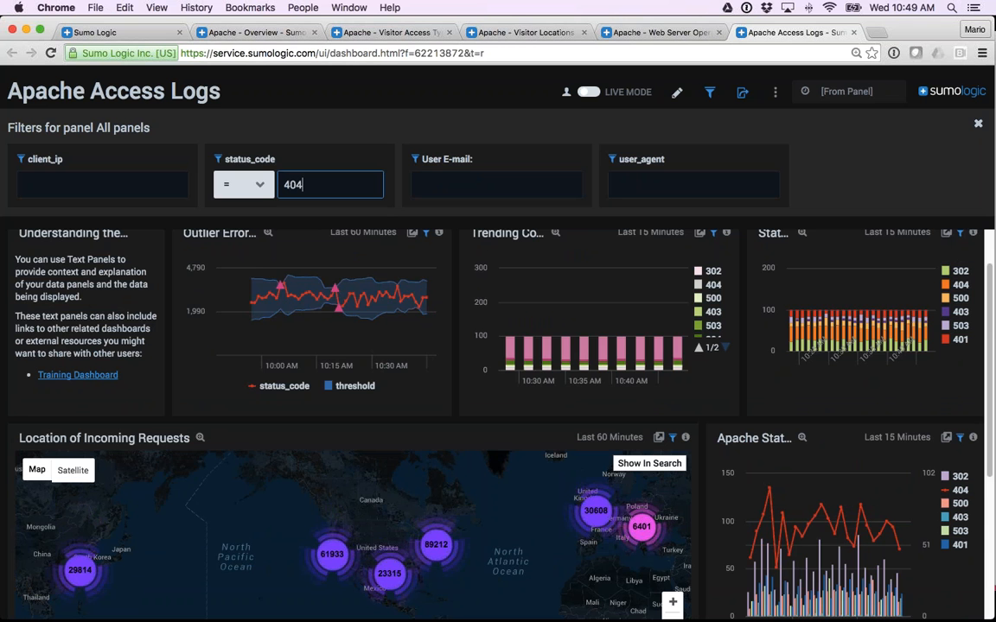
key(Return)
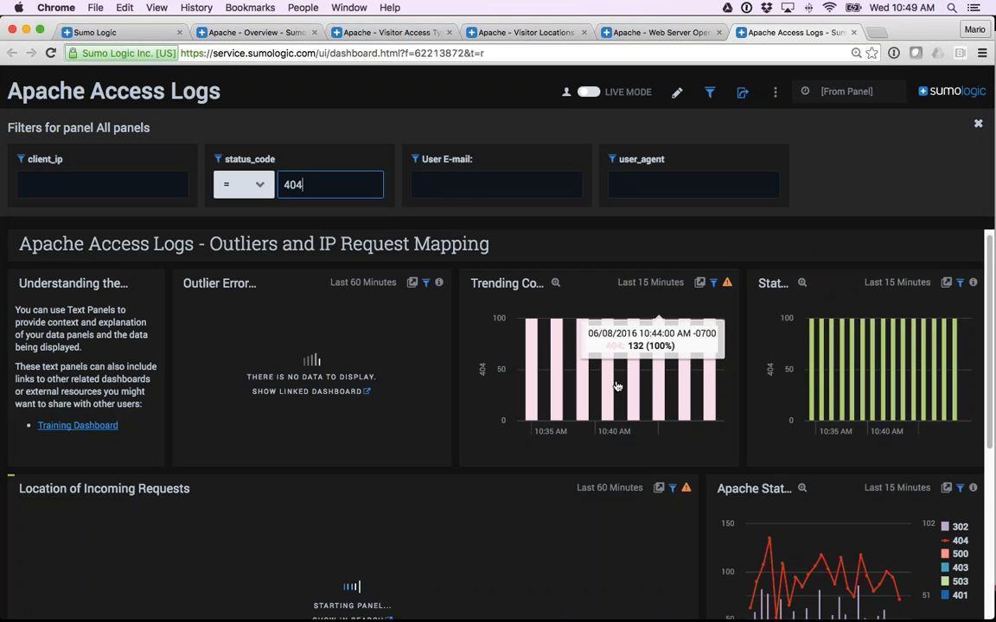
scroll(798, 408, down, 5)
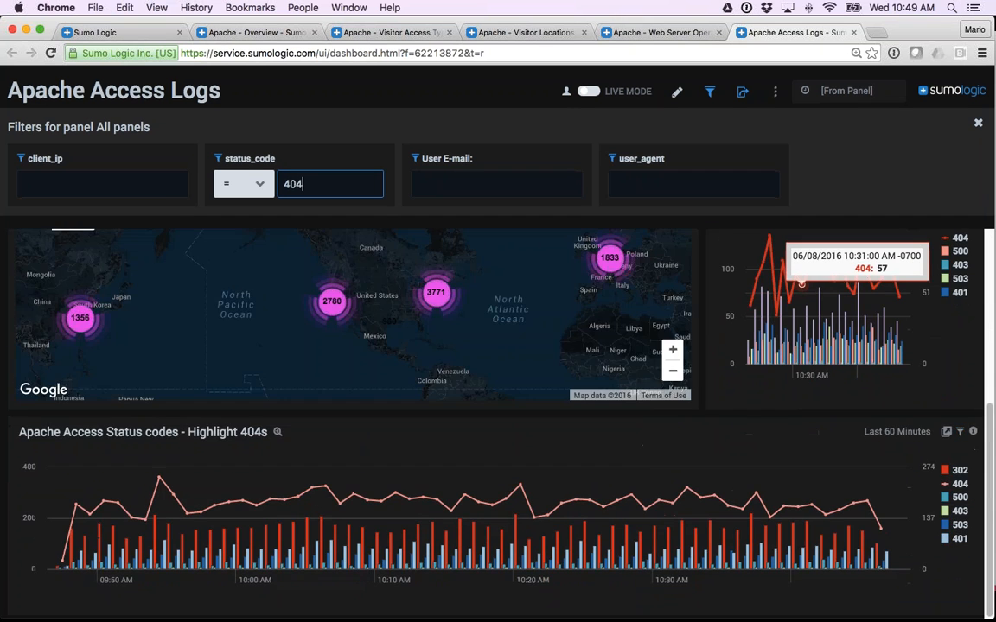
scroll(797, 407, up, 5)
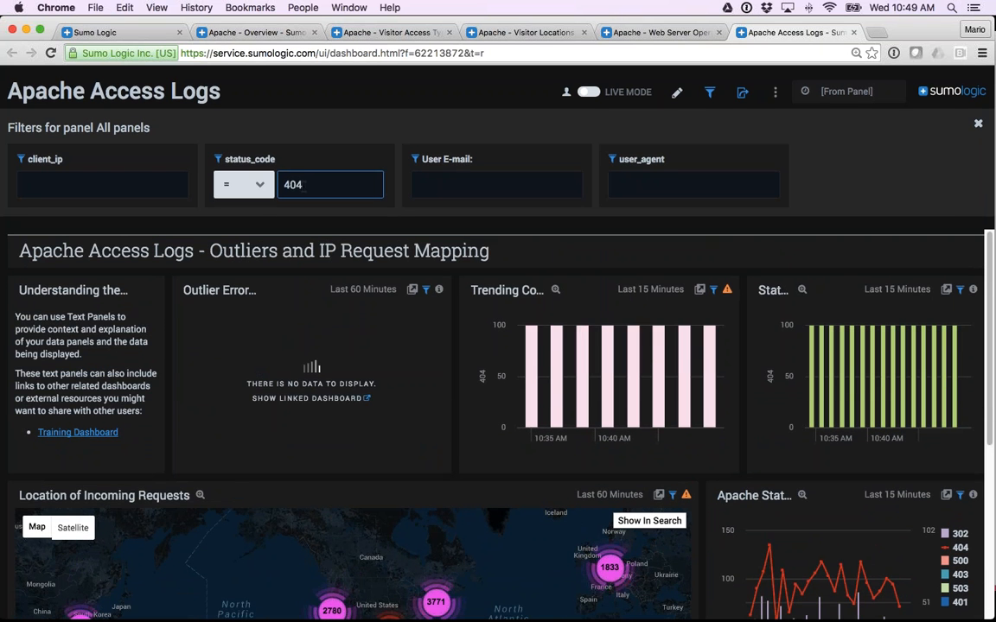
Remove the status_code filter value and close the dashboard's filters.
key(BackSpace)
key(BackSpace)
key(BackSpace)
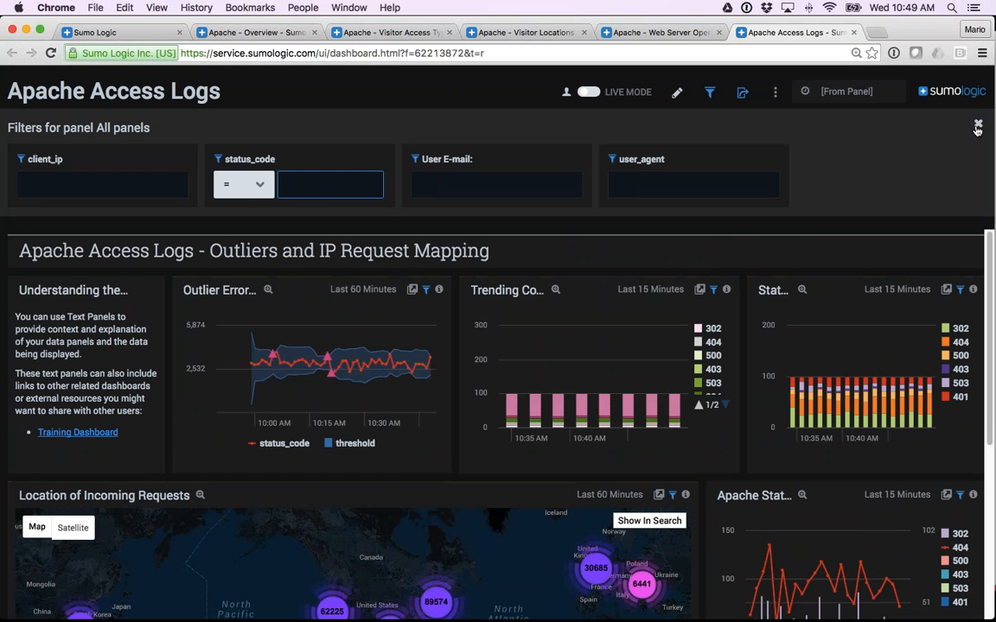
click(978, 127)
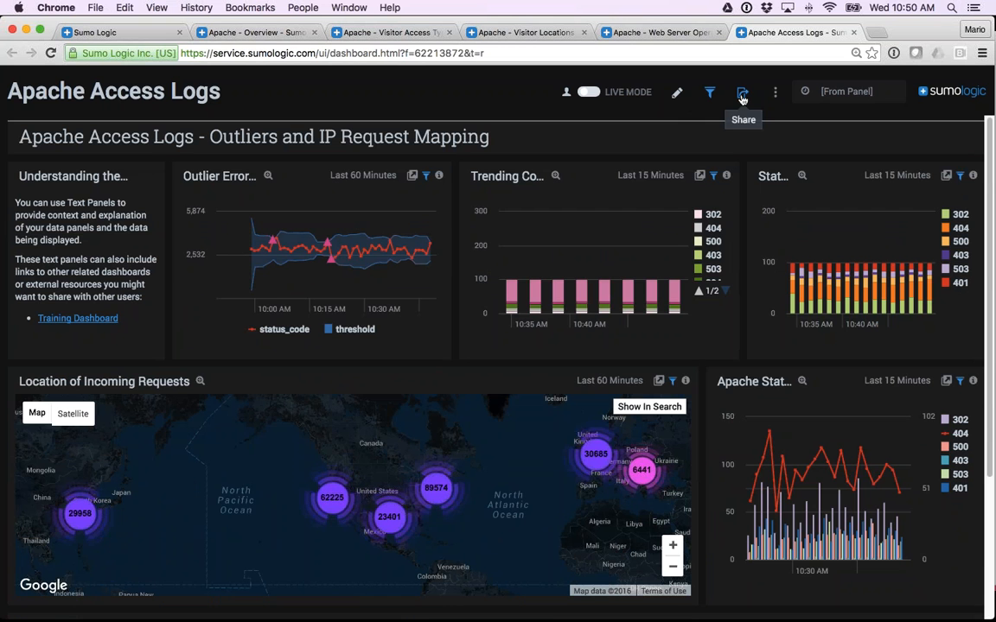
Open the Apache Access Logs dashboard's sharing settings and examine the advanced option for sharing with your level of data access.
click(742, 98)
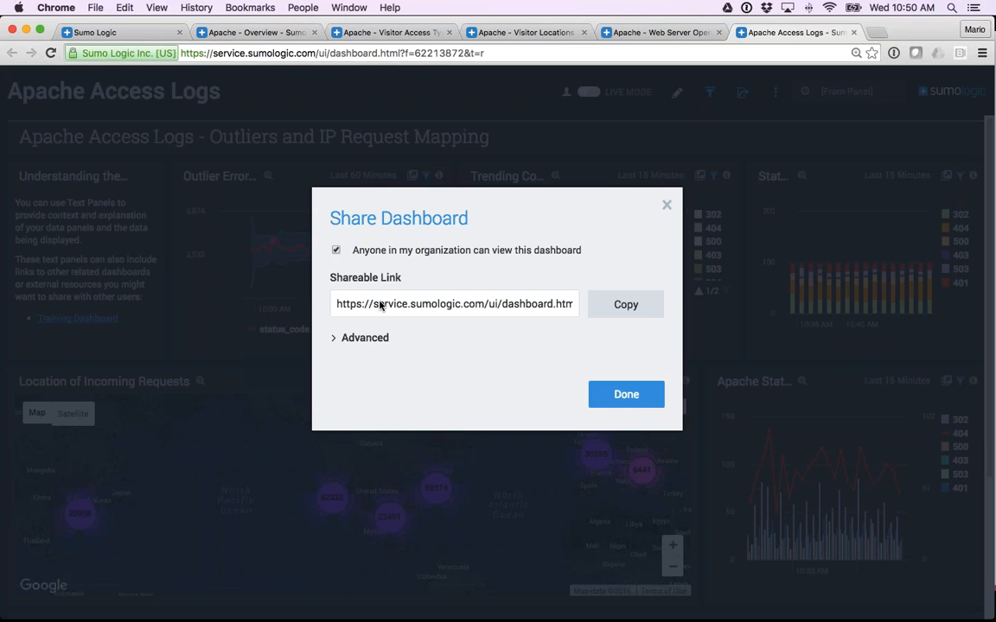
click(333, 340)
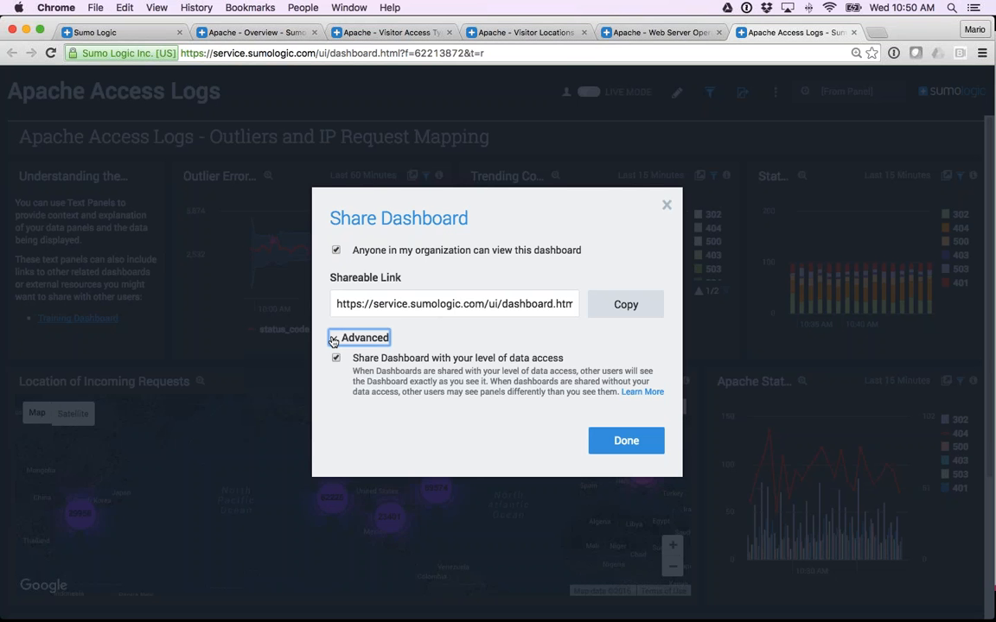
click(336, 359)
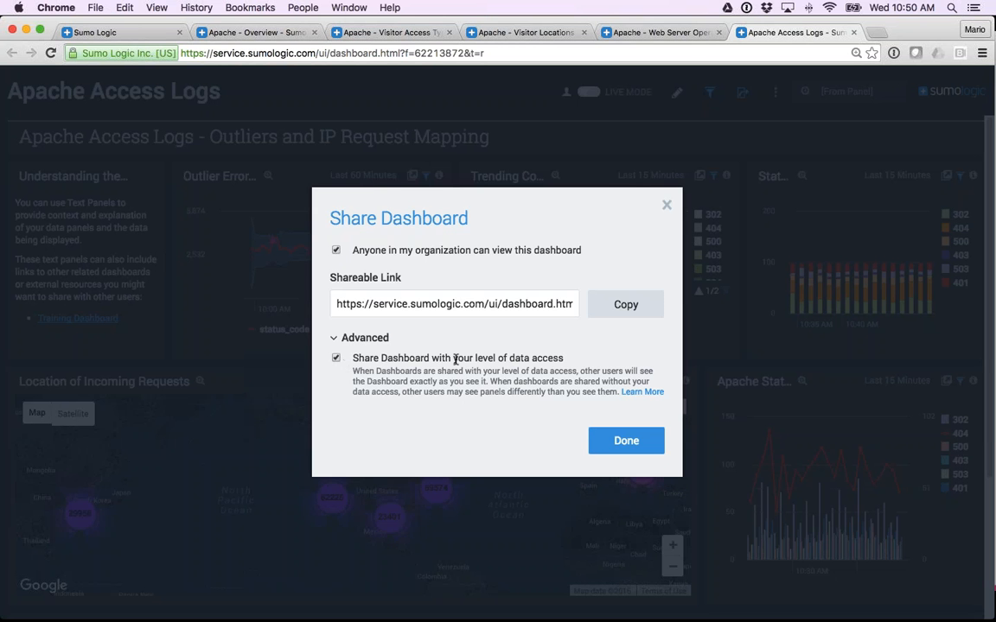
drag(453, 358, 567, 361)
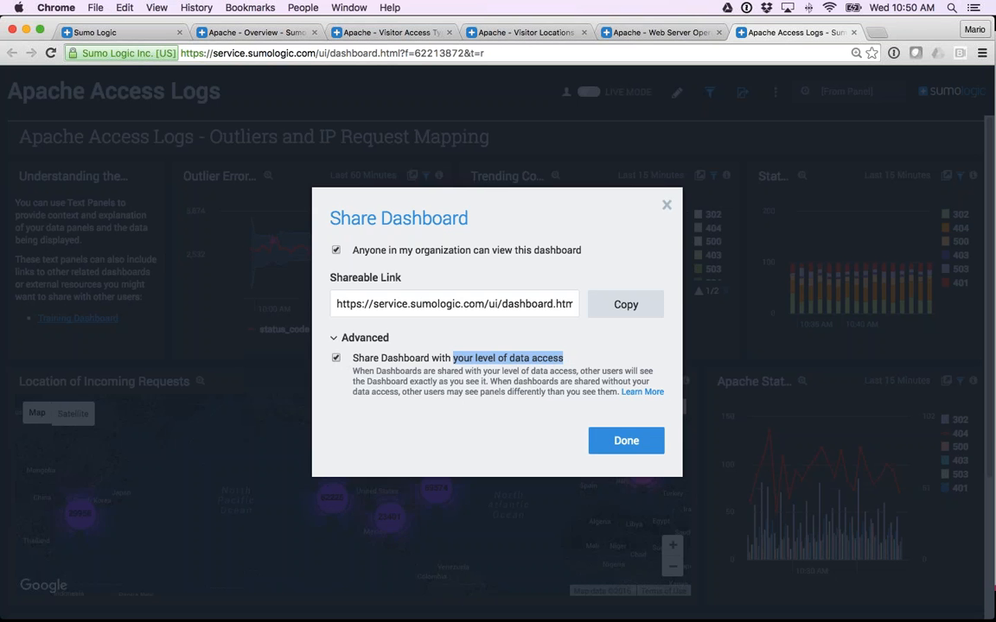
Close the sharing settings and review the additional actions available for the Apache Access Logs dashboard.
click(668, 207)
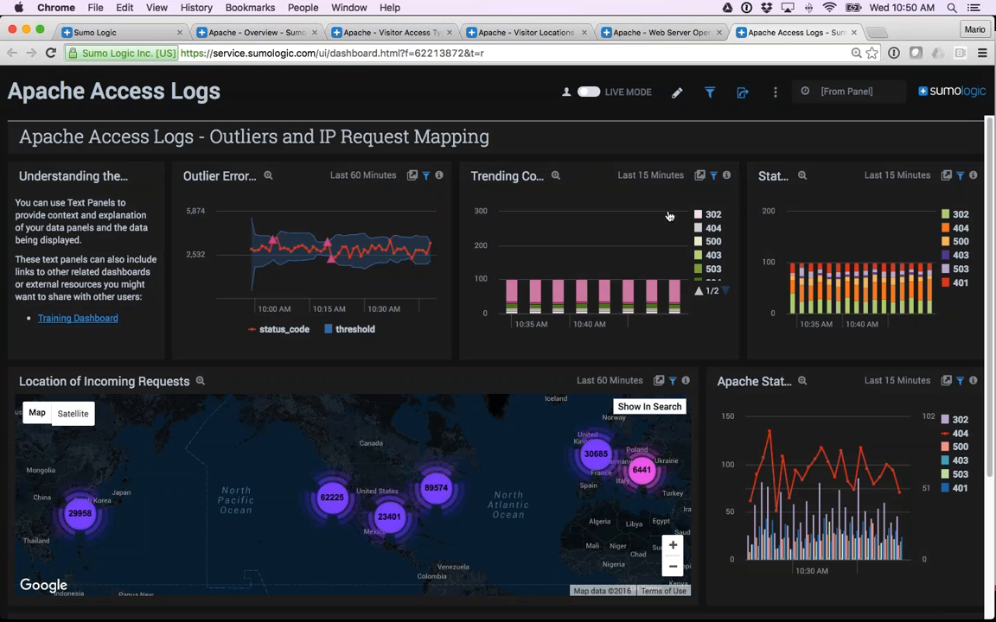
click(775, 93)
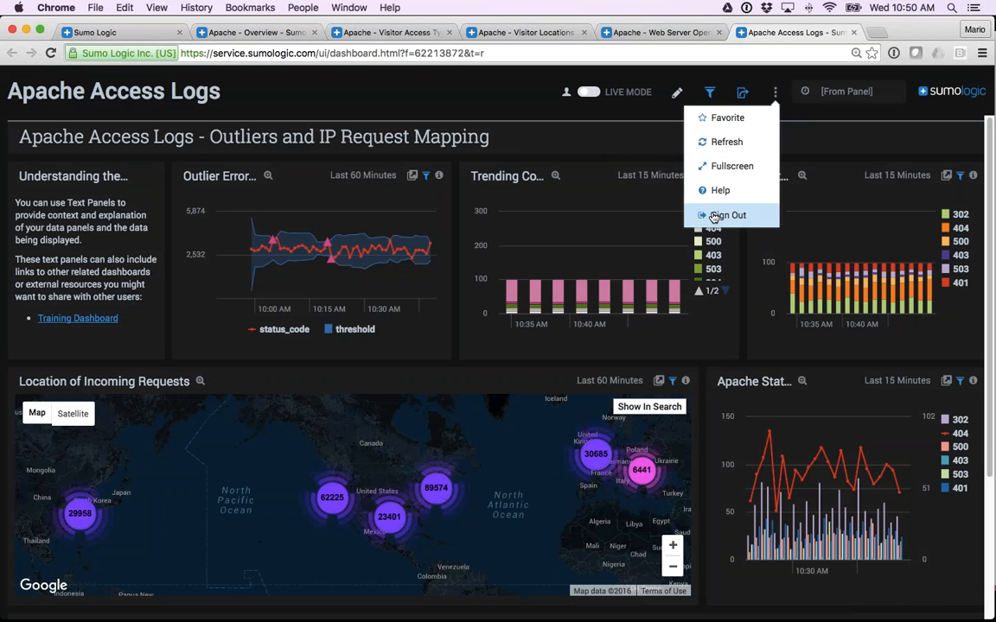
click(485, 115)
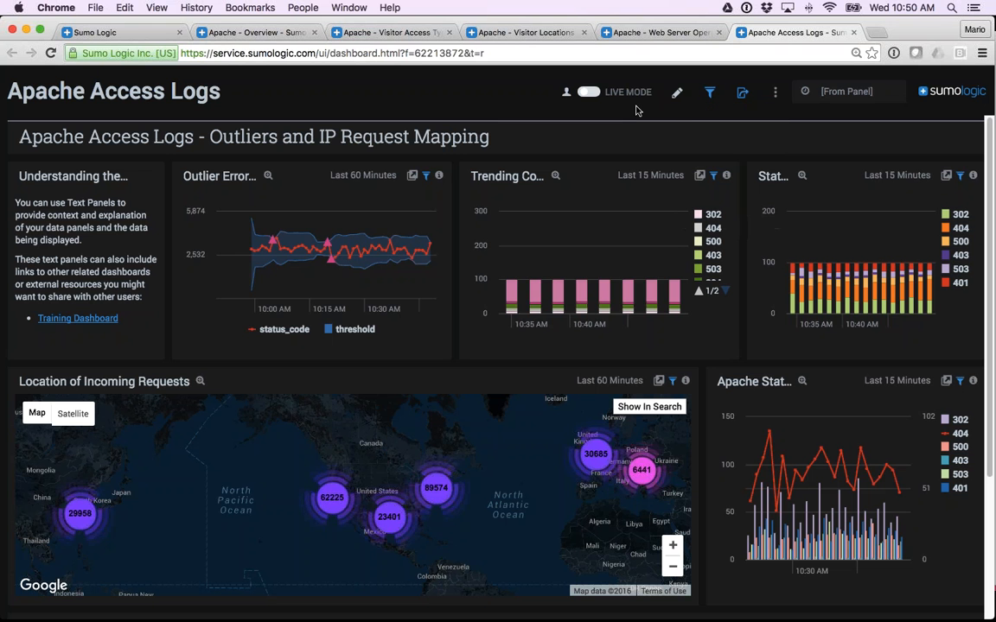
Put the Apache Access Logs dashboard into edit mode and look at its filters for all panels.
click(677, 92)
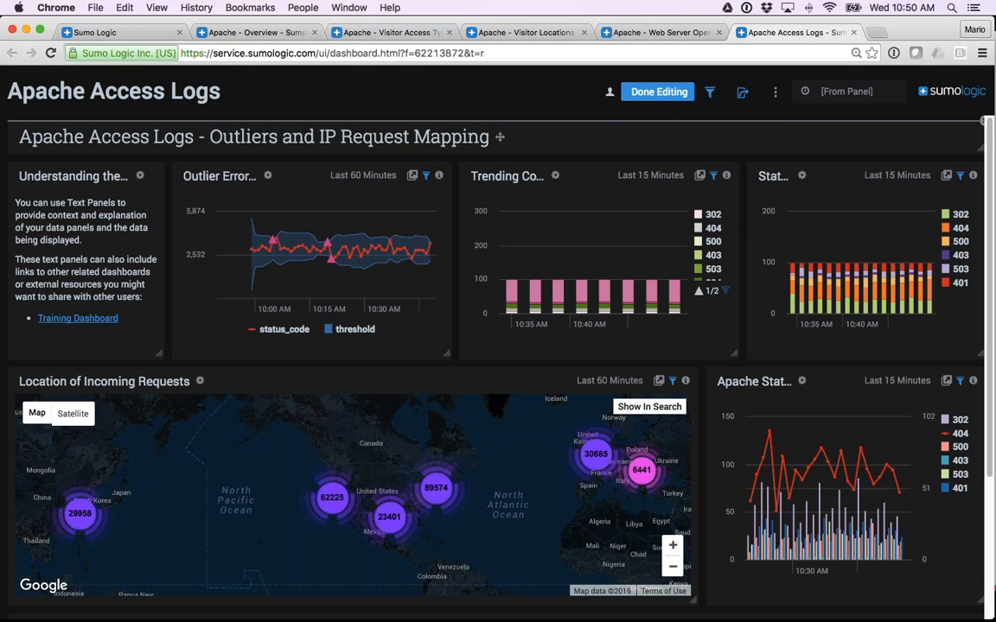
click(710, 93)
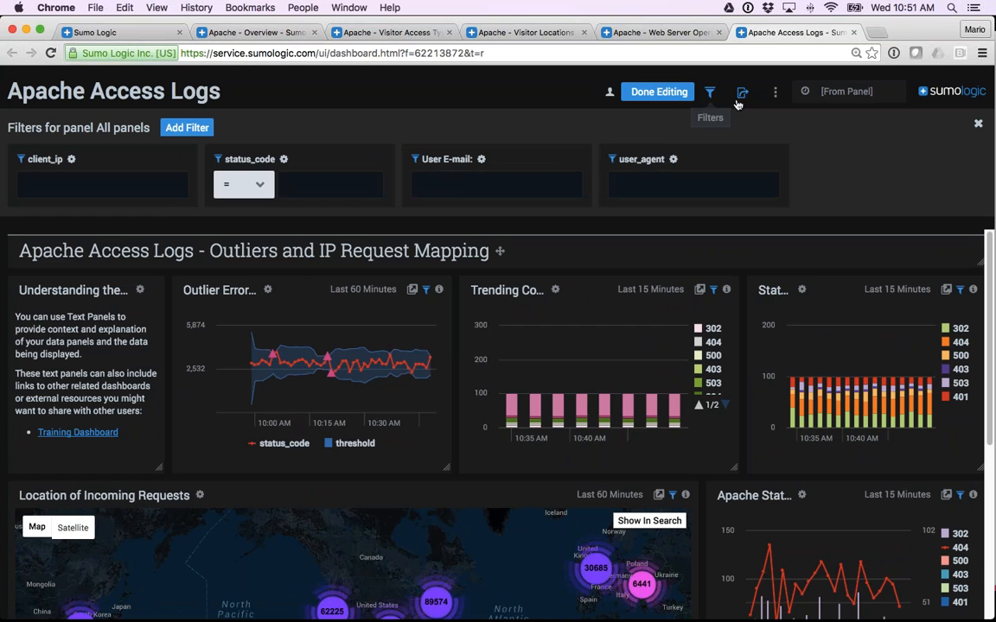
click(979, 126)
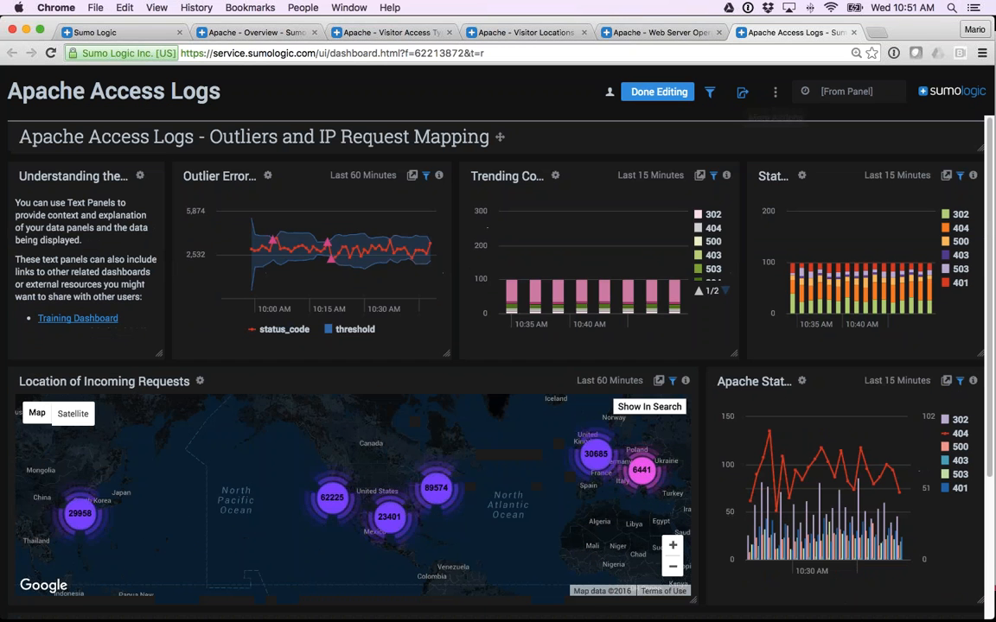
Examine the form for adding a Title or Text panel to the dashboard and cancel it.
click(775, 92)
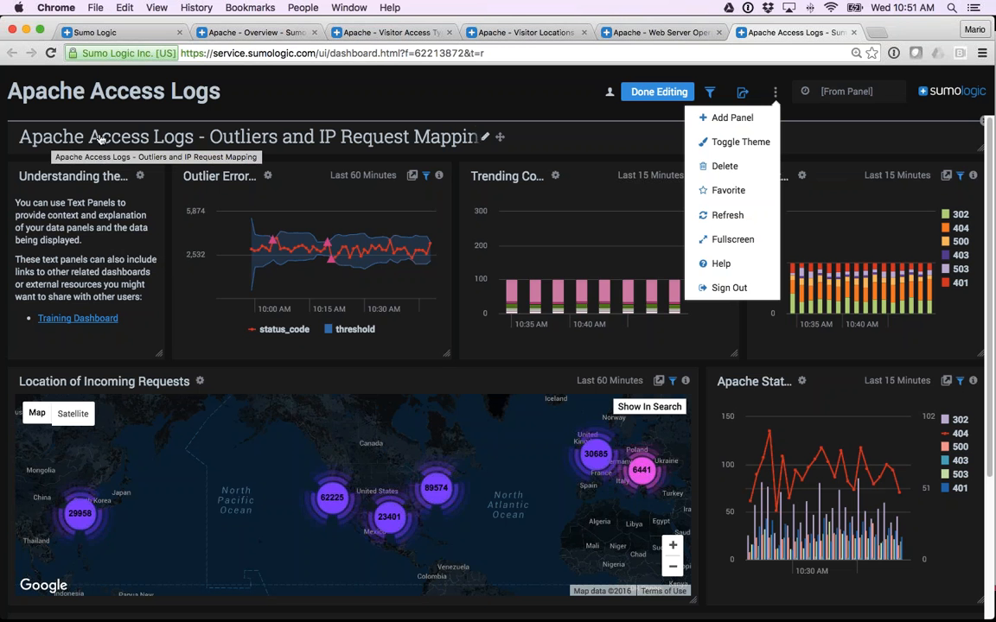
click(719, 116)
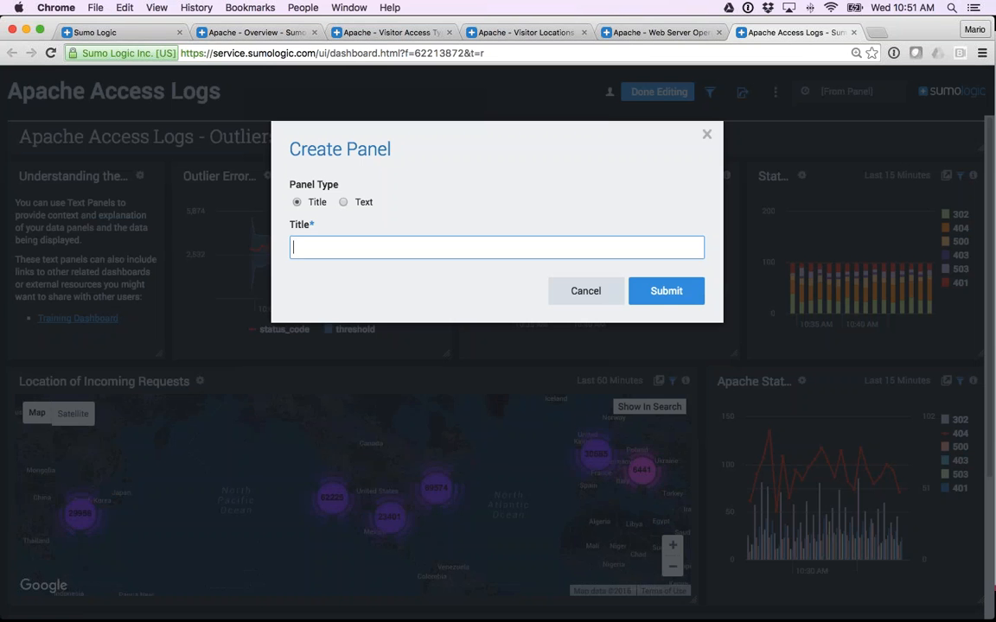
click(585, 291)
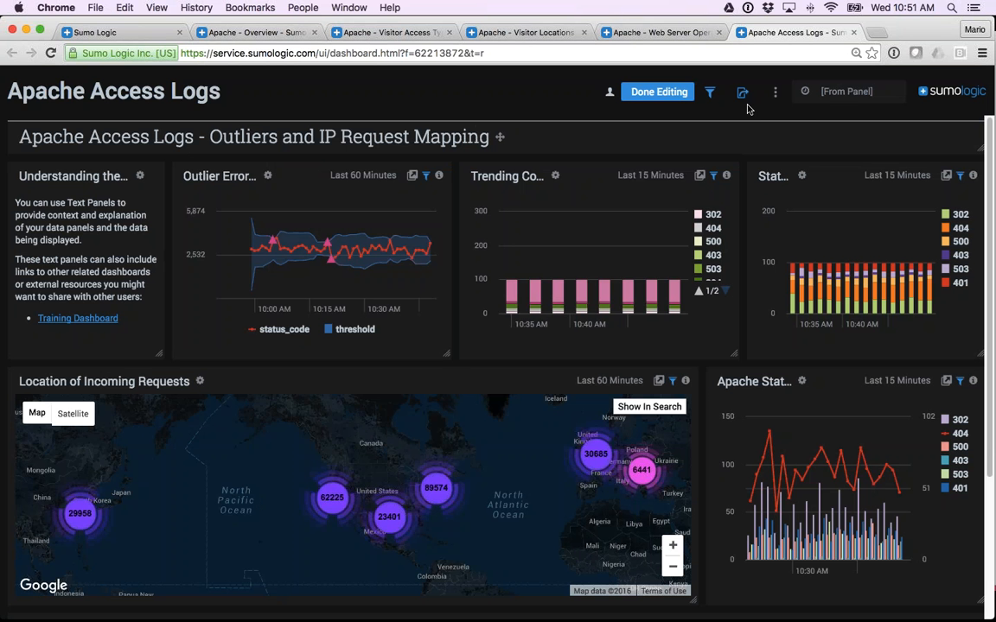
Toggle the dashboard to the light theme and back to dark, and review the remaining edit-mode actions.
click(775, 92)
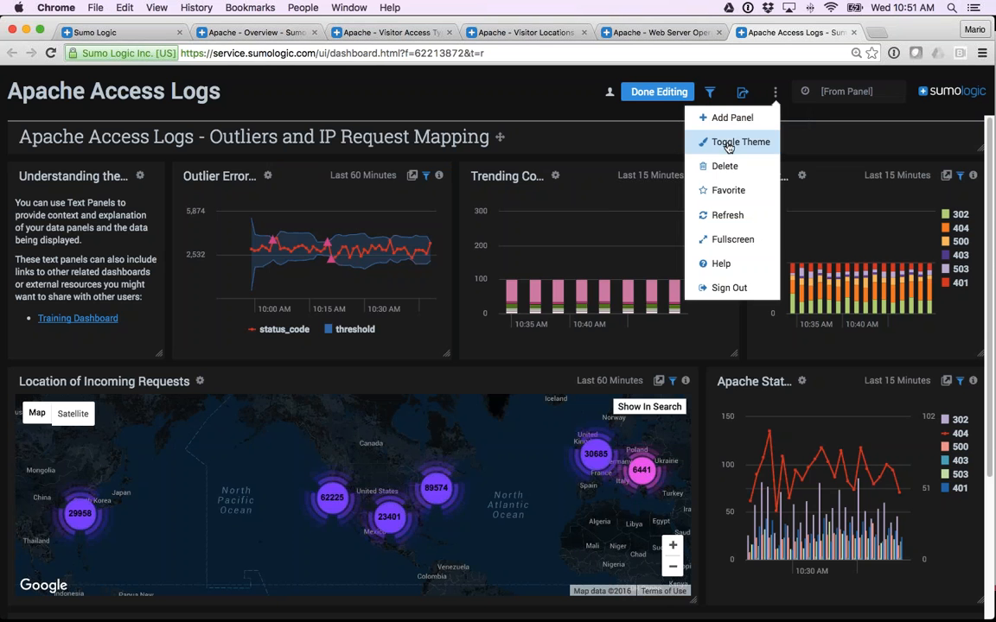
click(728, 147)
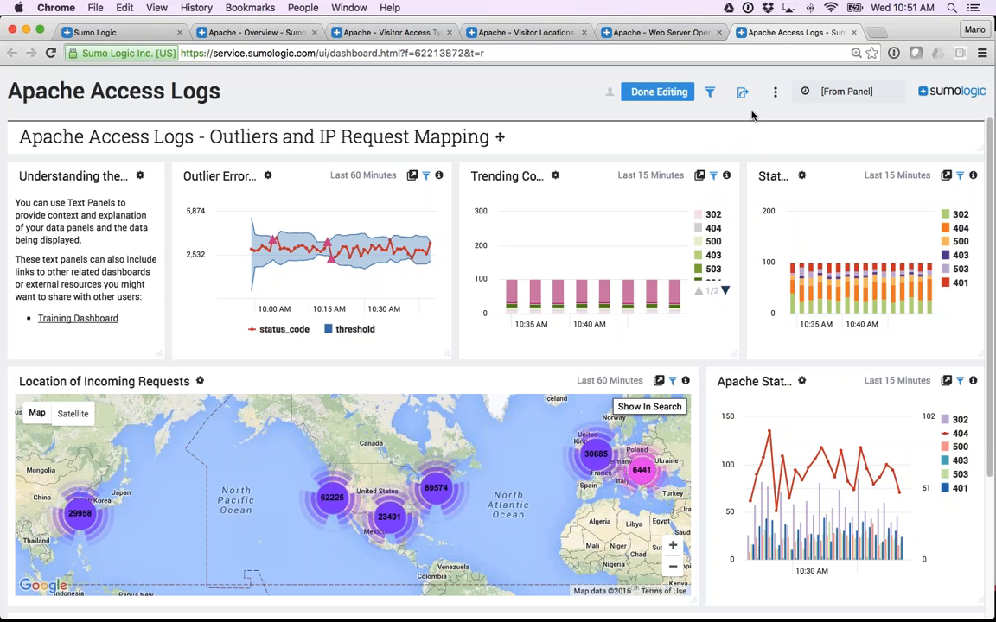
click(774, 91)
click(731, 145)
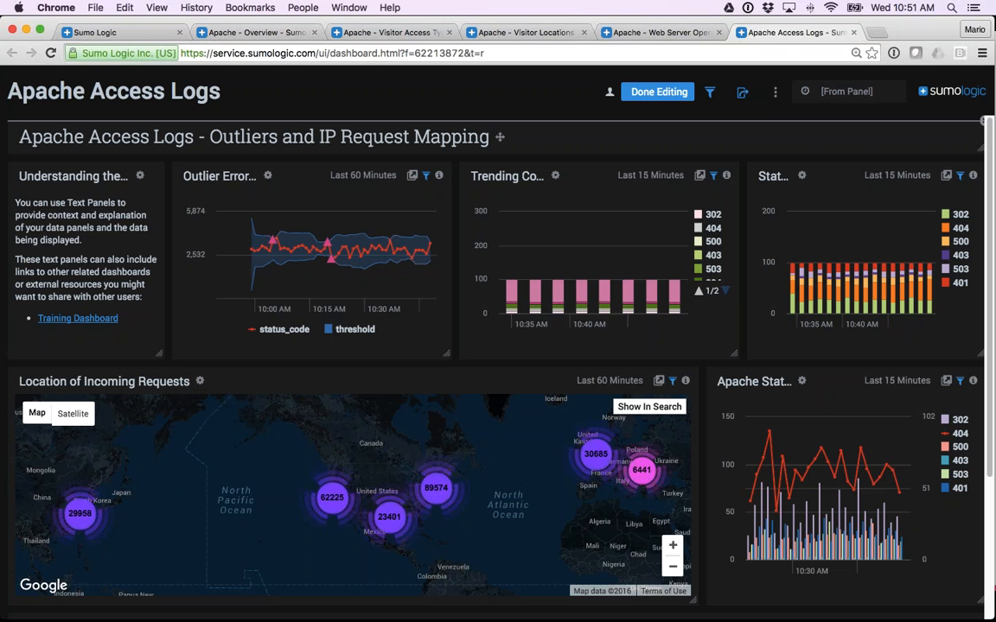
click(775, 92)
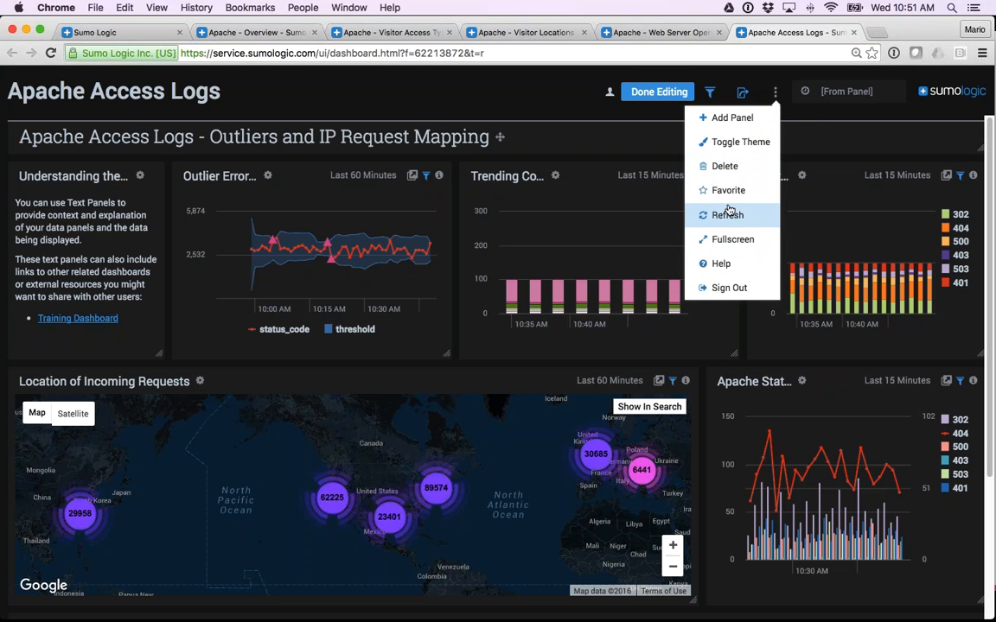
click(811, 119)
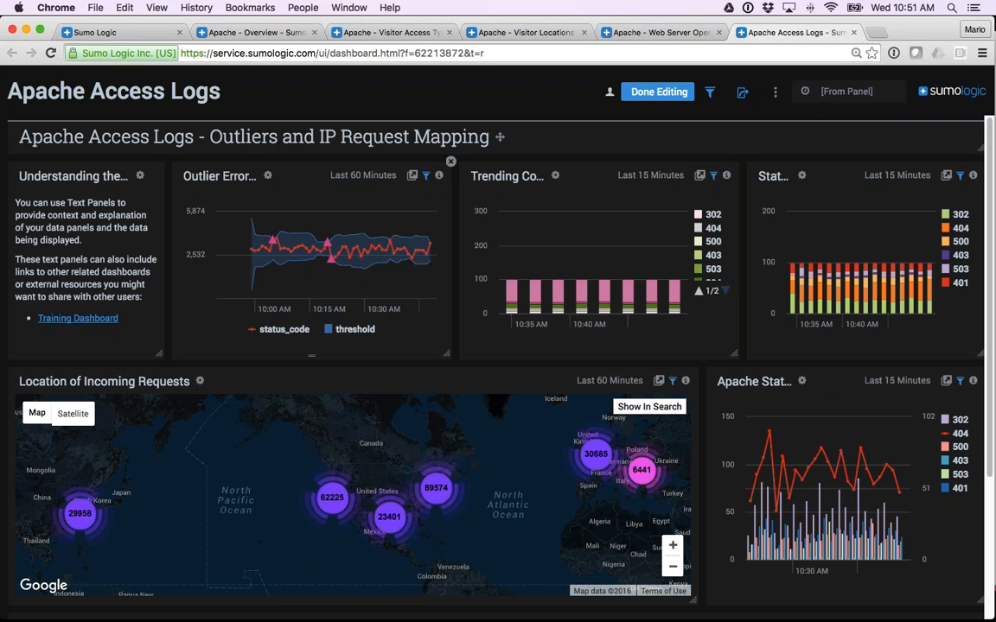
Open the "Apache Access Status codes - Highlight 404s" panel's settings and preview the Bar, Pie and Column chart types.
scroll(619, 265, down, 5)
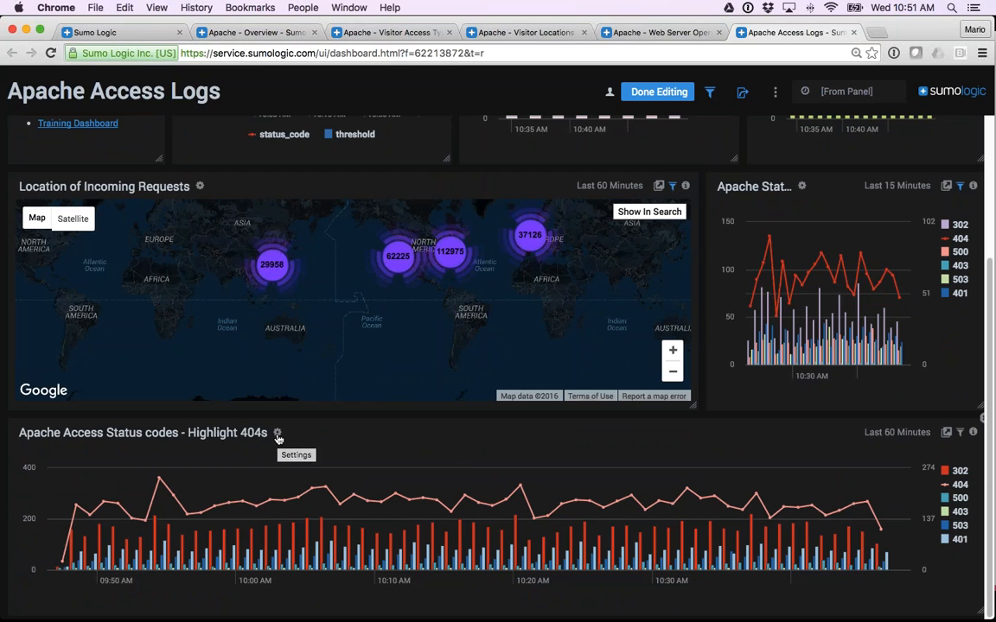
click(278, 435)
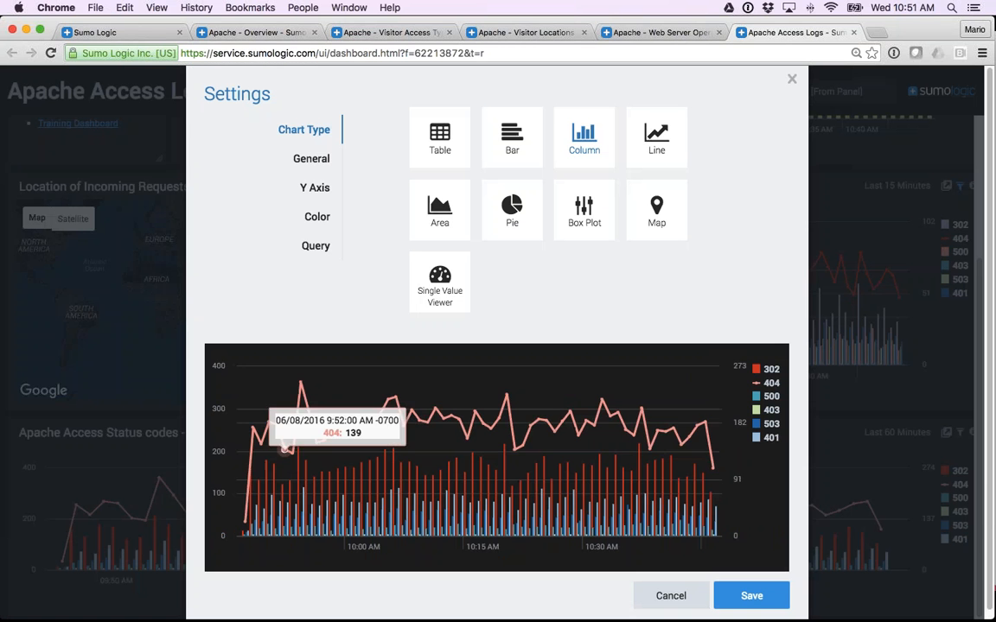
click(511, 147)
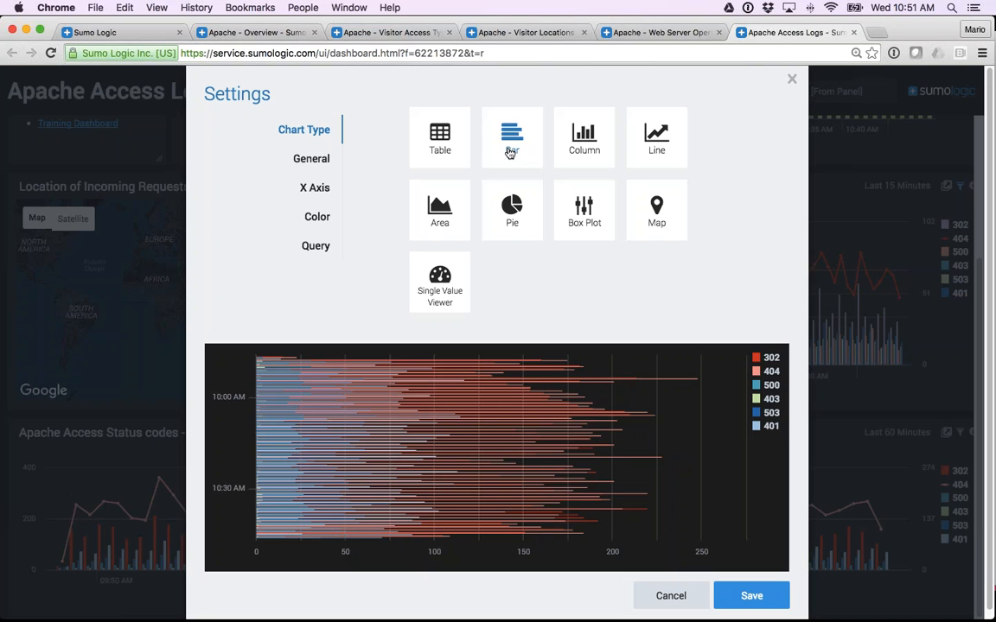
click(513, 210)
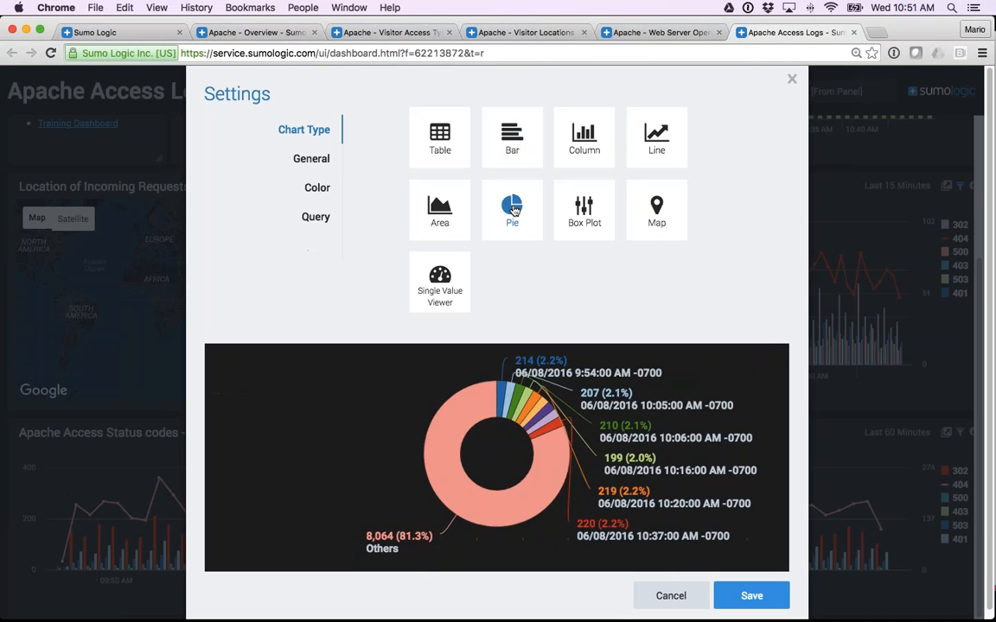
click(585, 152)
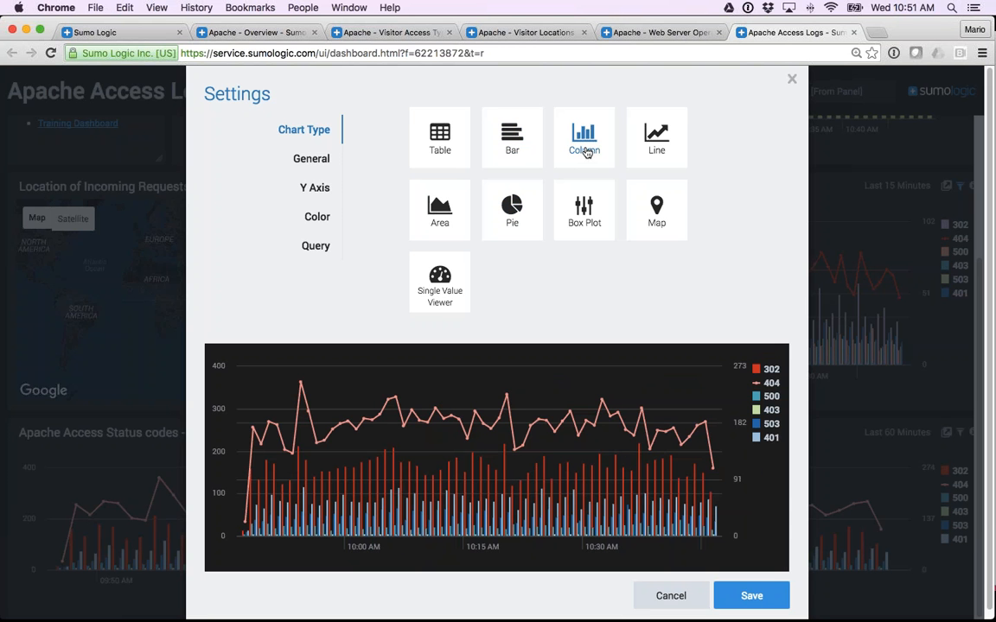
Preview the red, blue, green and purple color palette on the panel's chart and examine the Color By Range option.
click(316, 217)
click(387, 203)
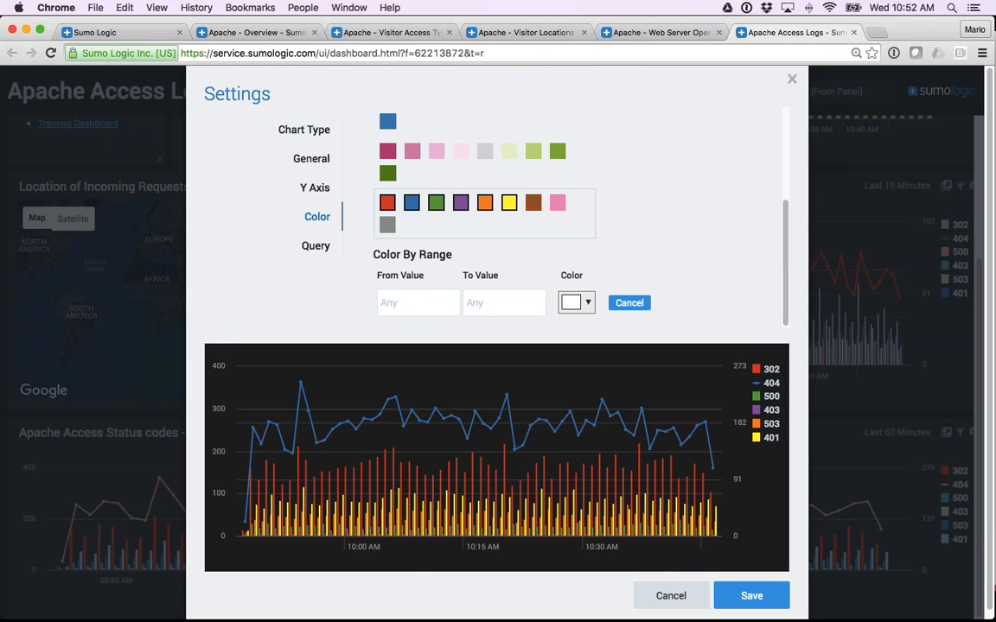
drag(380, 255, 456, 257)
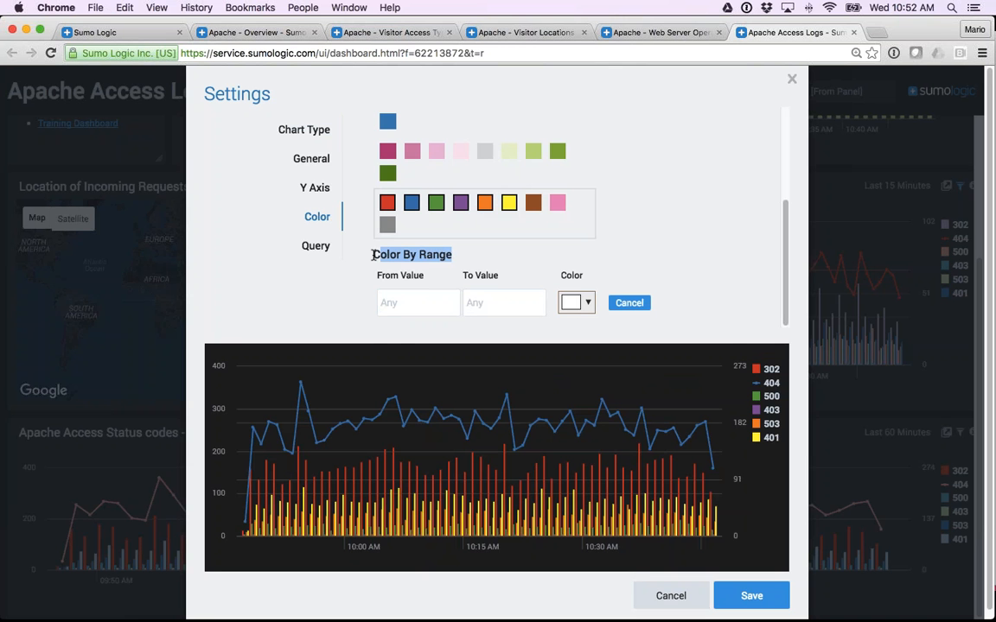
Examine the panel's General and Y Axis settings, including dashboard linking, and cancel the settings changes.
click(309, 161)
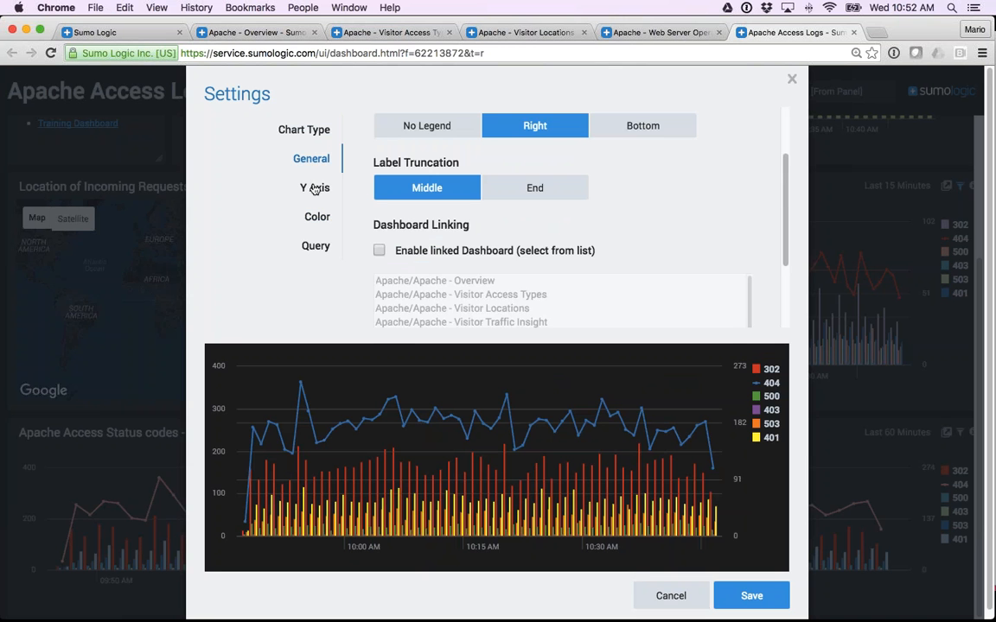
click(314, 189)
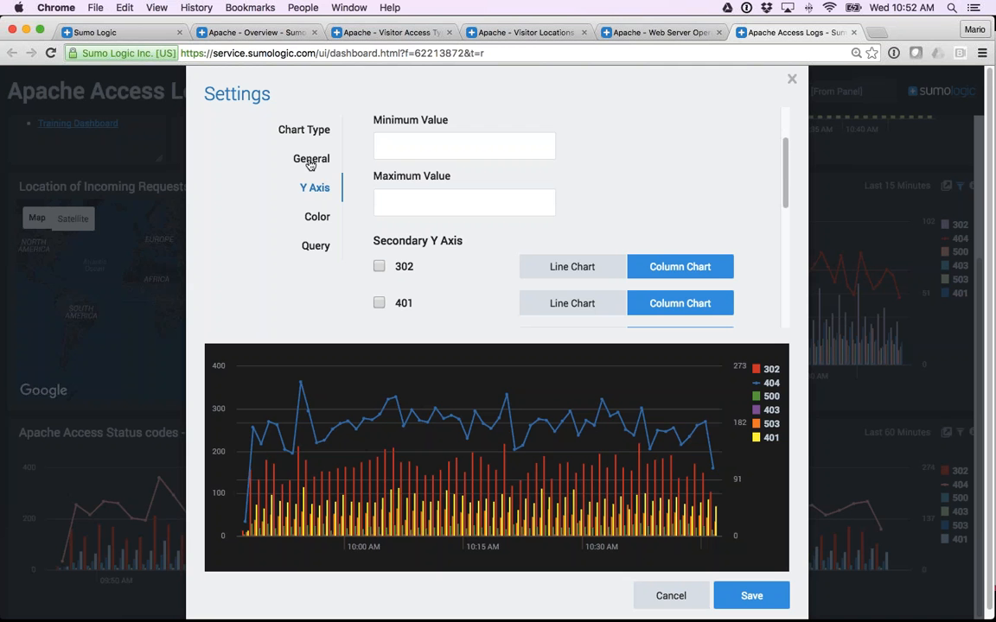
click(310, 163)
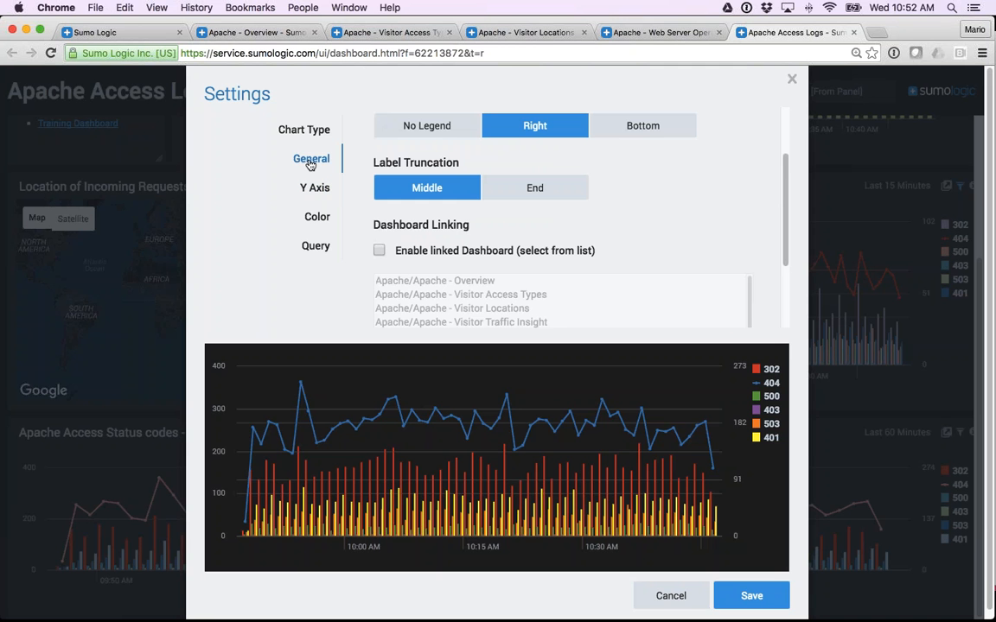
click(671, 596)
Finish editing the dashboard and open the linked Apache - Visitor Locations dashboard from an outlier in the Outlier Errors panel.
scroll(496, 376, up, 5)
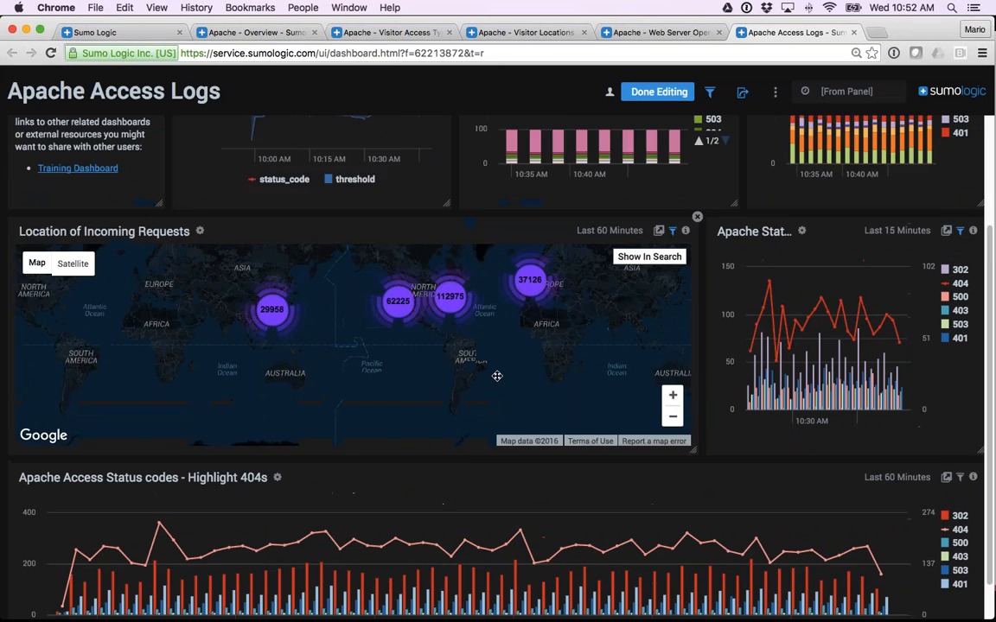
scroll(496, 376, up, 2)
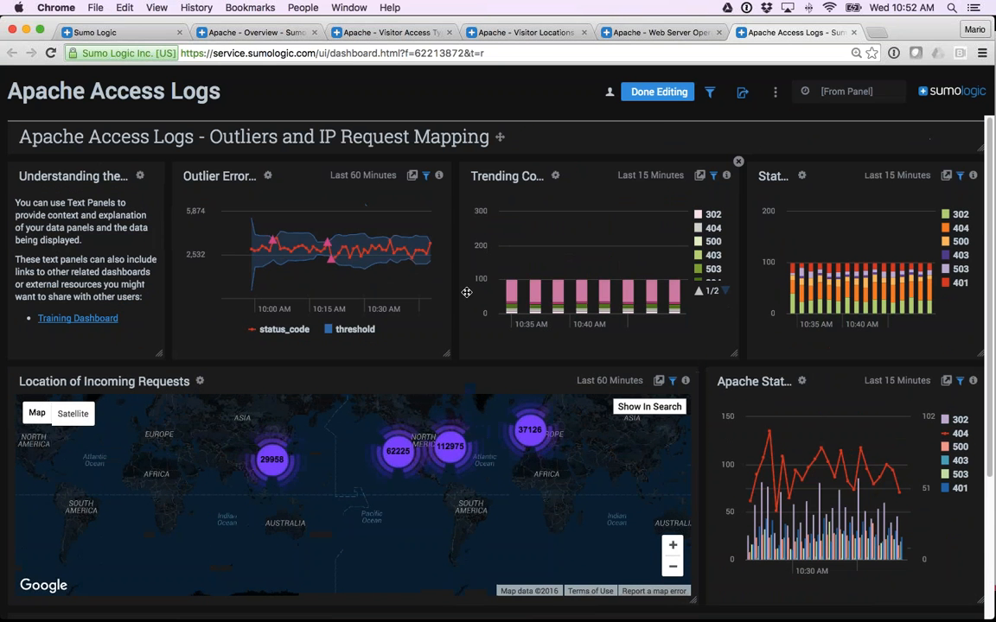
click(657, 92)
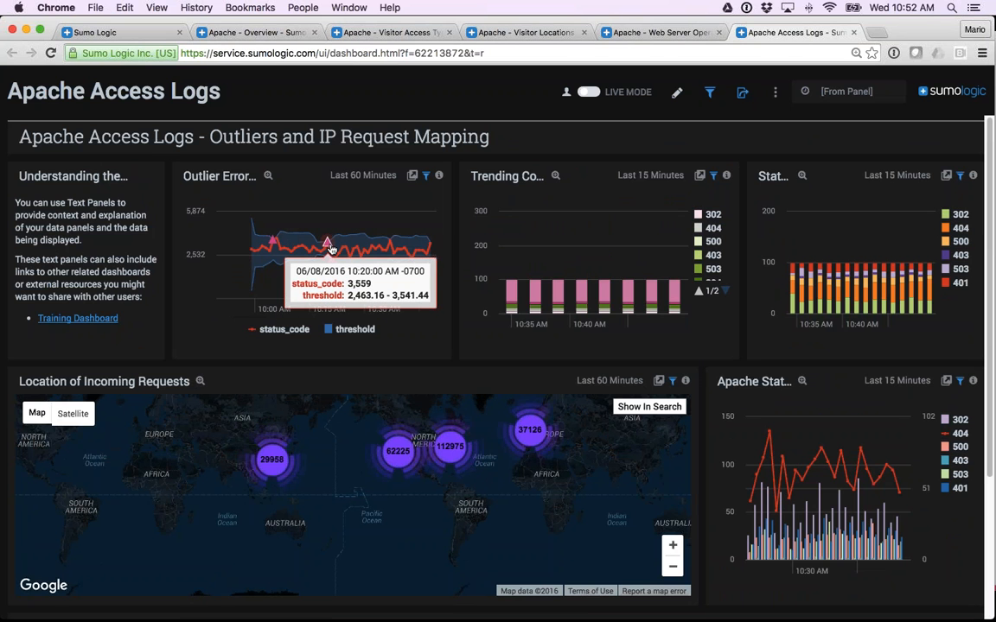
click(331, 233)
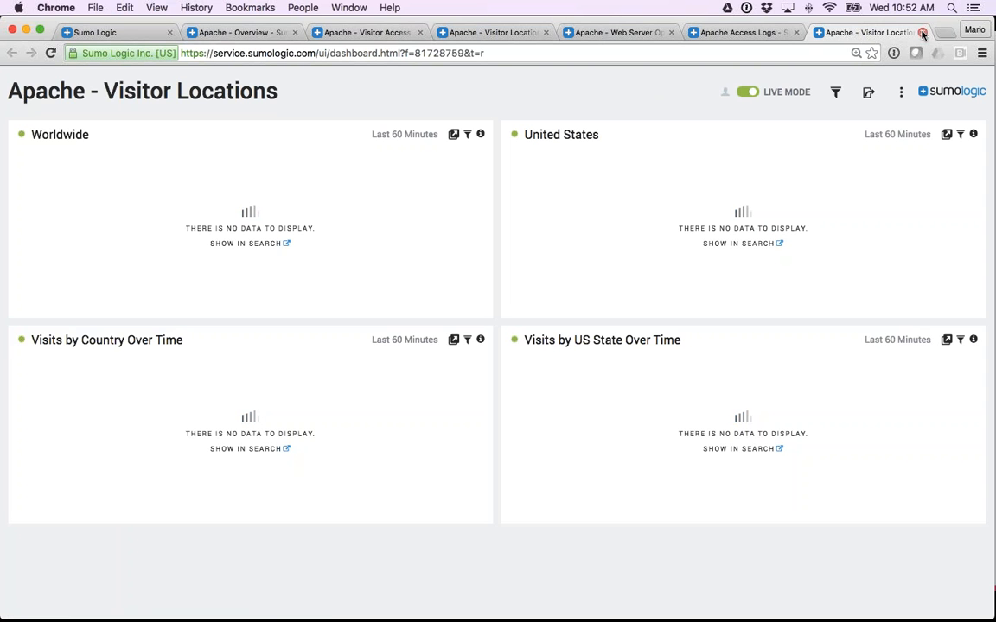
Switch to the Apache - Overview dashboard and zoom its Visitor Locations map into the eastern United States cluster.
click(240, 32)
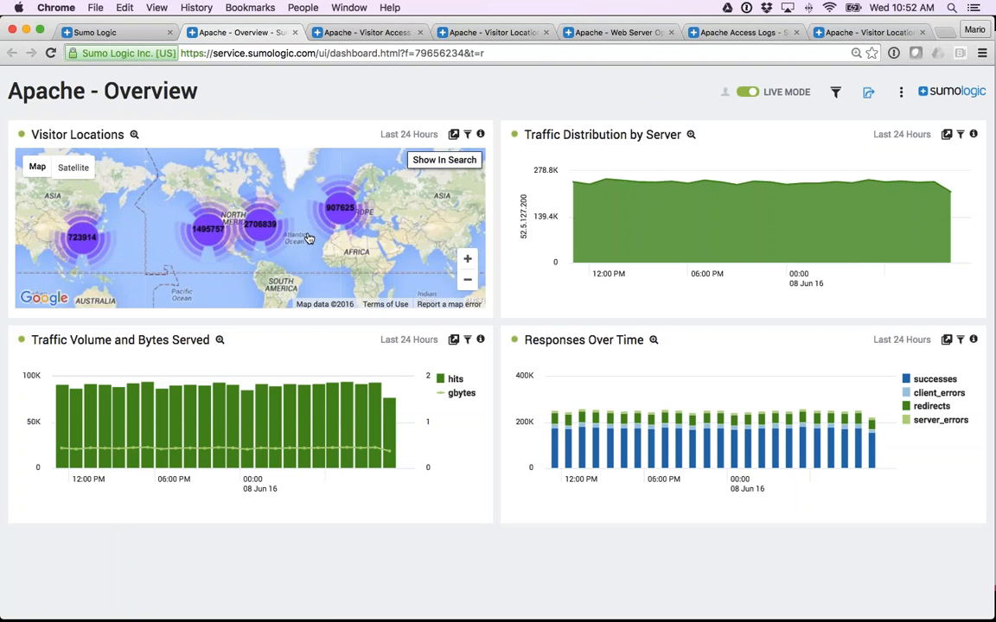
click(262, 227)
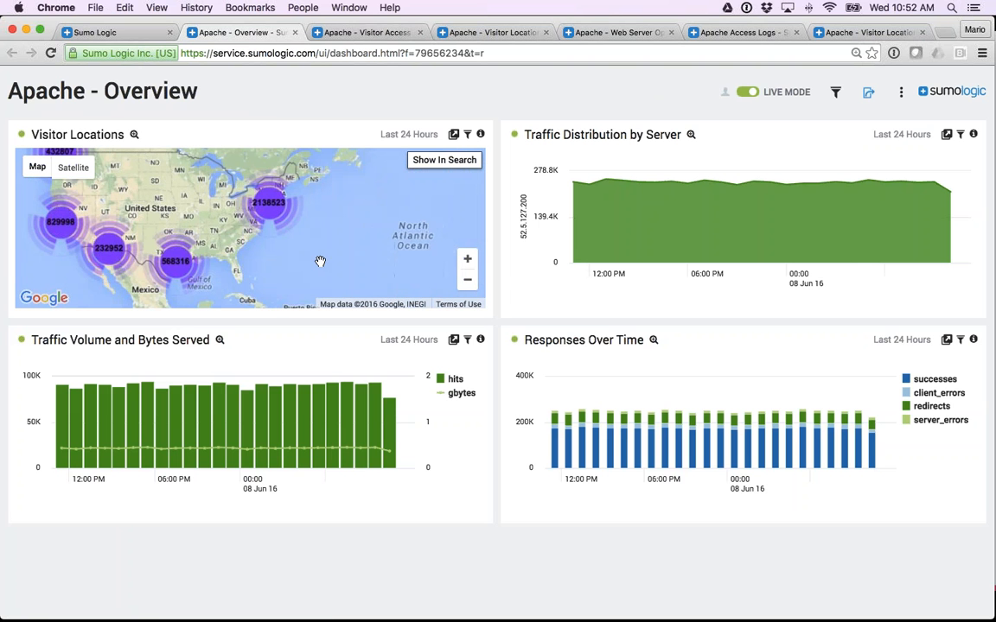
Inspect data points in the Responses Over Time and Traffic Distribution by Server panels, and close the Apache - Overview dashboard.
mouse_move(702, 384)
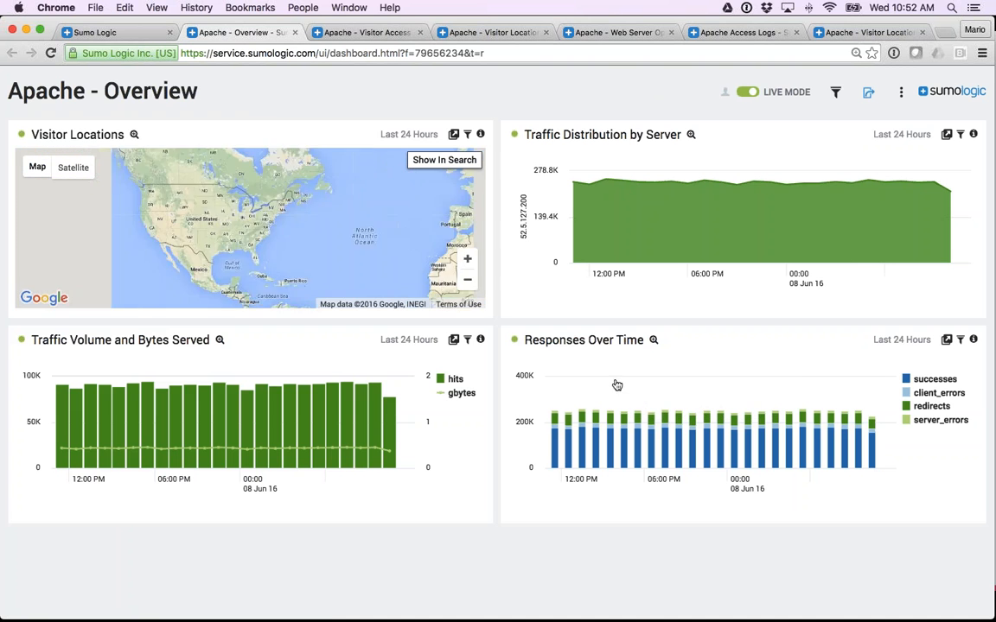
click(670, 424)
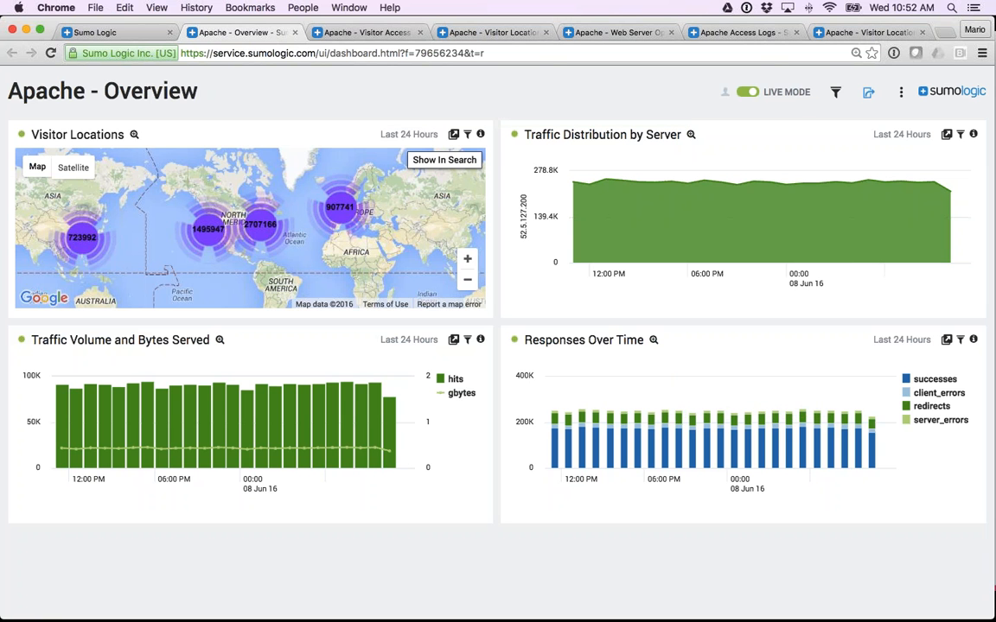
mouse_move(674, 229)
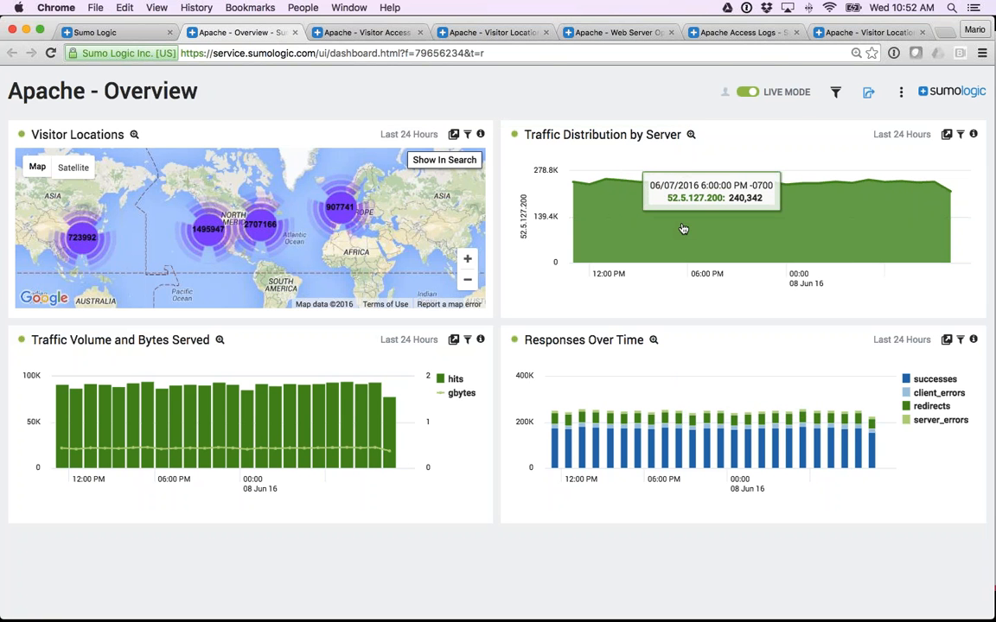
click(683, 229)
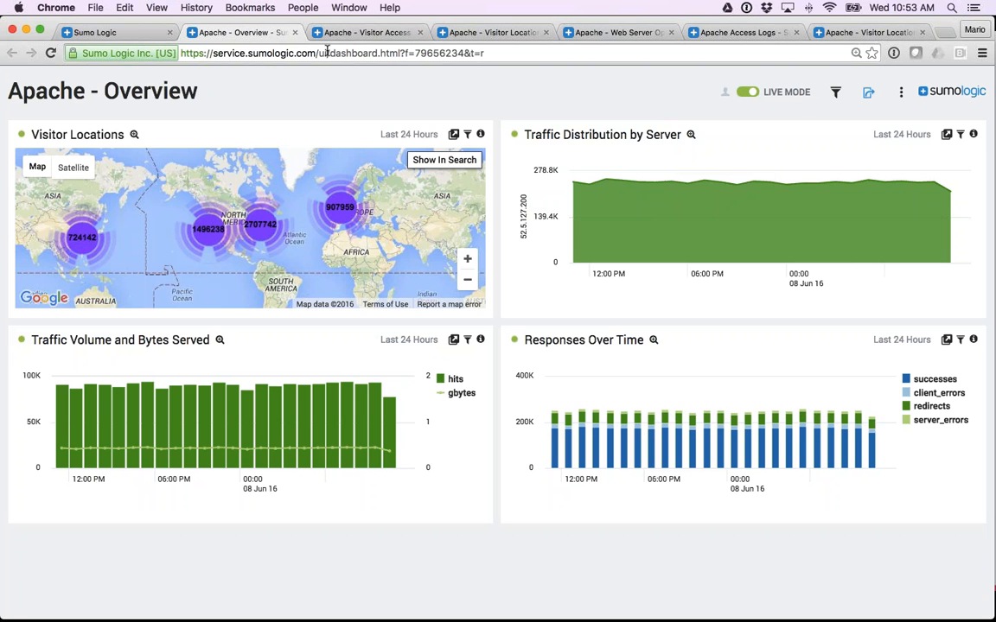
click(295, 33)
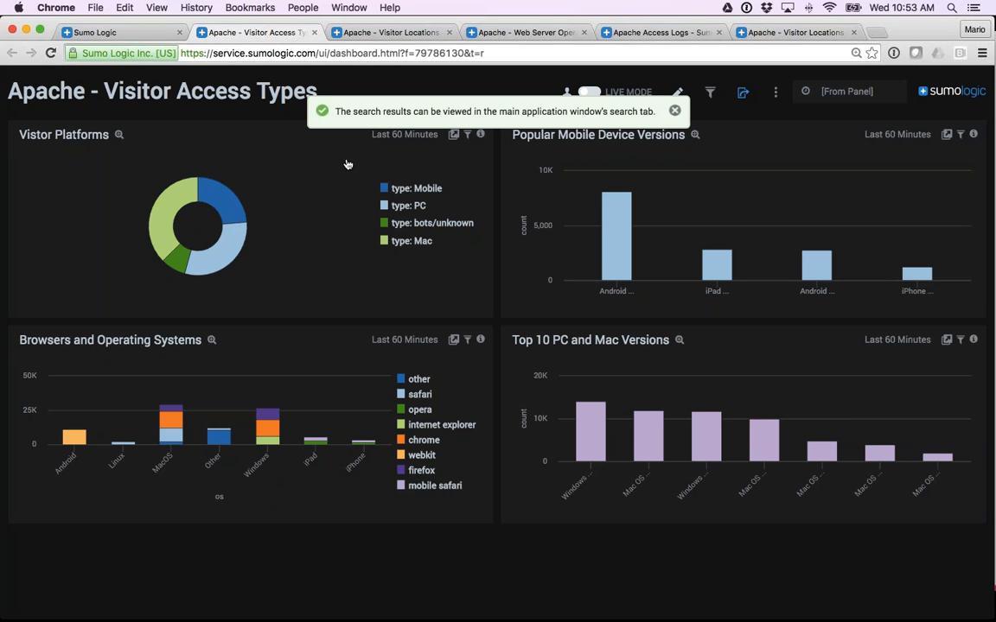
Dismiss the search results notification on the Apache - Visitor Access Types dashboard and close the linked live-mode Apache - Visitor Locations dashboard.
click(674, 110)
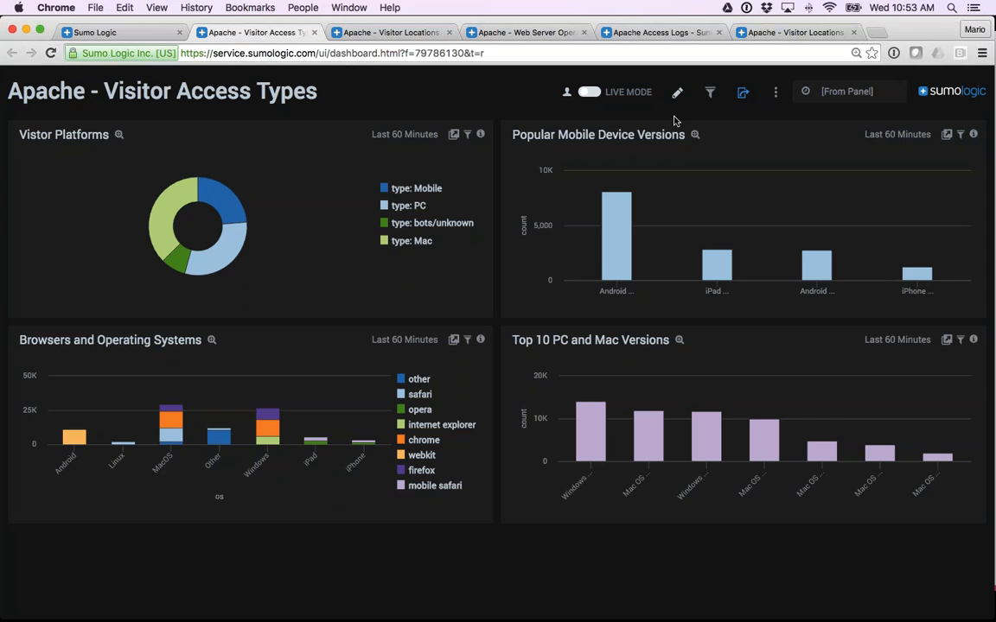
click(131, 34)
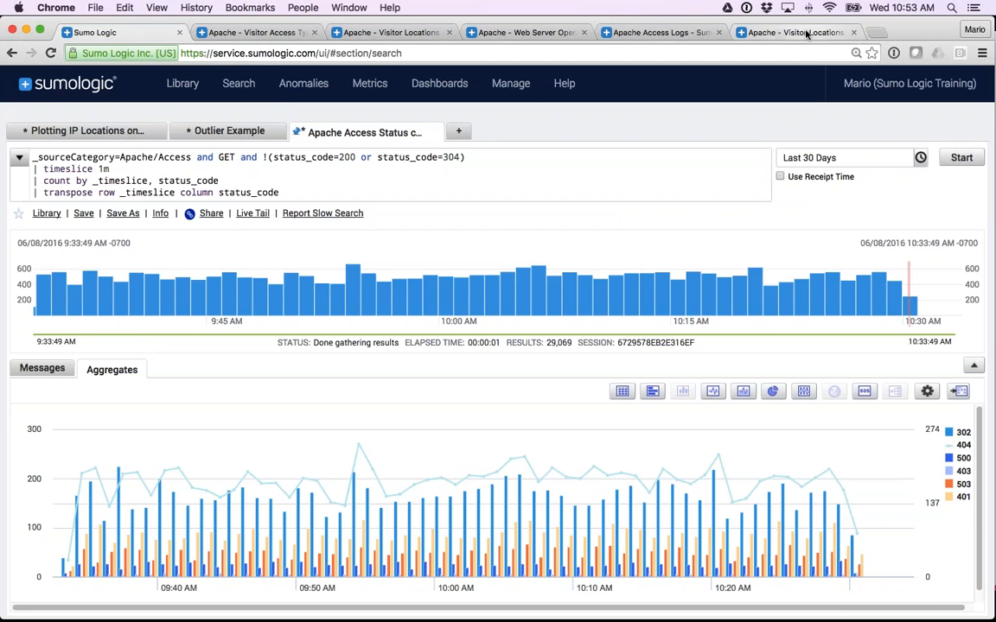
click(735, 33)
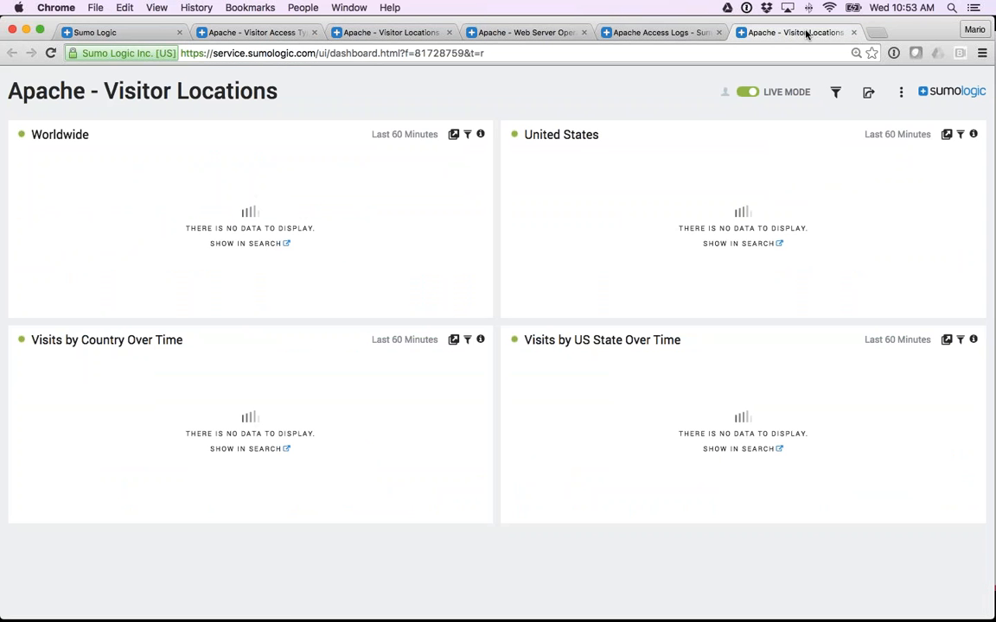
click(852, 33)
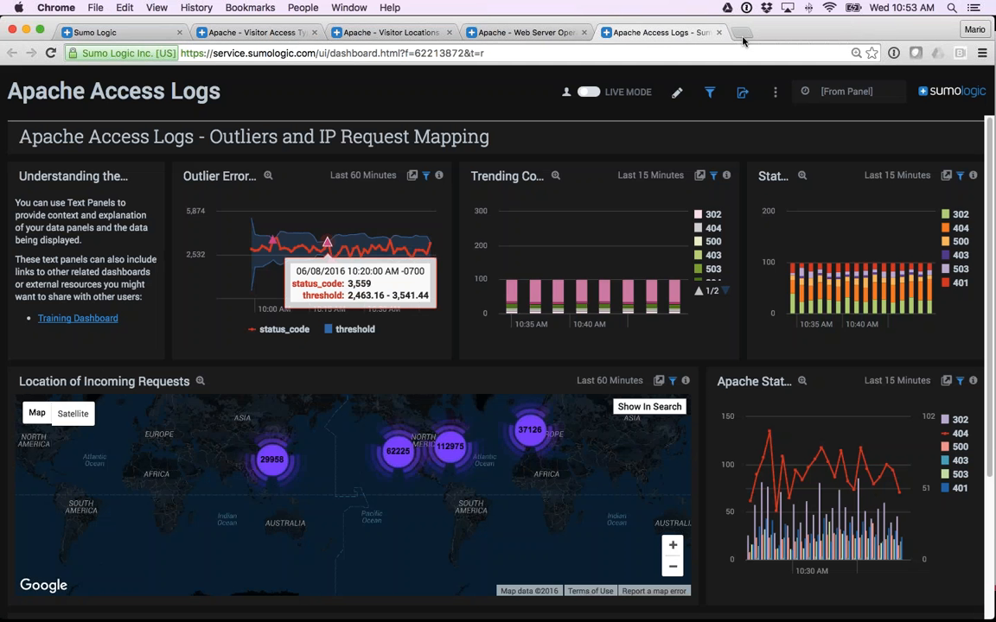
Open the Apache - Visitor Traffic Insight dashboard linked from the Trending panel's chart and close it again.
click(604, 226)
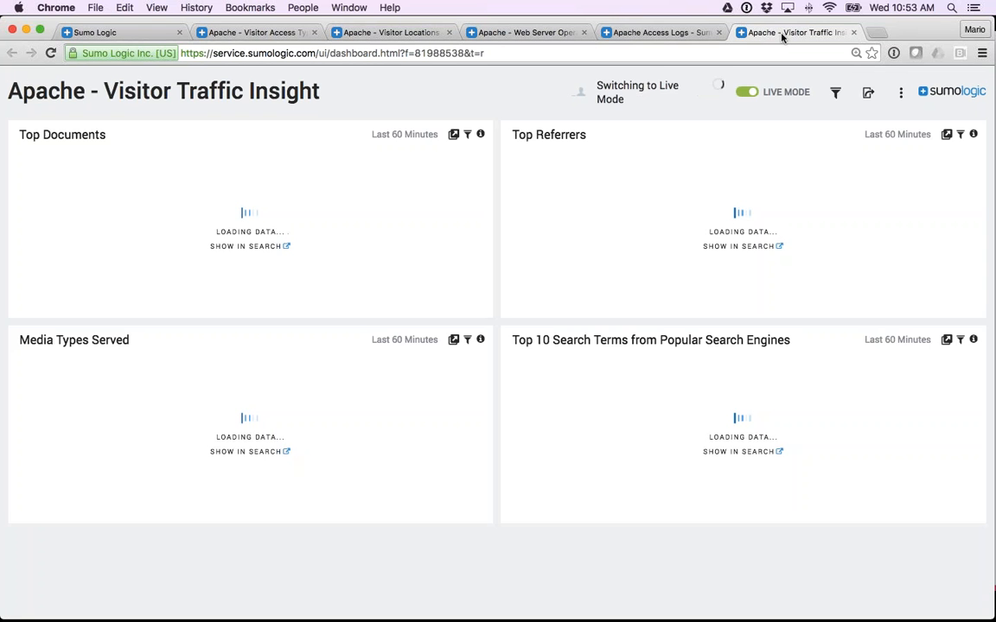
click(852, 33)
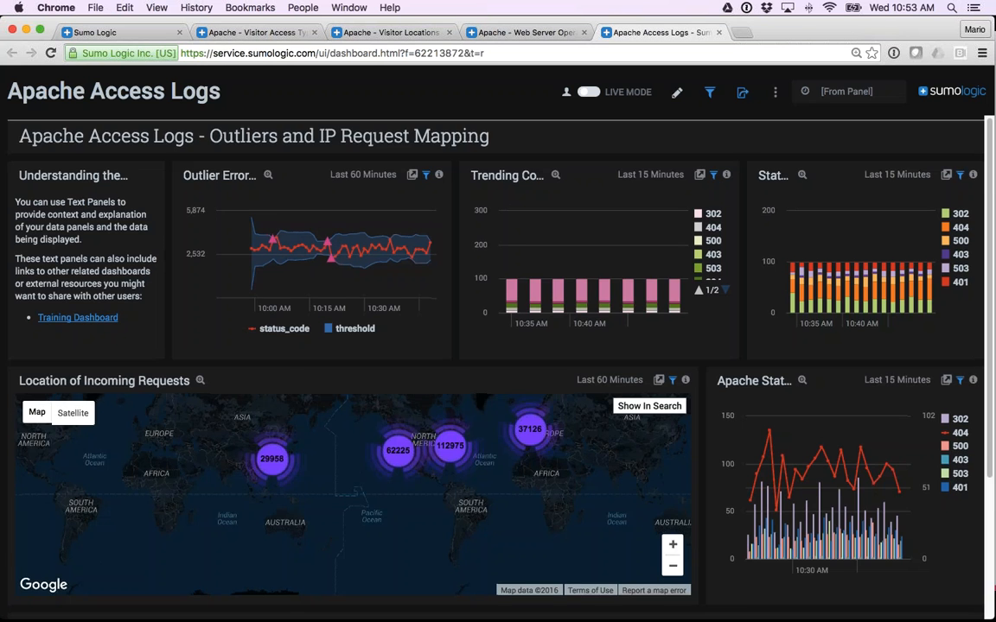
Open the Apache Access Status codes - Highlight 404s panel's query in the main search page from its chart and accept the search start.
scroll(498, 345, down, 2)
scroll(394, 474, down, 5)
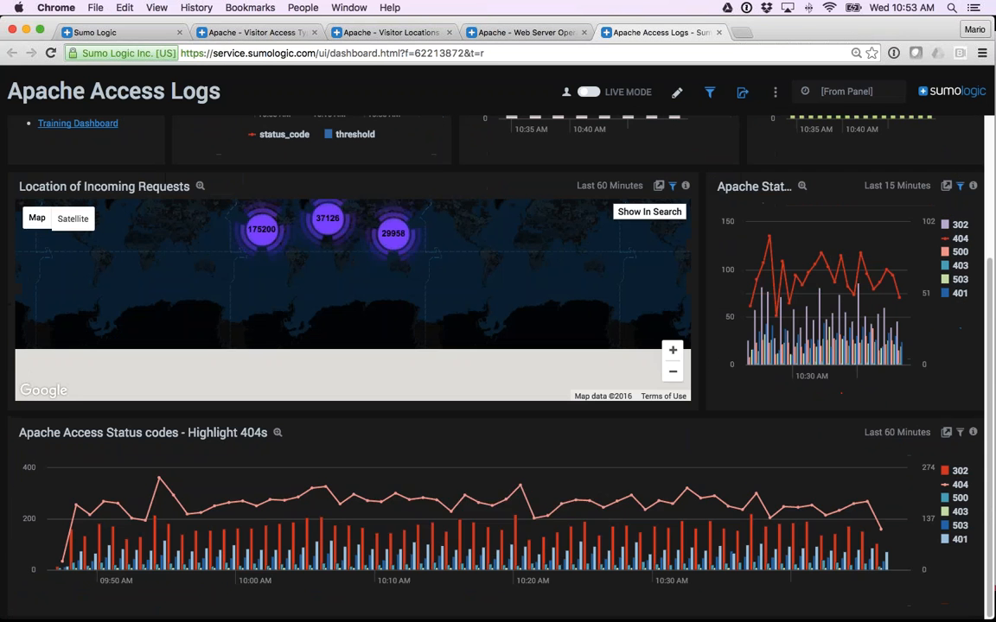
click(397, 491)
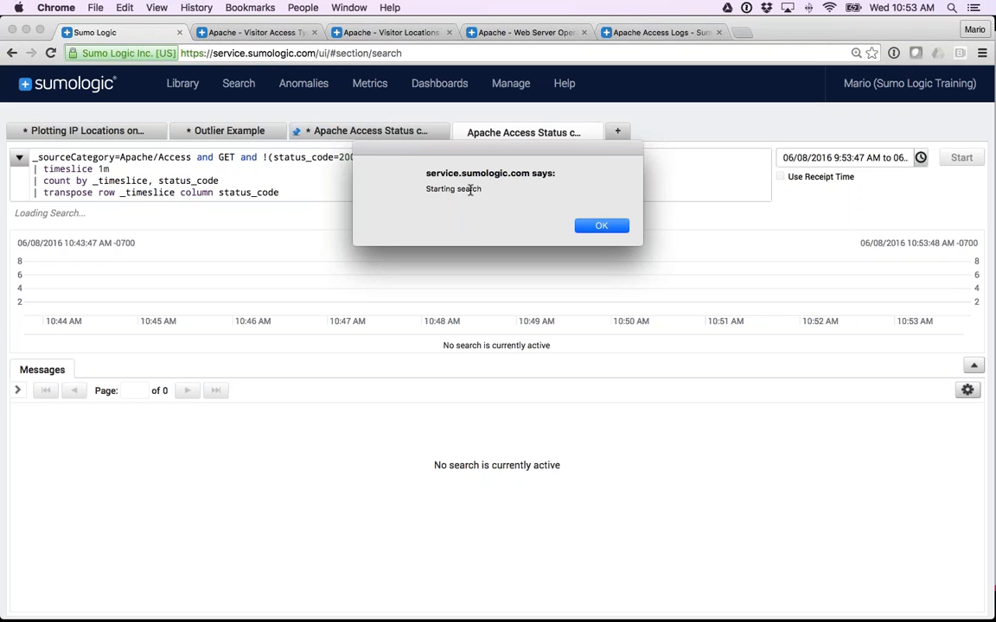
click(602, 226)
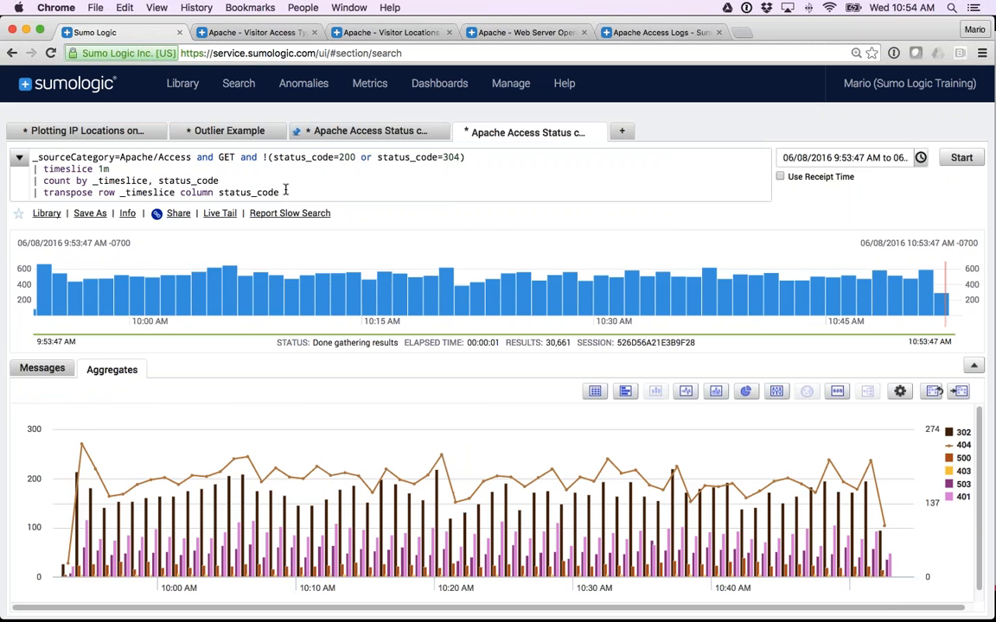
Remove the "and !(status_code=200 or status_code=304)" condition from the Apache access query and rerun the search.
drag(275, 192, 31, 160)
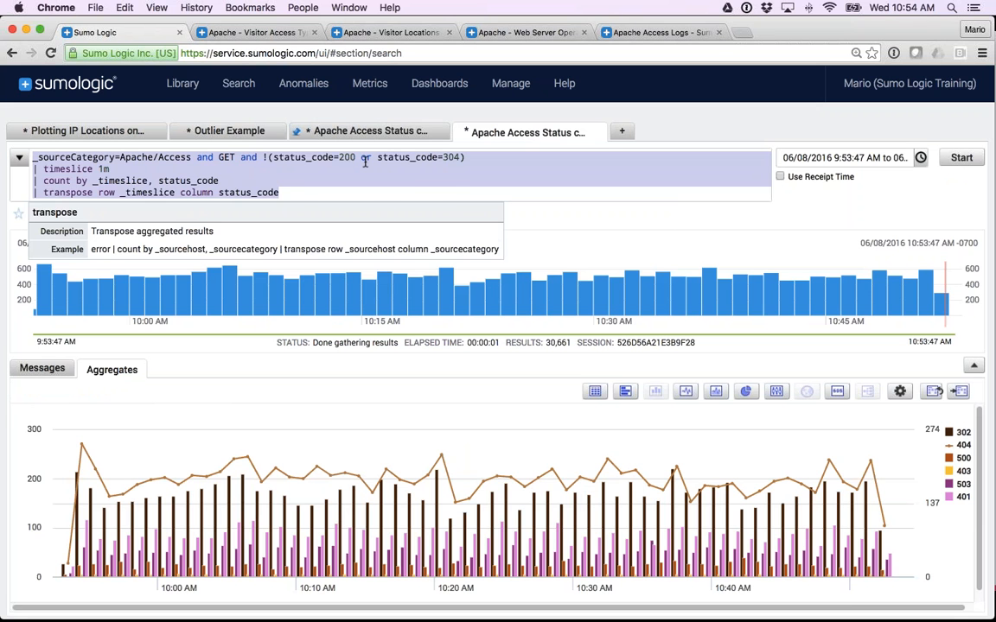
click(329, 158)
click(506, 254)
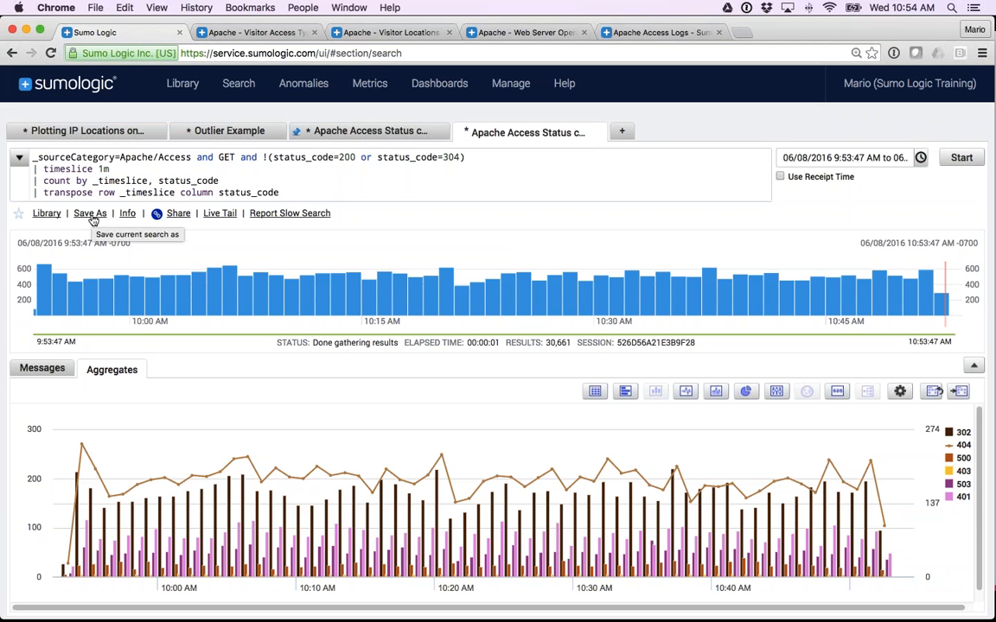
double_click(346, 158)
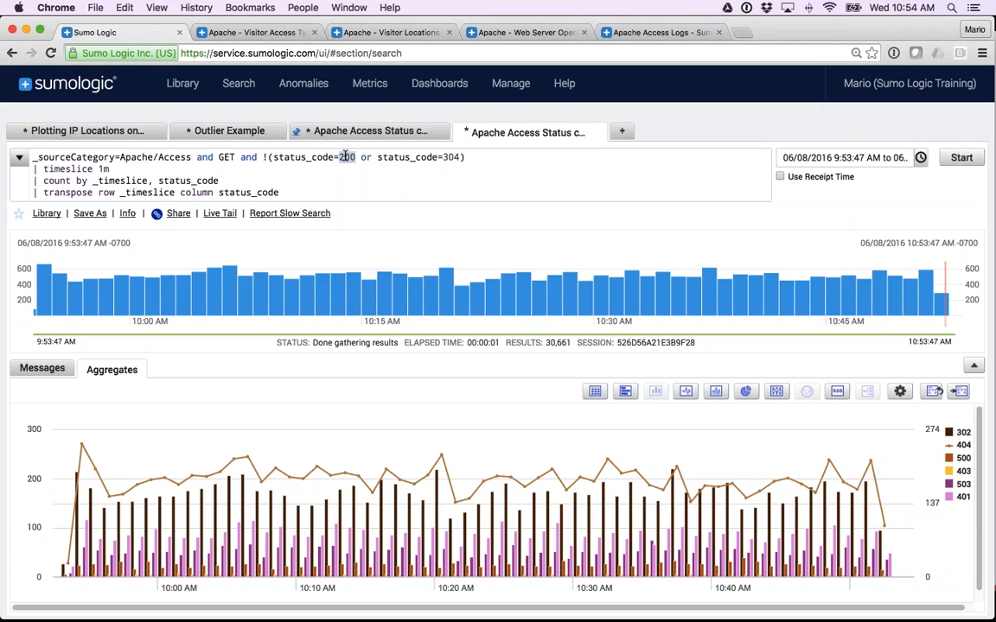
drag(241, 157, 488, 160)
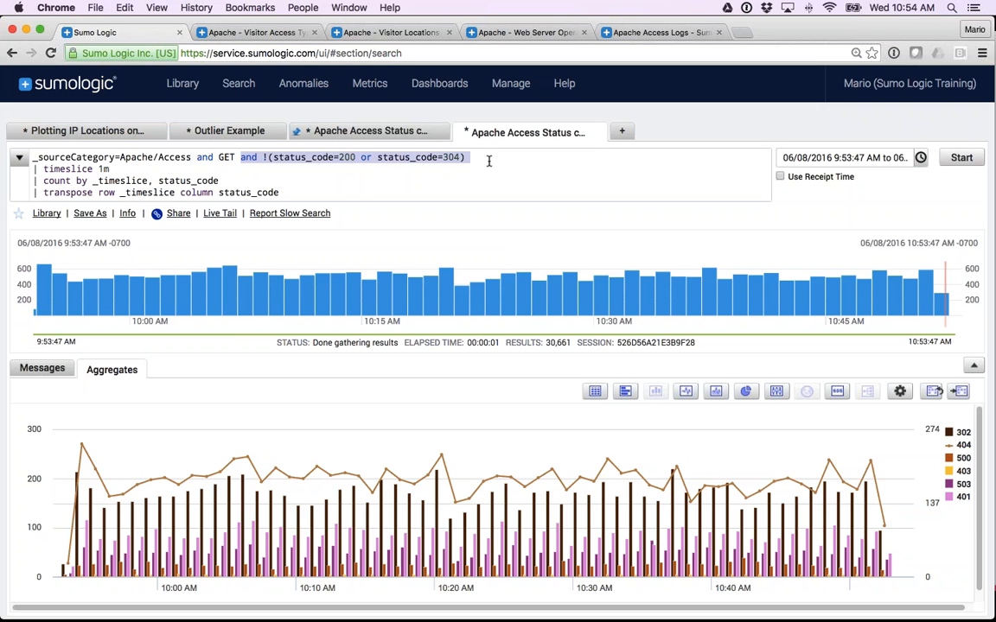
key(BackSpace)
key(BackSpace)
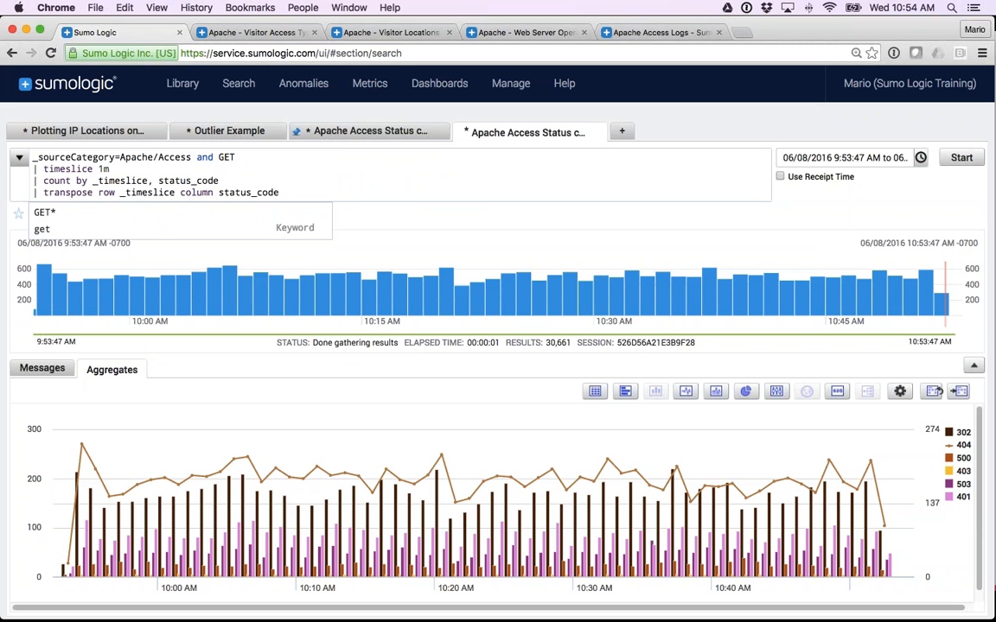
key(Return)
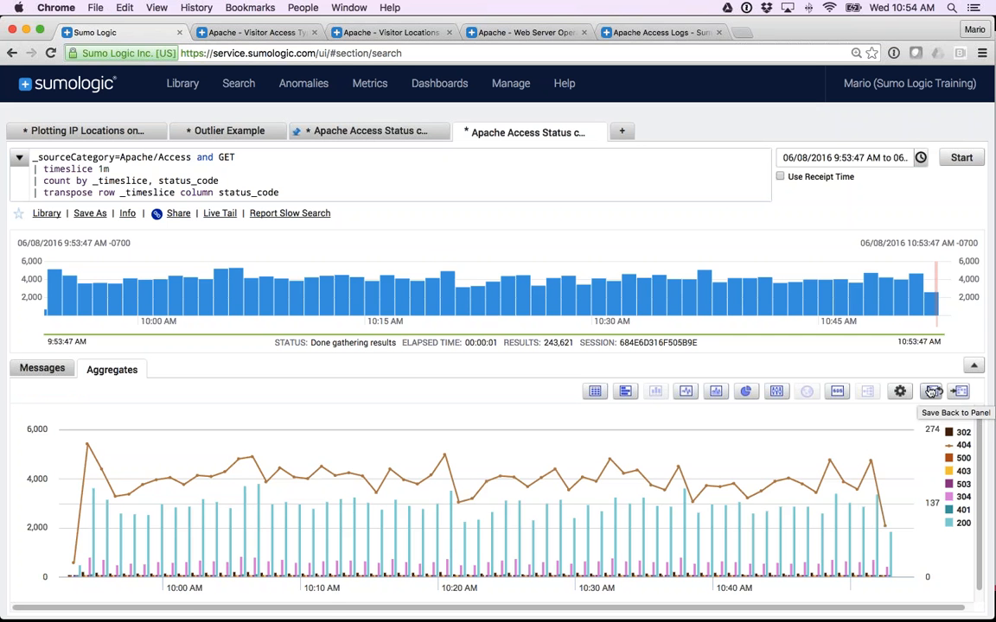
Open the dashboard linked from the Outlier Errors panel on the Apache Access Logs dashboard and return to Apache Access Logs.
click(653, 35)
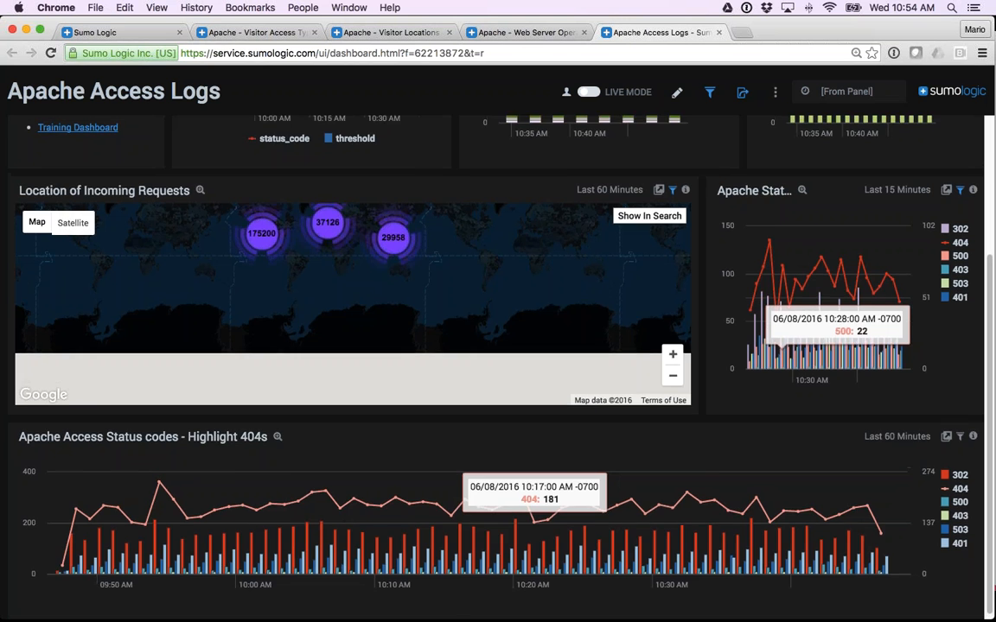
scroll(821, 329, up, 5)
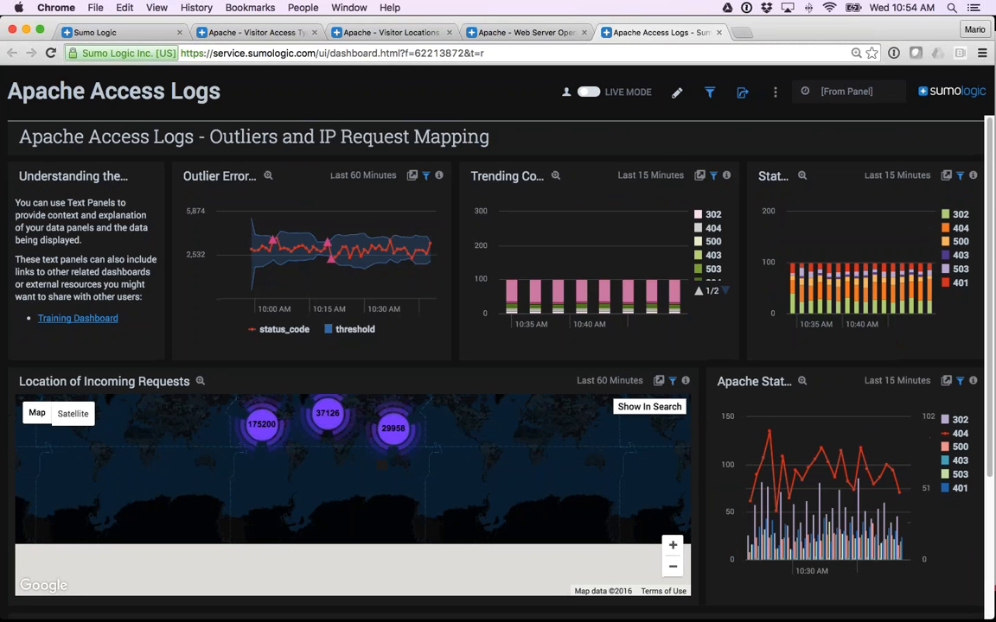
click(331, 222)
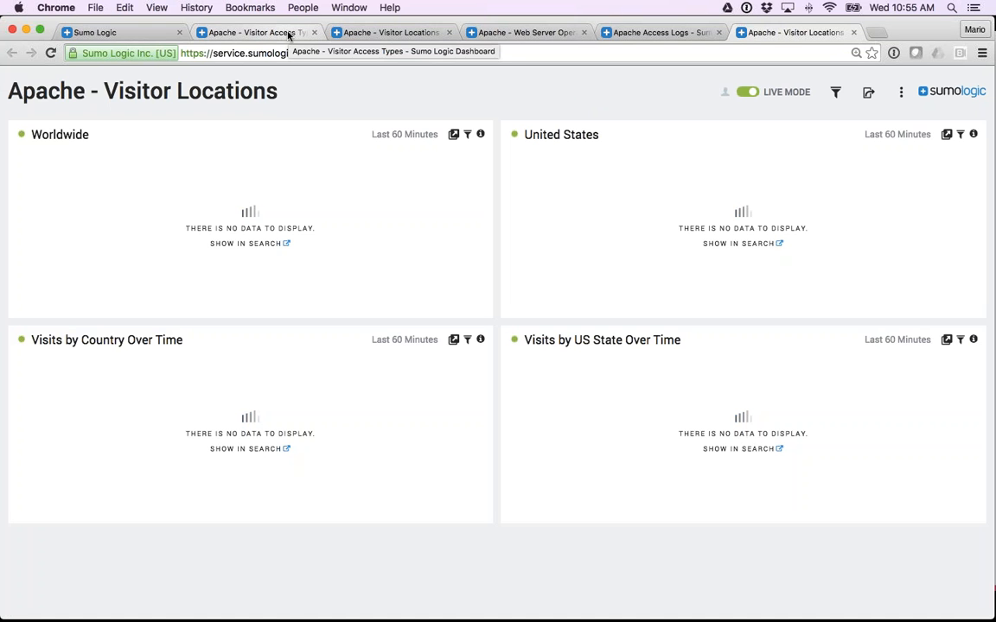
click(652, 33)
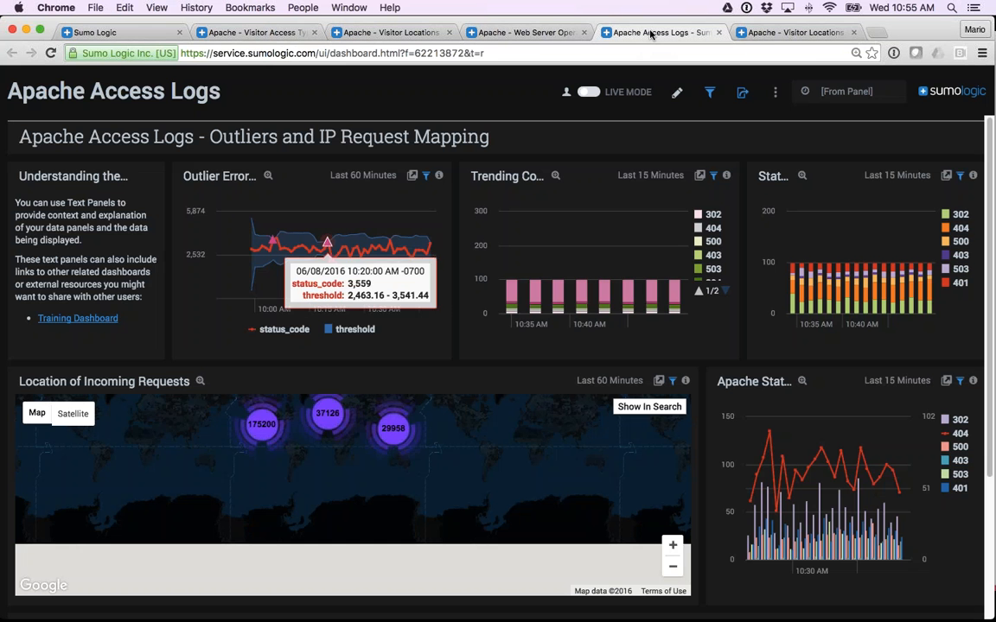
Change the Outlier Errors panel's linked dashboard to Certification Dashboard, save the panel settings and finish editing.
click(677, 92)
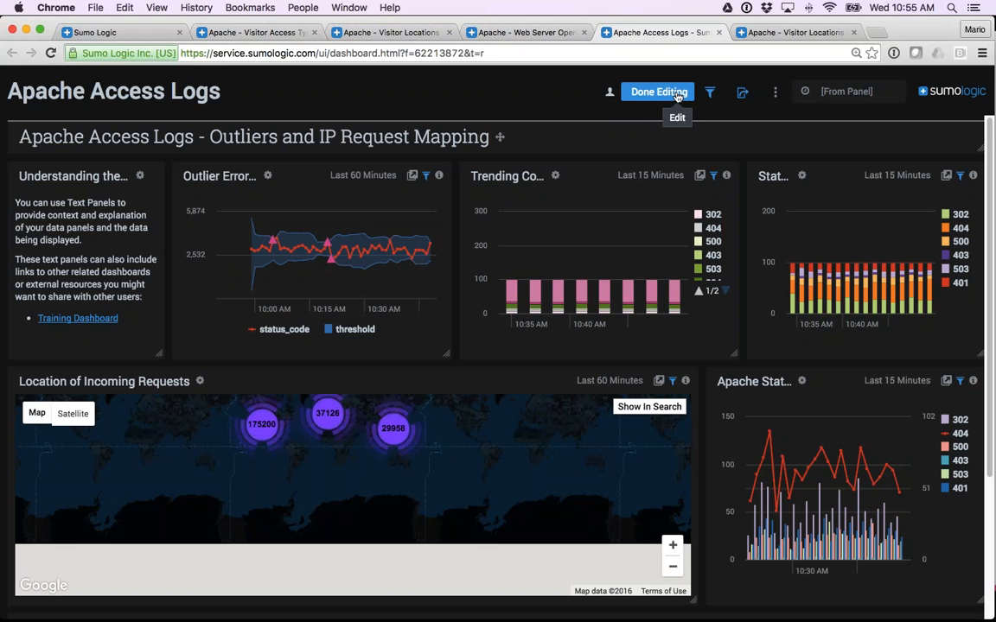
click(268, 178)
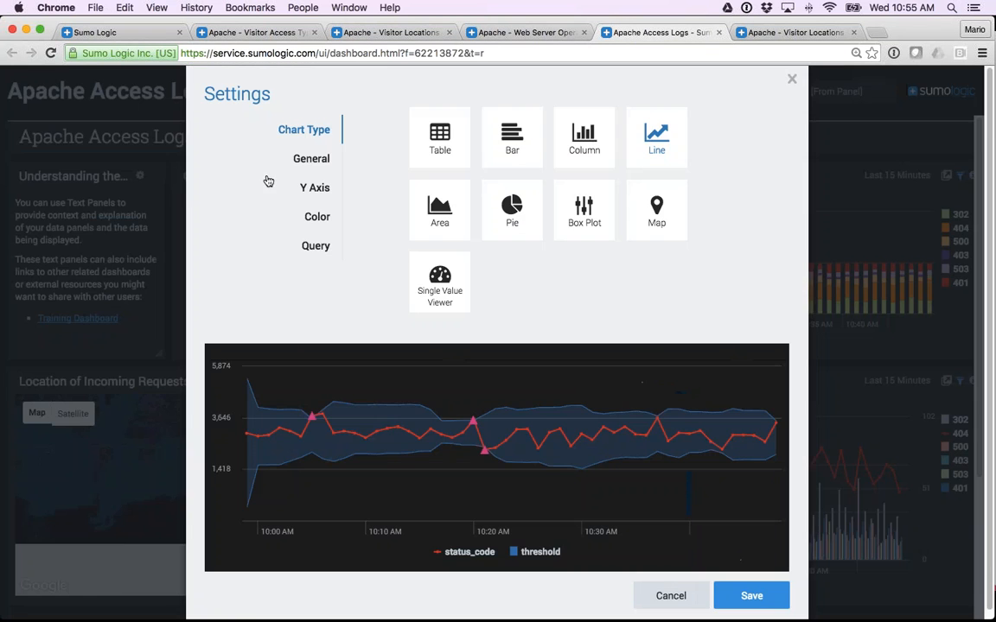
click(309, 168)
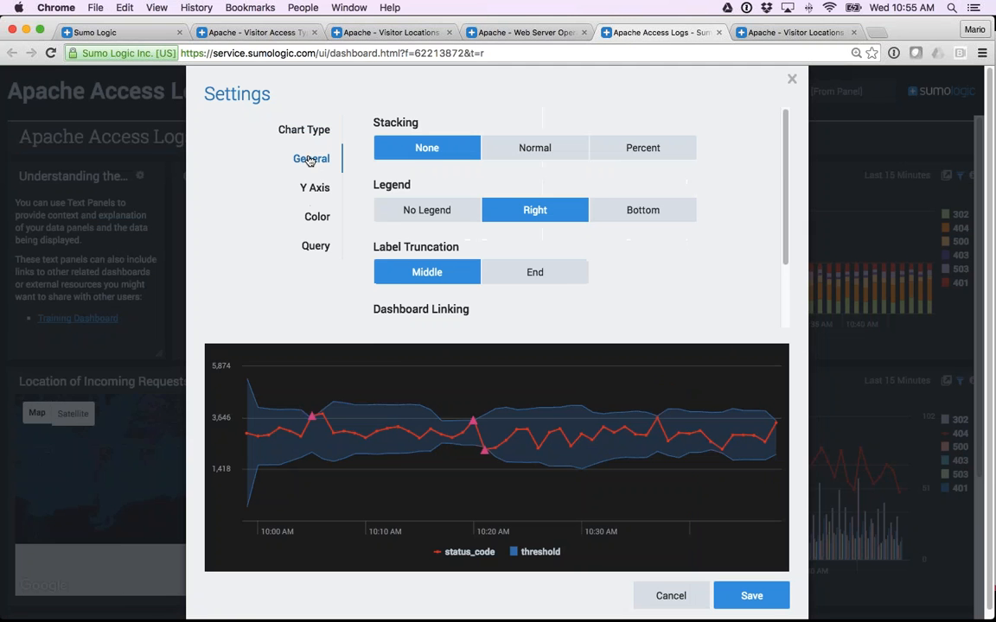
scroll(519, 251, down, 4)
scroll(397, 233, down, 1)
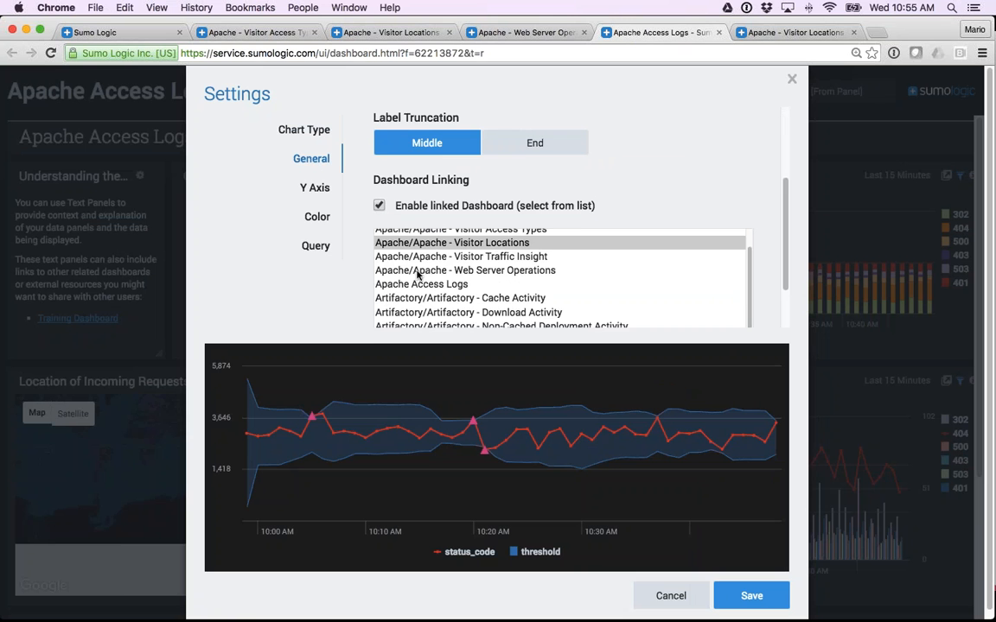
scroll(415, 275, down, 3)
scroll(417, 275, up, 2)
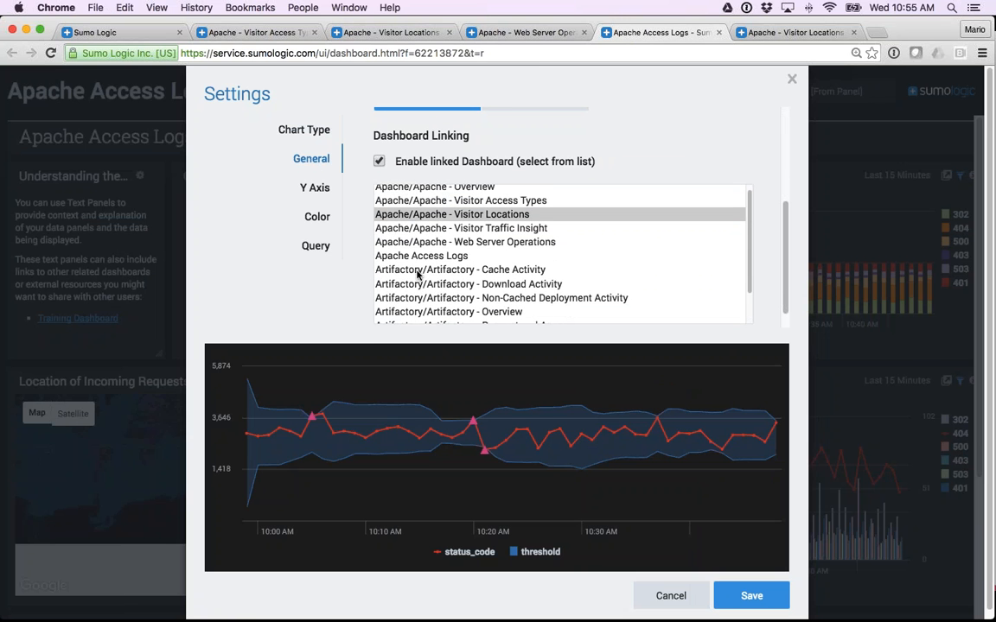
scroll(438, 281, down, 2)
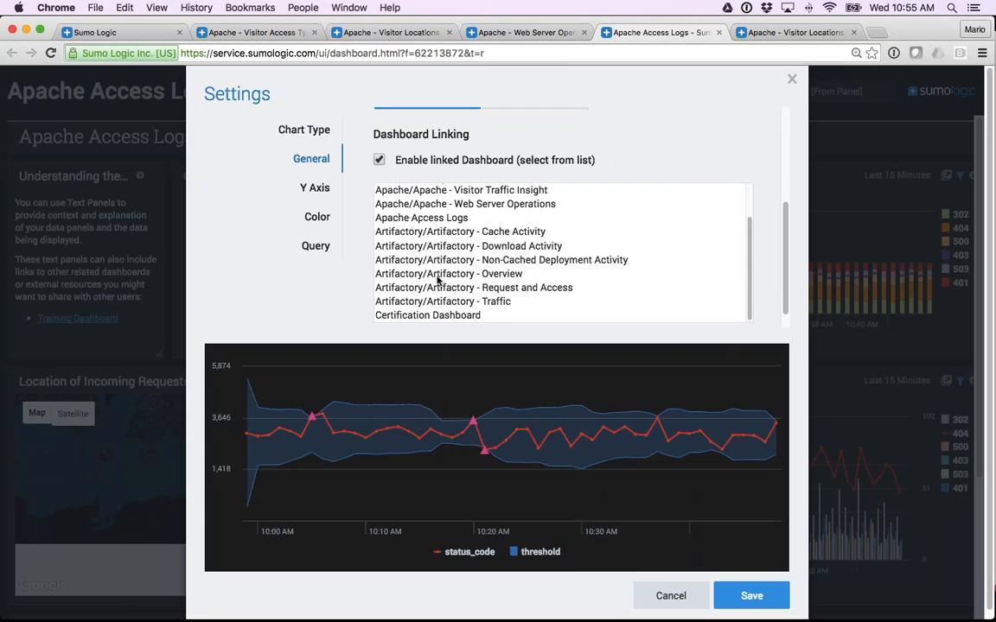
scroll(435, 264, up, 5)
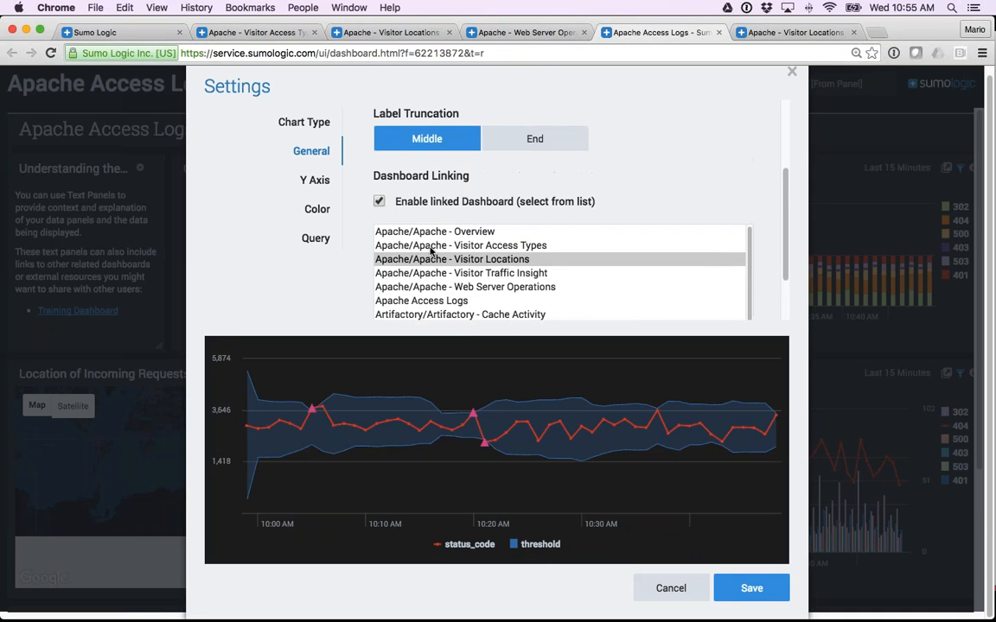
scroll(430, 260, down, 5)
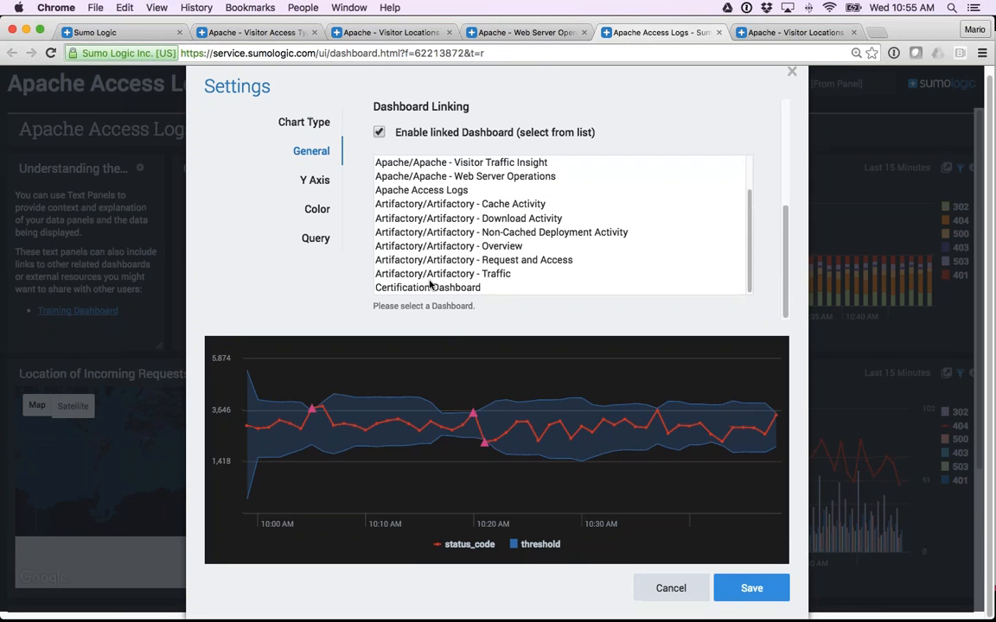
click(431, 290)
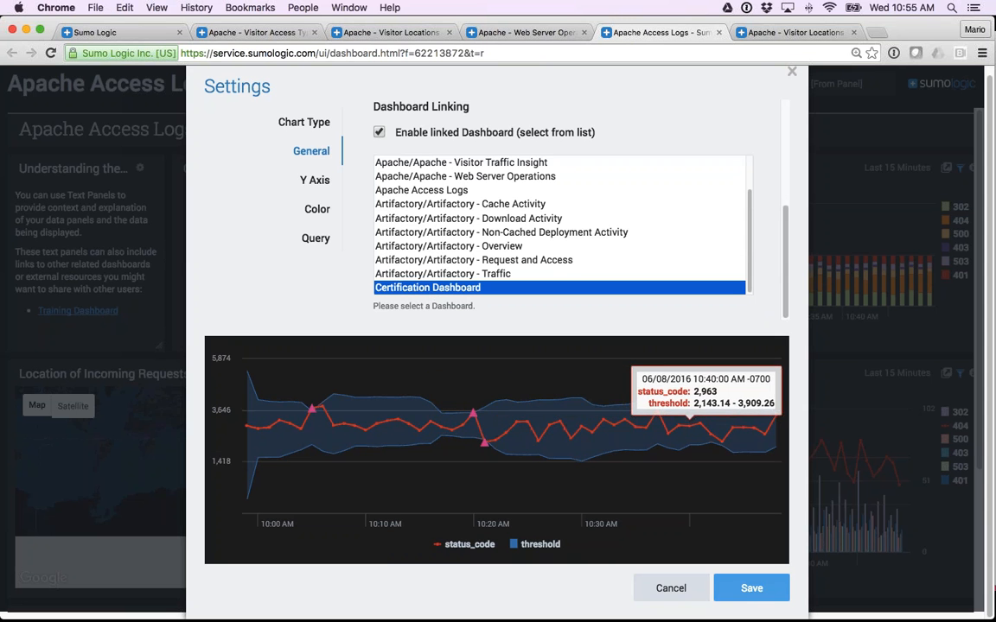
click(749, 589)
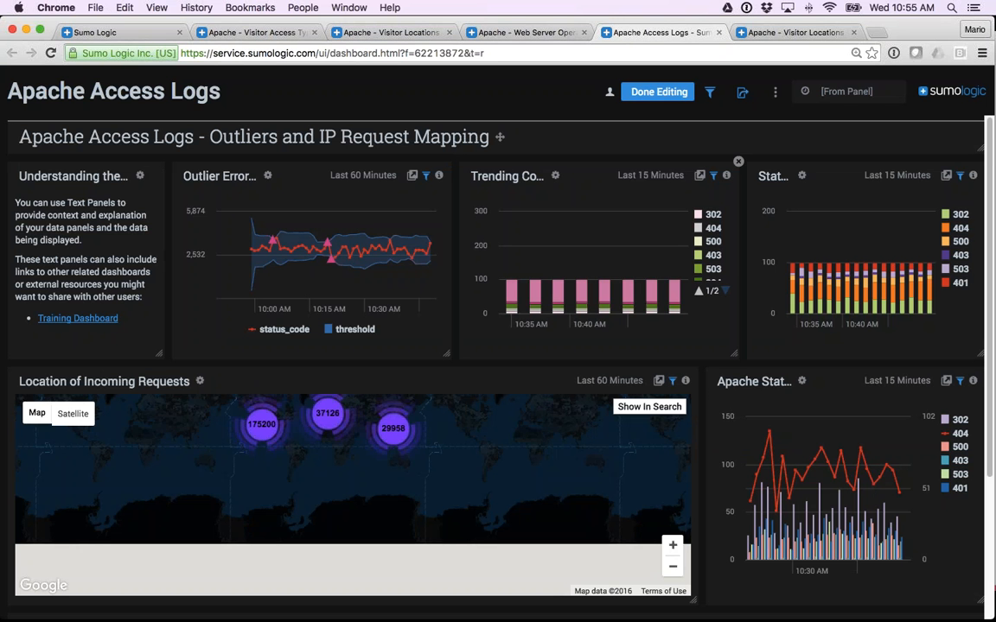
click(657, 91)
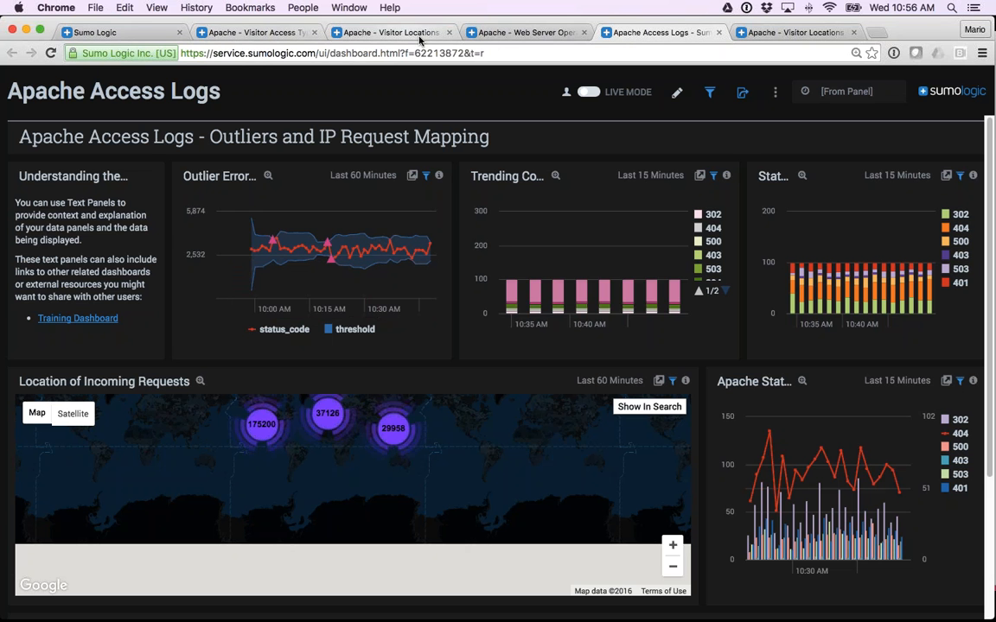
Close the Apache Access Logs, Apache - Web Server Operations and both Apache - Visitor Locations dashboards.
click(718, 32)
click(718, 32)
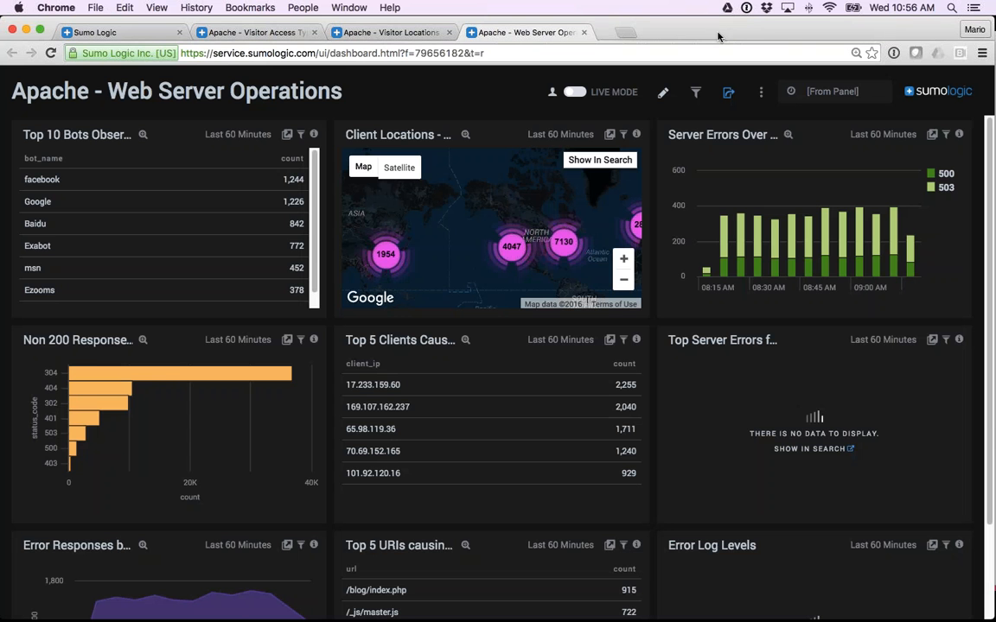
click(585, 32)
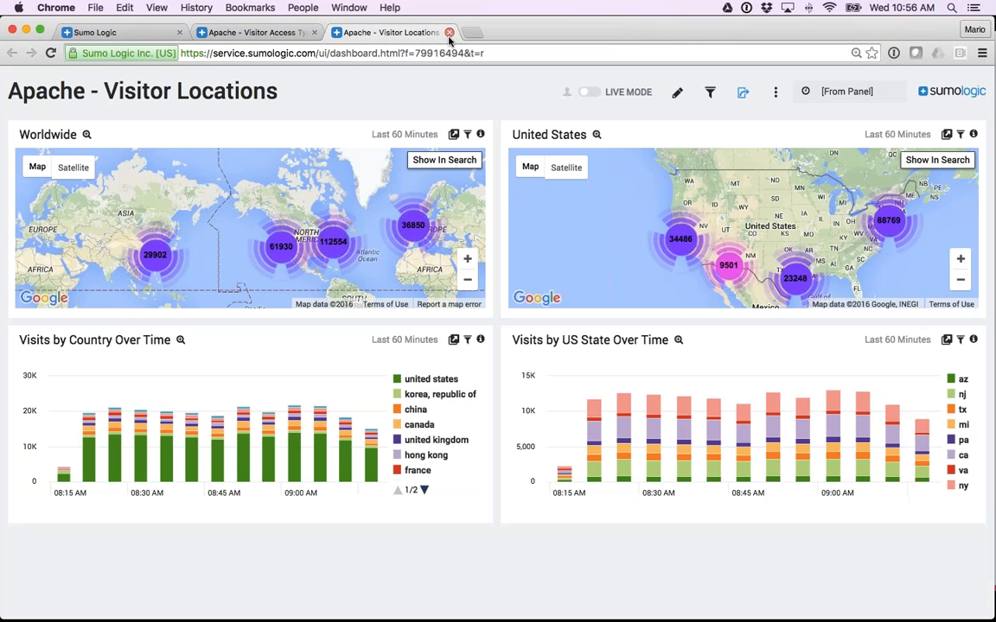
click(449, 32)
Open the Outlier Example search, select its "where status_code_violation > 1" line and show the aggregate results as a table.
click(143, 36)
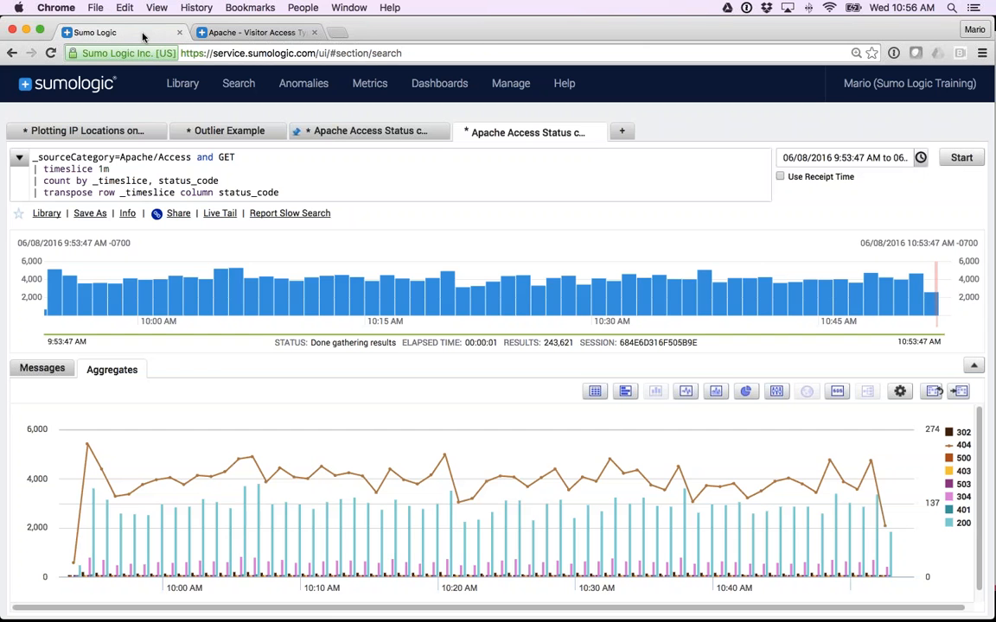
click(217, 133)
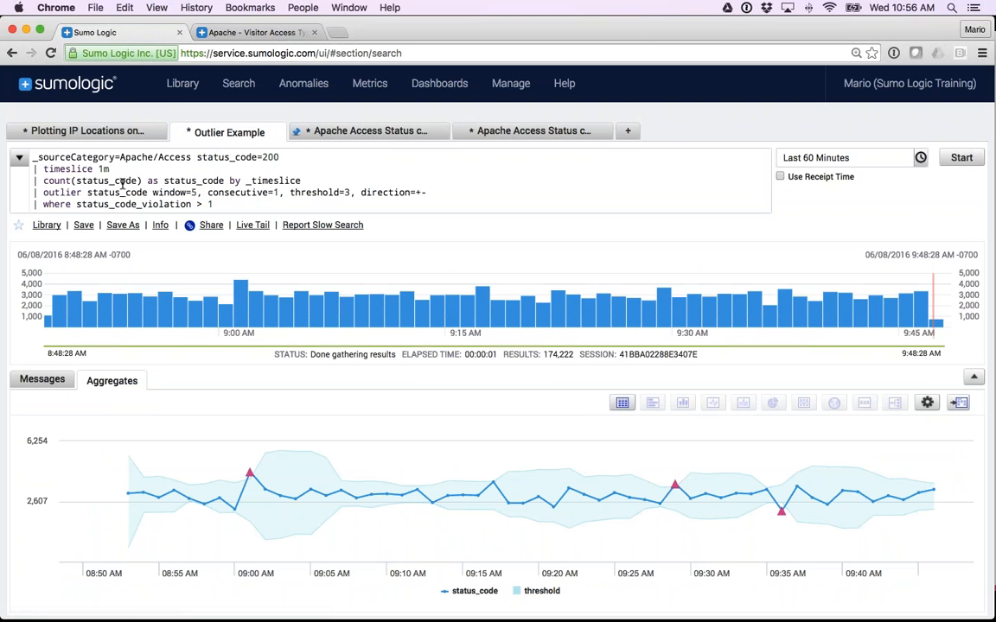
drag(33, 204, 214, 206)
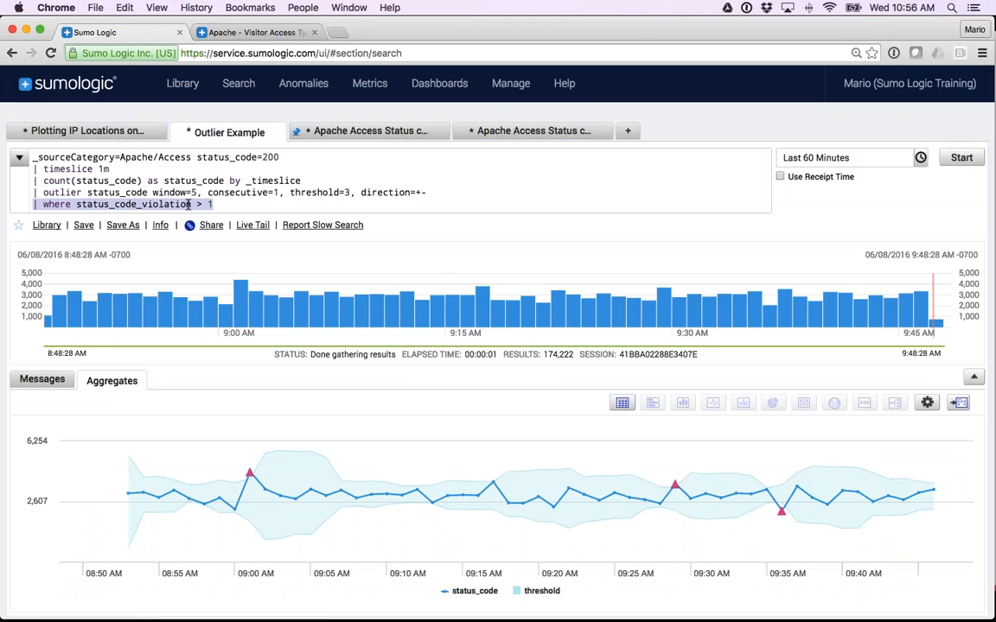
click(621, 404)
scroll(734, 467, down, 2)
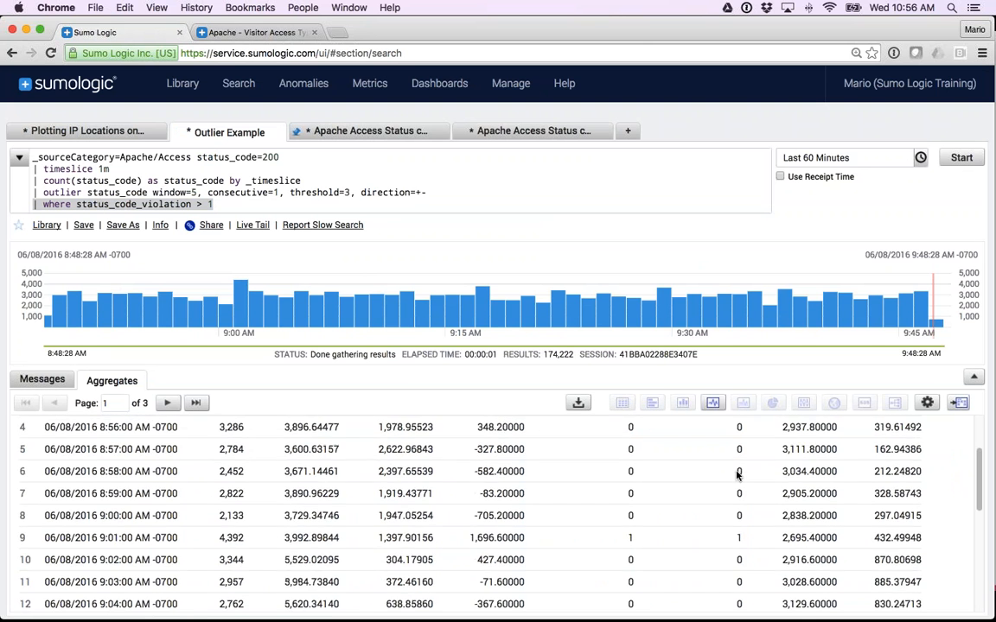
Run the Outlier Example search with its where filter, change its time range to Last 3 Hours and rerun it.
scroll(738, 475, down, 2)
scroll(740, 445, up, 3)
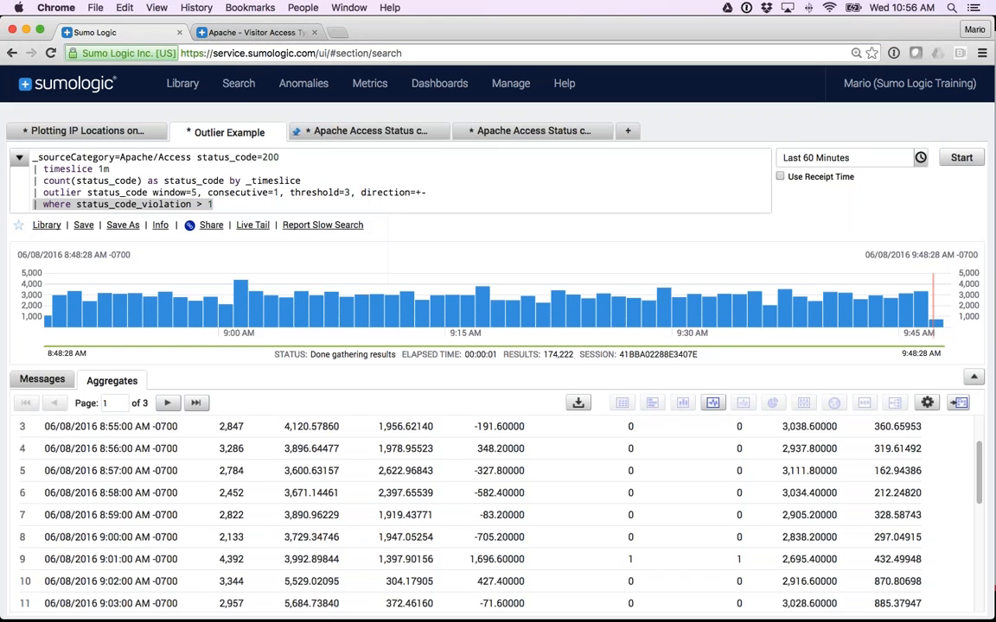
click(960, 157)
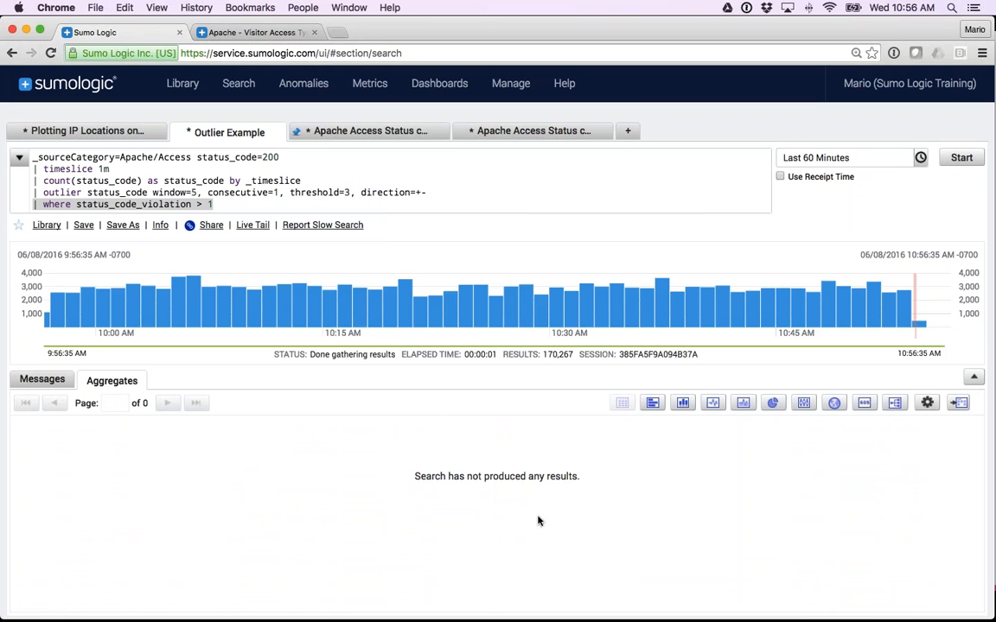
key(Right)
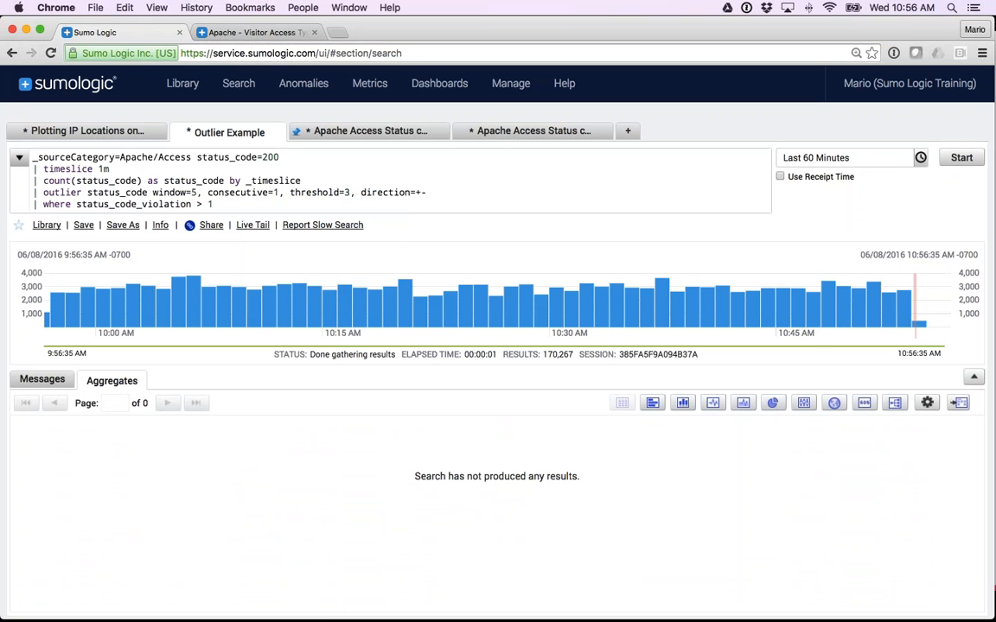
click(855, 164)
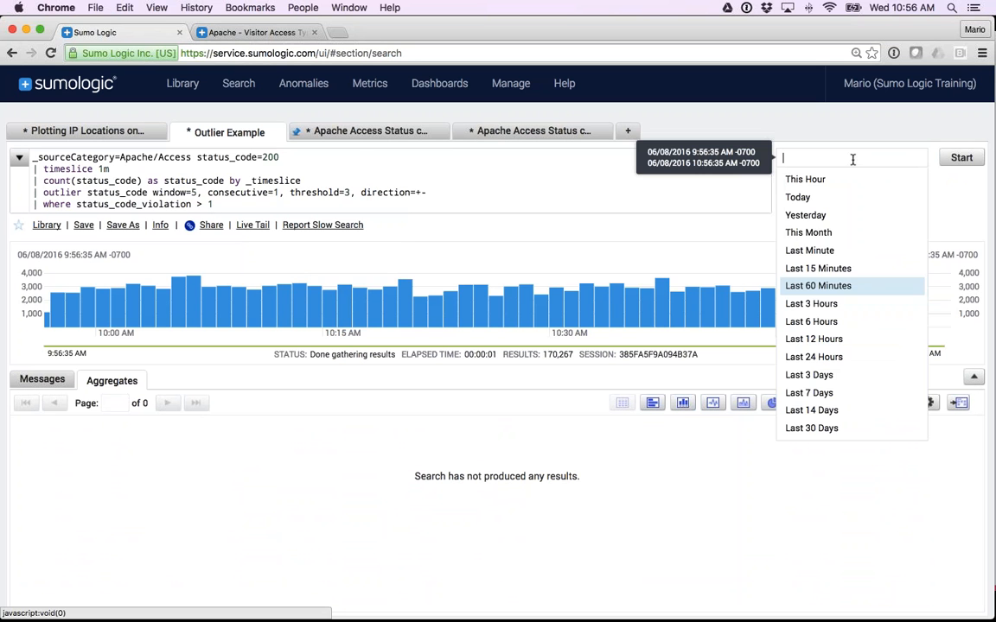
click(813, 304)
click(961, 158)
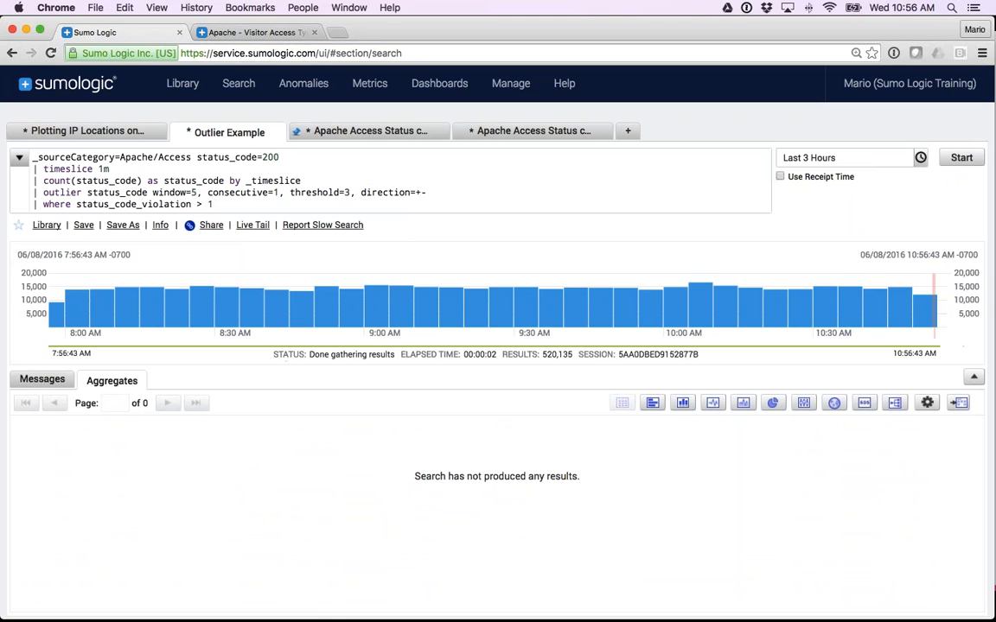
Highlight the "where status_code_violation > 1" line of the Outlier Example query and clear the selection.
click(208, 205)
text(1)
drag(219, 205, 30, 205)
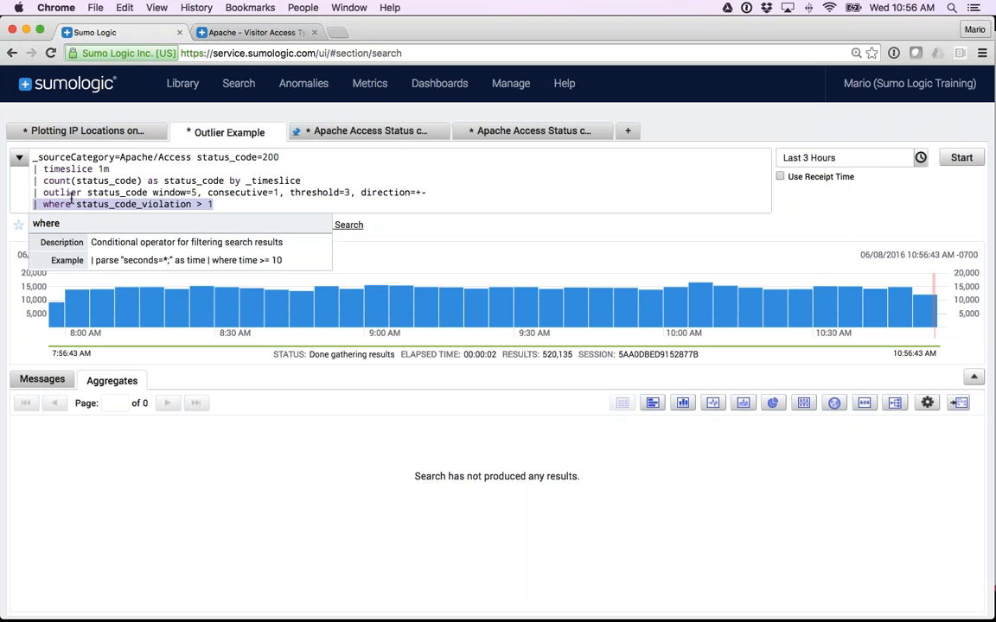
click(70, 203)
drag(211, 204, 29, 207)
click(76, 204)
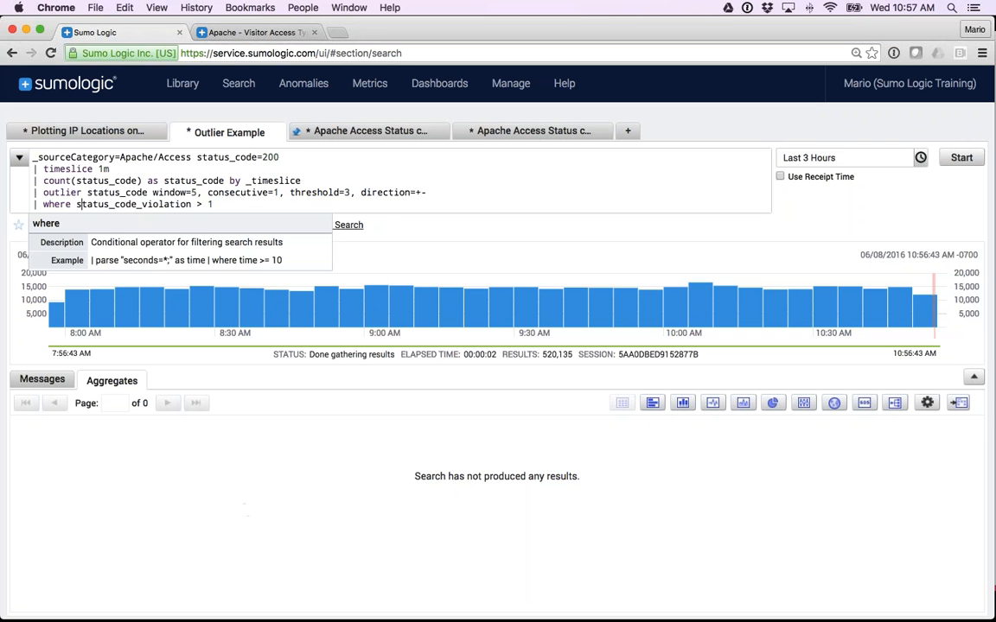
click(371, 257)
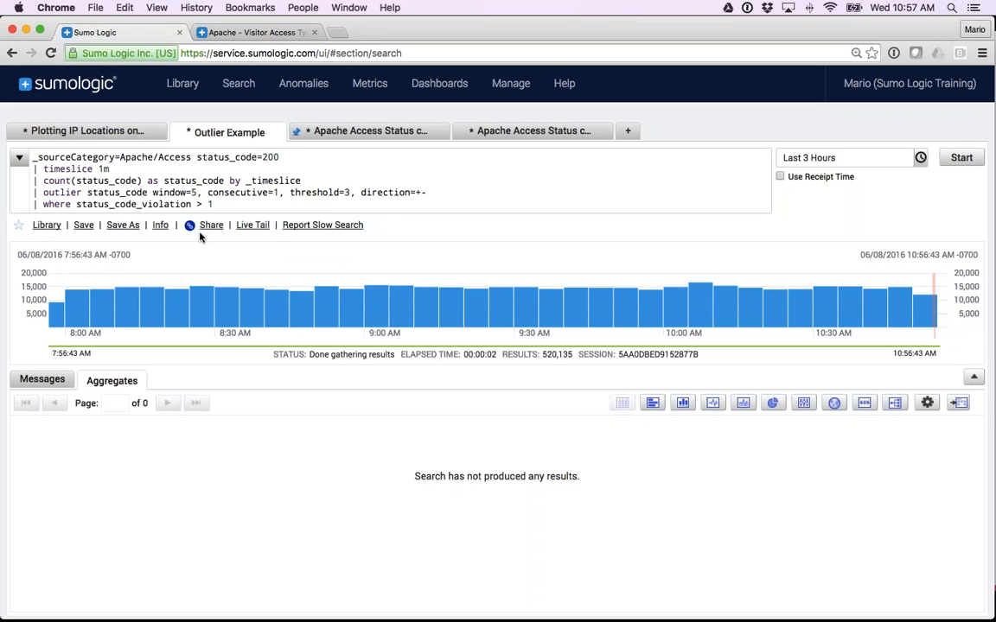
Begin saving the search as a copy and schedule it Hourly with a time range of Last 60 Minutes.
click(123, 226)
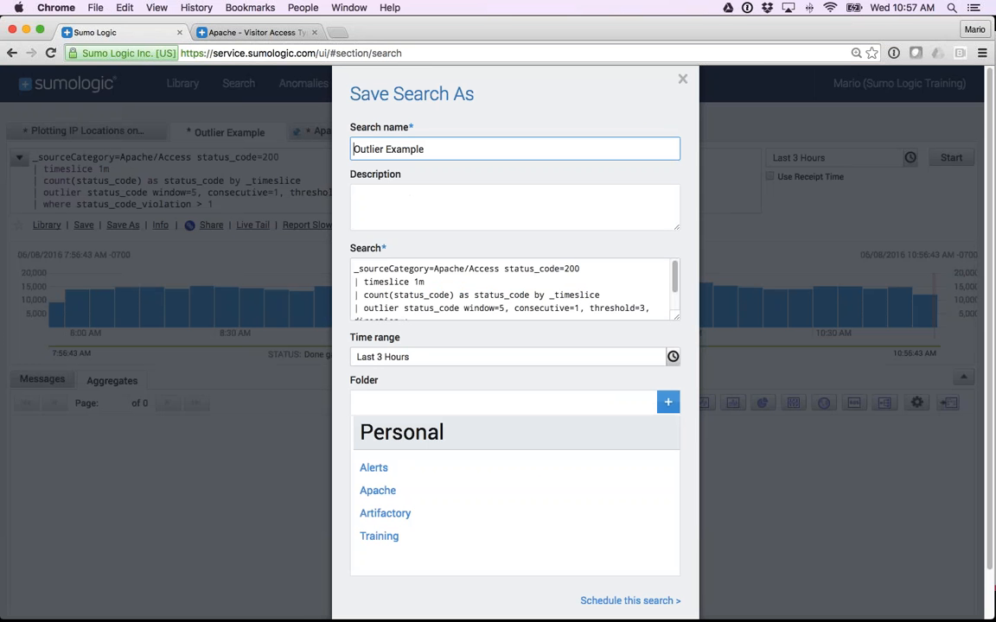
scroll(484, 277, down, 3)
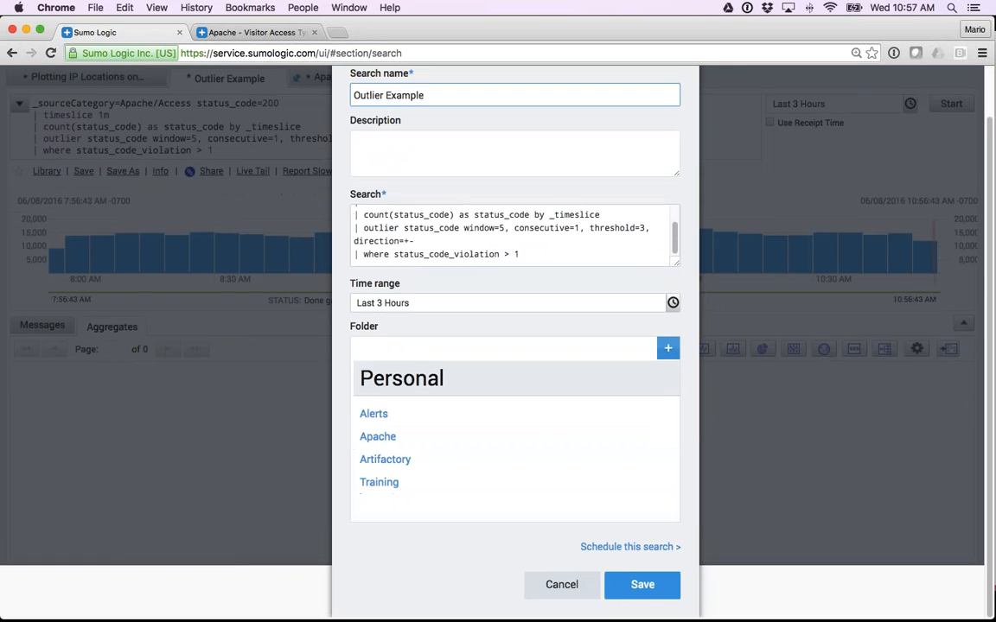
click(610, 550)
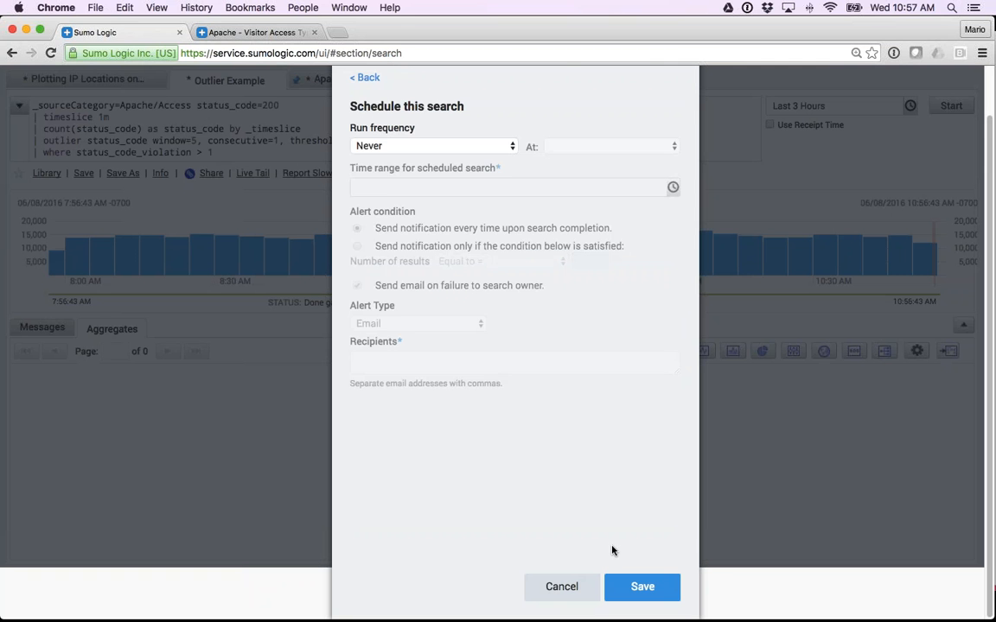
click(428, 146)
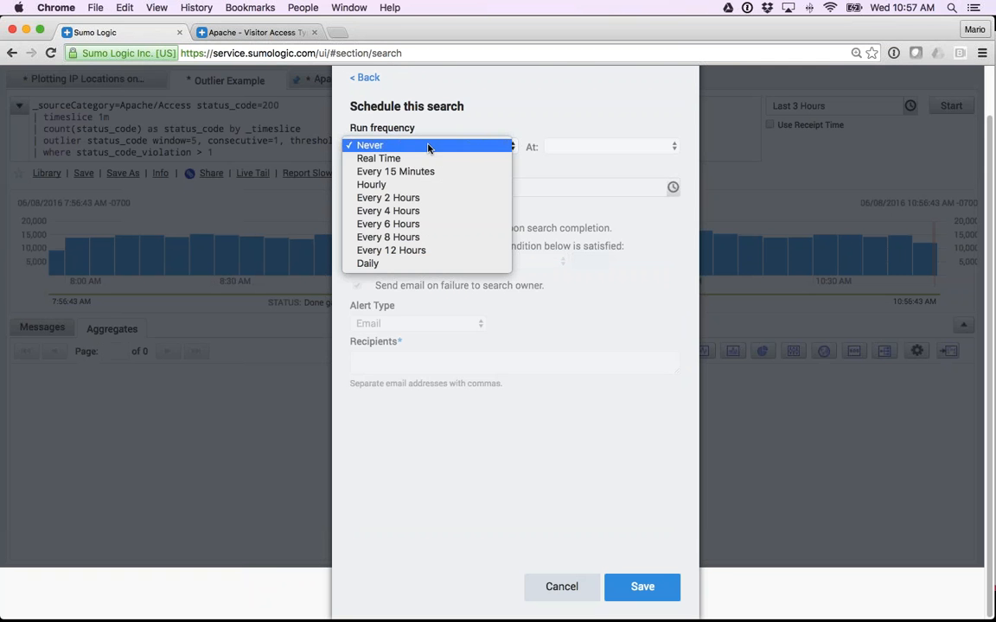
click(373, 185)
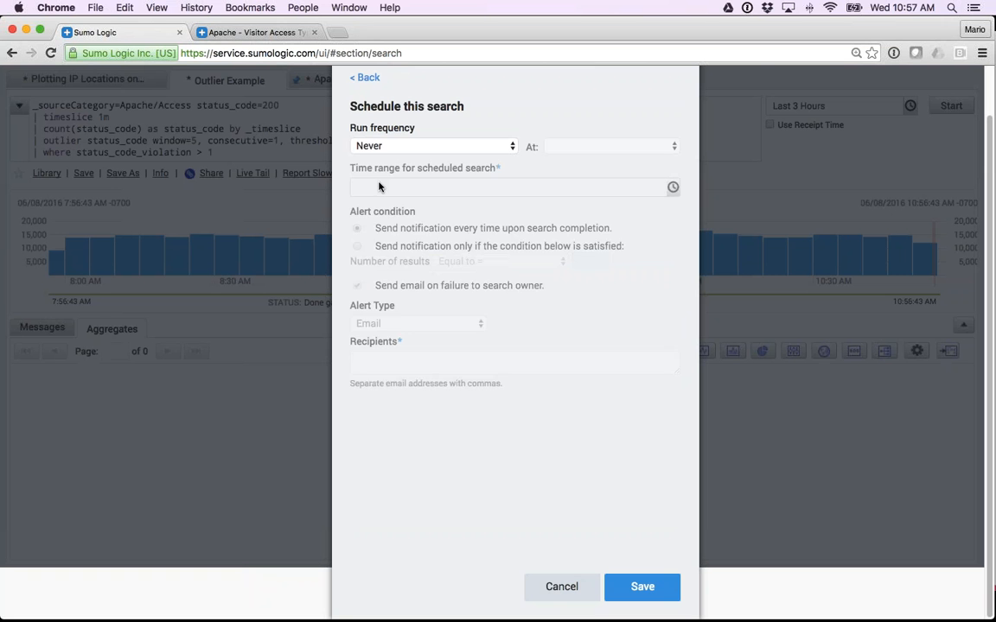
click(378, 187)
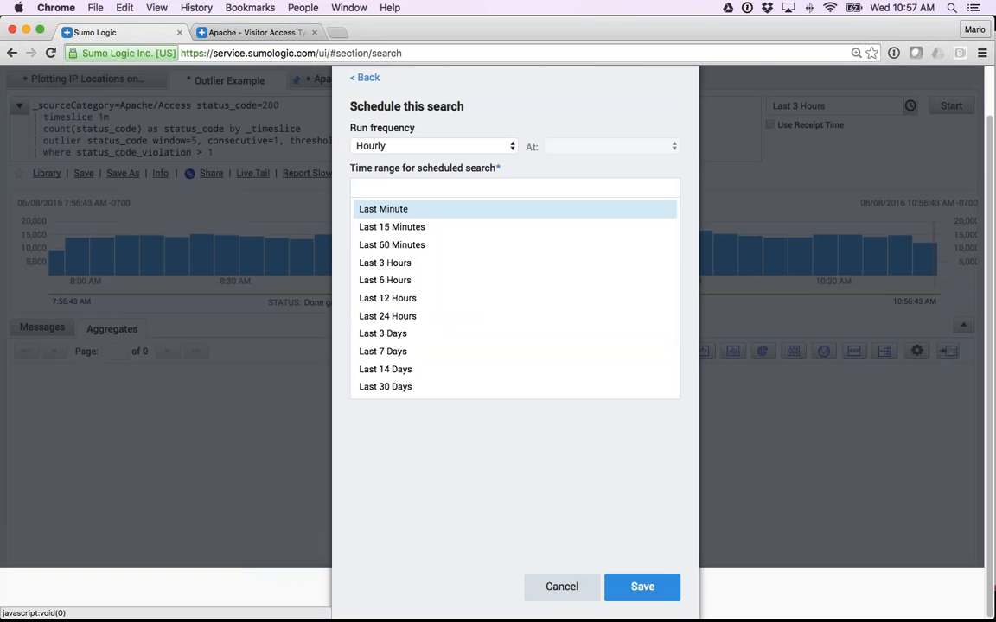
click(406, 244)
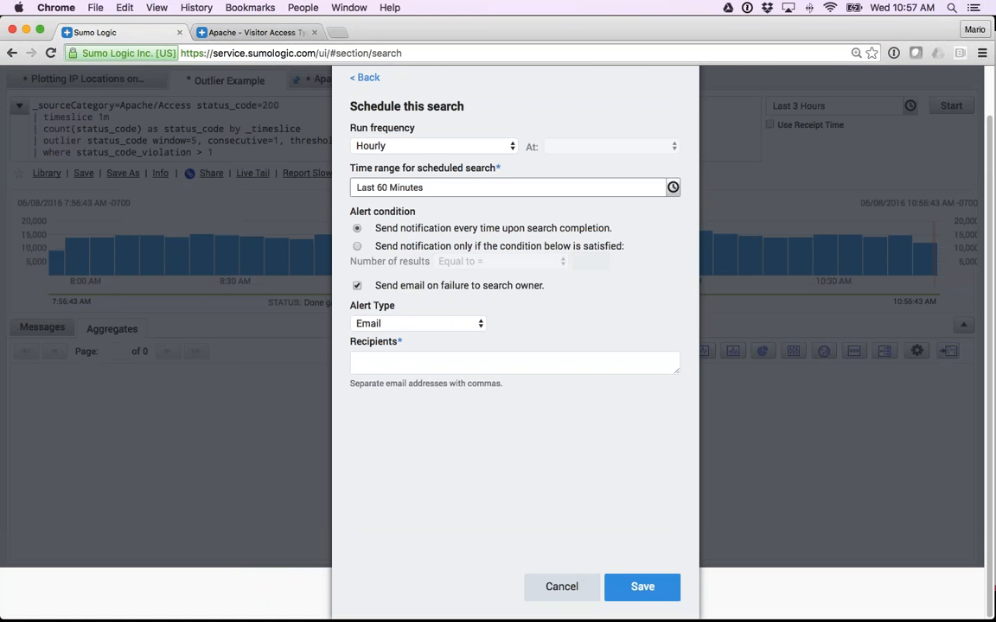
Set the alert condition to send a notification only if the number of results is greater than 0.
drag(613, 228, 373, 231)
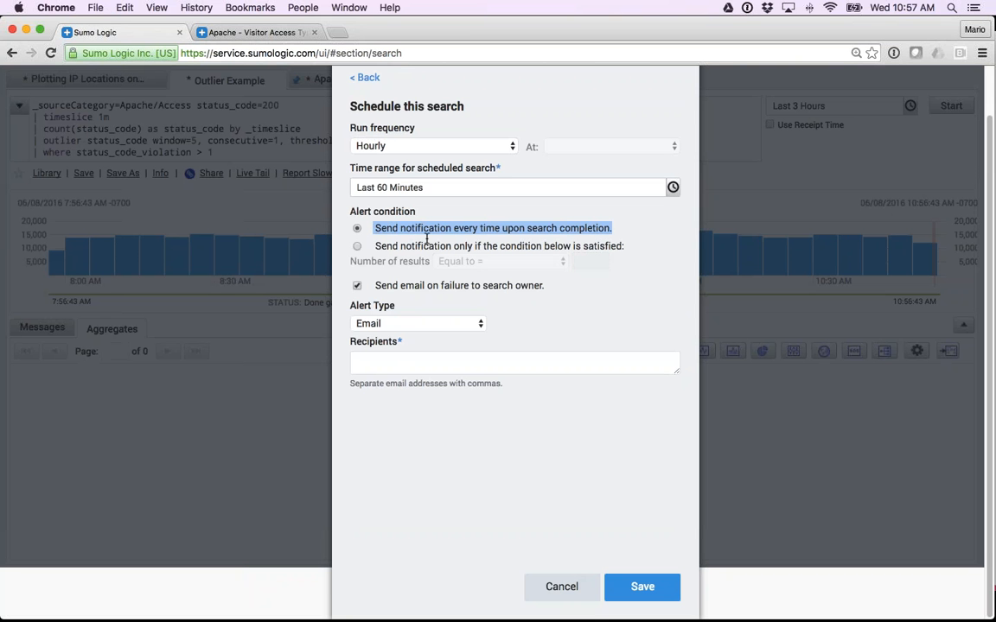
click(357, 247)
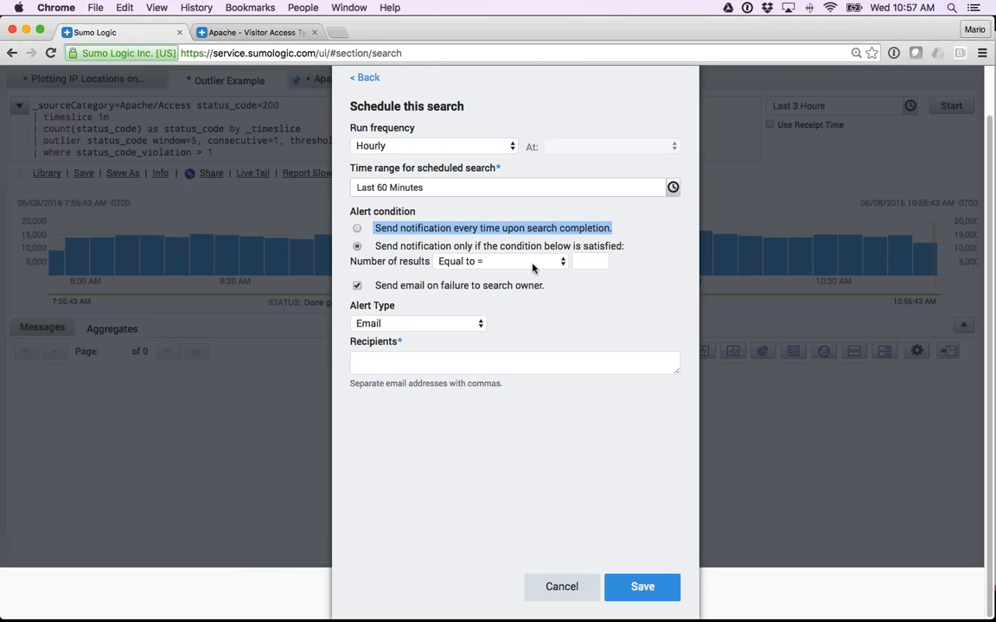
click(484, 261)
click(600, 274)
click(588, 262)
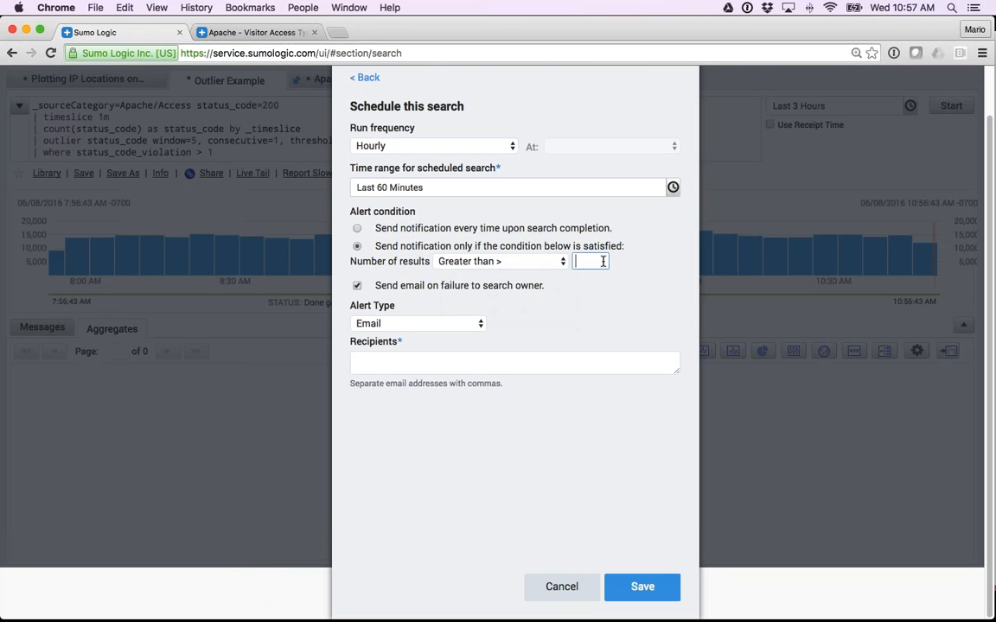
text(0)
click(634, 270)
Enter the recipient's e-mail address for the scheduled search alert and review the available alert types.
click(380, 362)
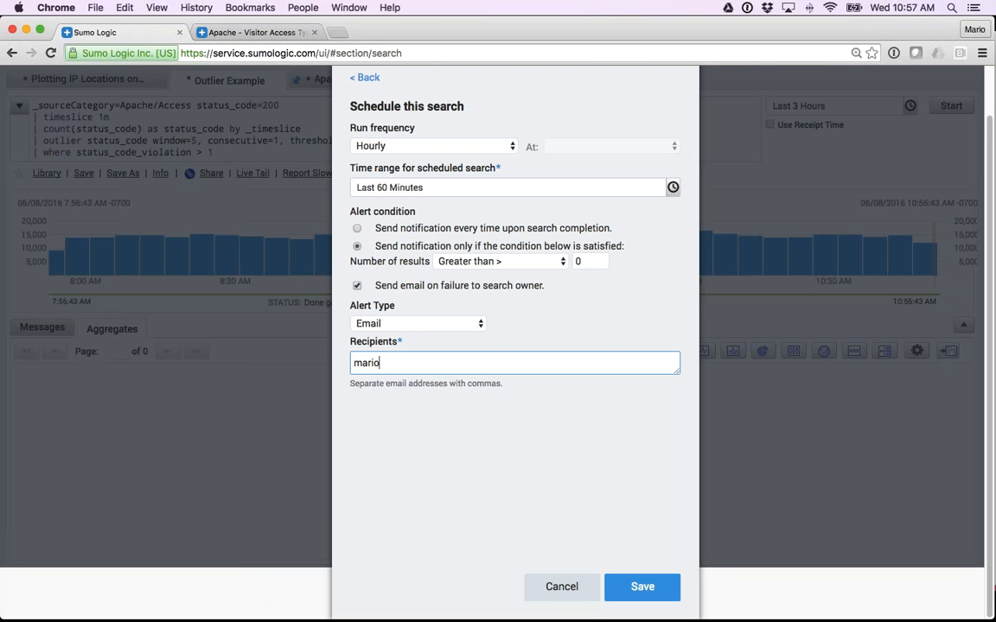
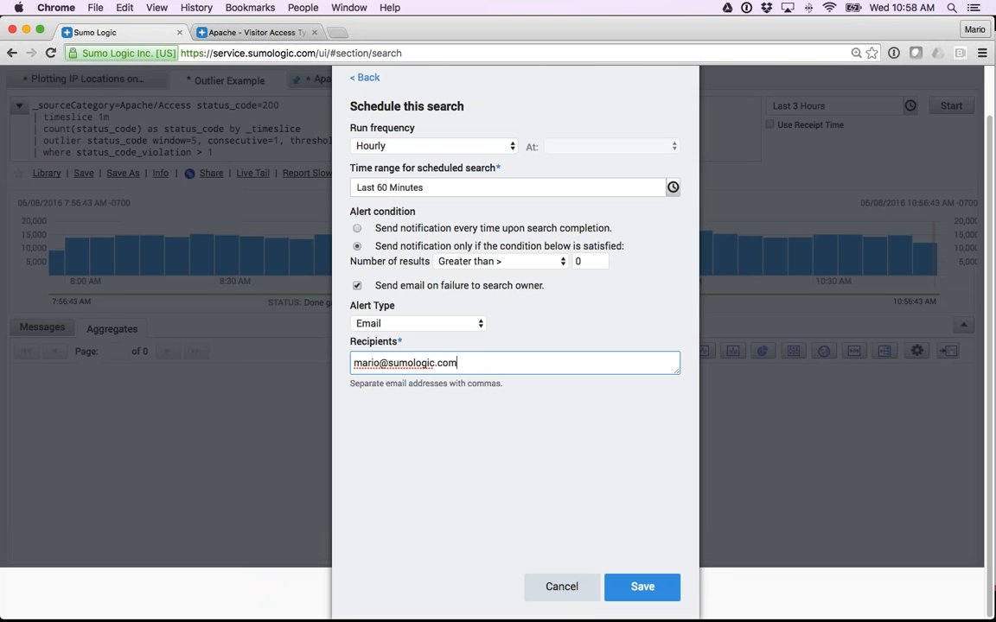
click(384, 324)
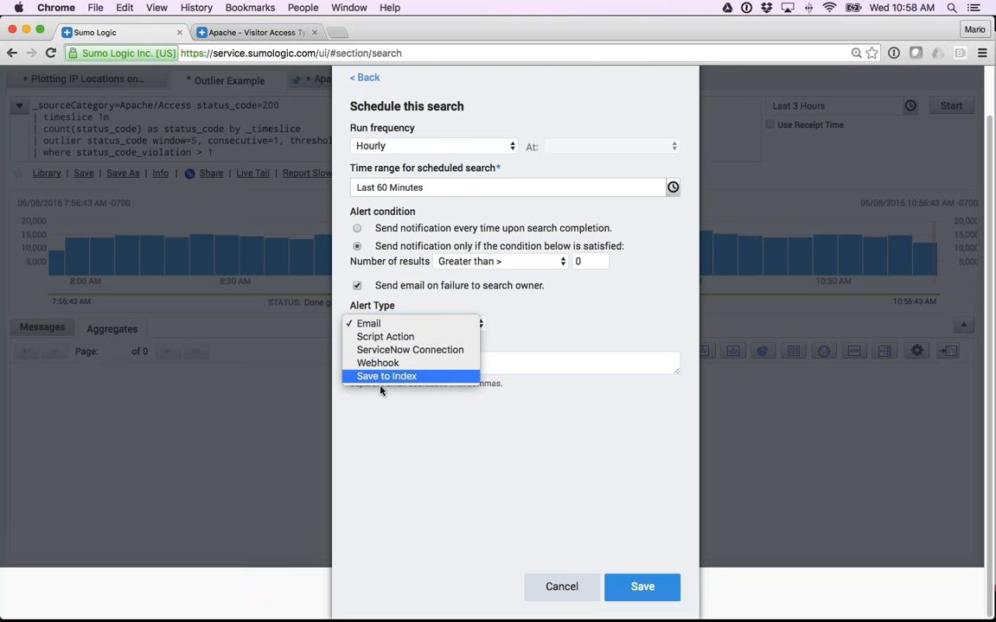
click(380, 423)
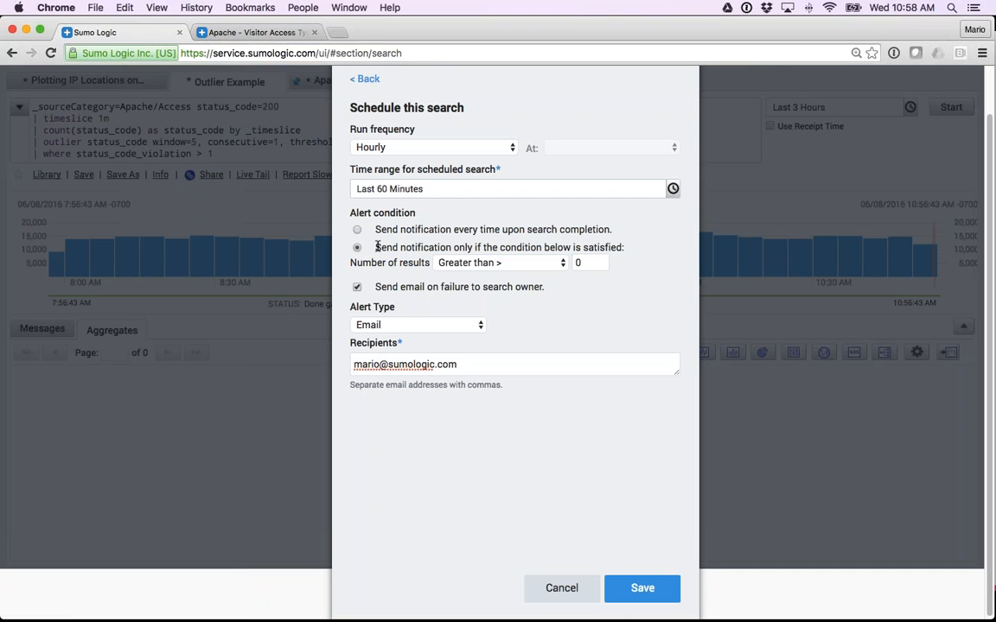
Change the alert type to Webhook, choose the Slack Webhook connection and enable Customize Payload.
click(430, 326)
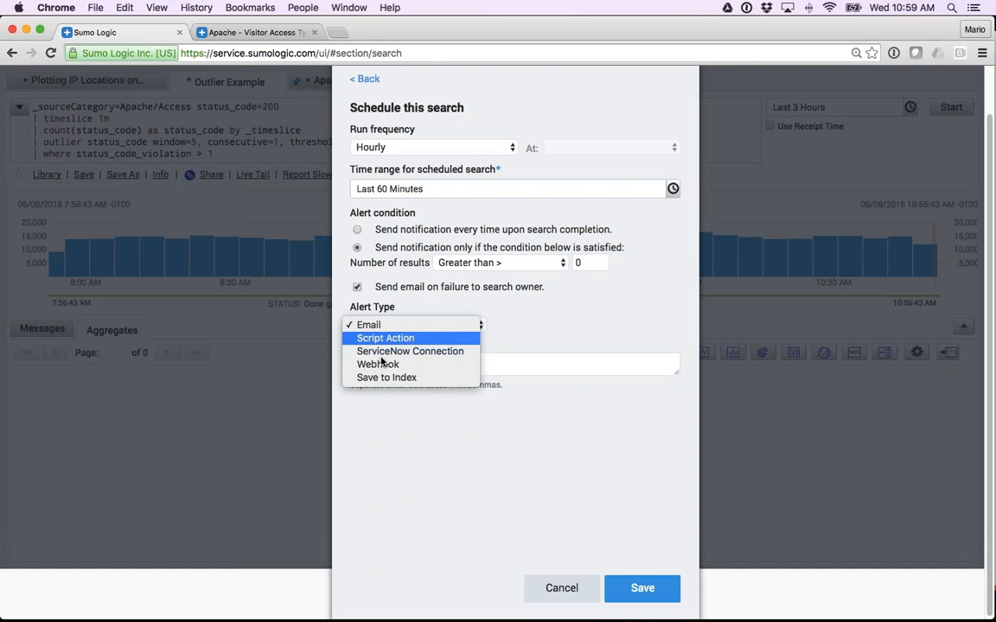
click(382, 365)
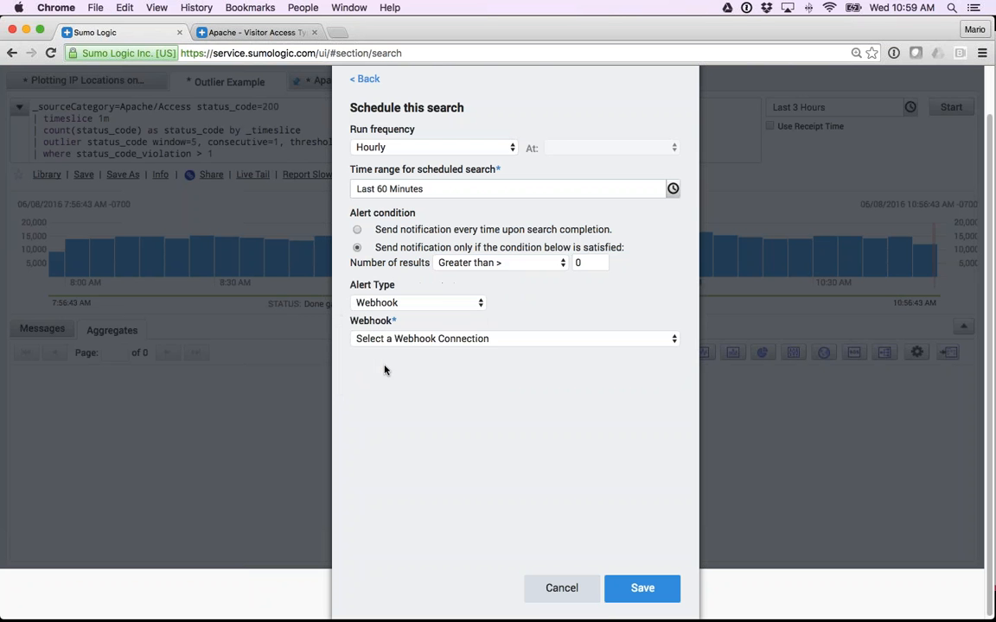
click(401, 340)
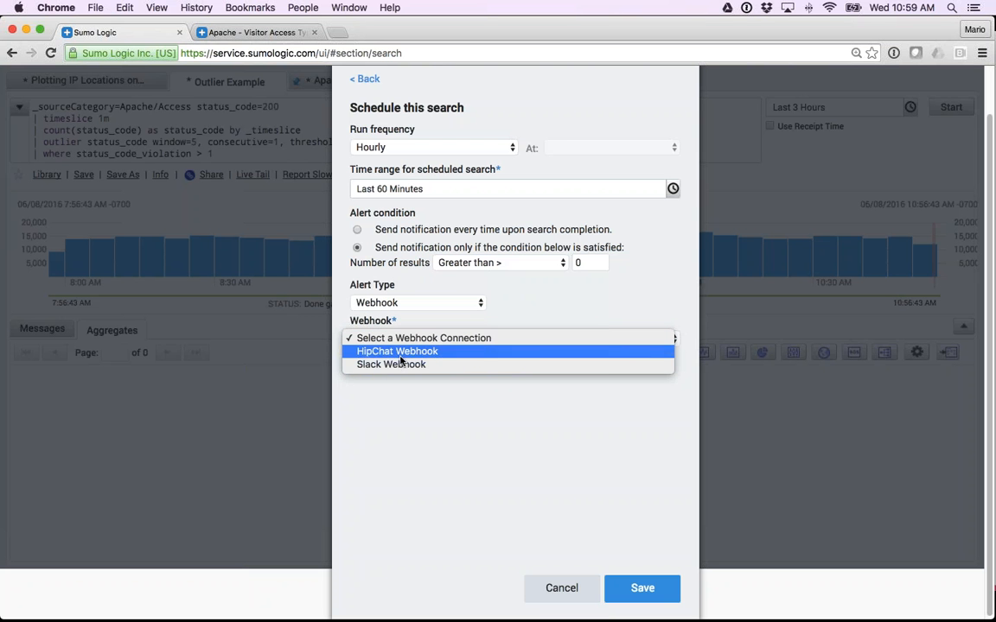
click(401, 365)
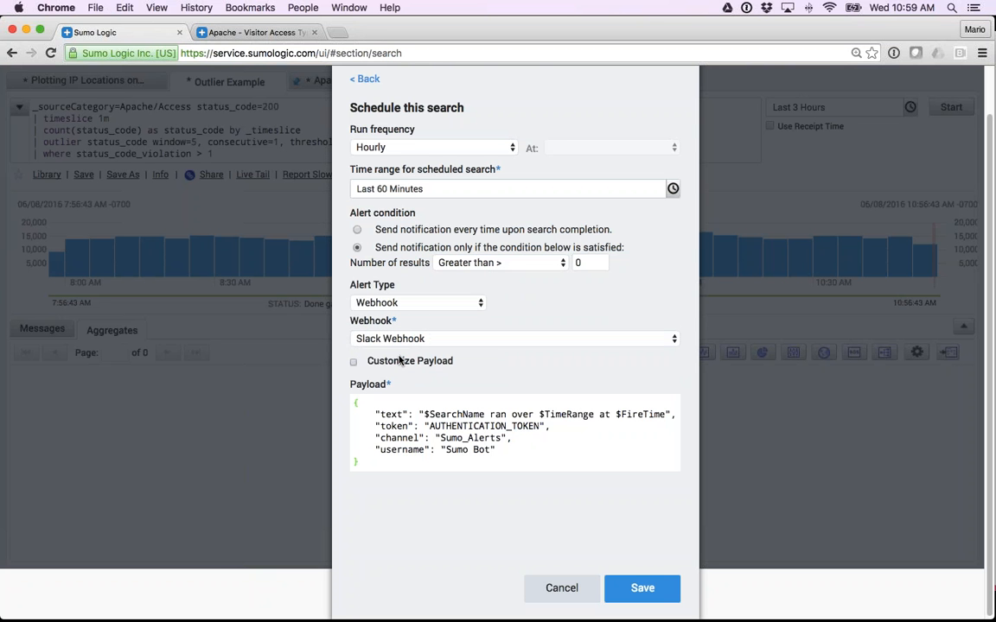
click(400, 361)
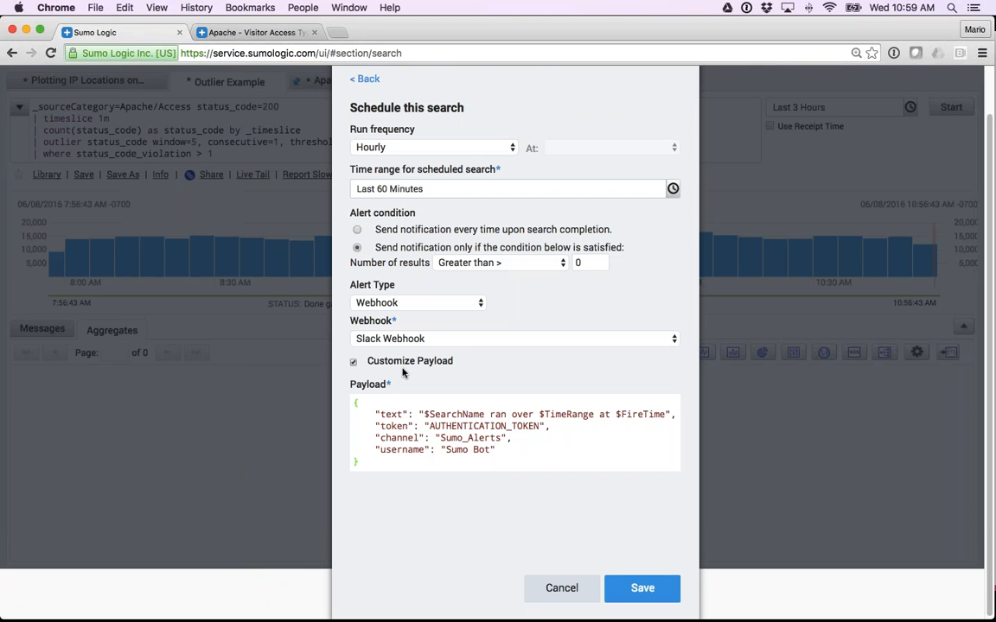
Highlight the channel, username, text and token lines of the Slack payload, and cancel saving the scheduled search.
drag(506, 438, 368, 438)
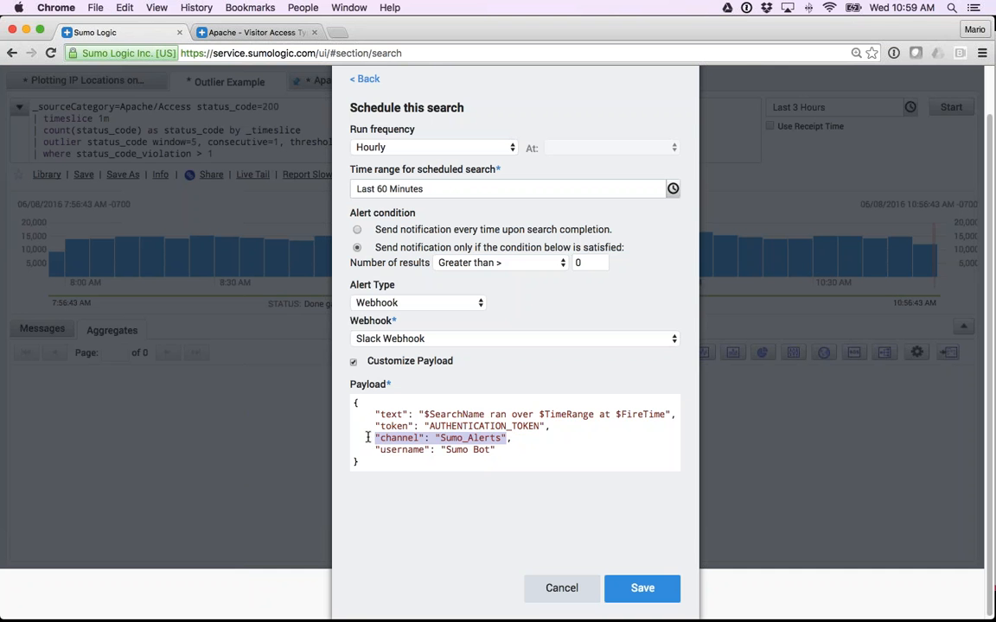
drag(495, 450, 376, 451)
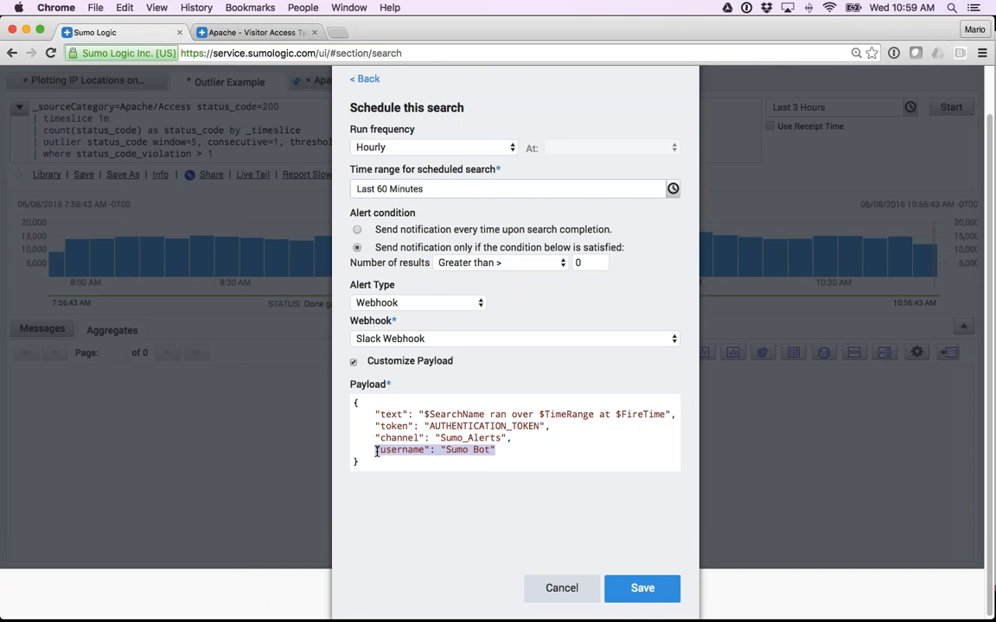
drag(550, 426, 645, 421)
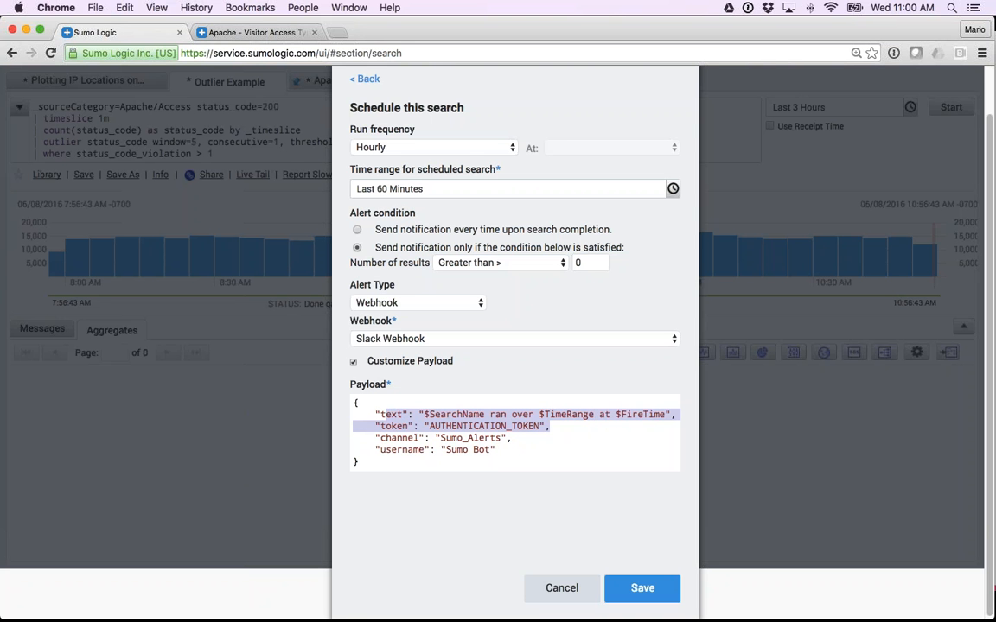
click(377, 339)
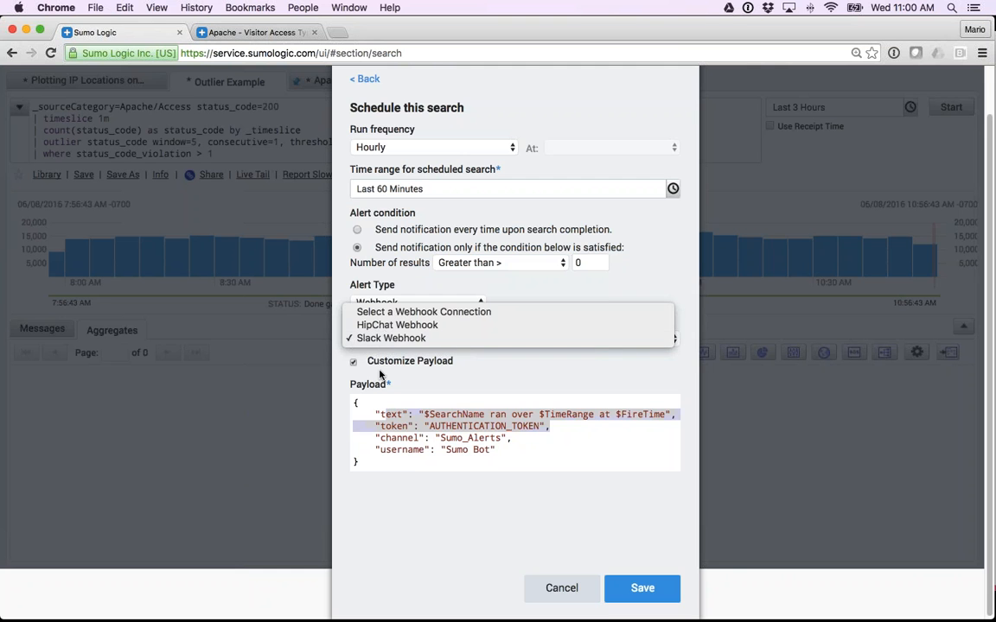
click(552, 590)
click(552, 590)
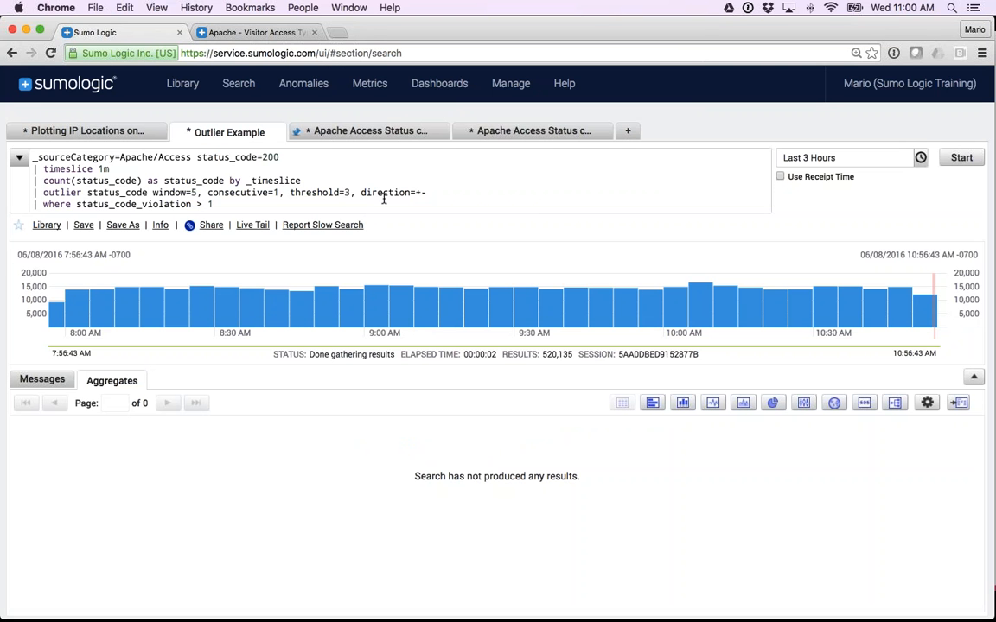
Go to the Connections management page and bring up the connection types for adding a new connection.
mouse_move(521, 91)
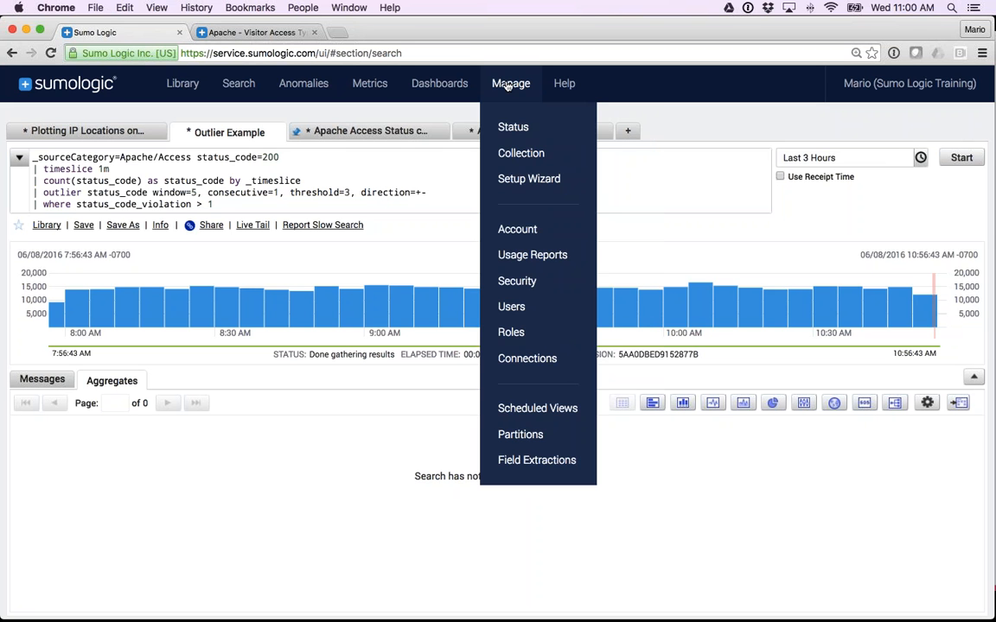
click(514, 360)
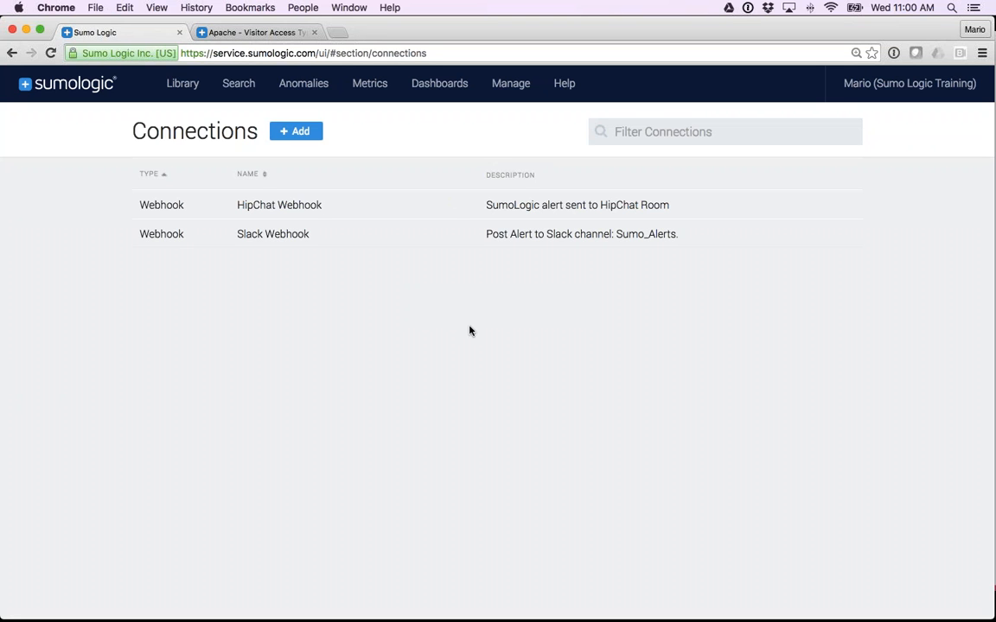
click(301, 134)
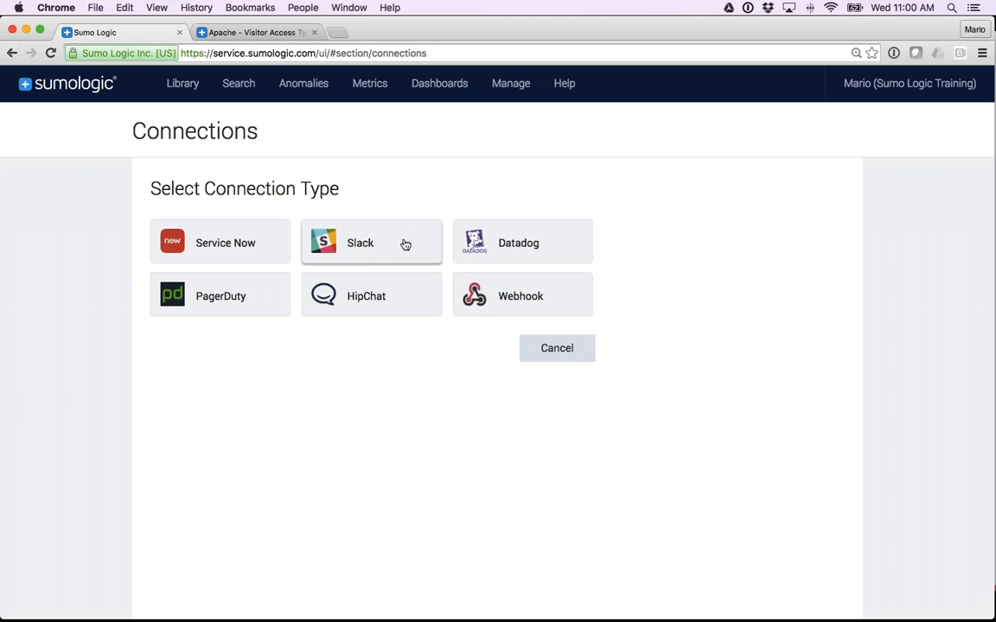
Open a new generic Webhook connection form, review its fields down to Payload, and cancel it.
click(516, 296)
scroll(493, 389, down, 1)
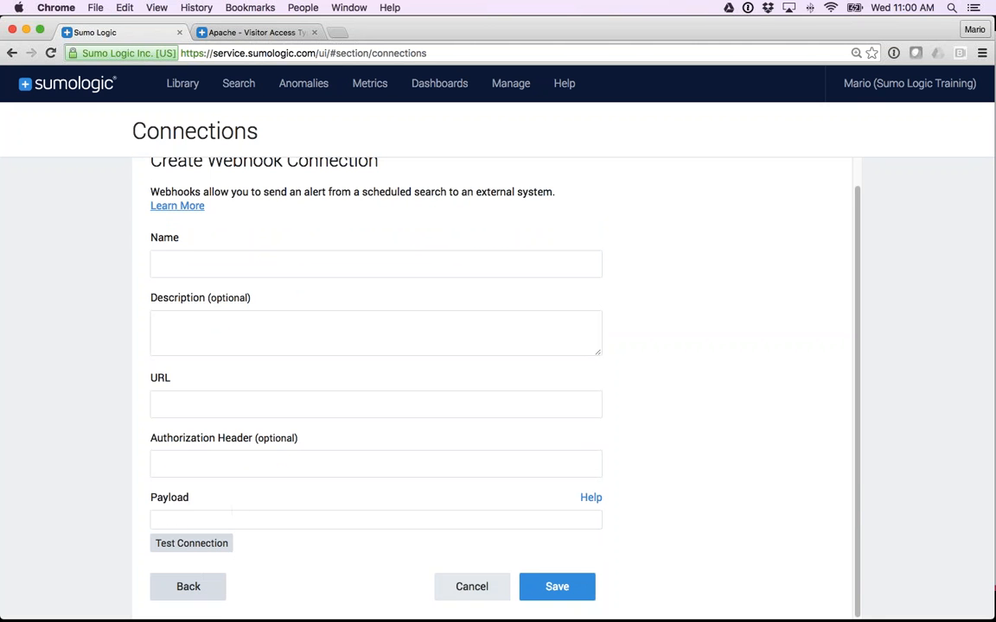
click(472, 587)
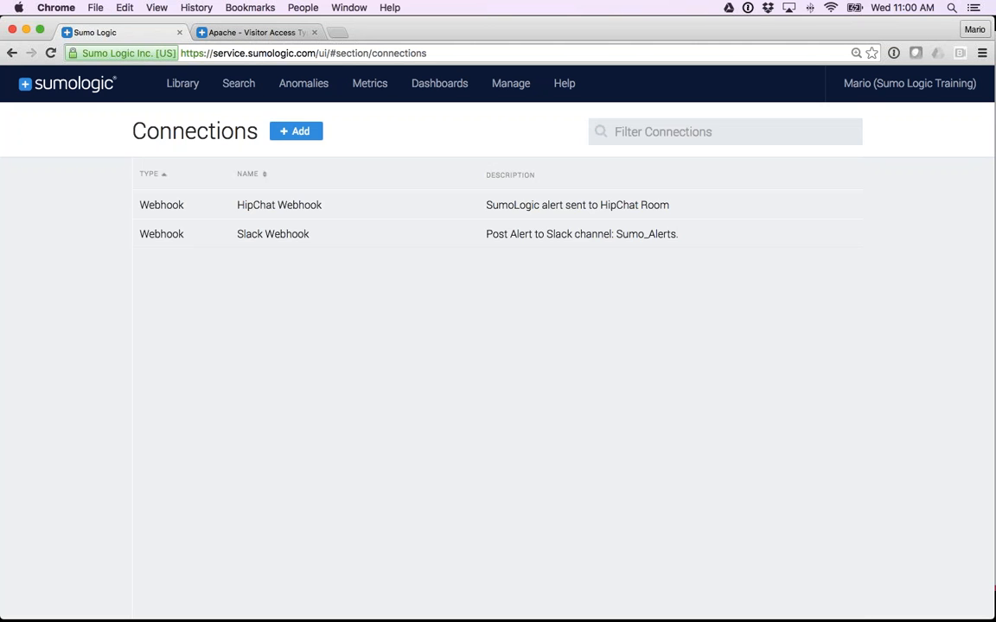
Start a new Slack connection, highlight its default payload and cancel, and review the connection types again without adding one.
click(299, 131)
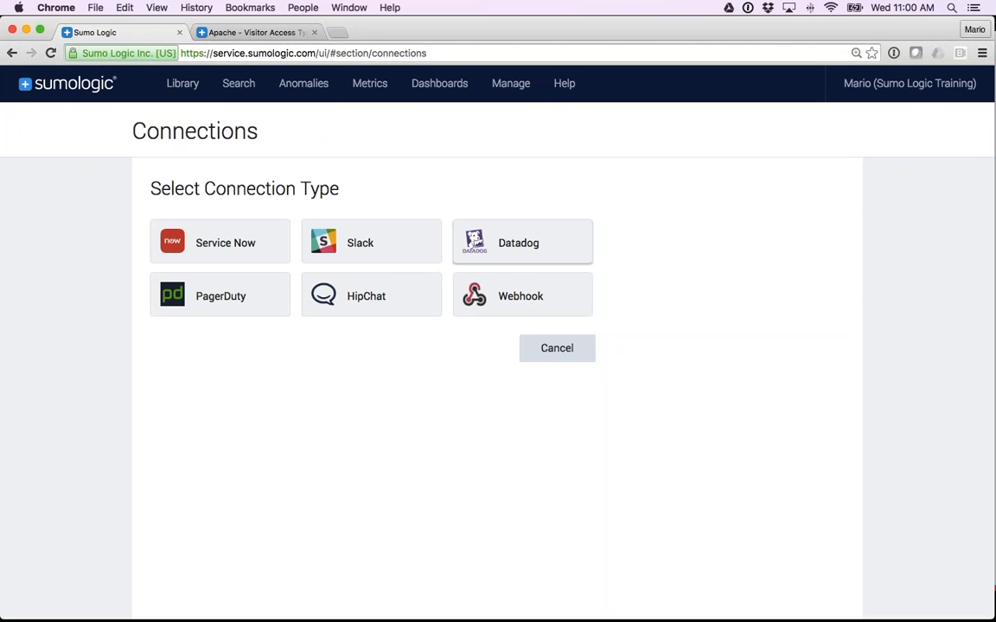
click(395, 253)
scroll(447, 329, down, 1)
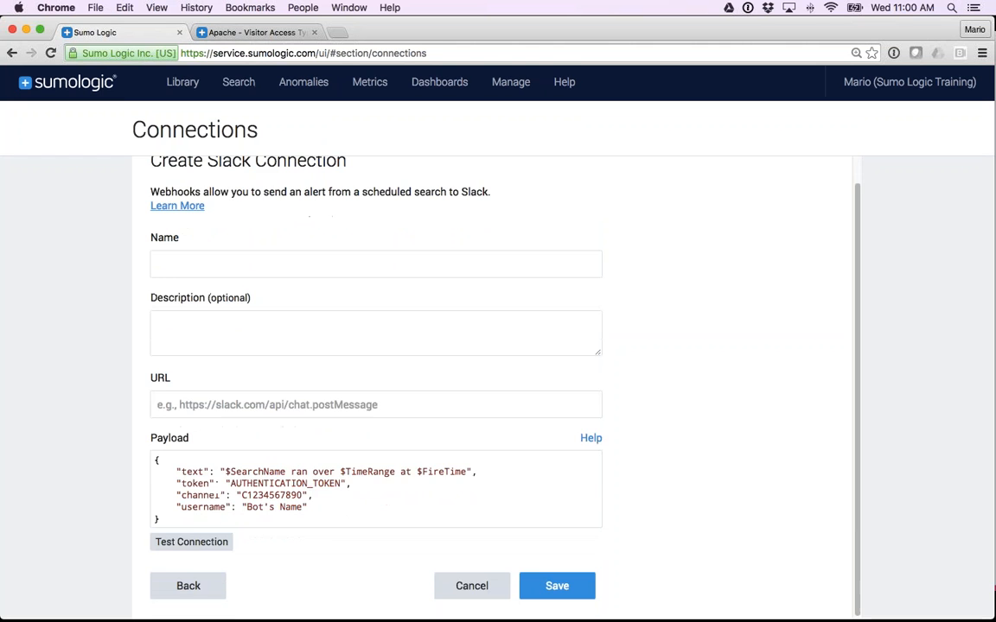
drag(155, 461, 160, 523)
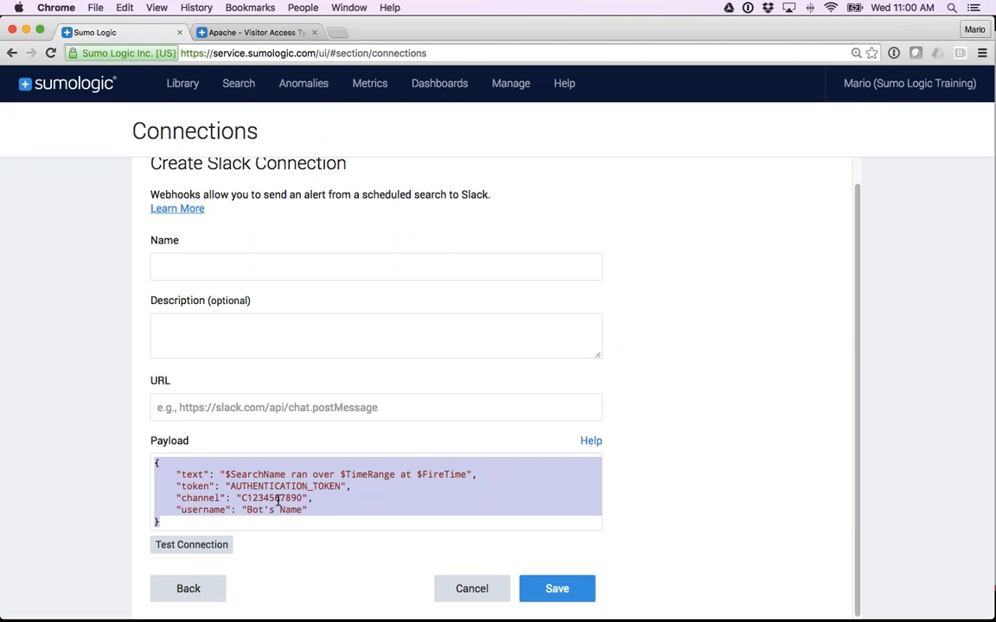
click(471, 589)
click(294, 131)
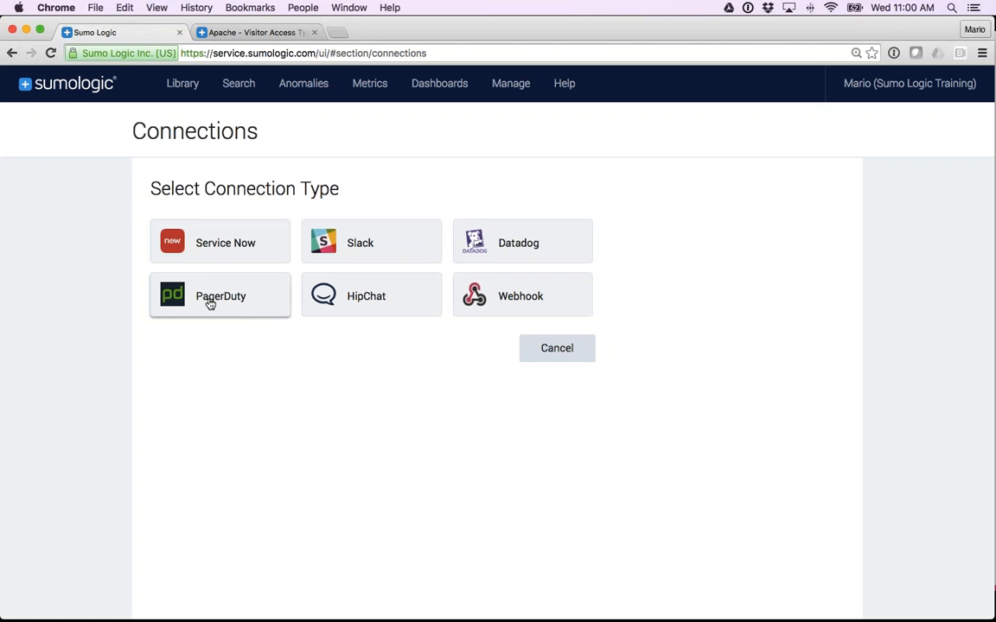
click(551, 349)
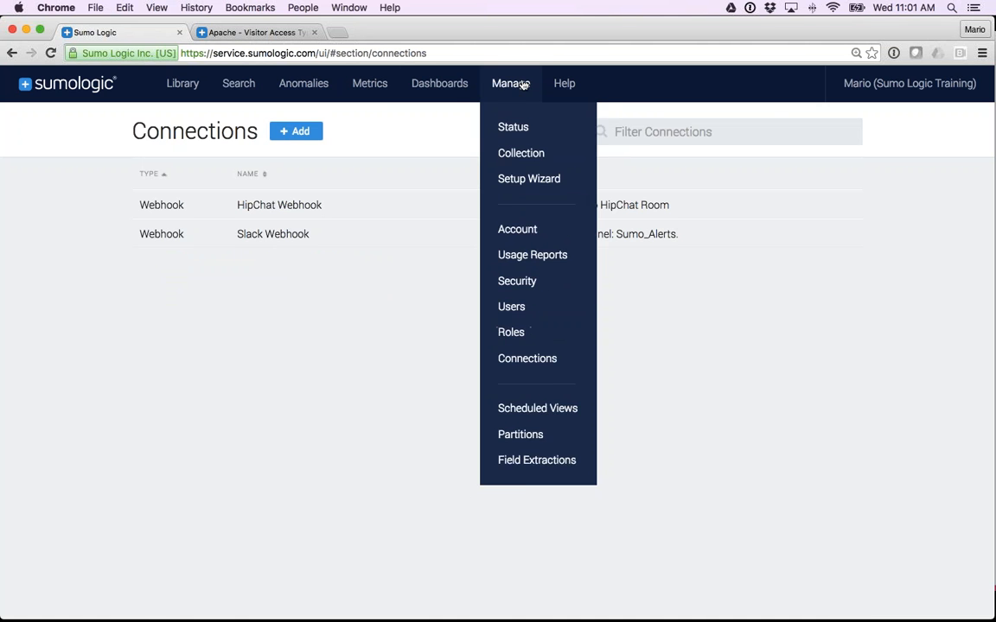
Open the help documentation for the Connections page and search it for "webhook".
mouse_move(558, 88)
click(575, 127)
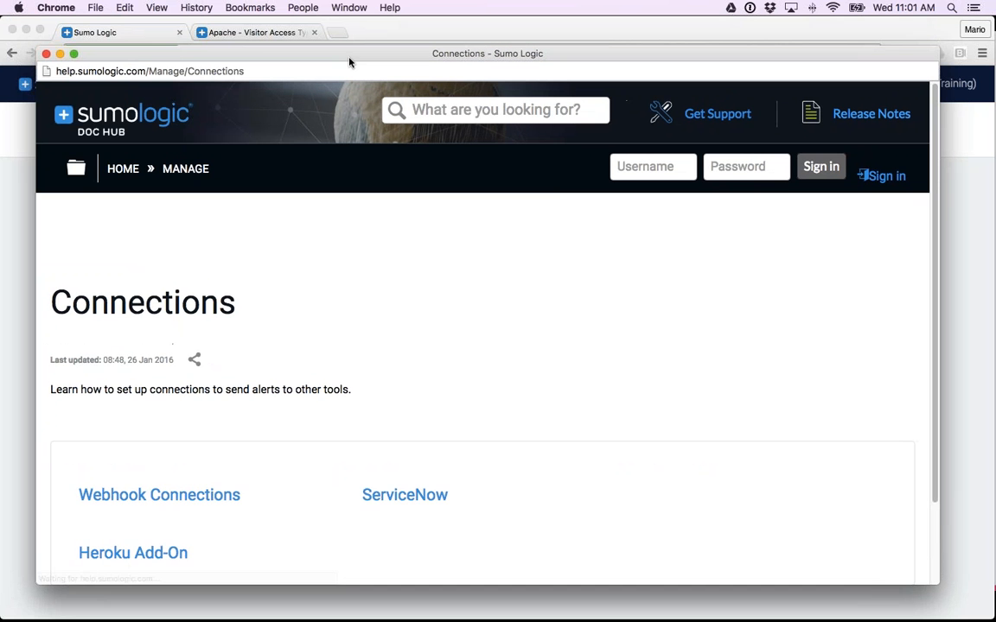
drag(314, 28, 349, 60)
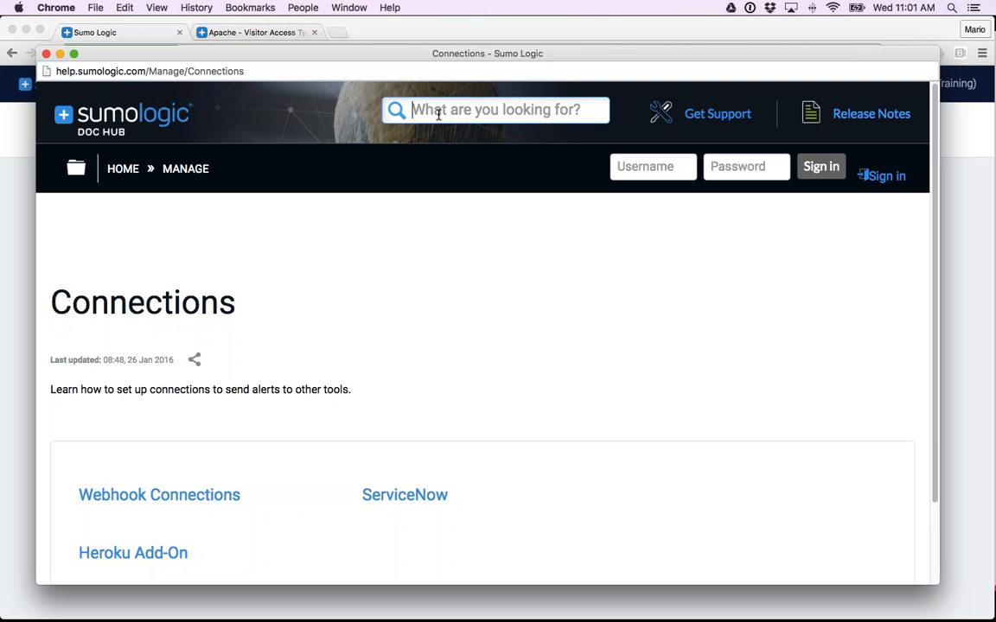
click(438, 115)
text(webhook)
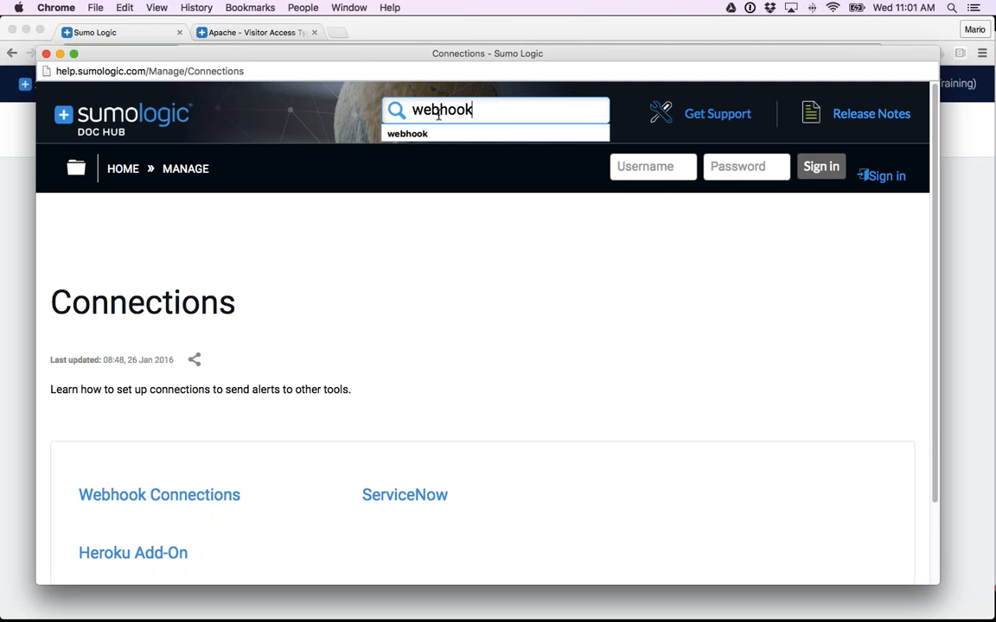
key(Return)
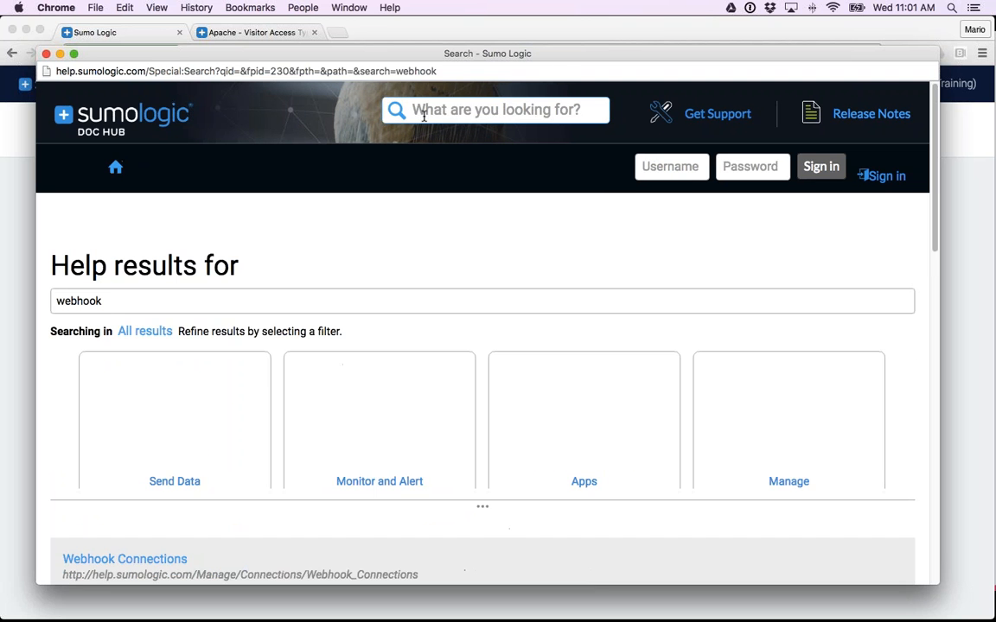
Open the Webhook Connections help page and its About Webhook Connections topic, and find the payload variables in the setup instructions.
scroll(273, 337, down, 5)
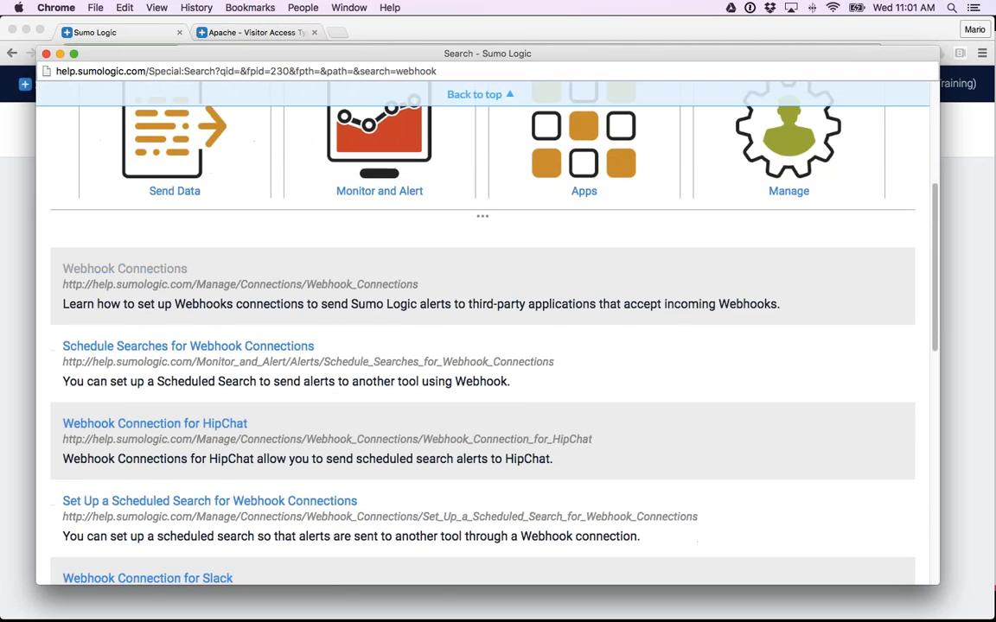
click(130, 269)
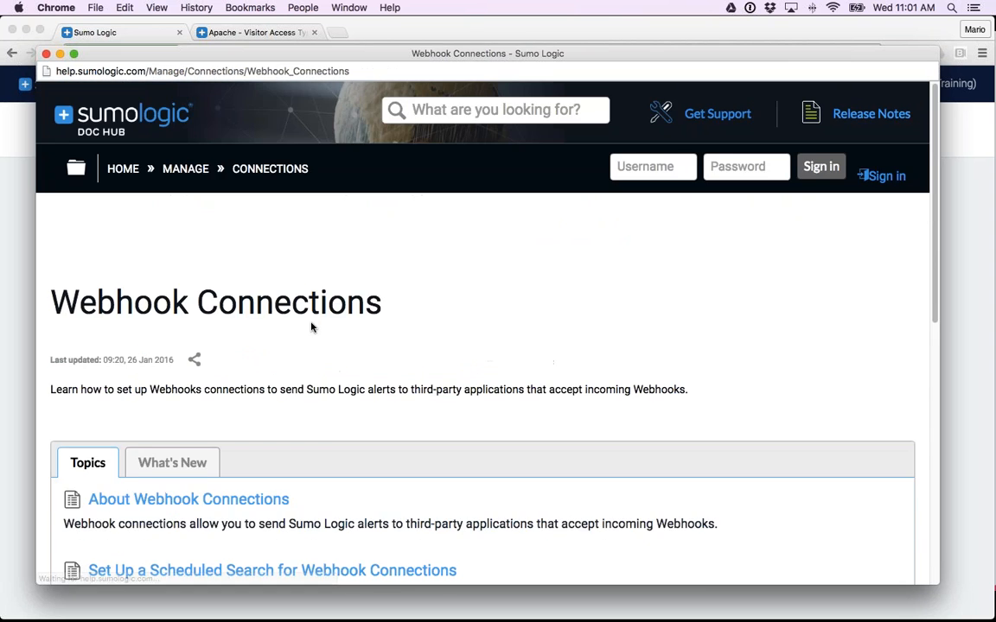
scroll(312, 328, down, 3)
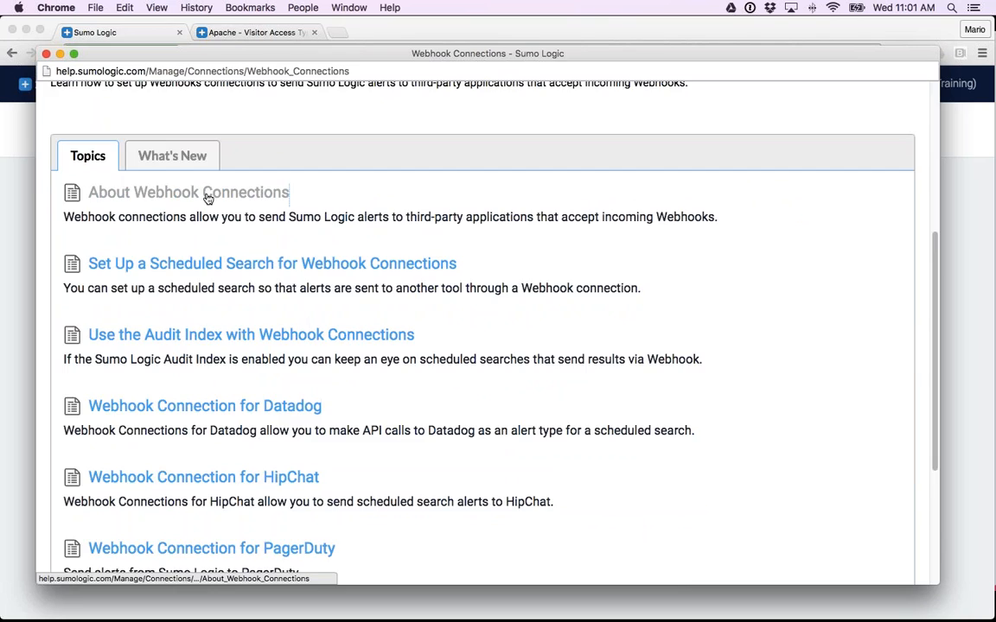
click(208, 194)
scroll(339, 308, down, 12)
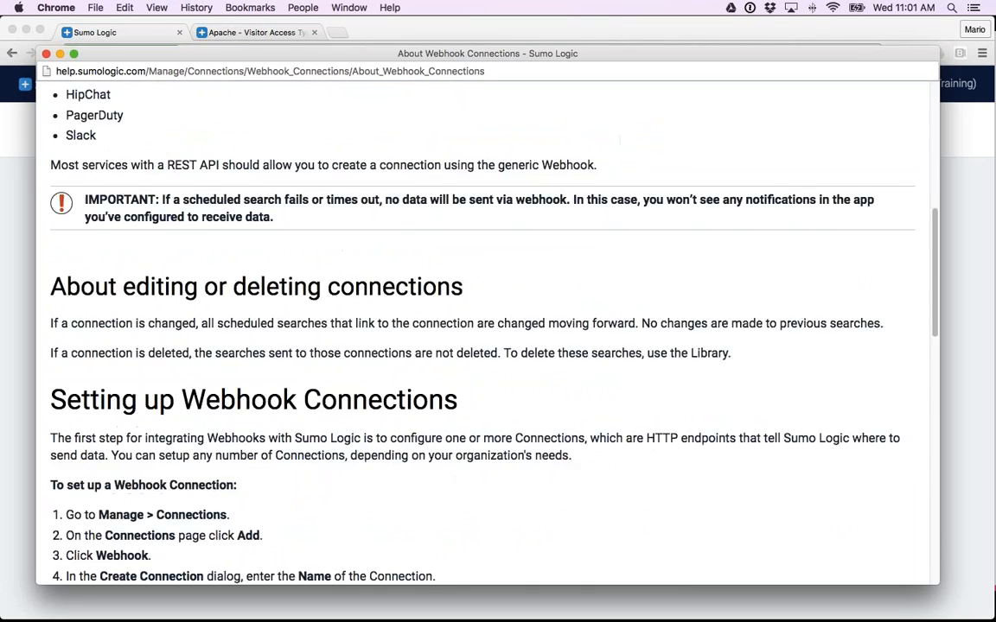
scroll(340, 309, down, 4)
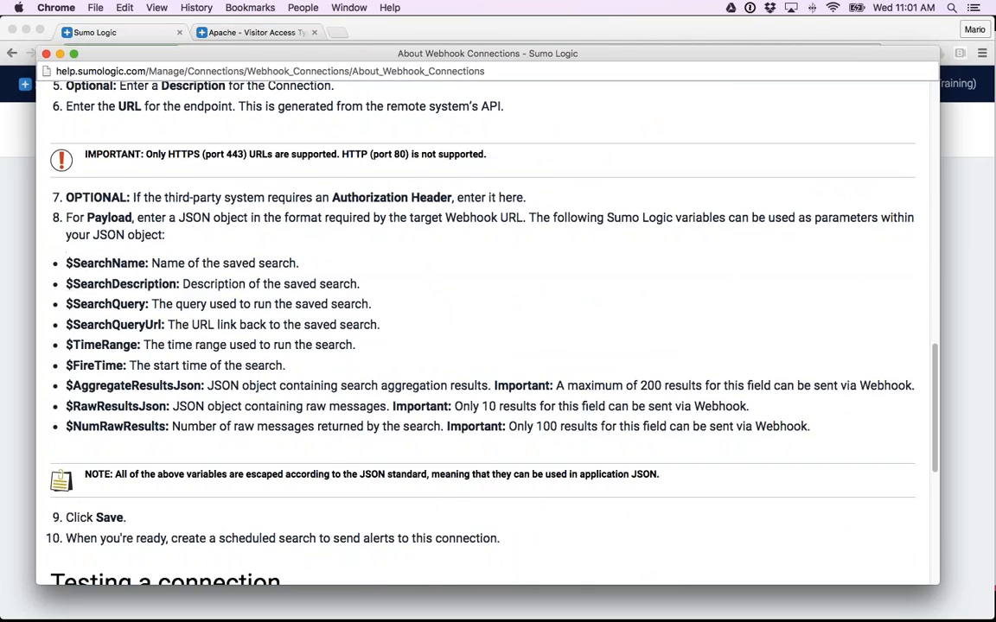
Highlight the full payload variable list, then individually SearchName, SearchDescription, SearchQuery, AggregateResultsJson, RawResultsJson and NumRawResults.
drag(61, 242, 130, 447)
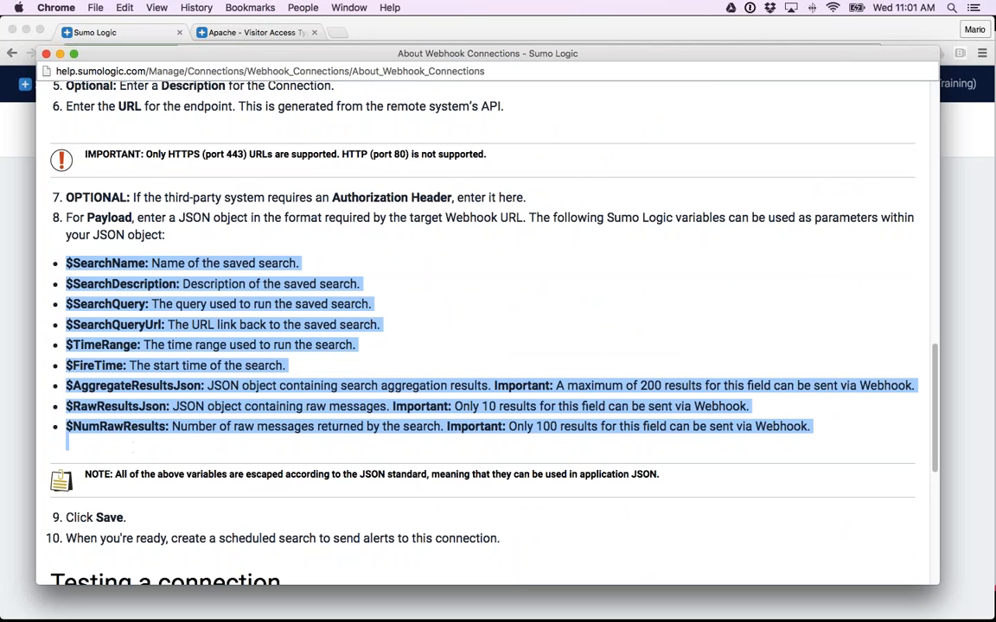
double_click(118, 263)
double_click(121, 284)
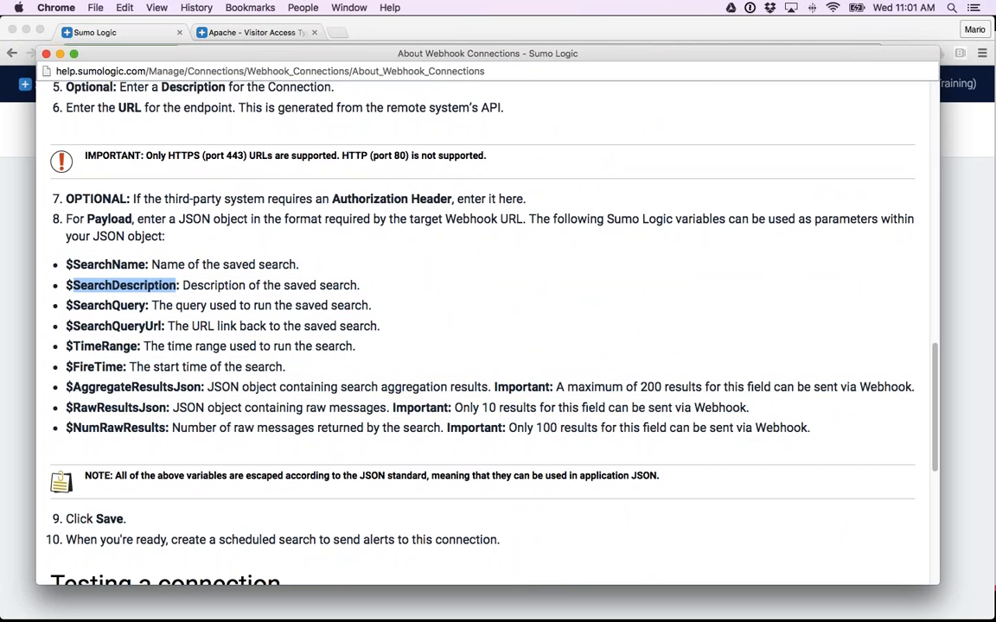
double_click(109, 305)
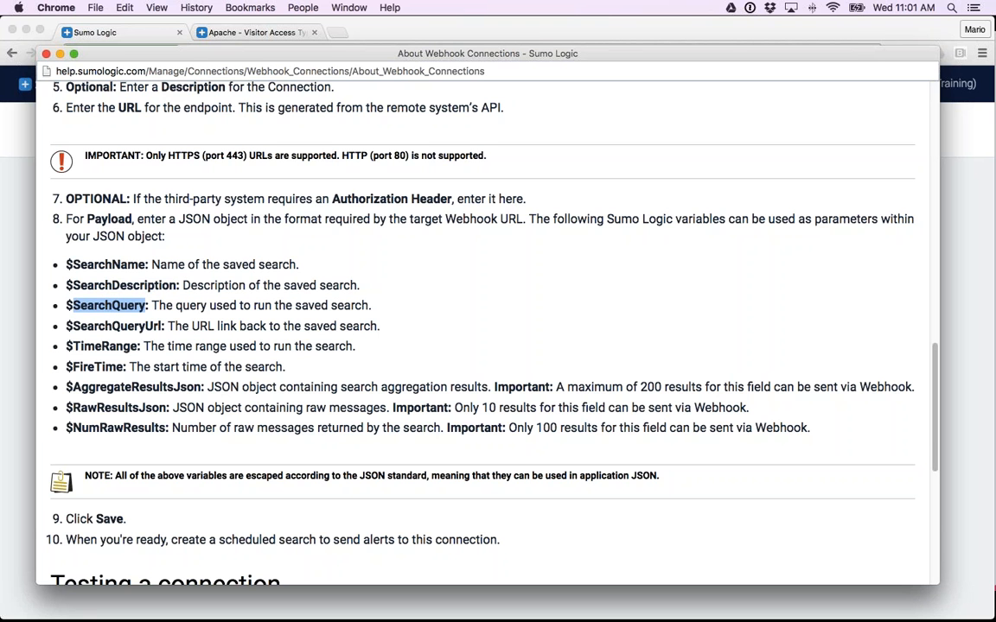
double_click(126, 388)
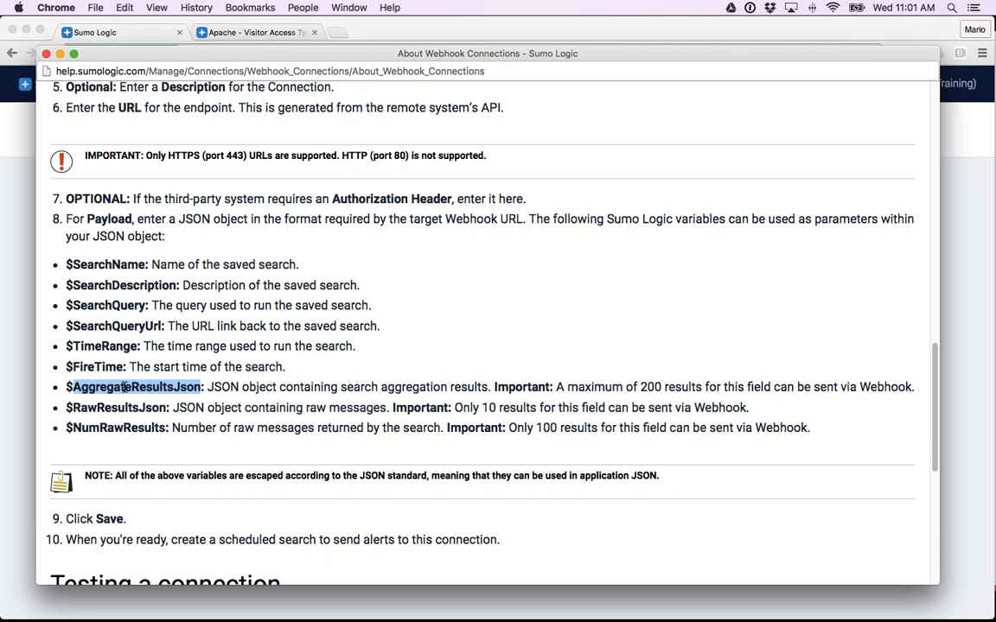
double_click(119, 407)
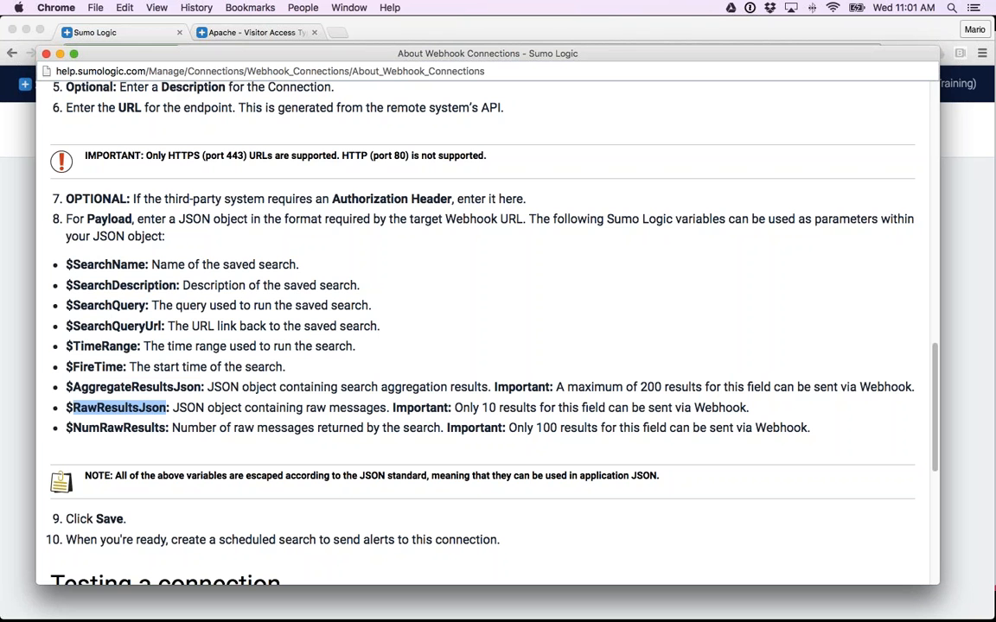
double_click(119, 428)
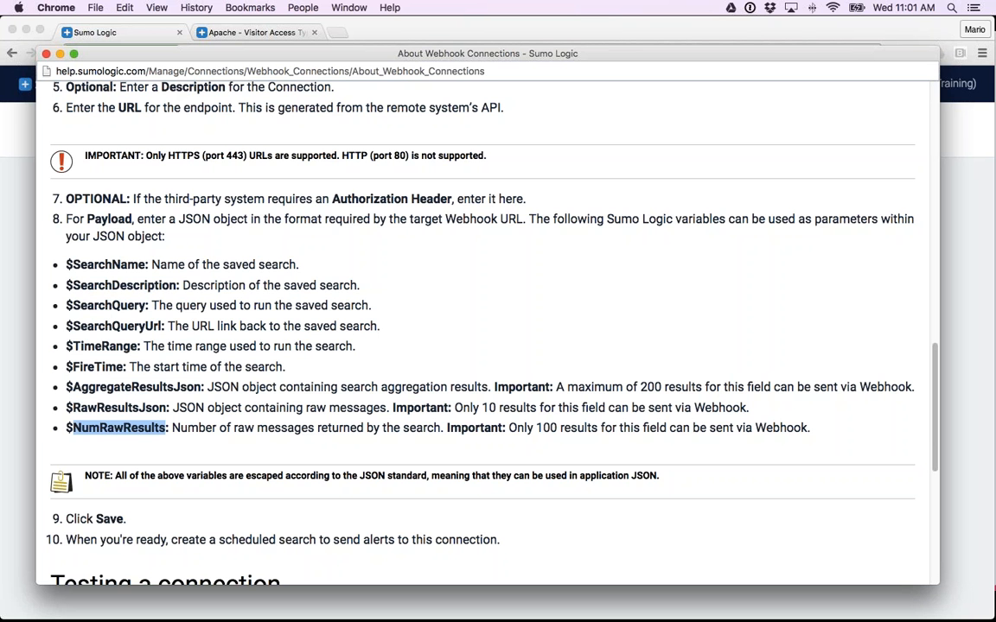
scroll(488, 329, up, 10)
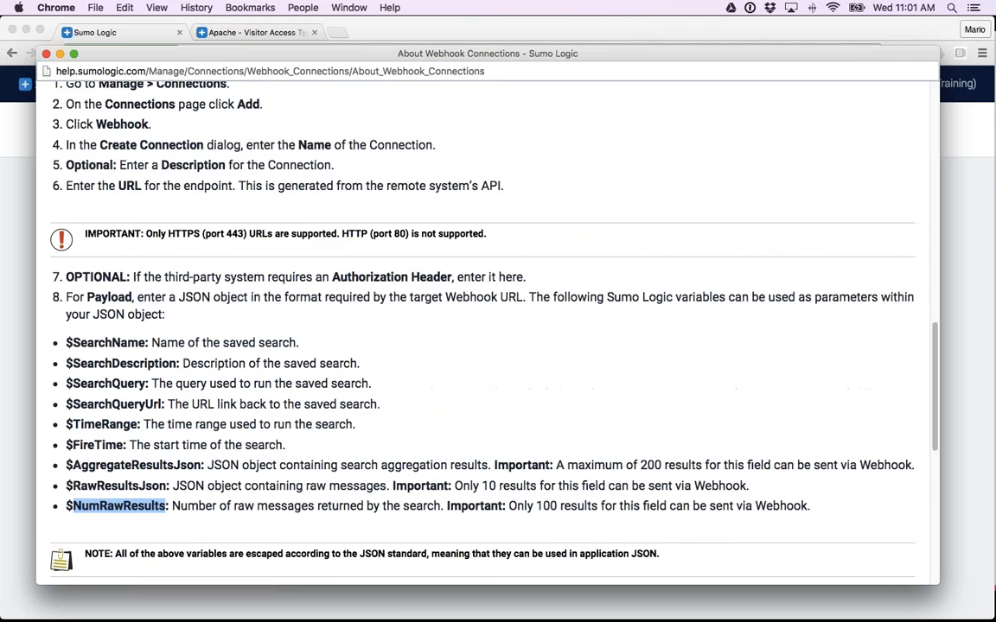
Close the help window and the browser tab showing the Apache visitor access dashboard.
click(45, 53)
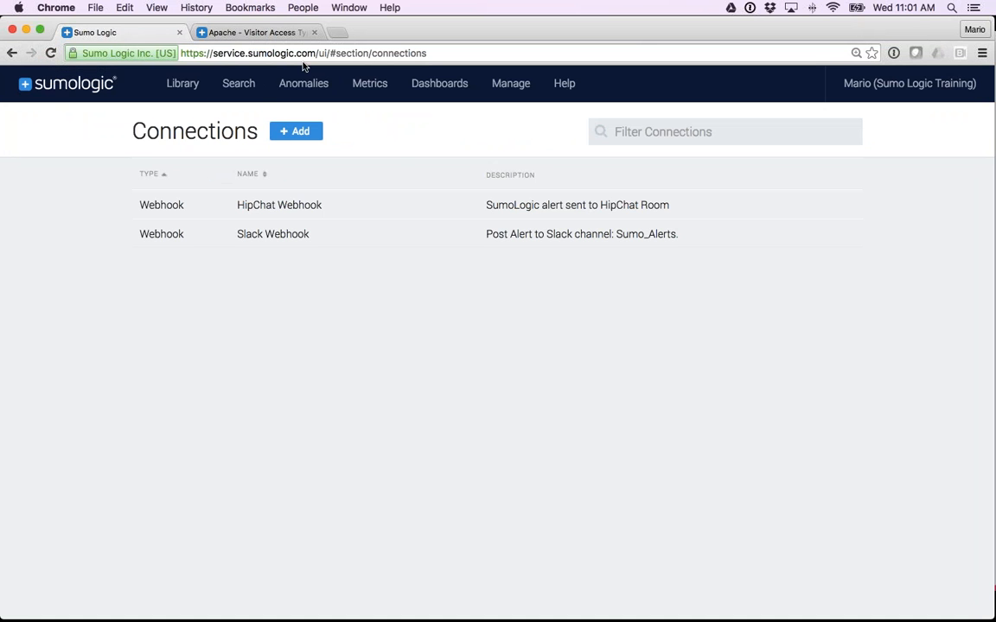
click(266, 32)
click(313, 32)
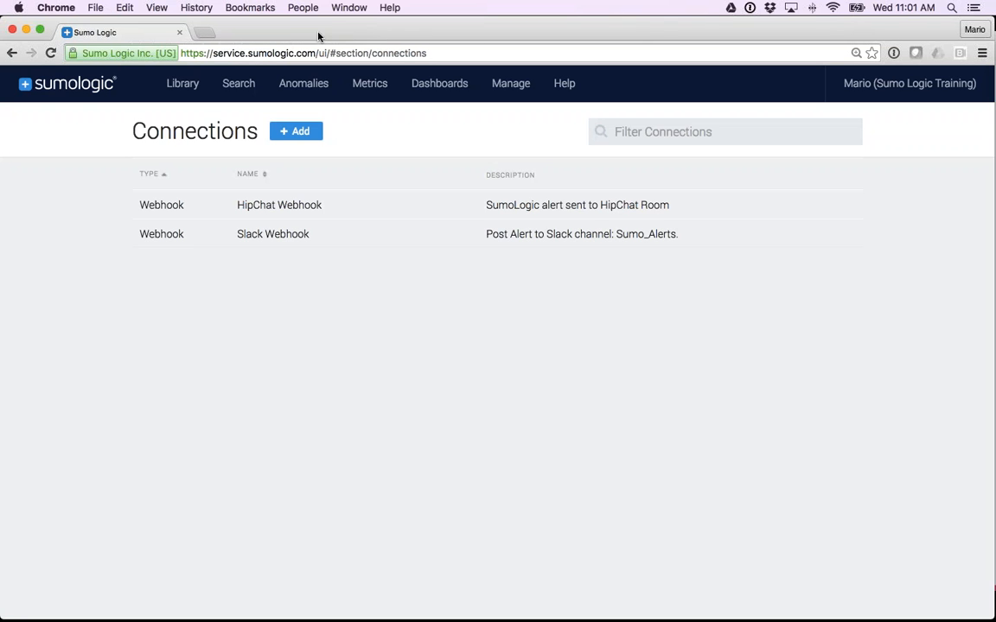
Go to the Search page and copy _sourceCategory=Apache/Access from the Outlier Example query.
mouse_move(233, 96)
click(242, 130)
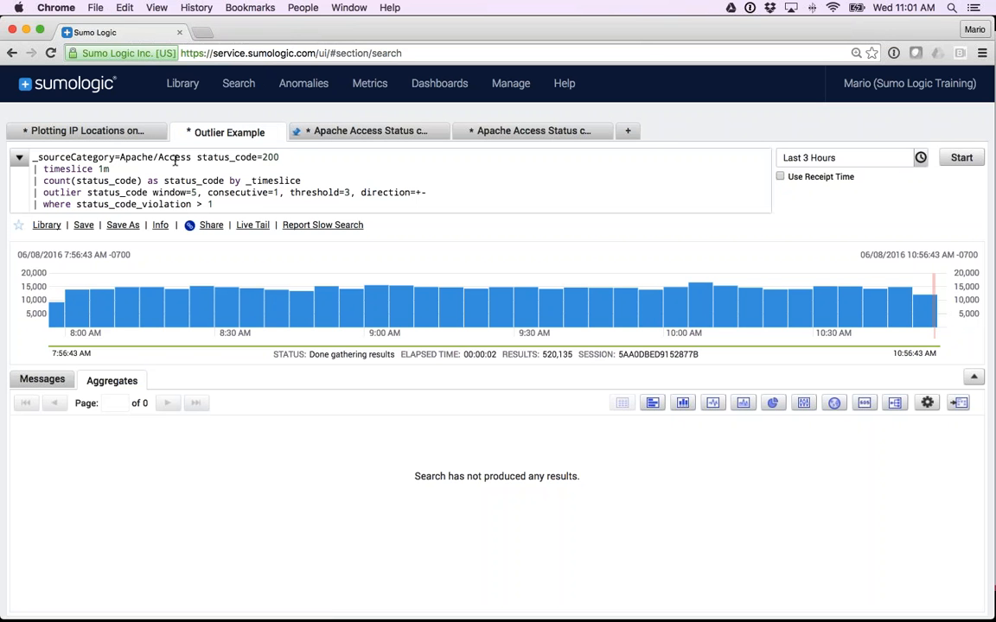
drag(191, 158, 30, 158)
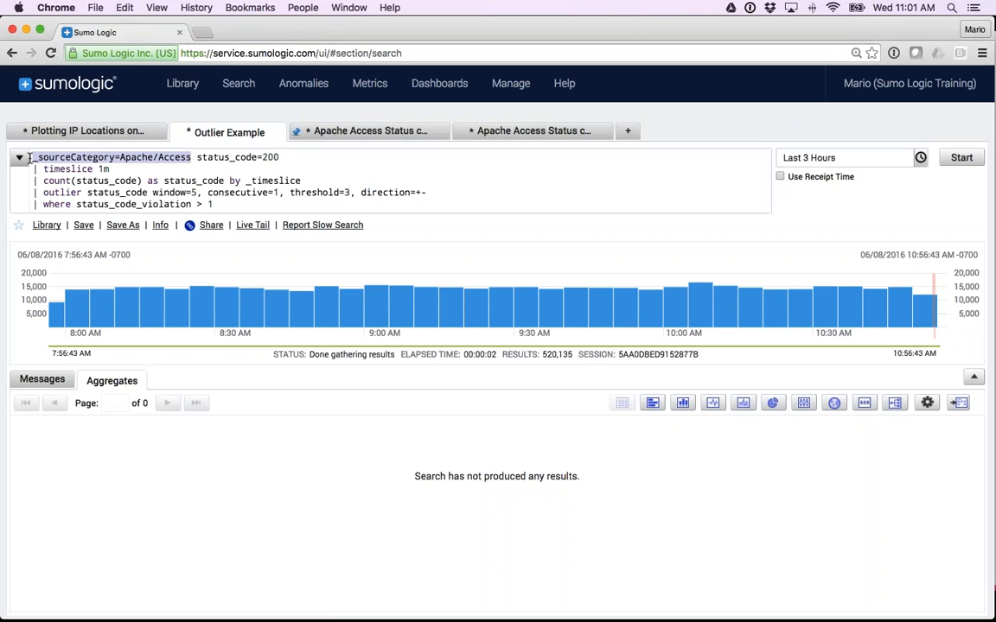
key(super+c)
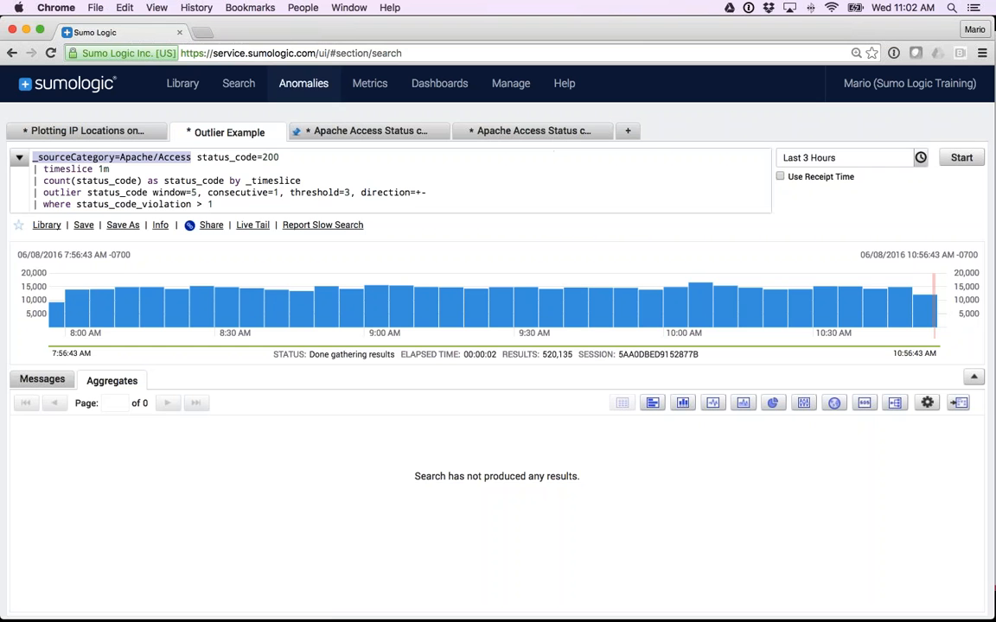
Open Live Tail and run it with the copied filter _sourceCategory=Apache/Access.
mouse_move(239, 83)
click(246, 153)
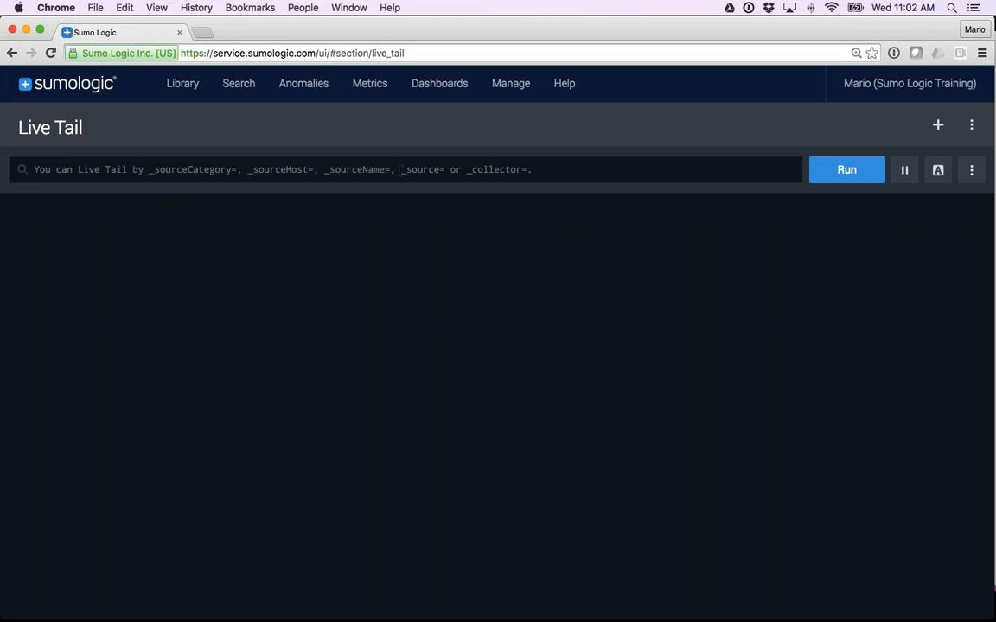
click(486, 169)
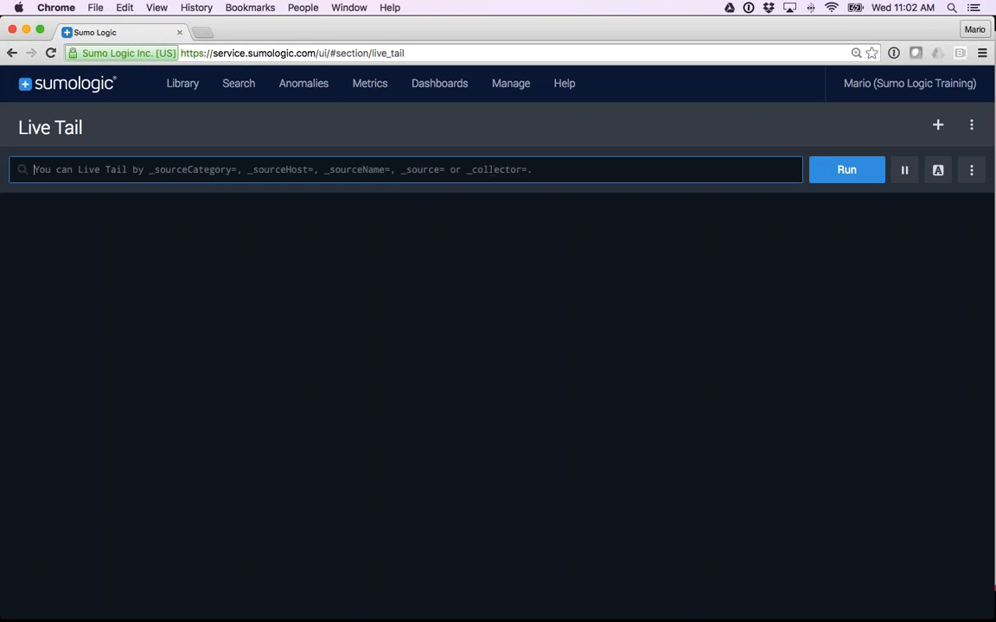
key(super+v)
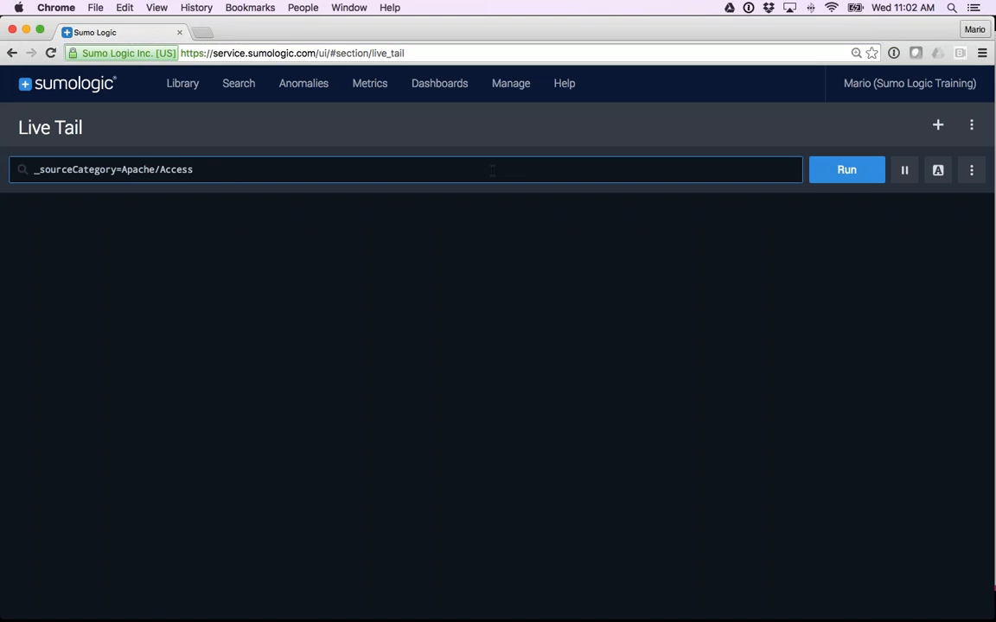
key(Return)
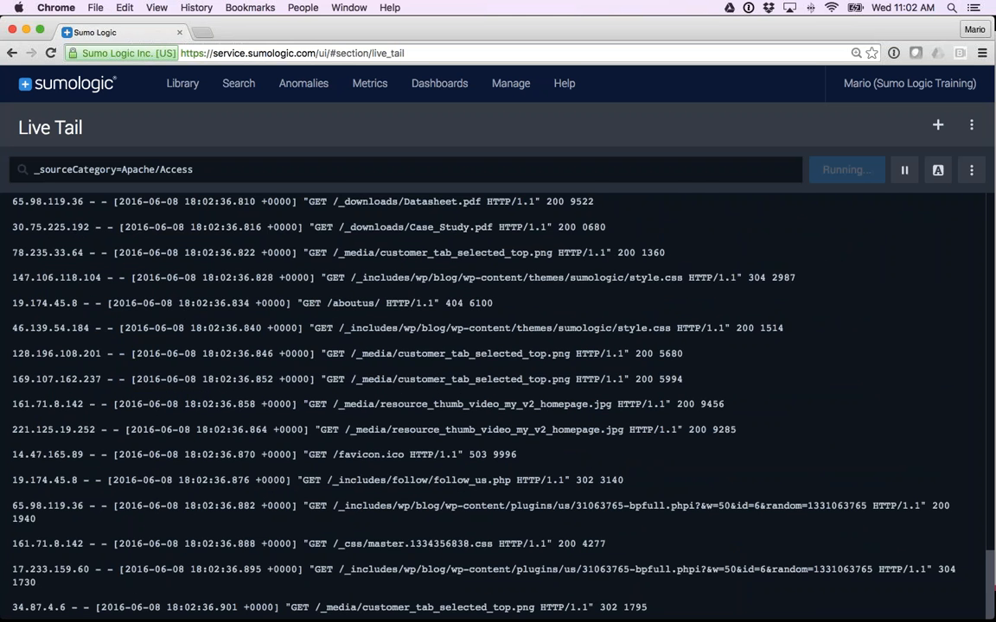
Add the keyword 404 to the Live Tail filter and rerun it.
click(212, 170)
text(4)
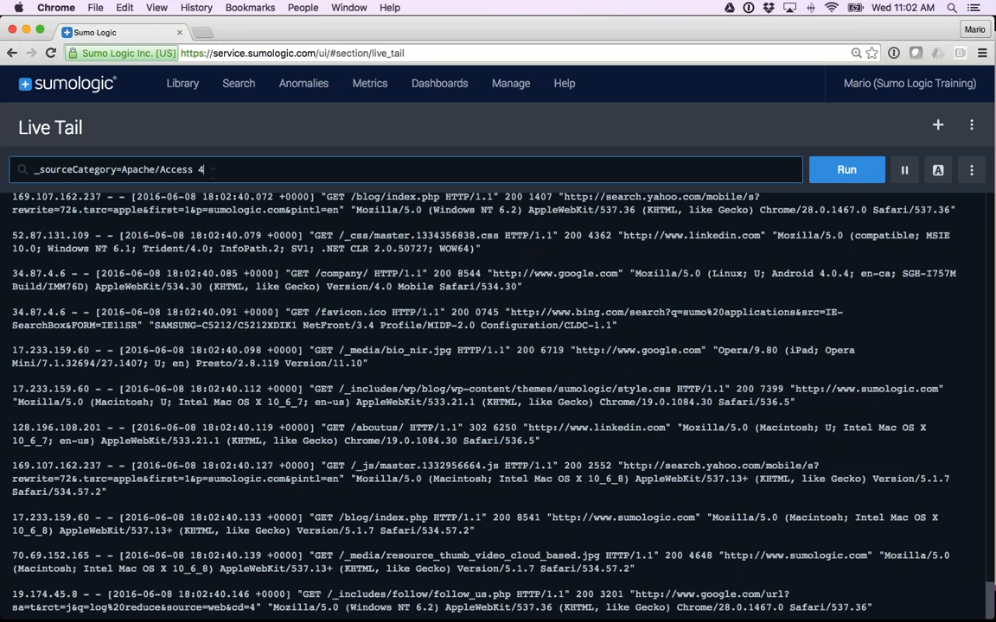
text(04)
key(Return)
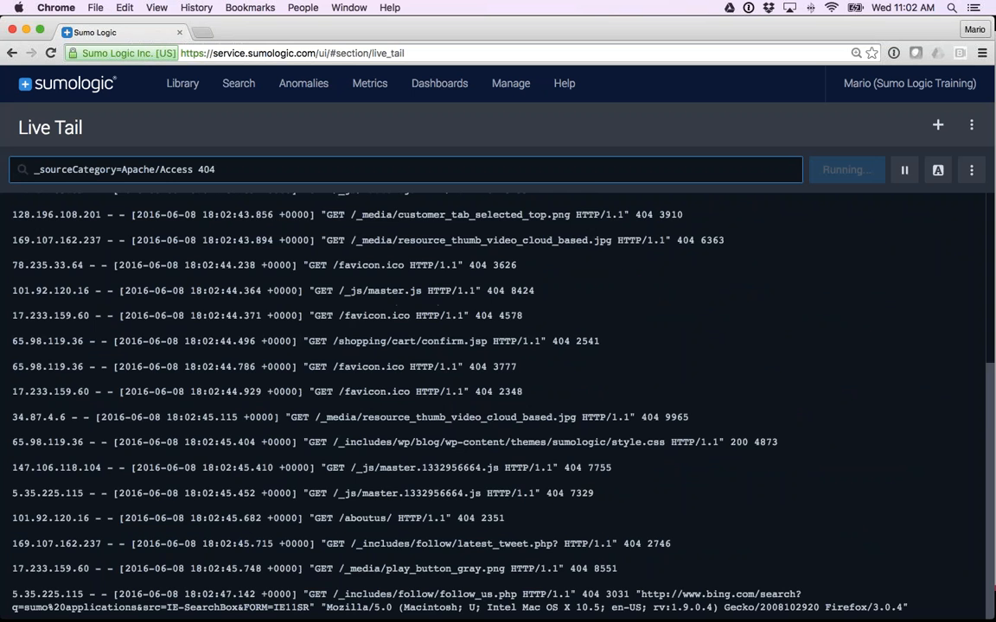
Add 404, mozilla and GET as highlighted terms for the running Live Tail session.
click(938, 169)
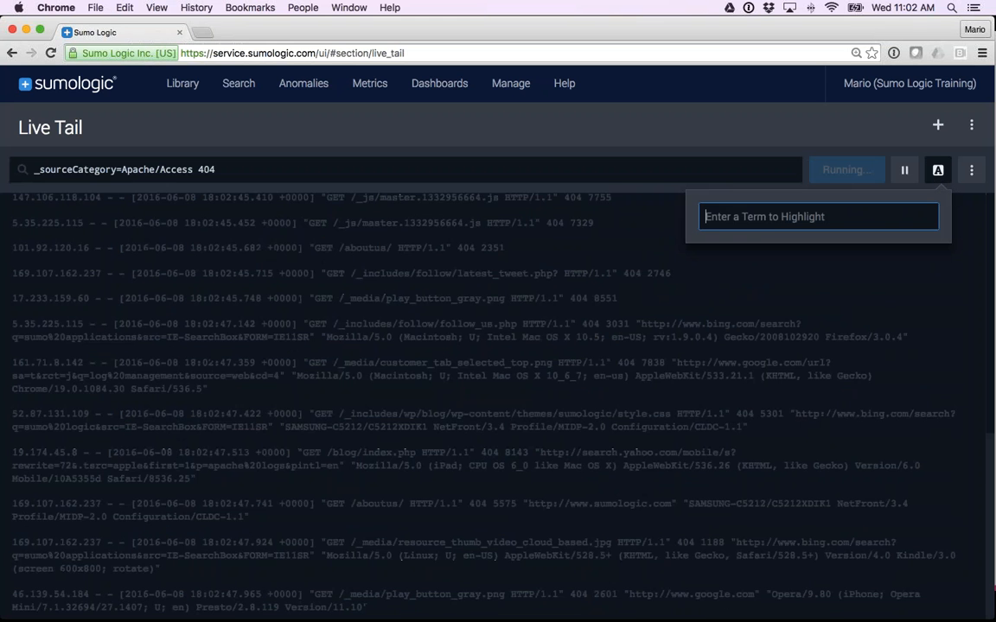
text(404)
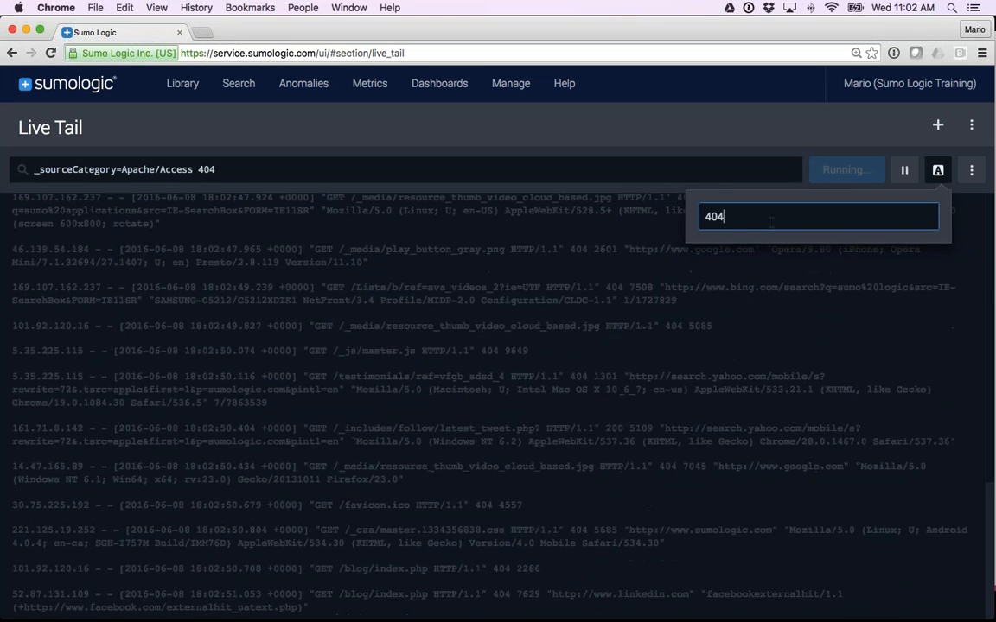
key(Return)
text(mo)
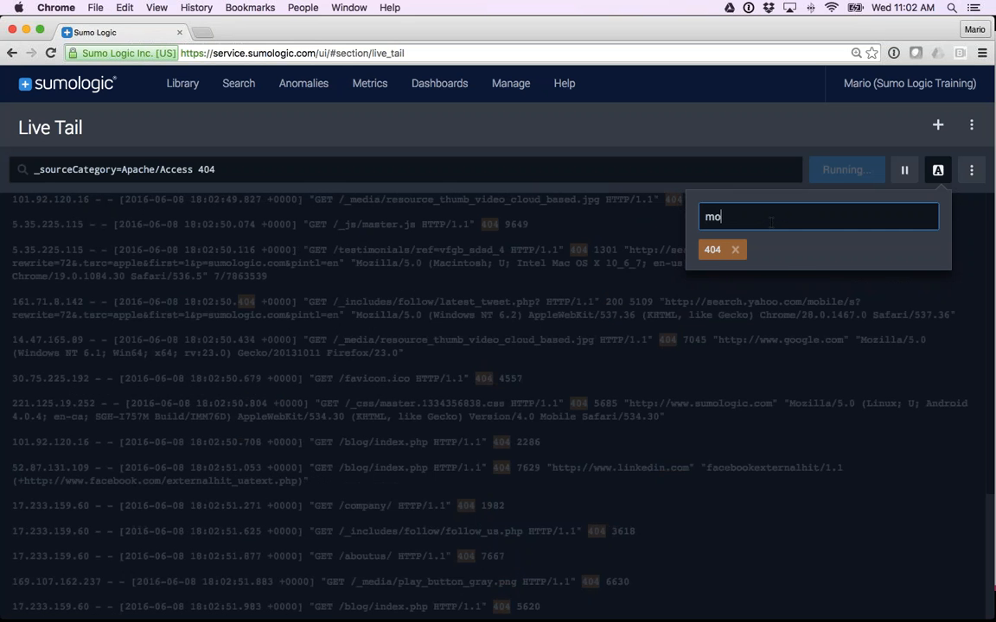
text(zilla)
key(Return)
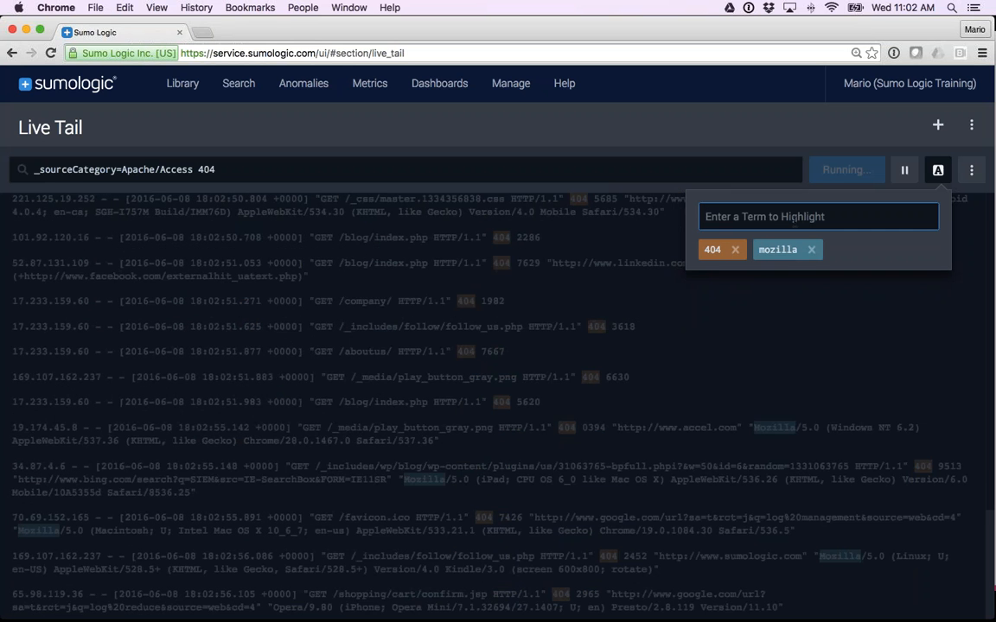
text(GET)
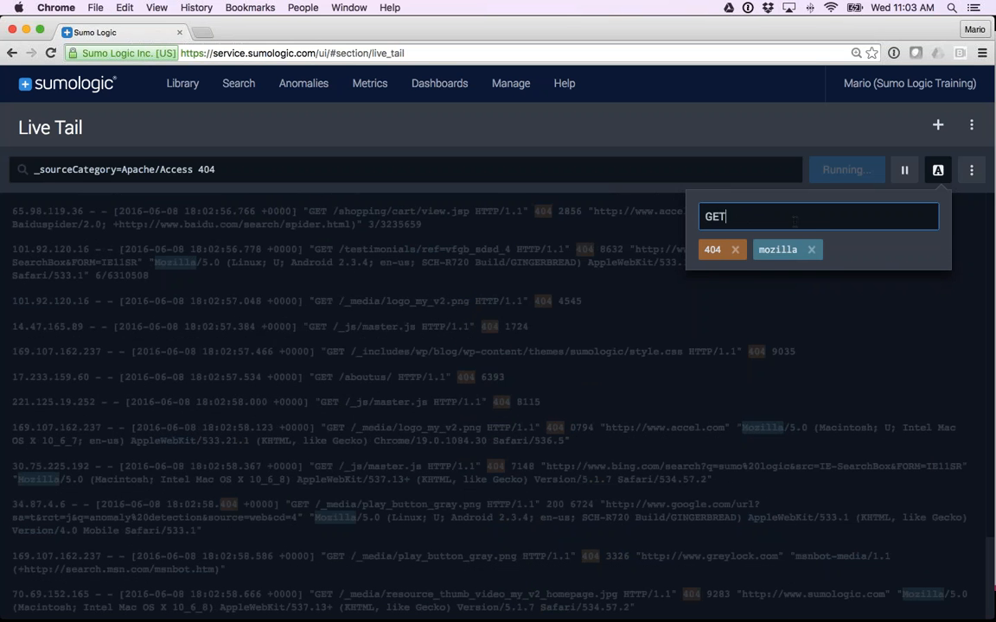
key(Return)
click(938, 171)
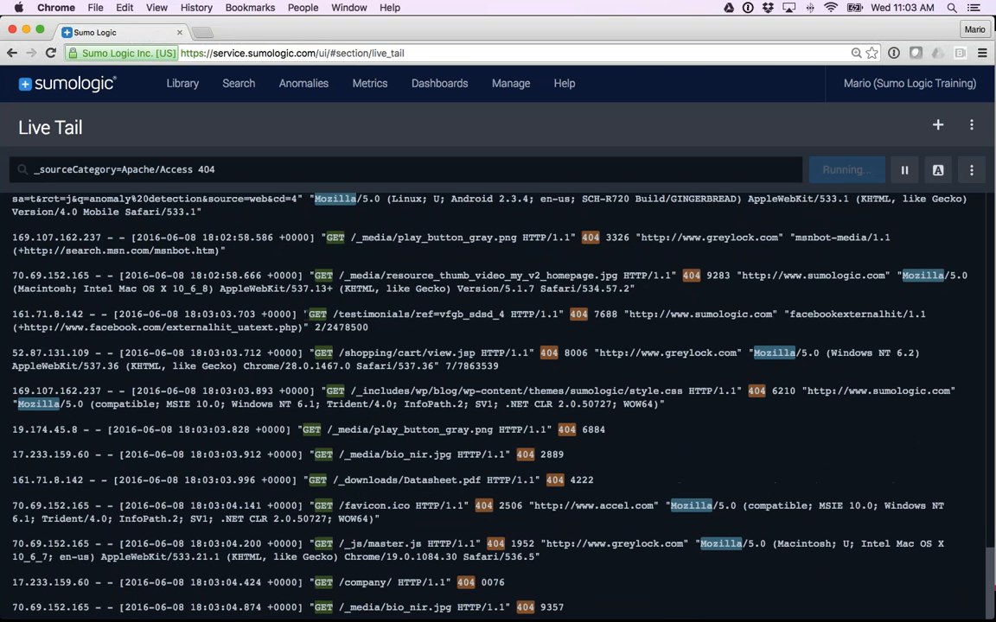
Pause the Live Tail stream to review earlier messages, resume it at the newest ones, and look back through the log again.
click(905, 173)
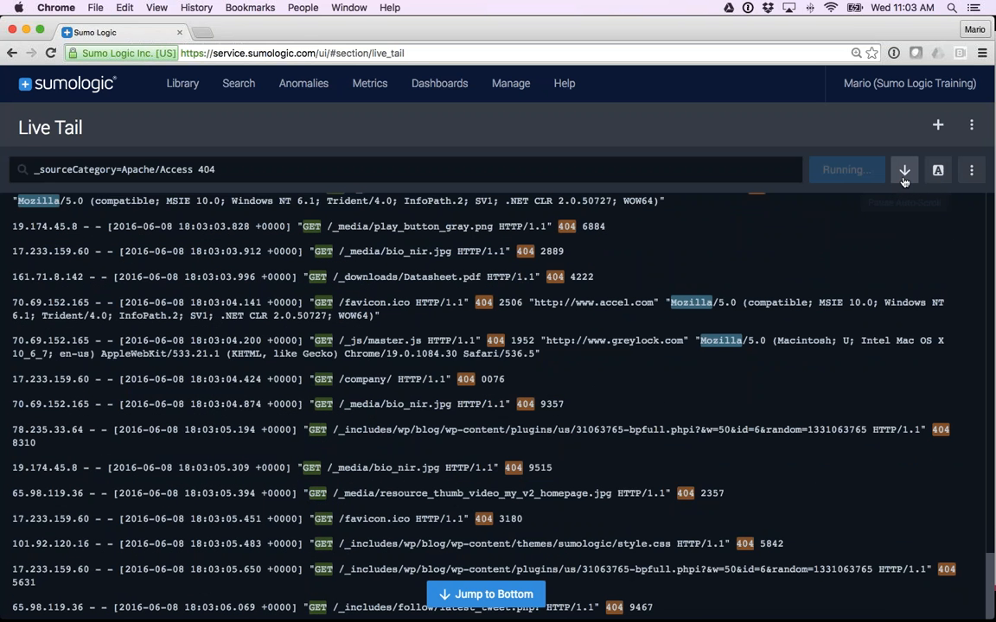
scroll(498, 397, up, 10)
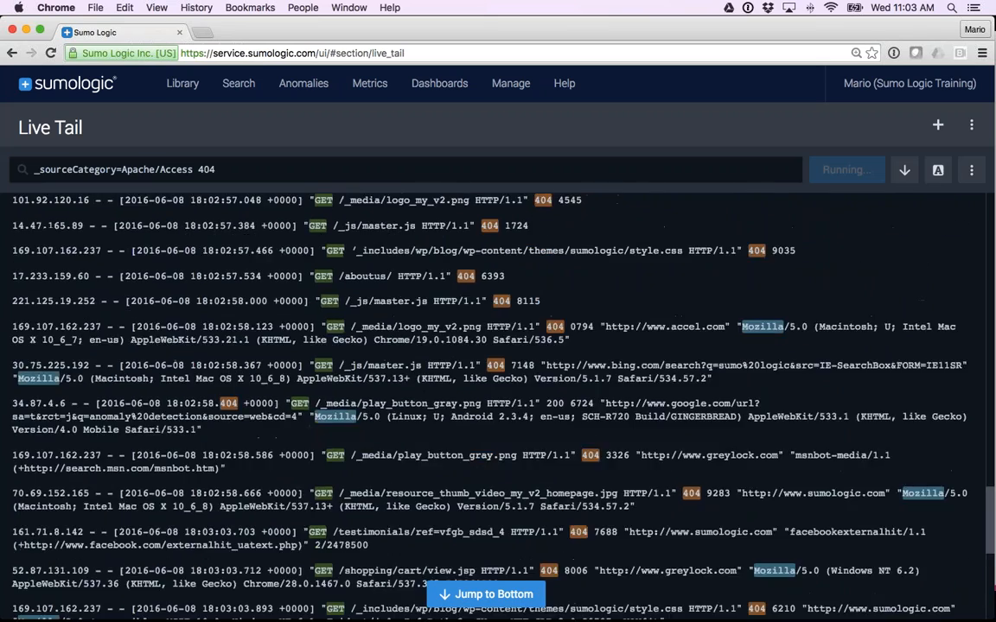
scroll(498, 398, down, 5)
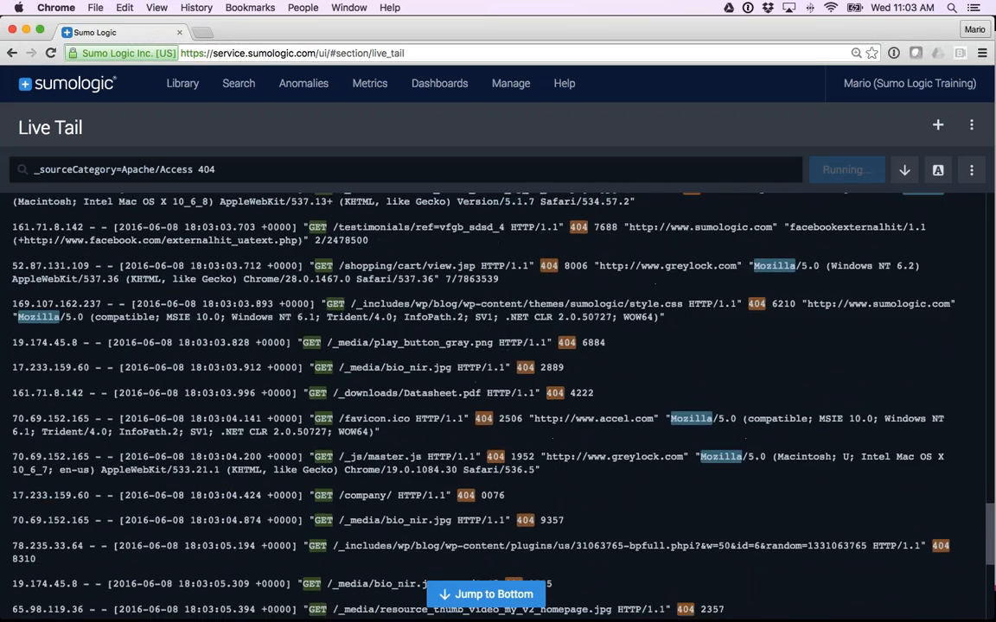
scroll(498, 398, up, 3)
scroll(498, 397, up, 5)
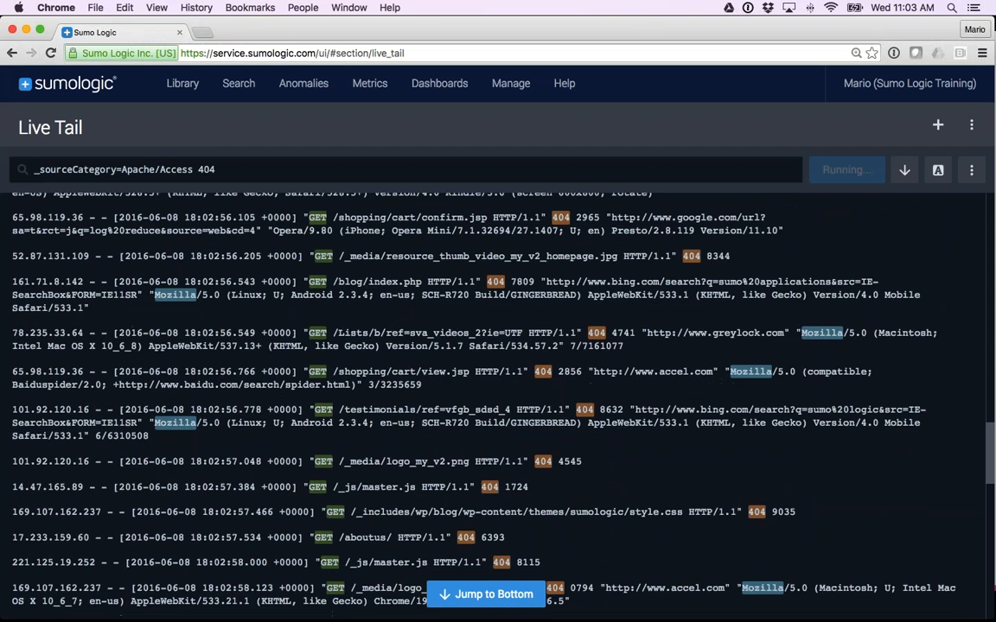
click(489, 594)
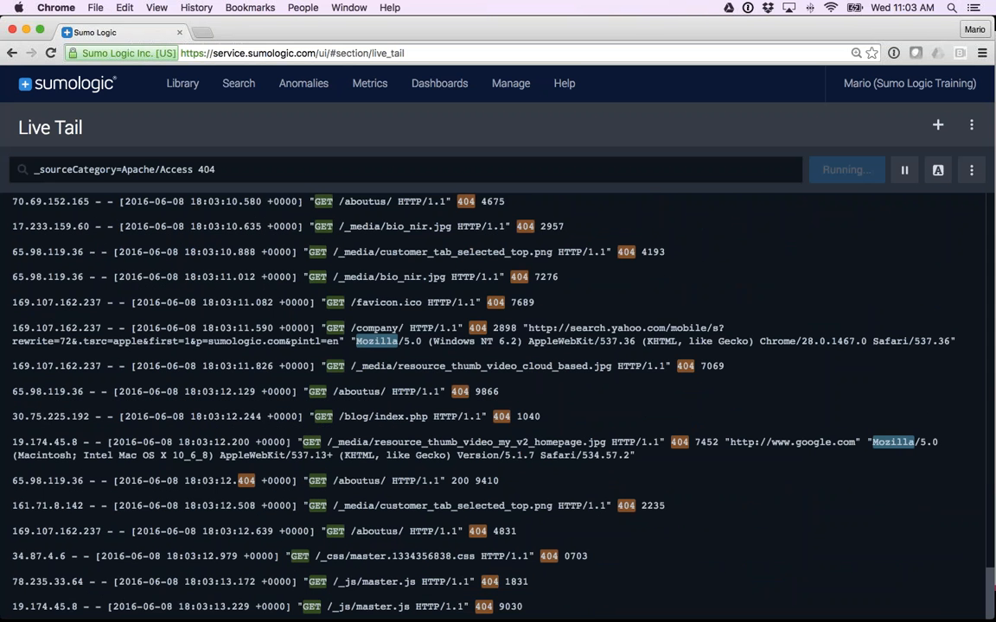
scroll(825, 400, up, 6)
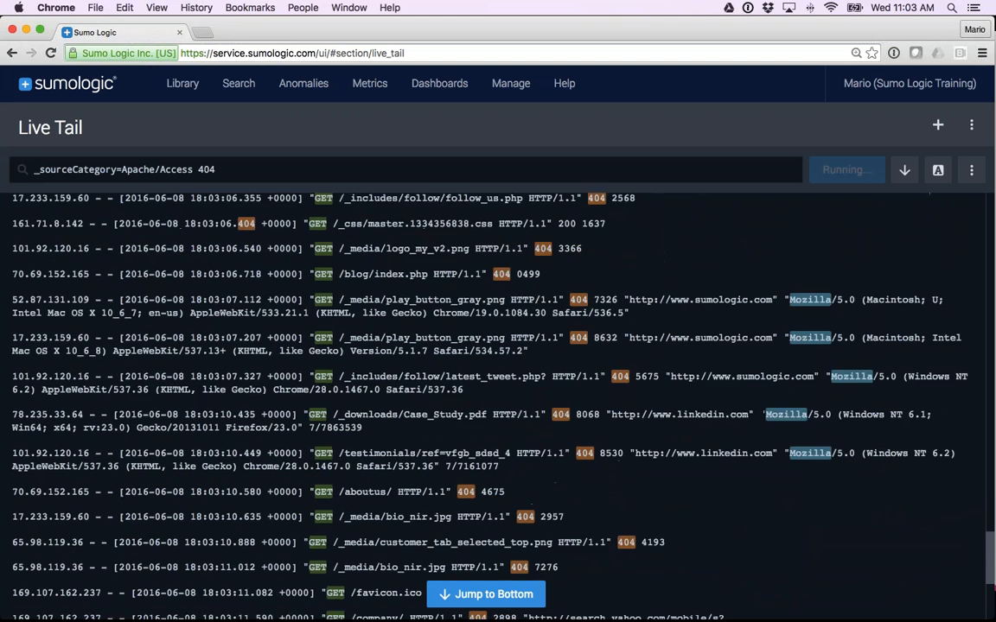
scroll(498, 402, up, 1)
Open the Live Tail help documentation and go to its Live Tail CLI topic.
click(563, 83)
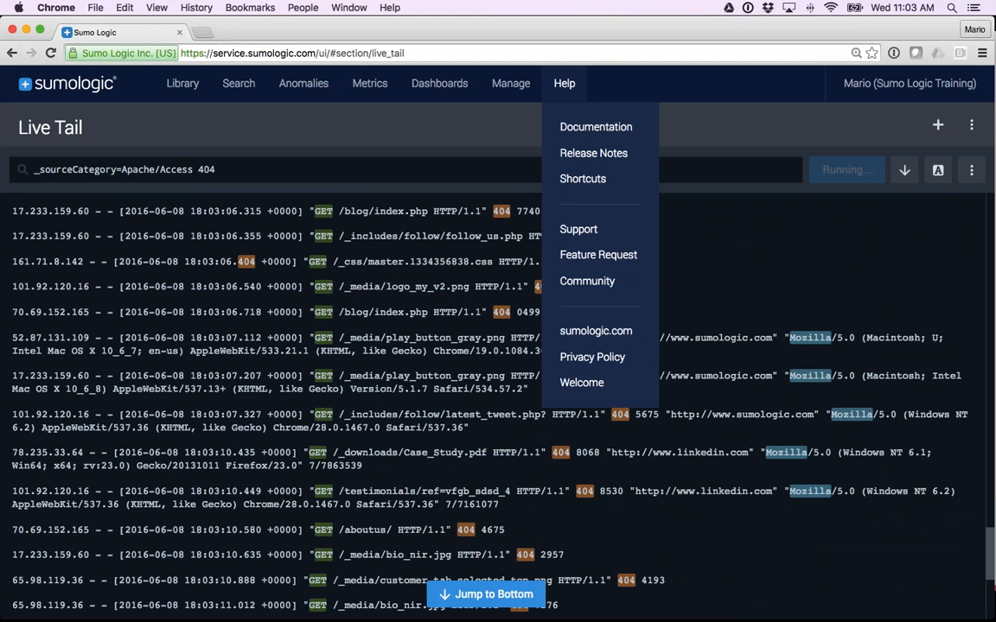
click(597, 128)
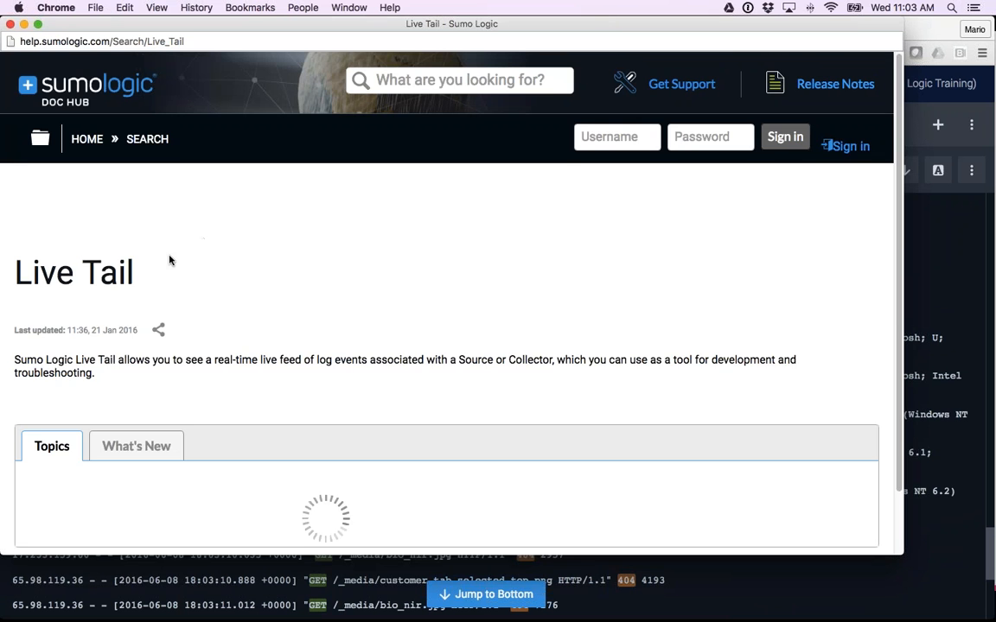
scroll(169, 260, down, 5)
scroll(134, 344, down, 1)
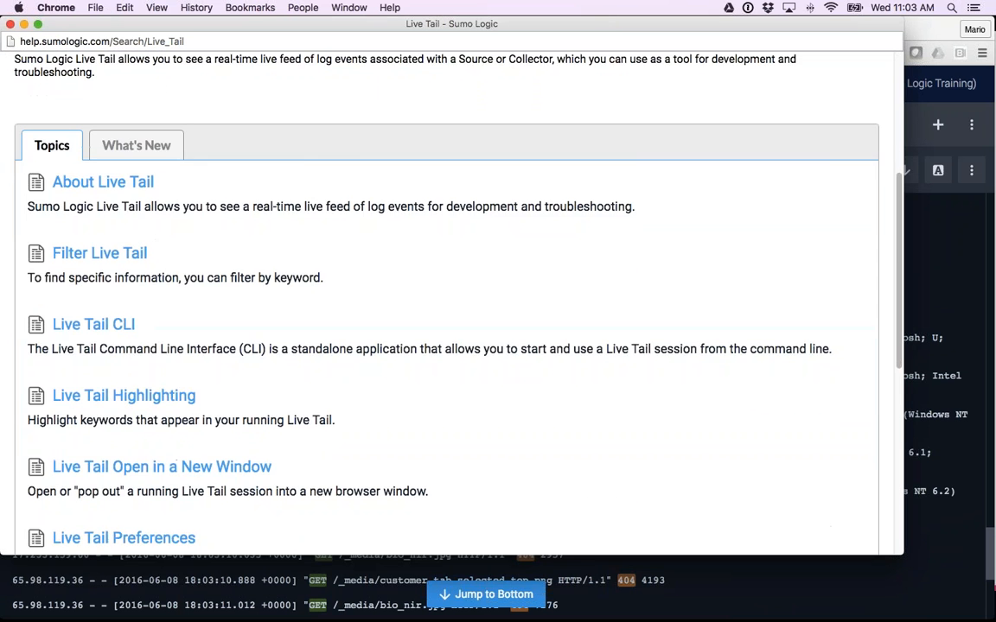
click(130, 289)
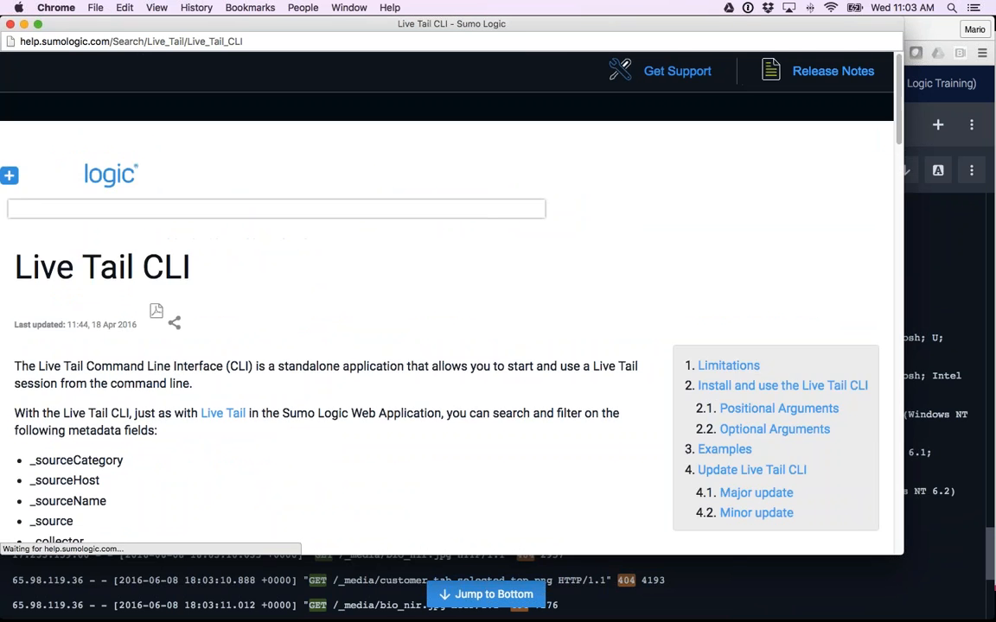
Review the Live Tail CLI article's supported systems, limitations, installation steps and example commands, and close the help window.
scroll(109, 289, down, 1)
scroll(201, 344, down, 5)
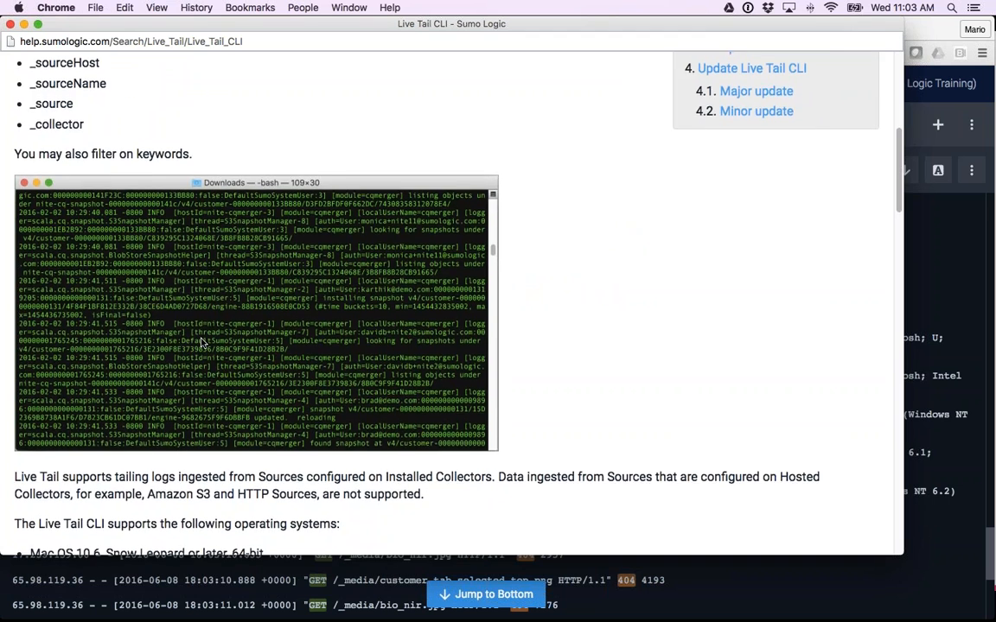
scroll(201, 344, down, 9)
scroll(201, 343, down, 1)
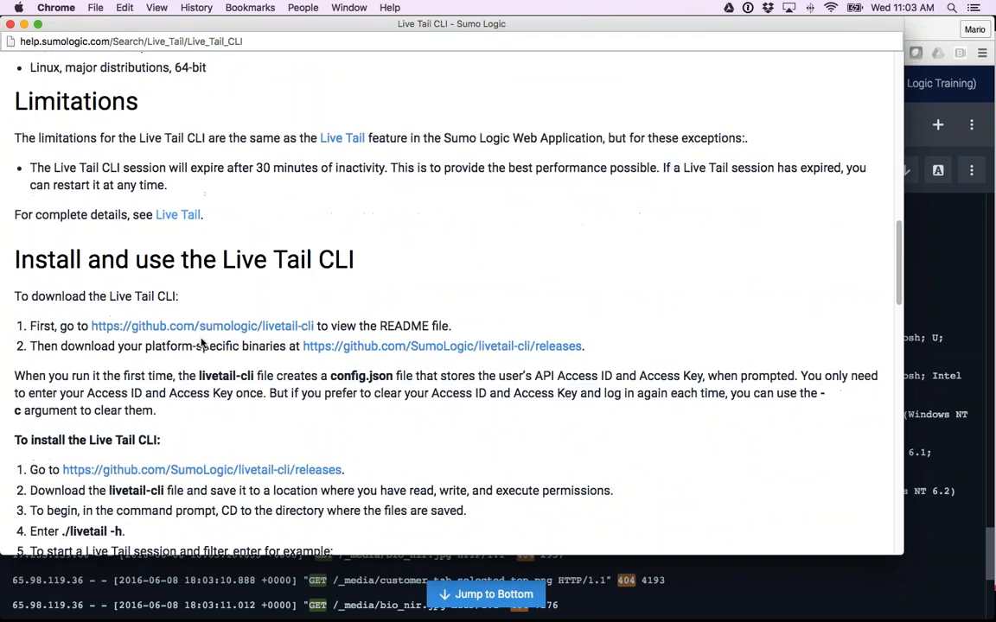
scroll(200, 344, down, 3)
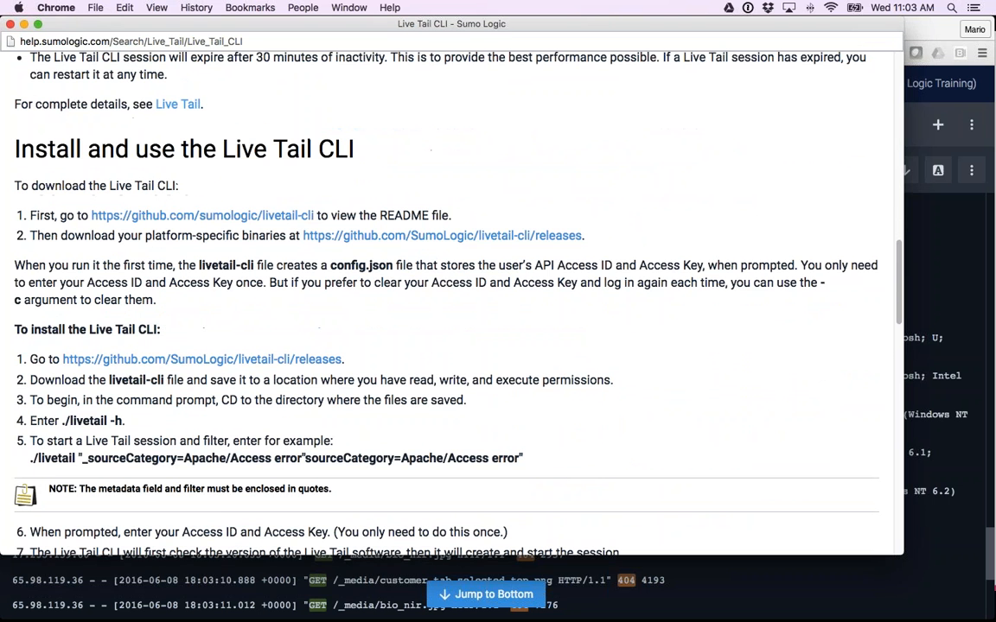
scroll(318, 317, down, 4)
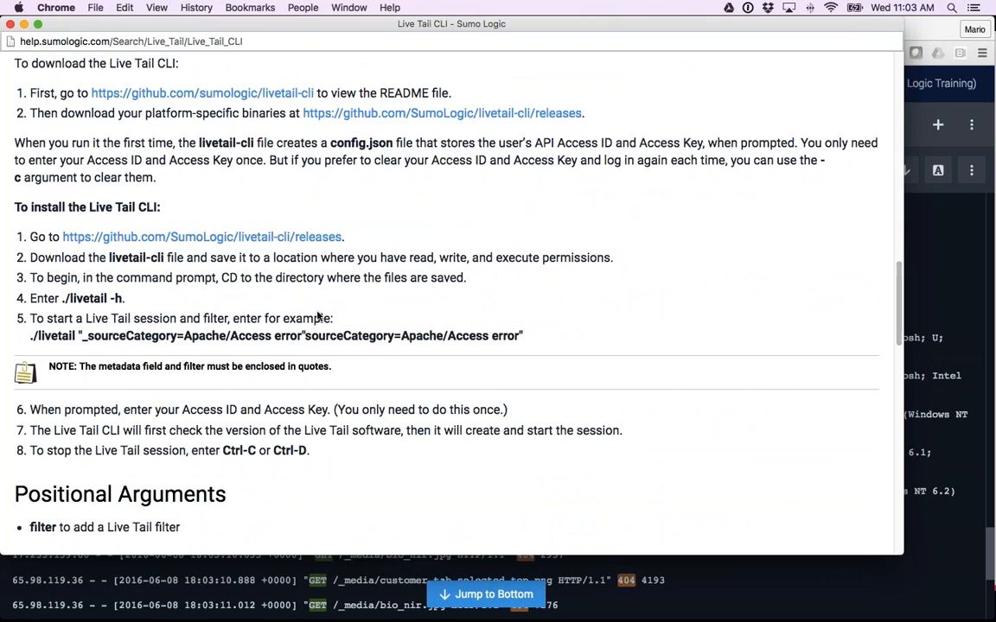
scroll(318, 316, up, 15)
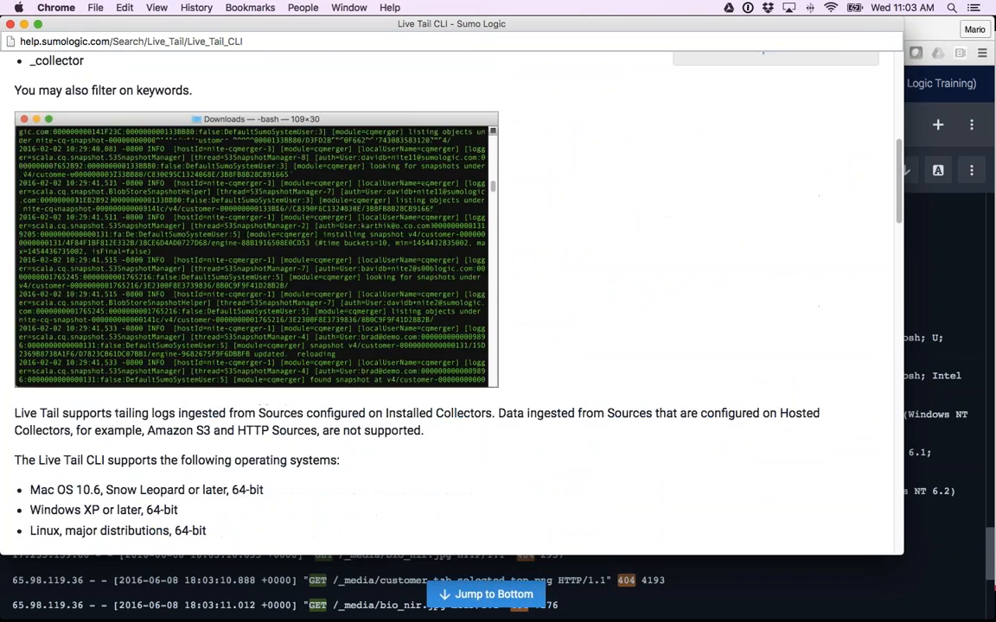
scroll(266, 302, up, 12)
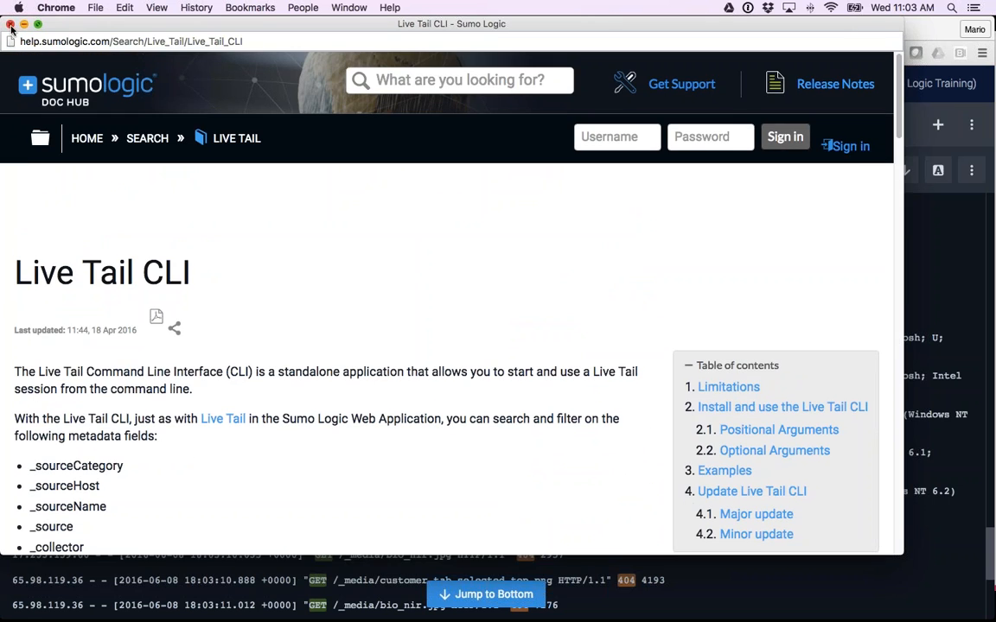
scroll(49, 280, down, 20)
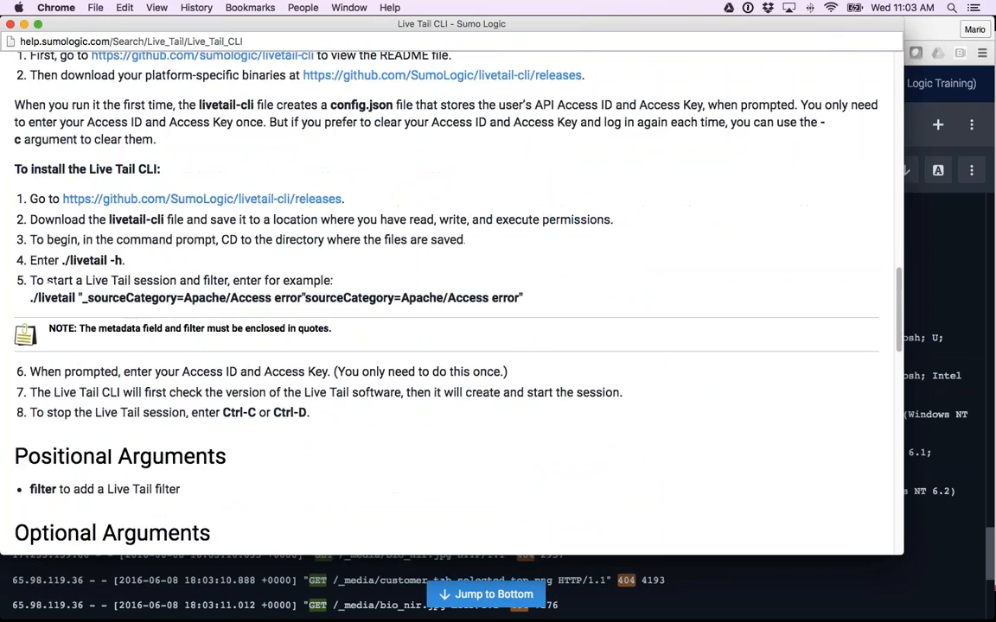
scroll(106, 276, down, 10)
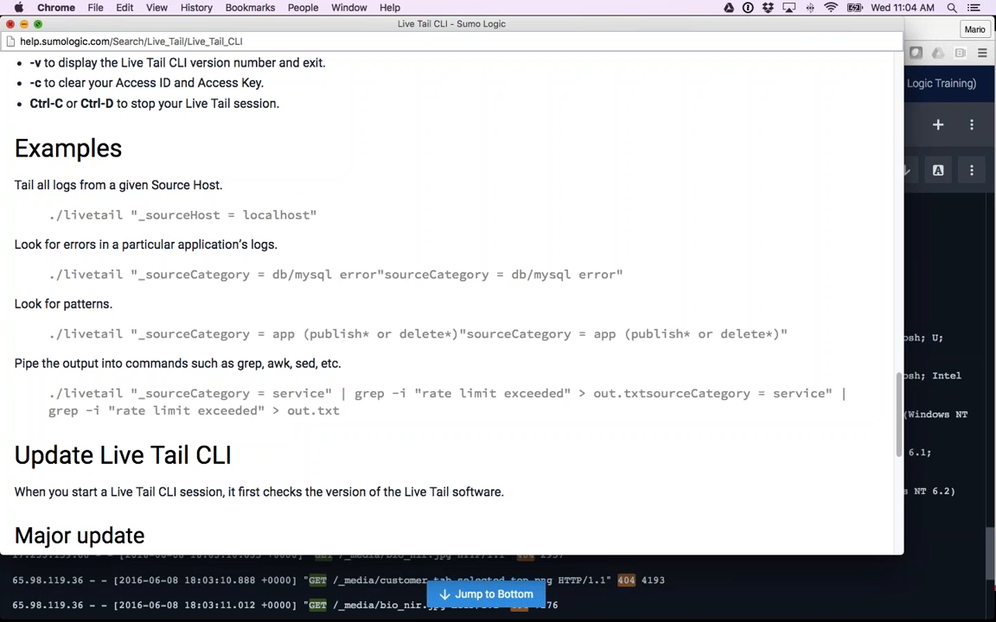
click(11, 24)
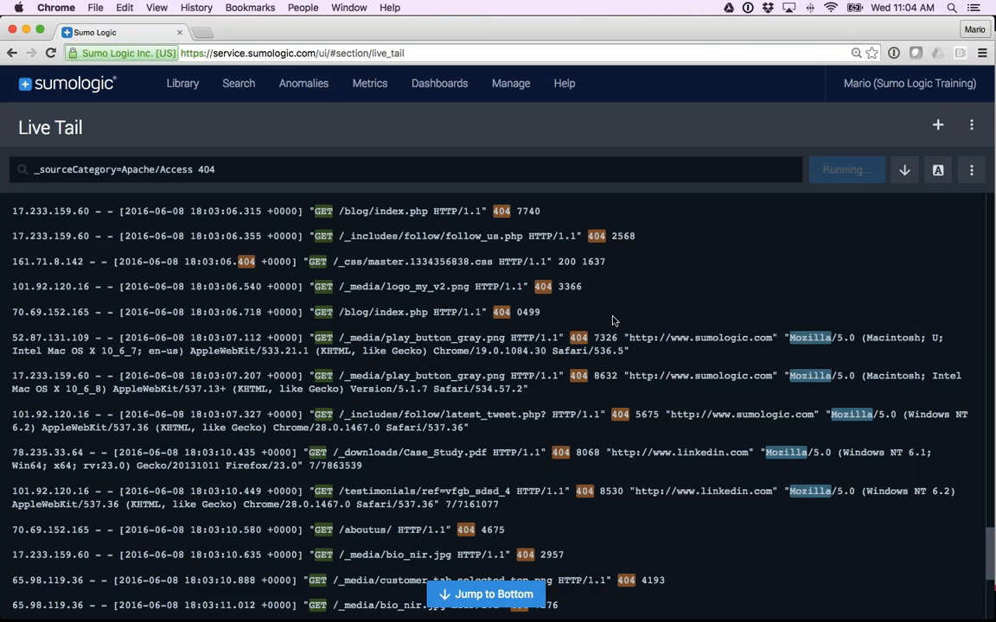
Add a second Live Tail session beside the first and run it with the filter _sourceCategory=Apache/Error.
click(937, 126)
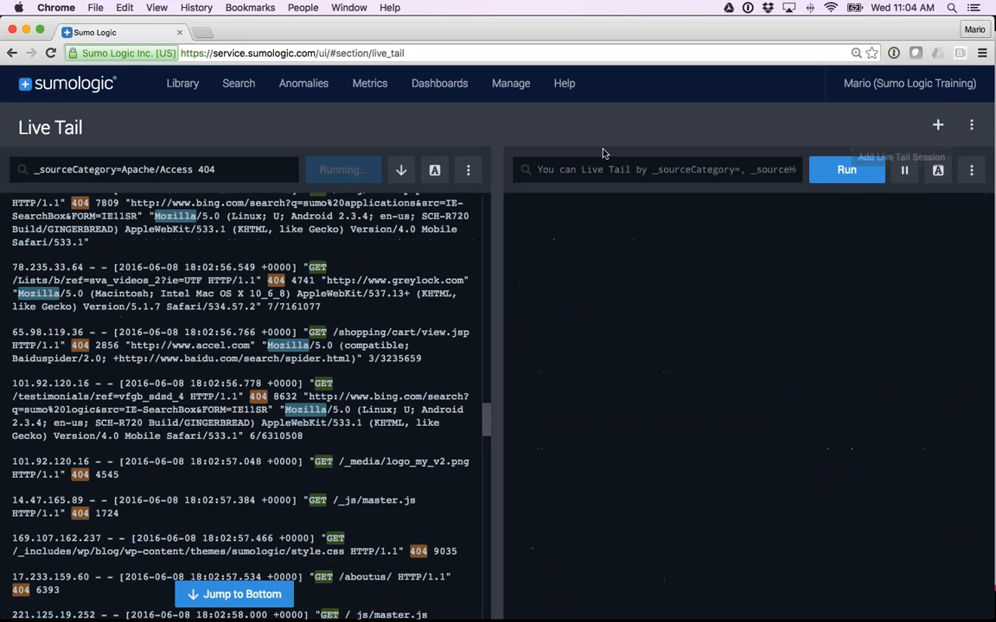
click(554, 169)
text(_sourceCategory=Apache/Access)
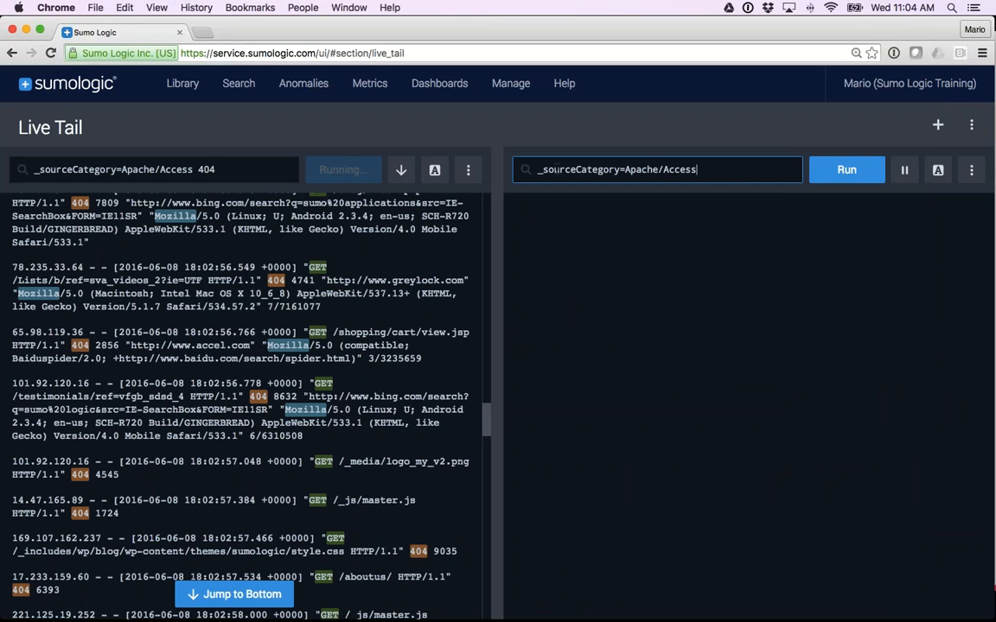
double_click(679, 170)
text(Error)
key(Return)
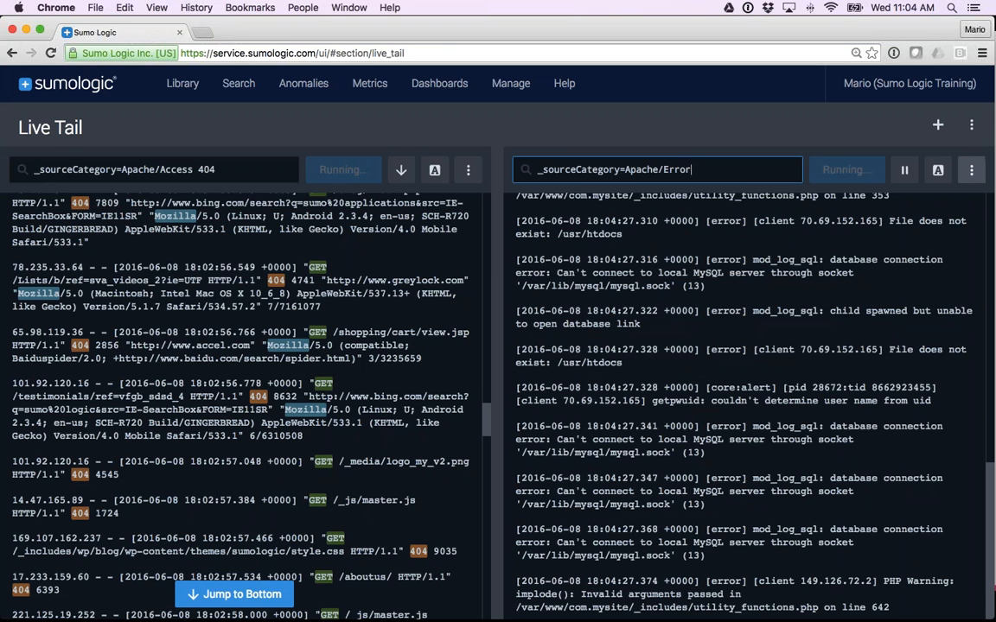
Set the message color to green in the Live Tail preferences.
click(971, 125)
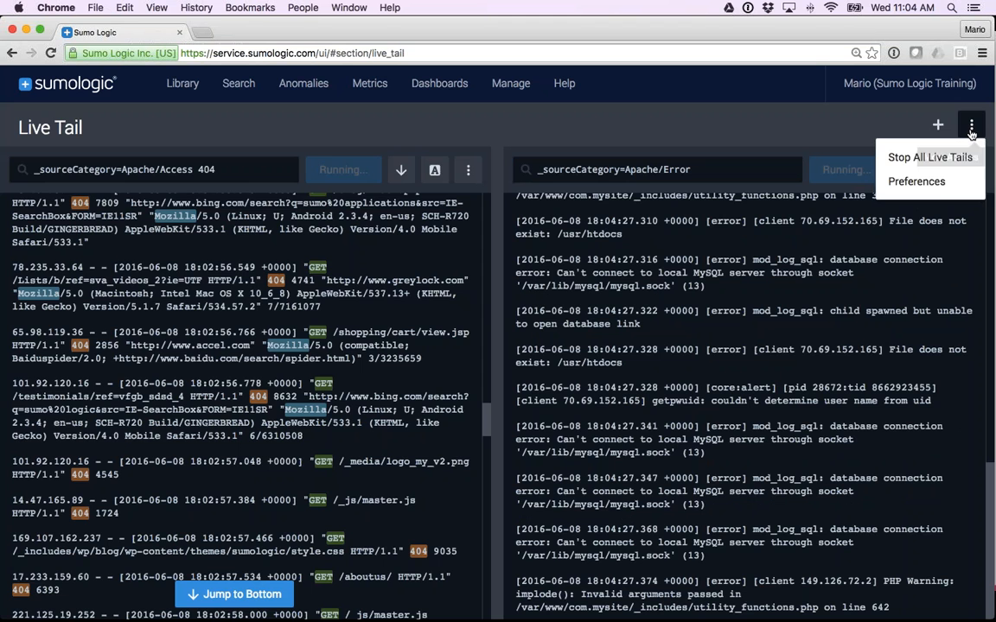
click(916, 182)
click(385, 365)
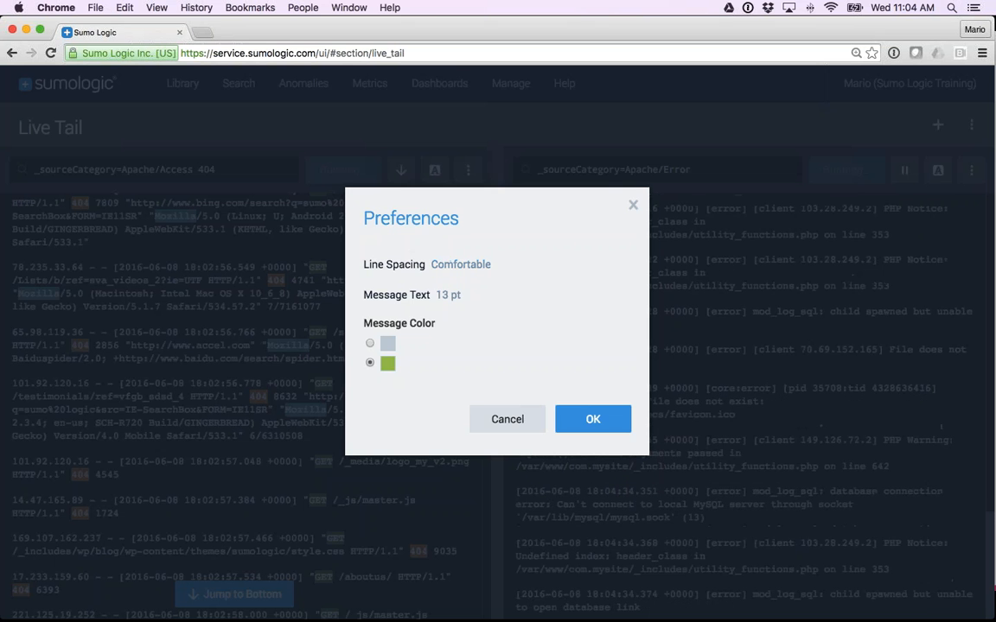
click(594, 420)
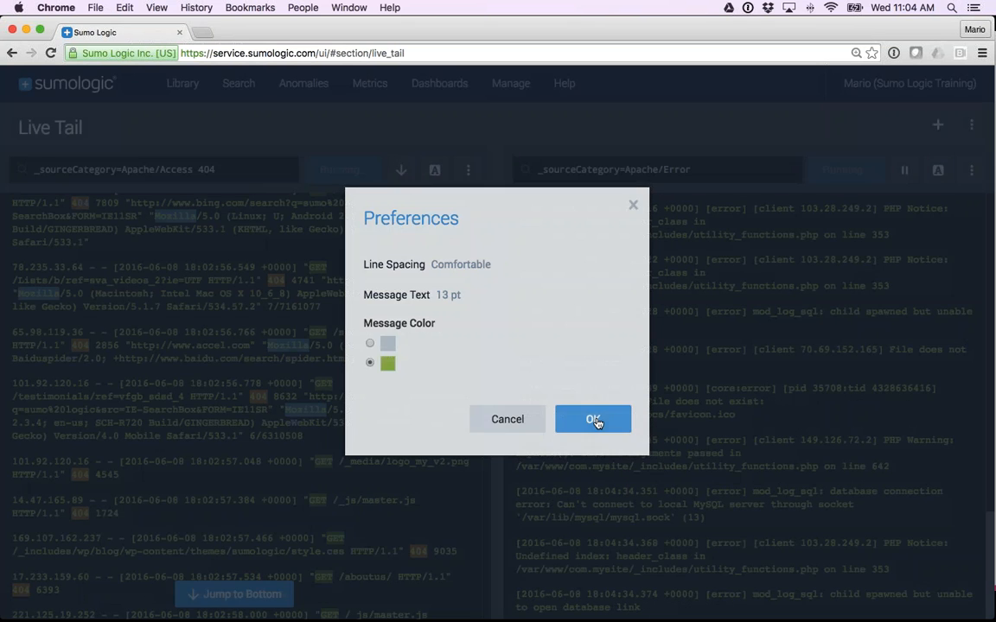
Stop the Apache/Error Live Tail session and the remaining Apache/Access 404 session.
click(971, 169)
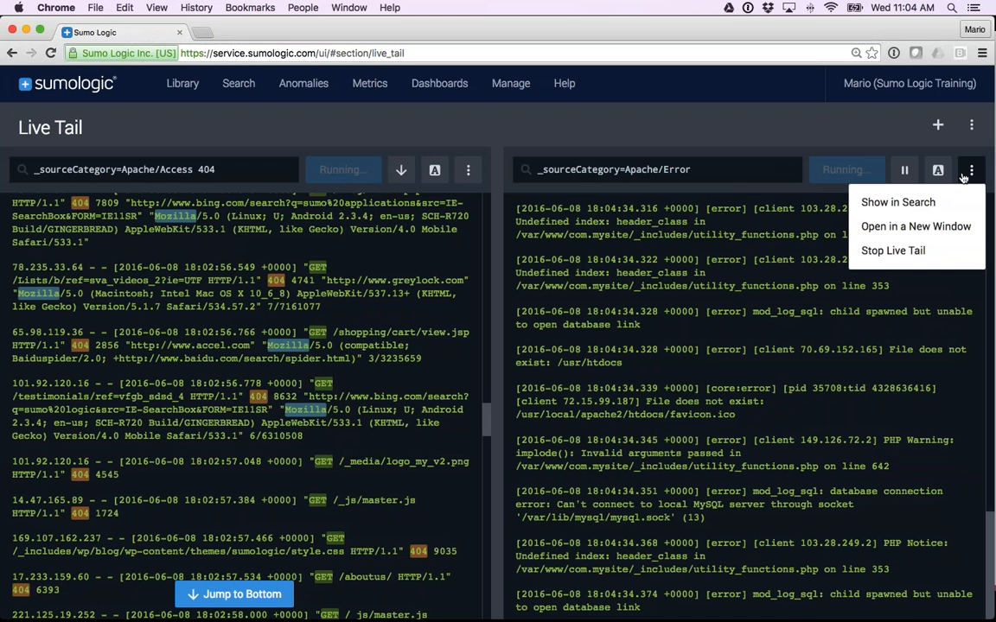
click(874, 251)
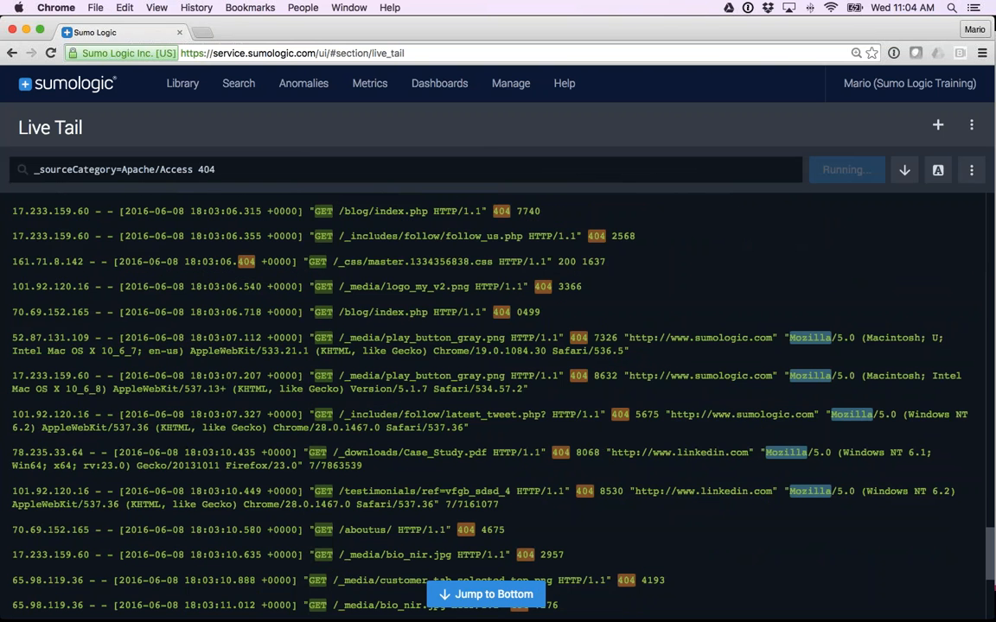
click(971, 169)
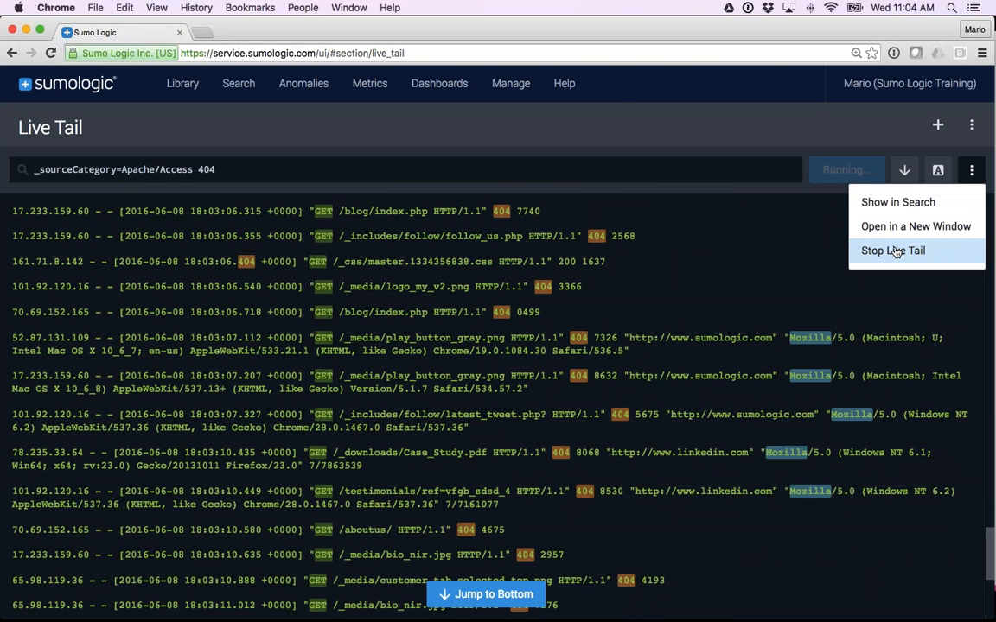
click(894, 251)
mouse_move(230, 95)
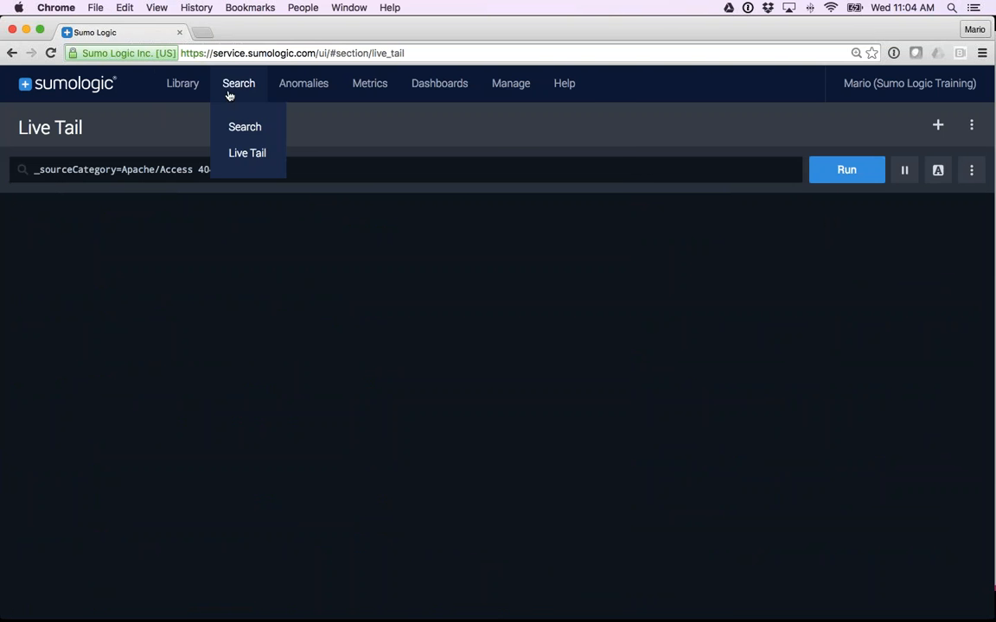
Open a new search and run it with the query _sourceCategory=snort over the last 15 minutes.
click(235, 127)
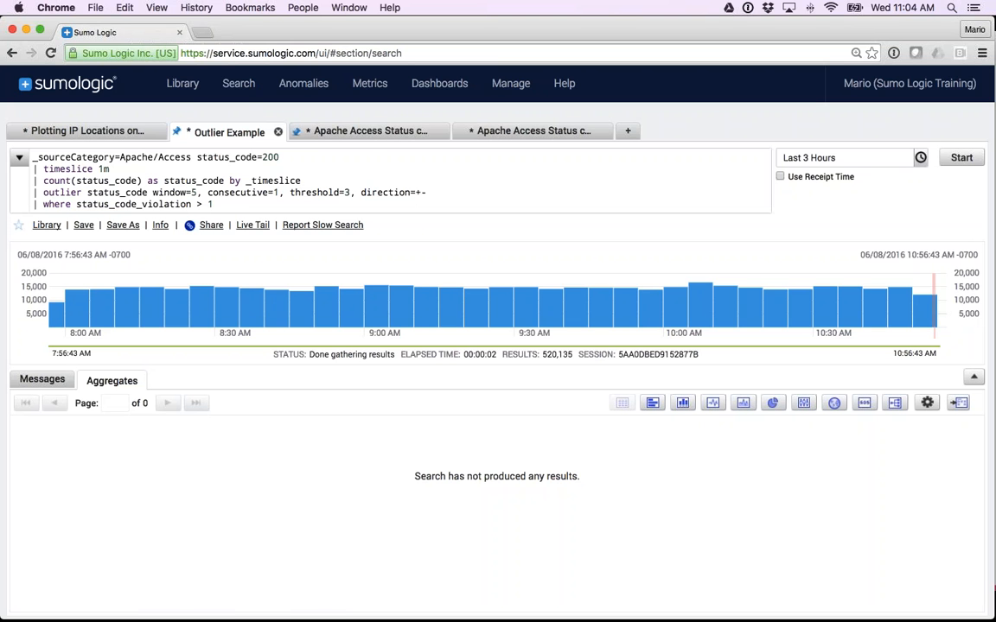
click(627, 131)
click(104, 158)
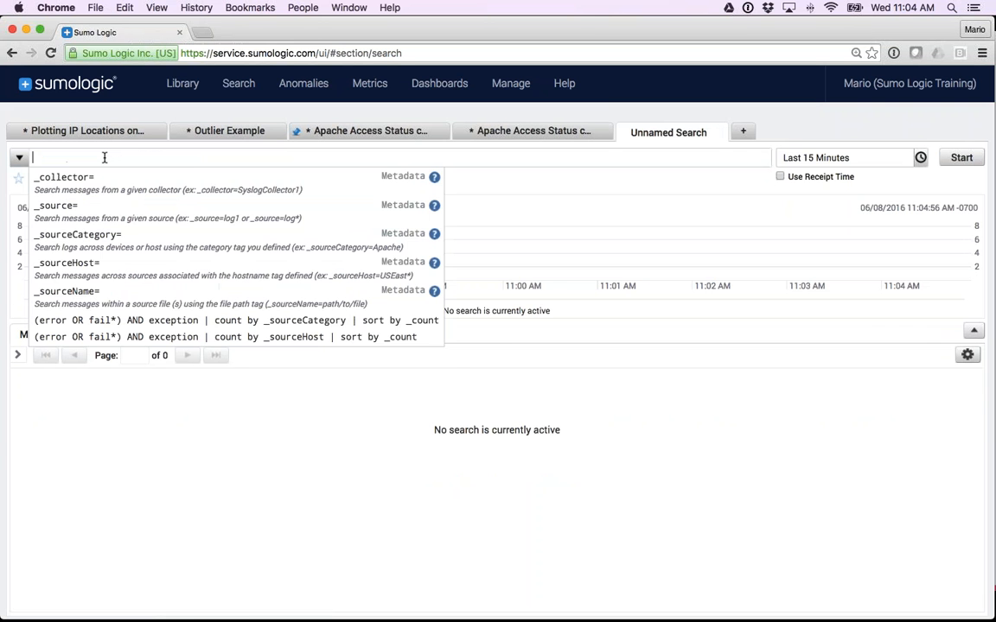
text(_)
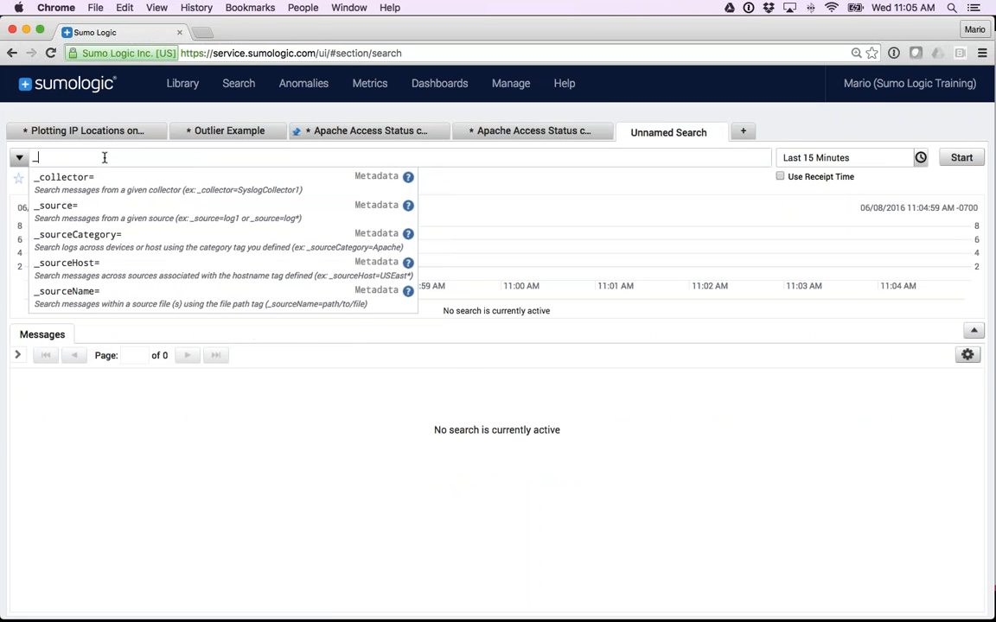
key(Down)
key(Down)
key(Down)
key(Return)
text(snort)
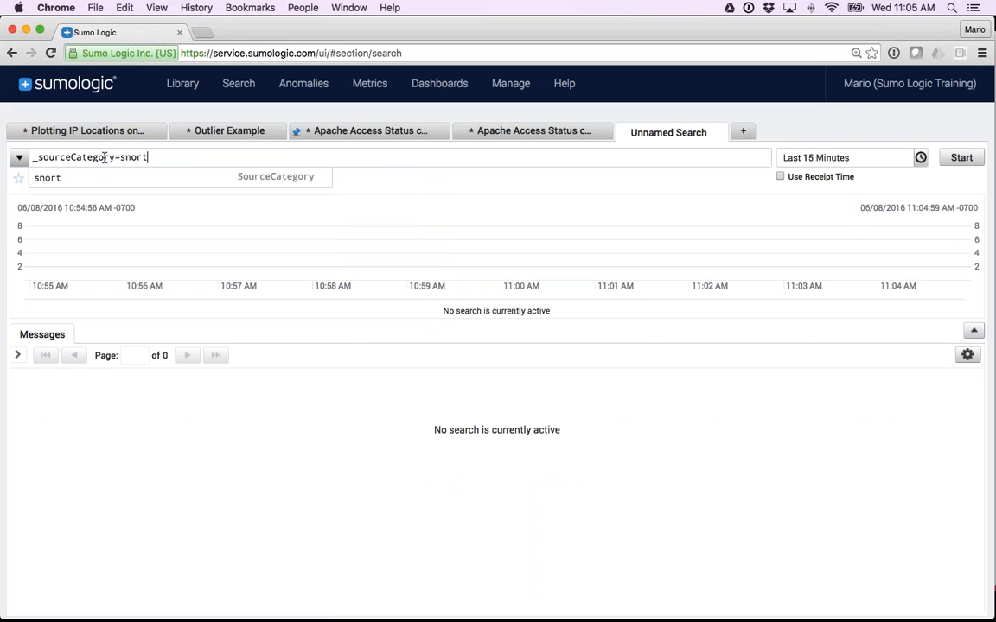
key(Return)
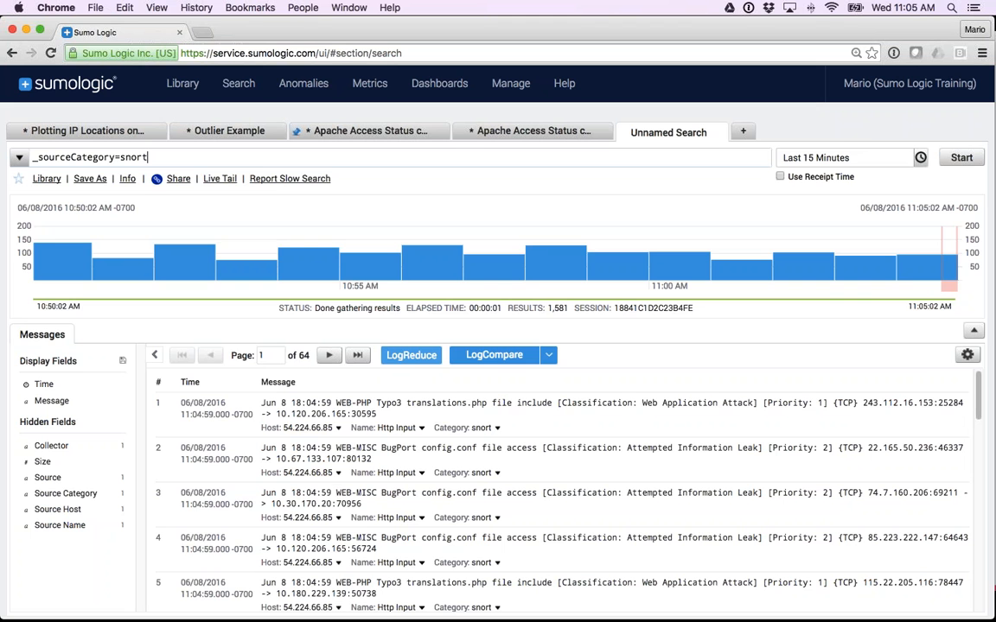
Run LogReduce on the snort messages, review the signatures and sort them by ascending count.
click(412, 356)
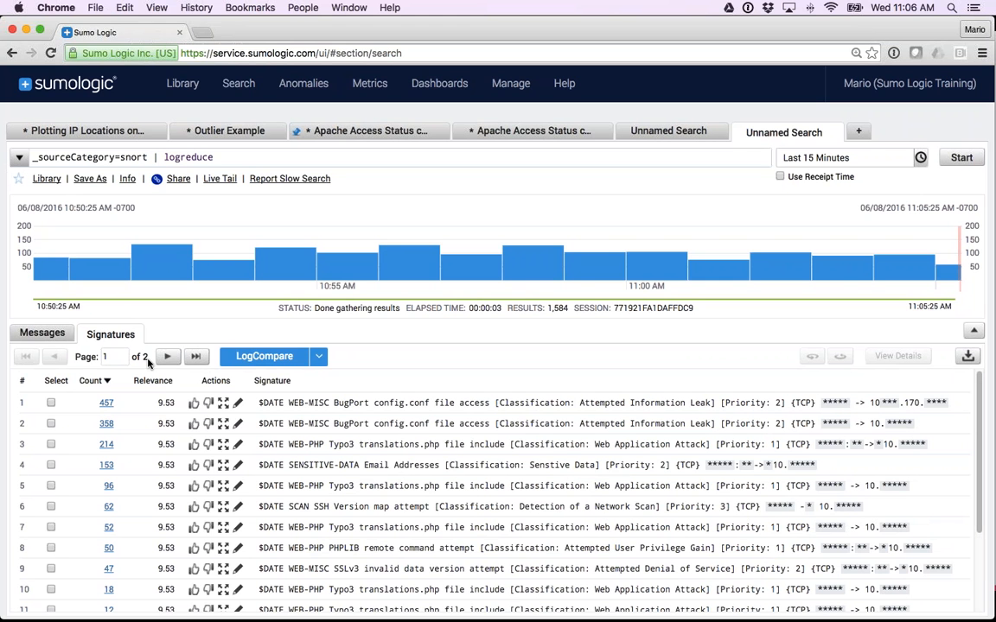
scroll(354, 461, down, 3)
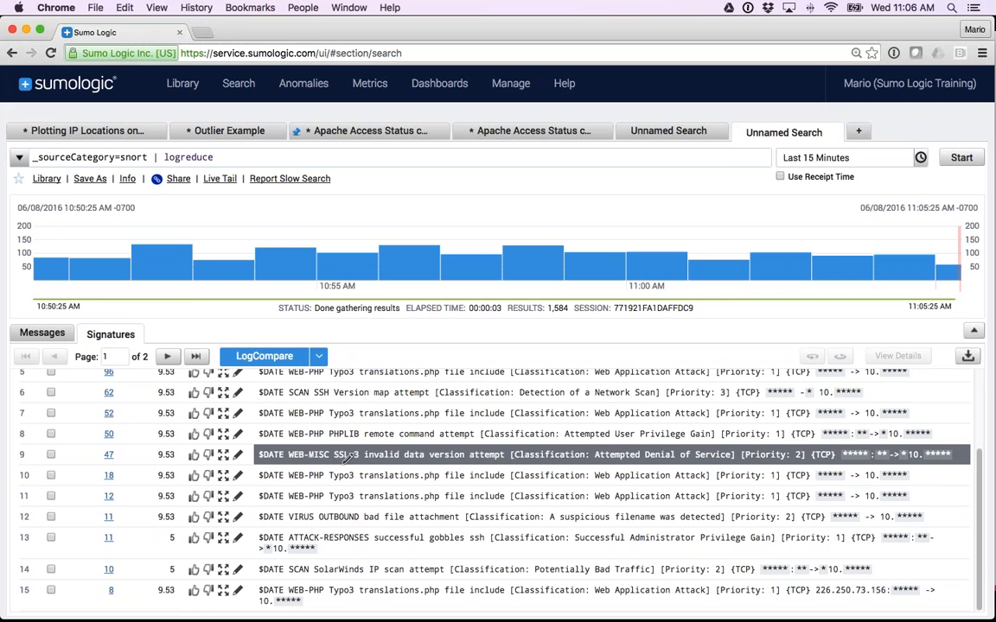
scroll(348, 458, up, 3)
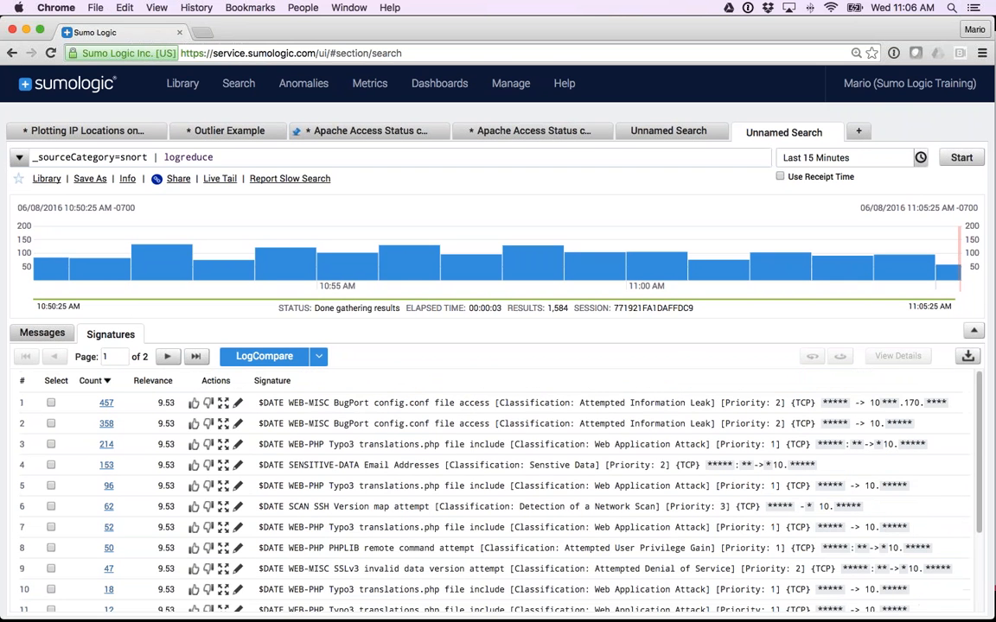
click(91, 380)
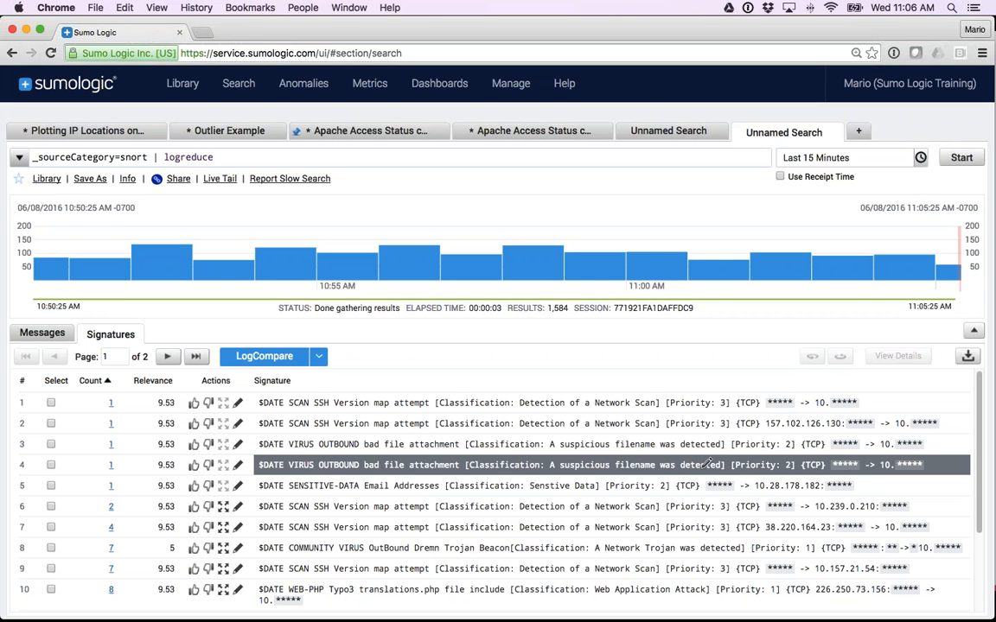
Open the message behind the fourth signature, VIRUS OUTBOUND bad file attachment, and review its host's surrounding messages within +/- 1 minute.
click(110, 465)
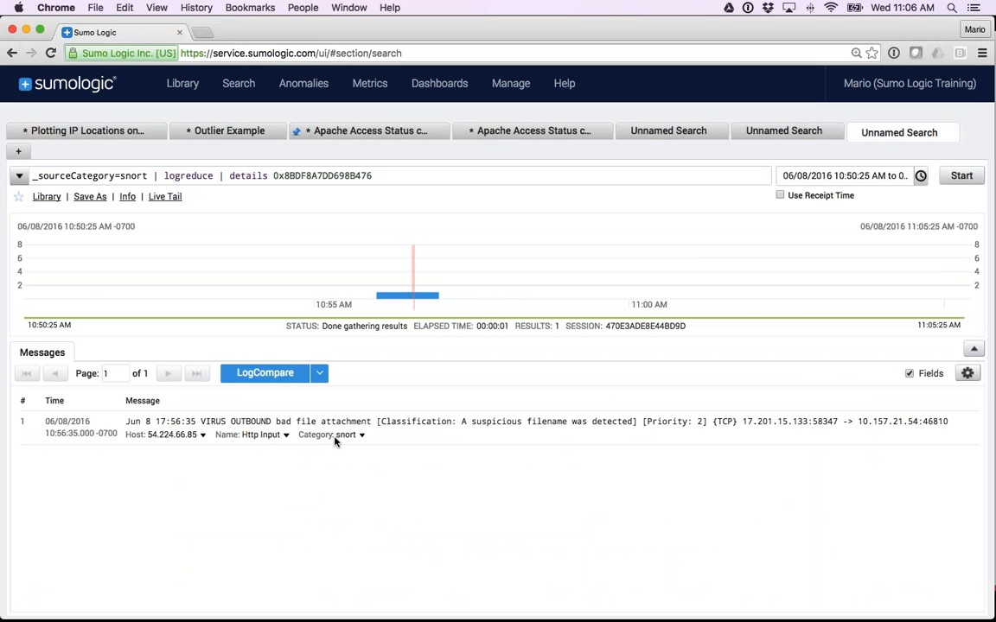
click(203, 436)
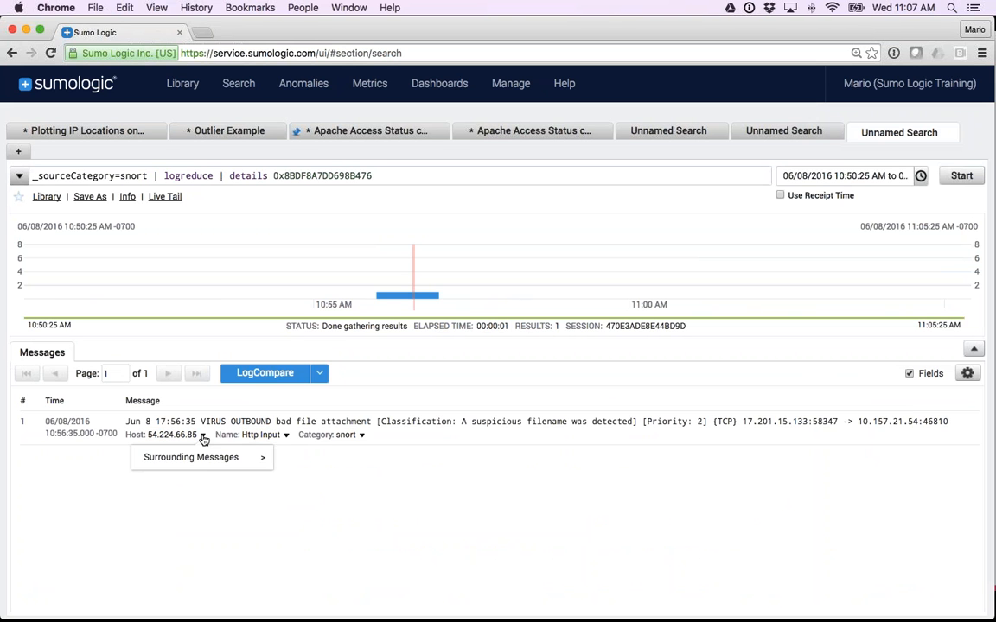
mouse_move(203, 458)
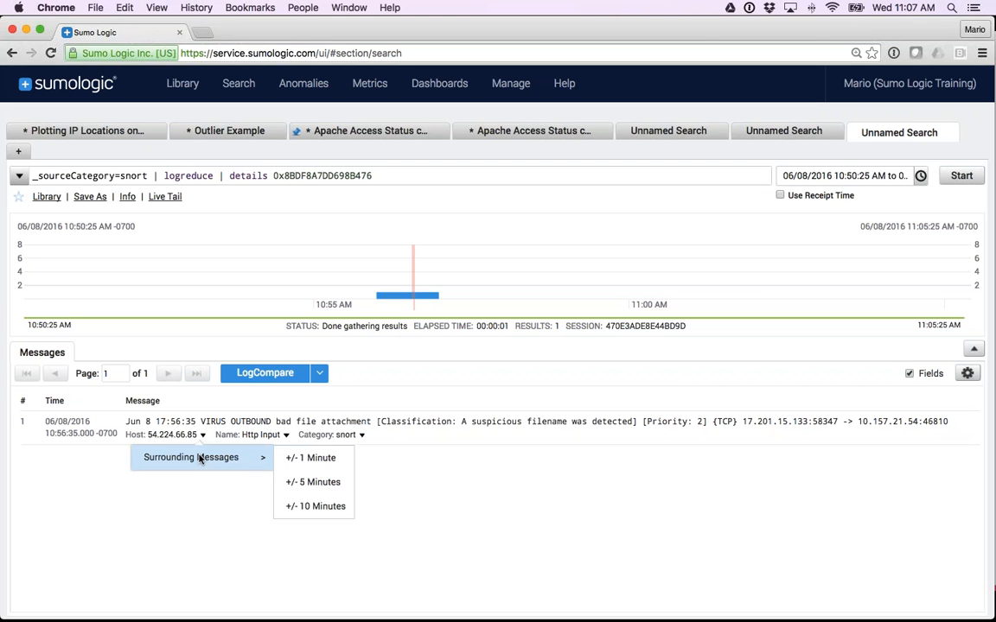
click(318, 465)
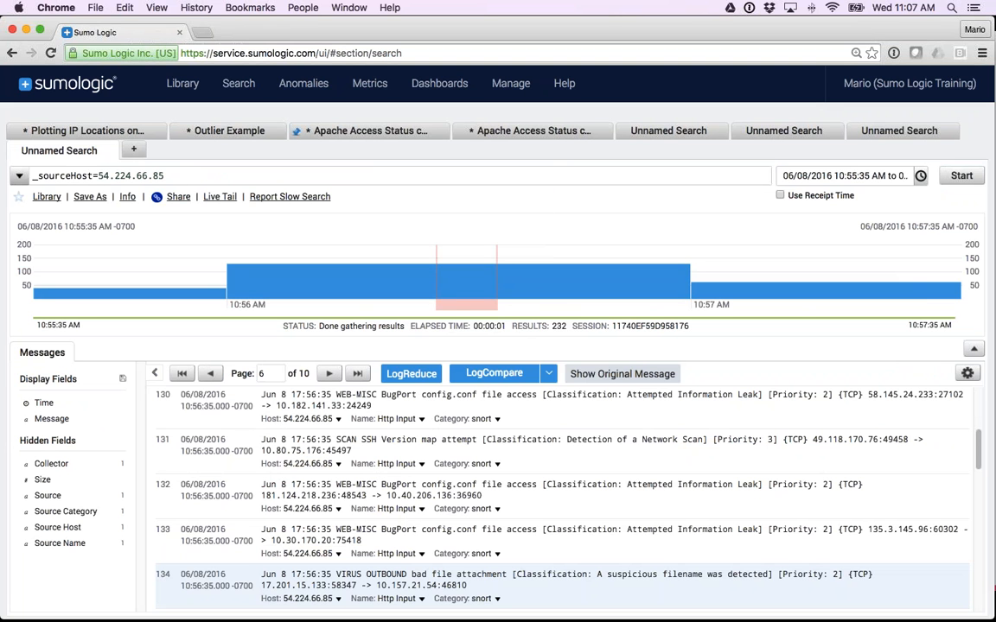
mouse_move(458, 278)
scroll(367, 551, down, 5)
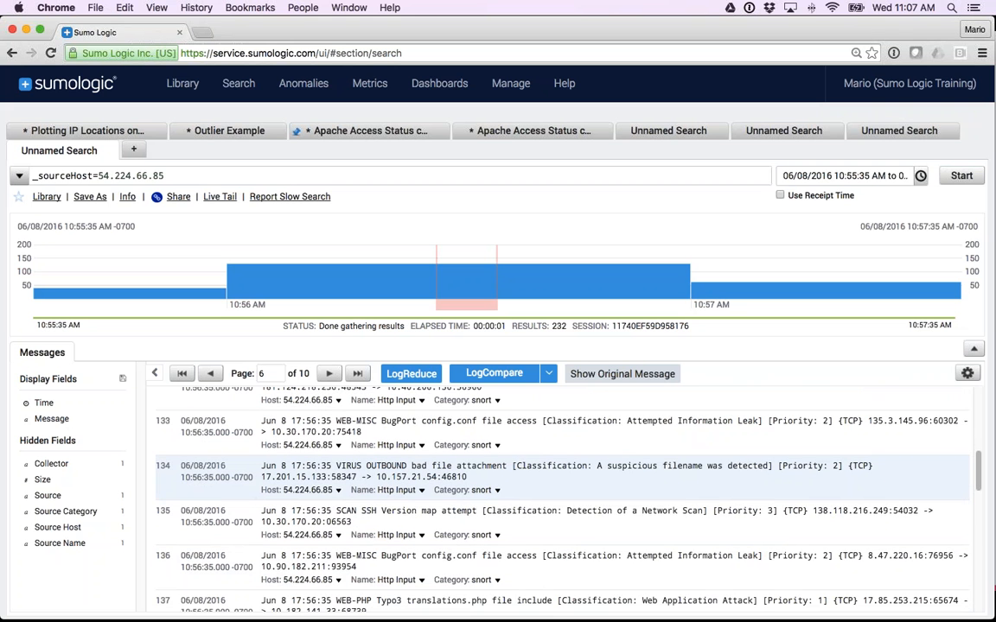
scroll(399, 459, up, 4)
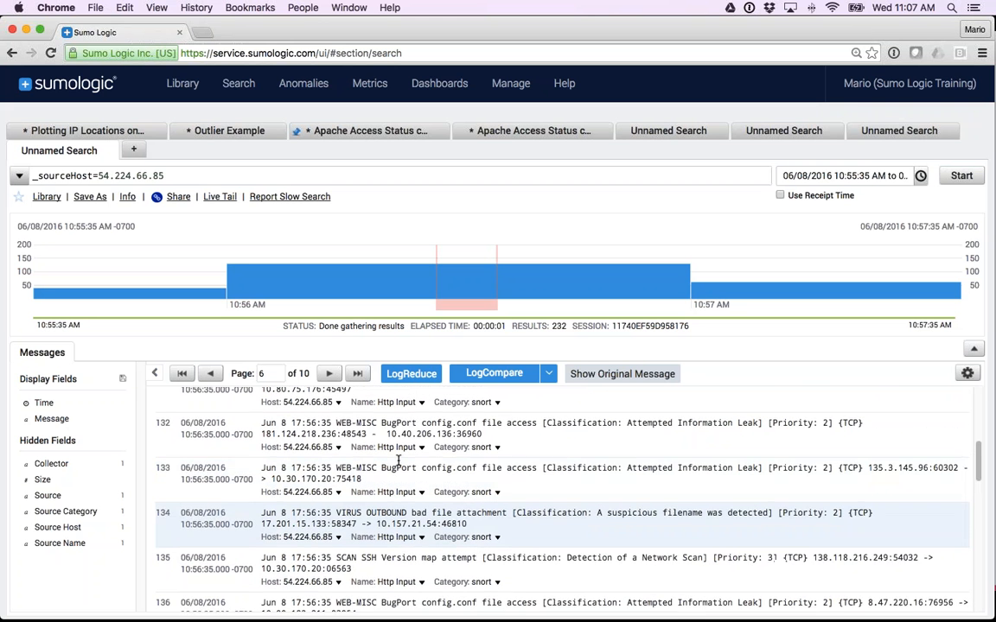
scroll(399, 459, up, 10)
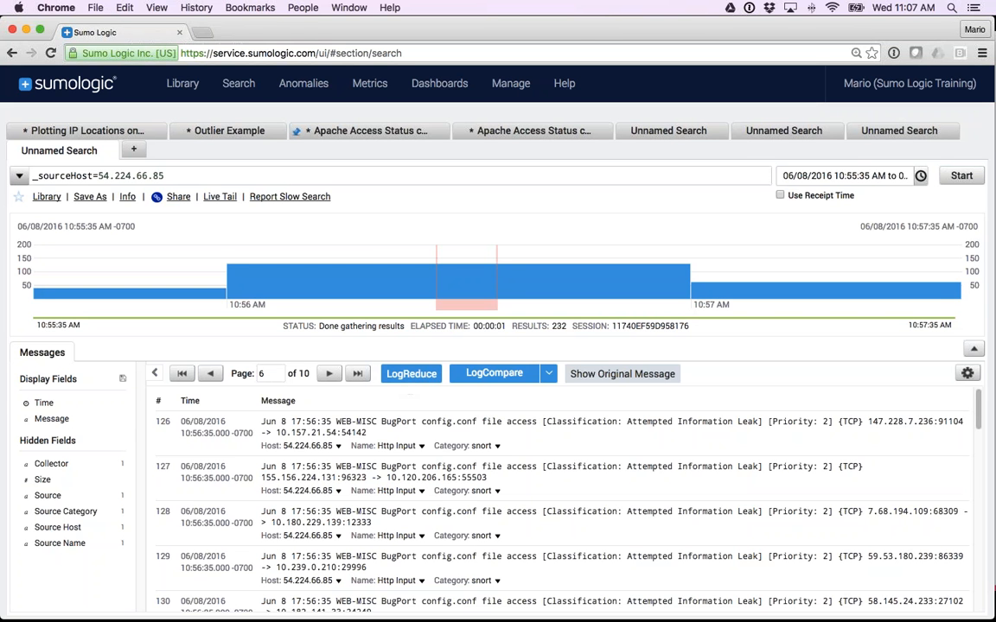
Return to the logreduce search and try to run LogCompare against 24 hours earlier.
click(782, 130)
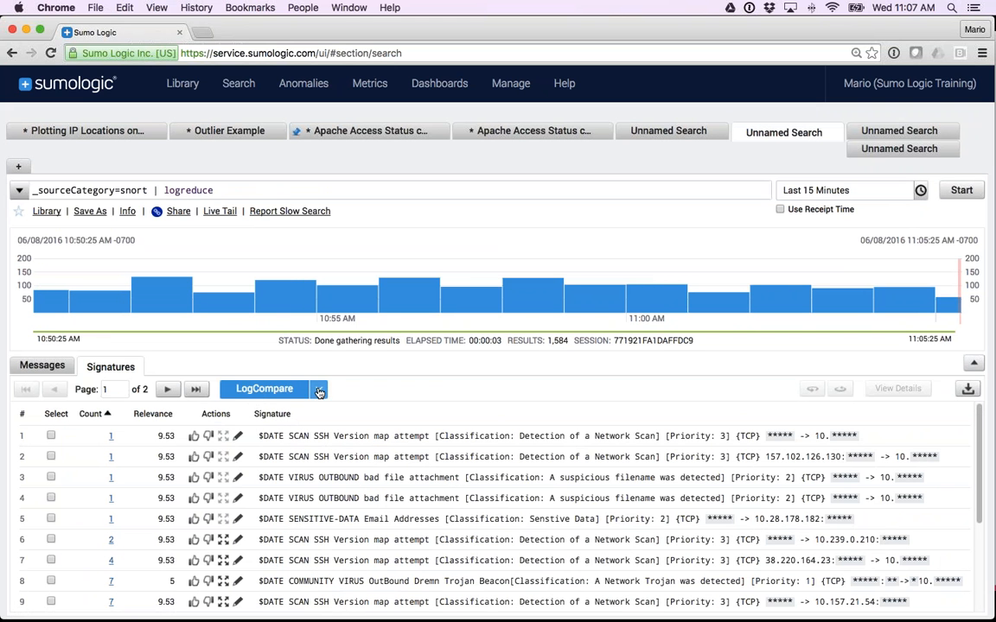
click(319, 389)
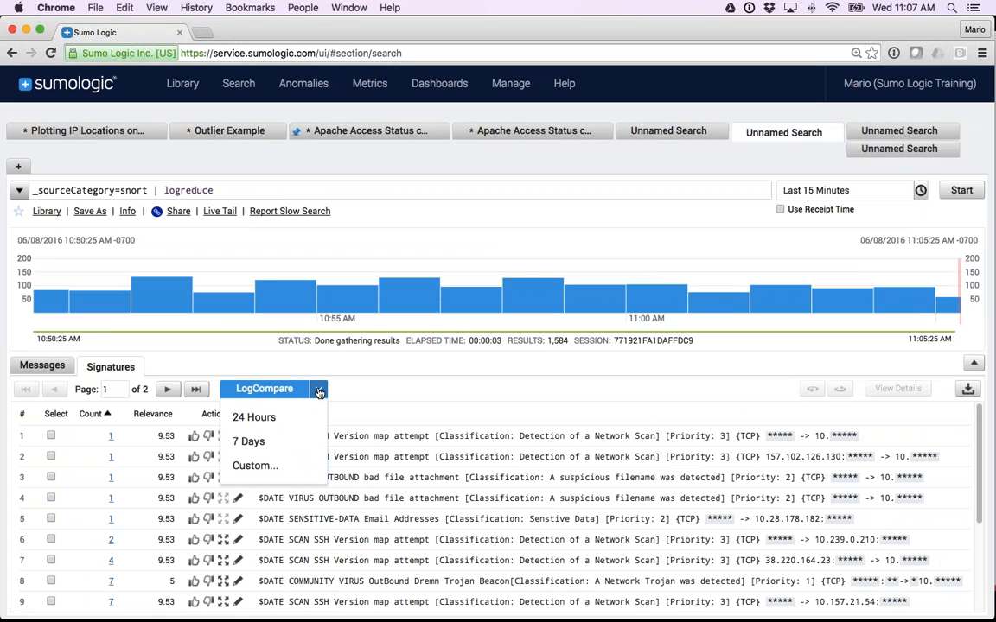
click(283, 419)
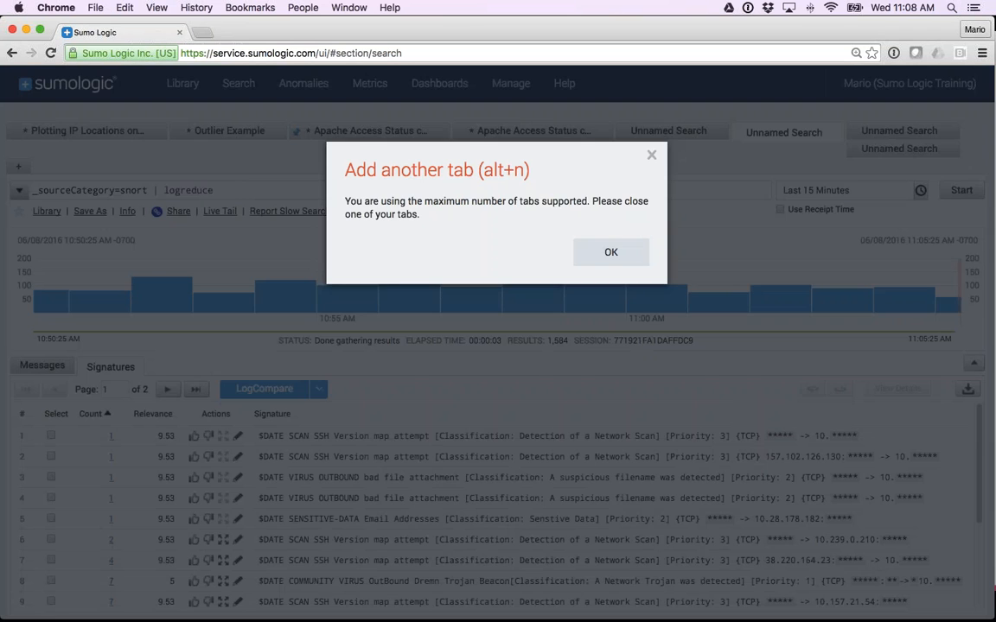
click(611, 253)
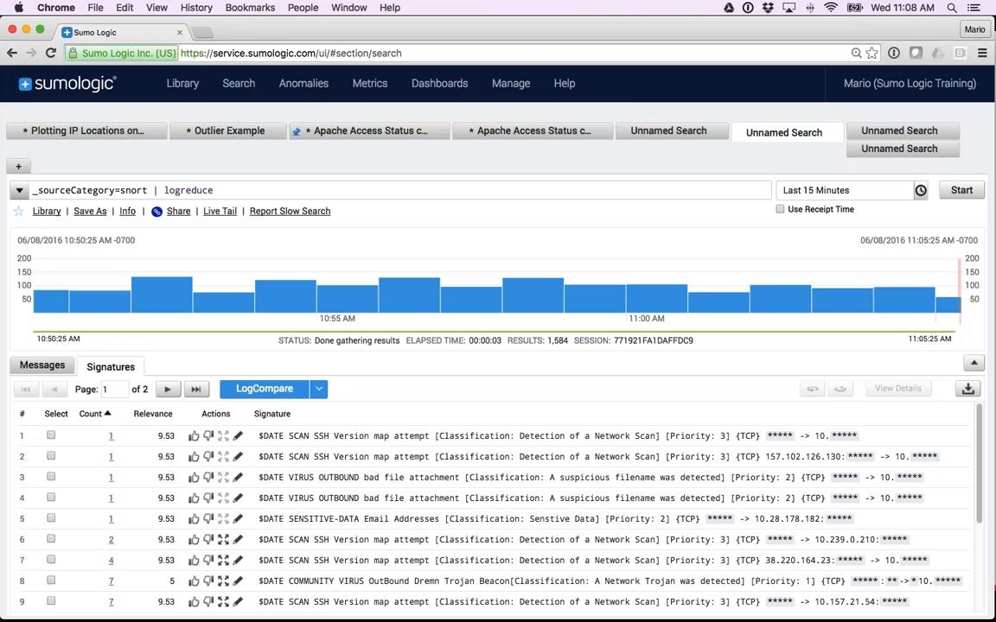
Close the unpinned Apache Access Status search, the original snort search and the signature details search.
click(648, 123)
click(602, 130)
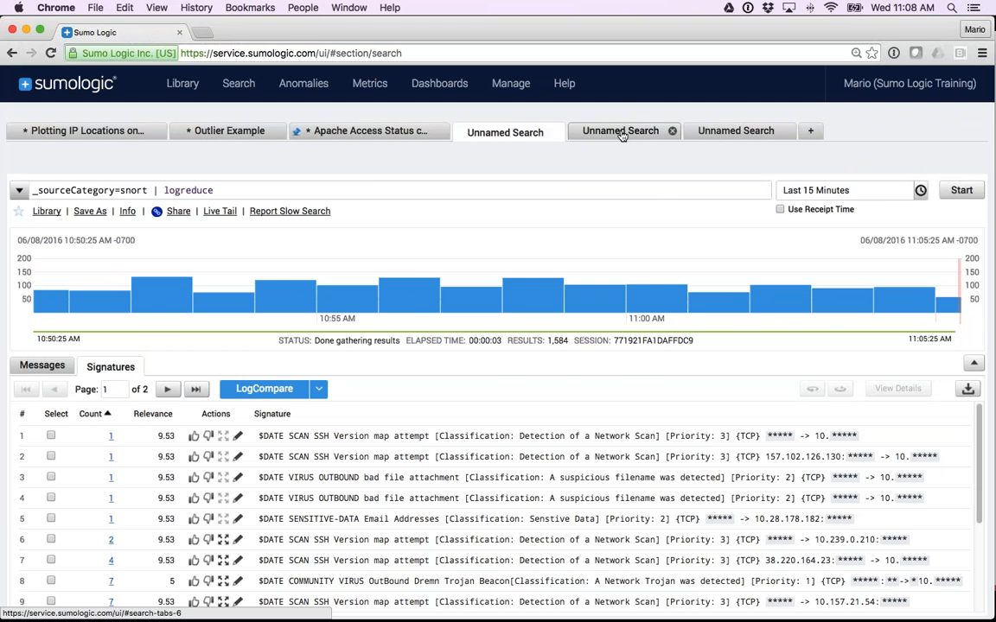
click(621, 132)
click(672, 134)
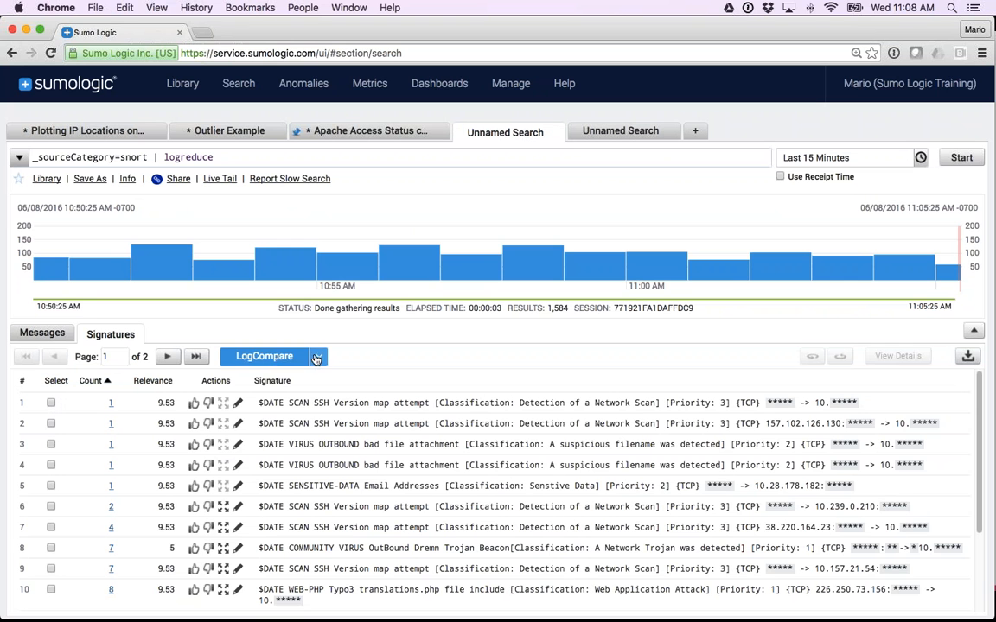
Run LogCompare on the snort logs with the 24 Hours option and review the signatures' percentage changes.
click(318, 355)
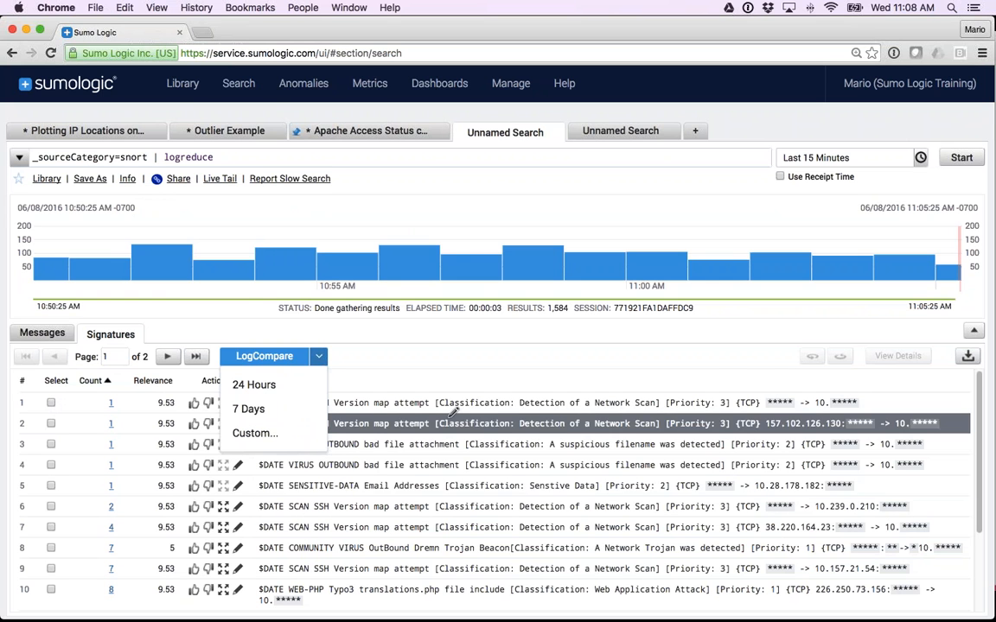
click(281, 385)
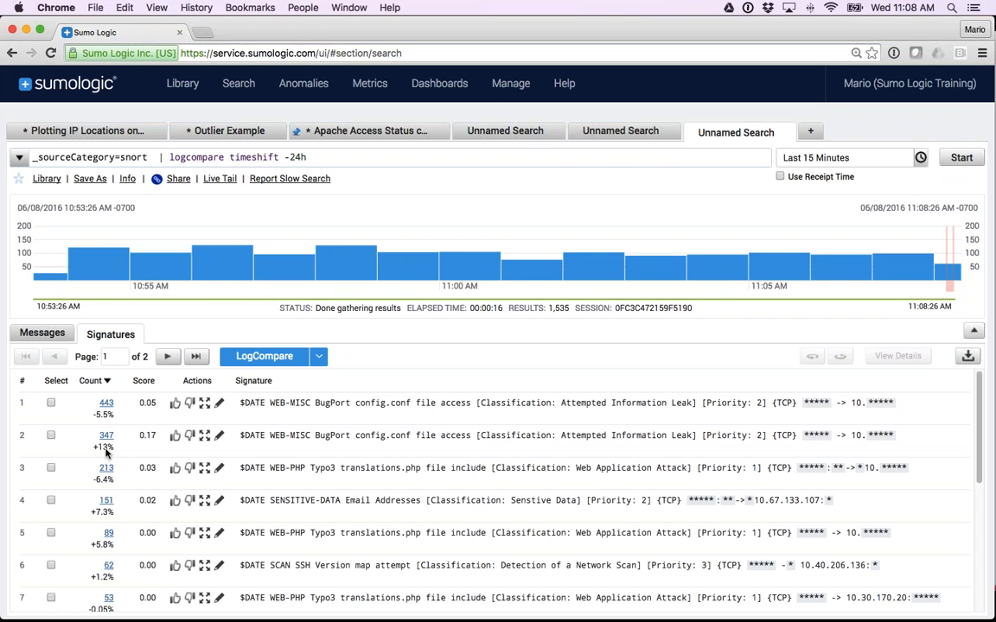
scroll(106, 445, down, 3)
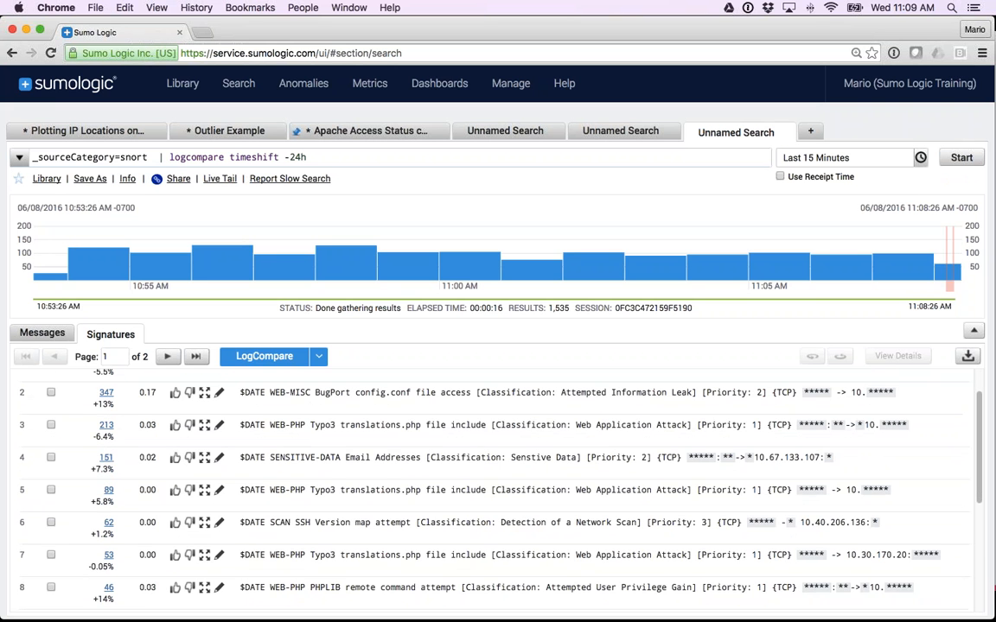
scroll(492, 484, down, 8)
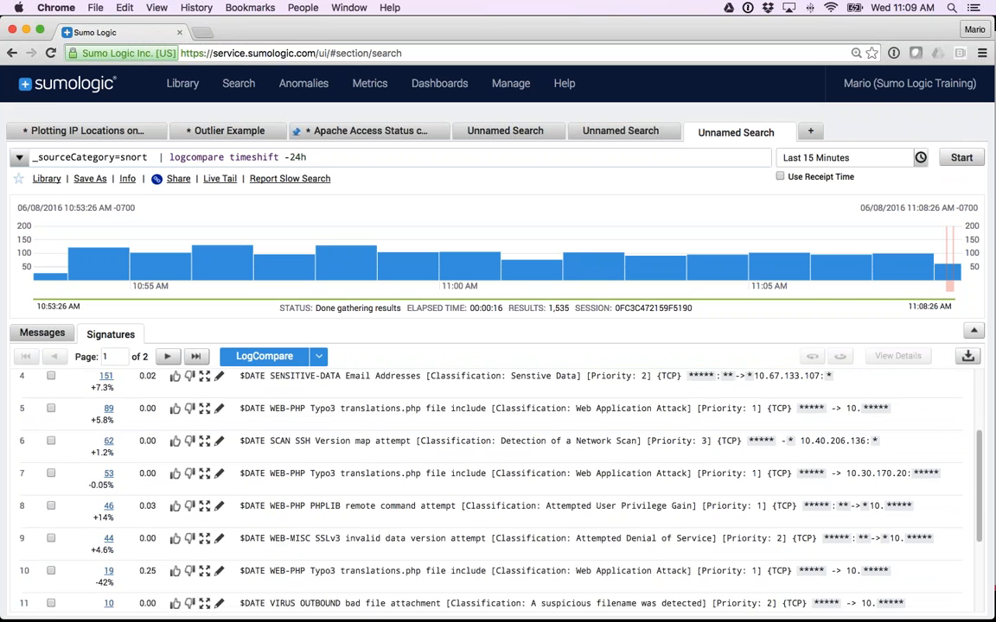
scroll(493, 485, down, 1)
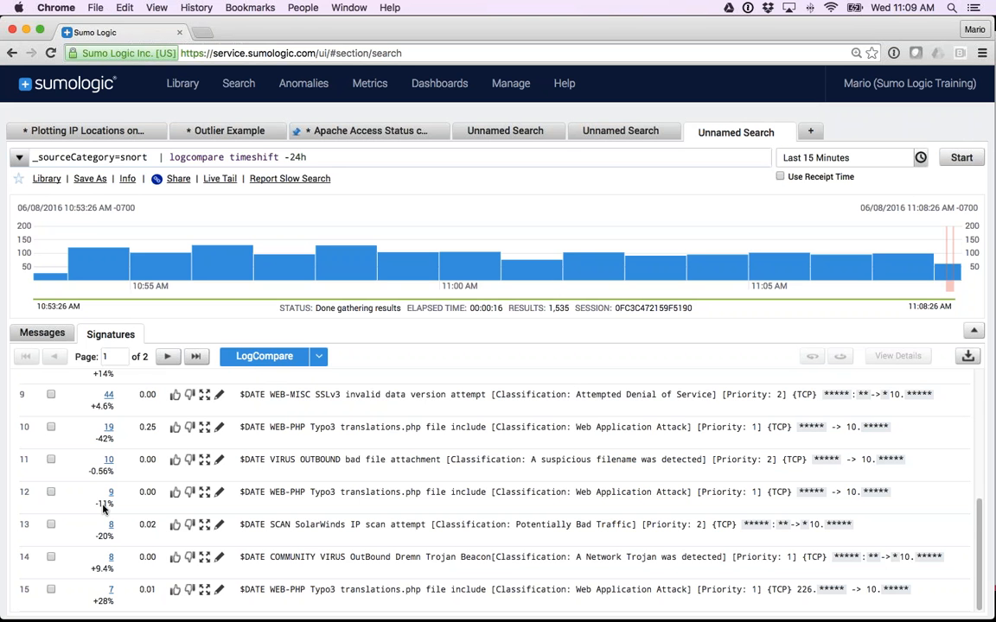
scroll(104, 509, up, 10)
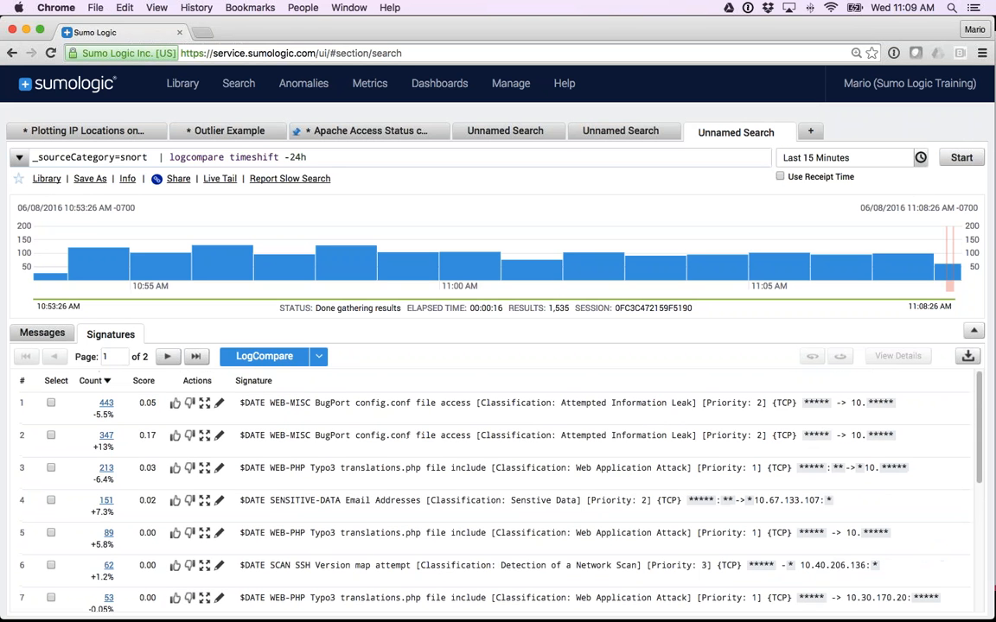
Sort the LogCompare signatures by ascending count and examine which ones are gone or new.
click(108, 382)
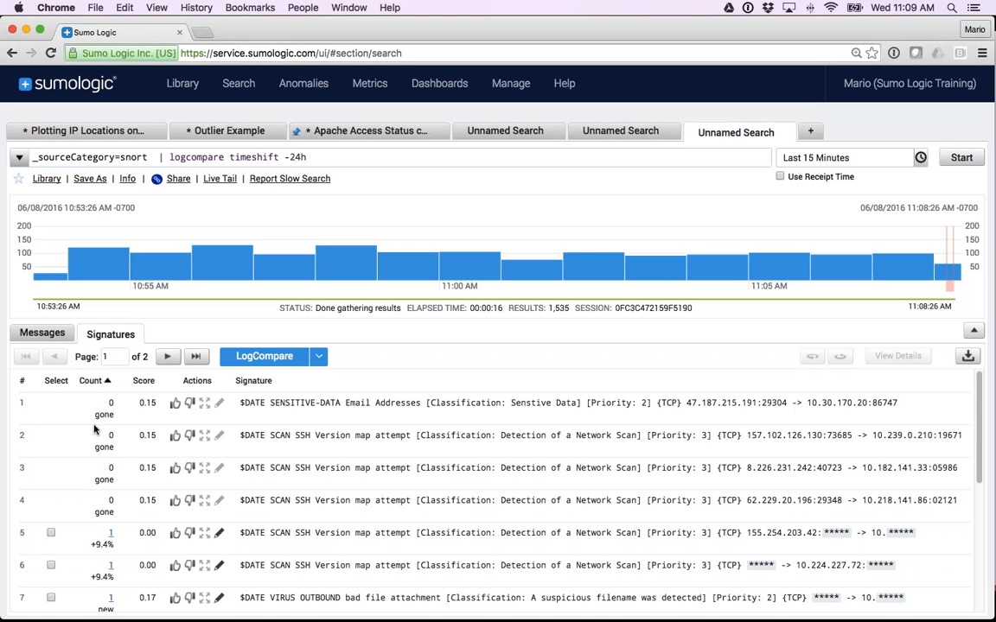
scroll(95, 428, down, 3)
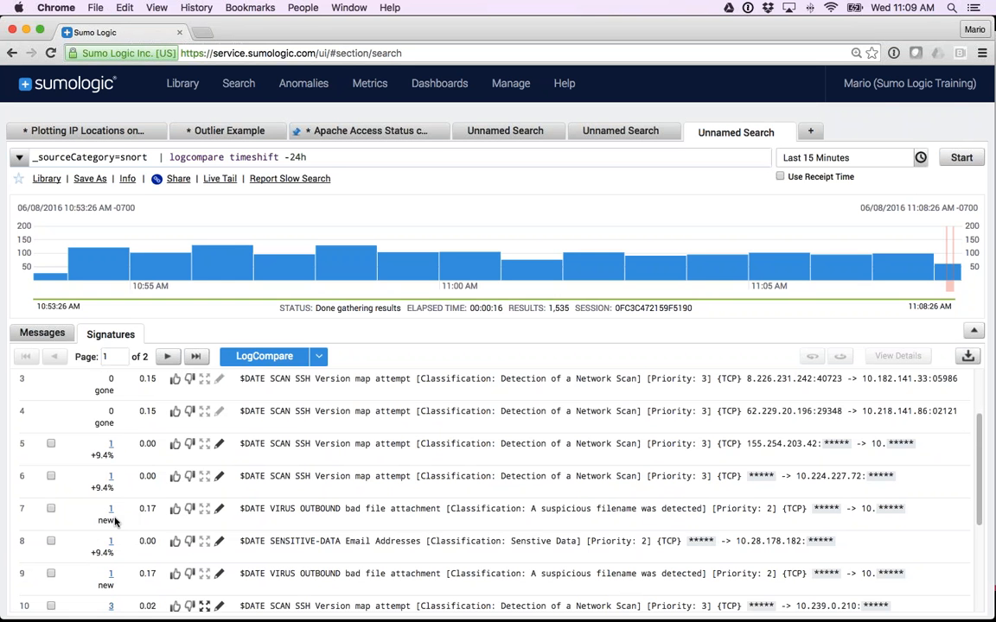
scroll(115, 521, up, 1)
scroll(115, 521, up, 1)
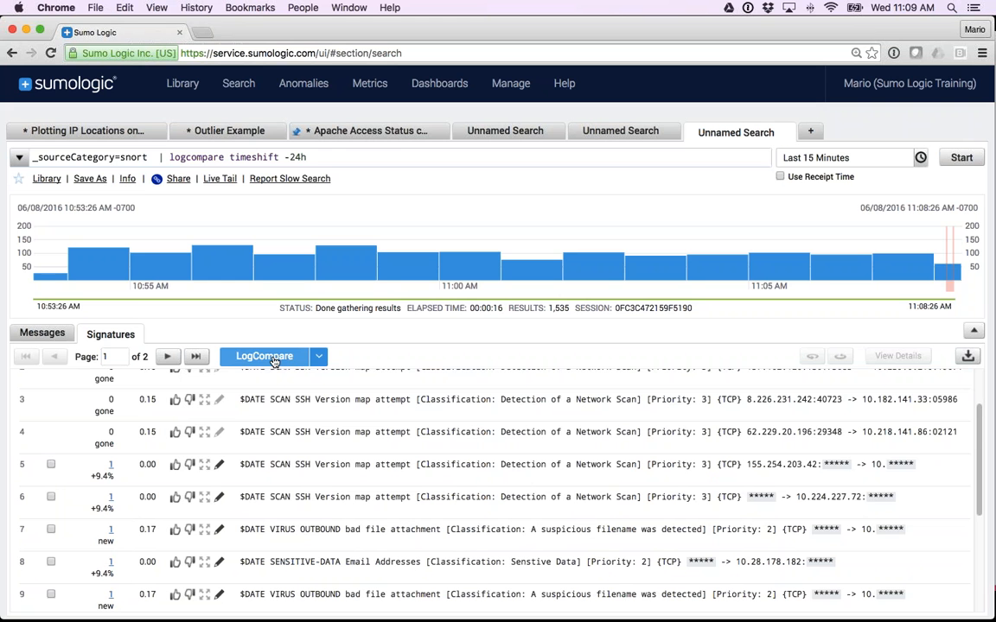
Open a custom LogCompare for the snort search and set its time shift to -48h.
click(318, 356)
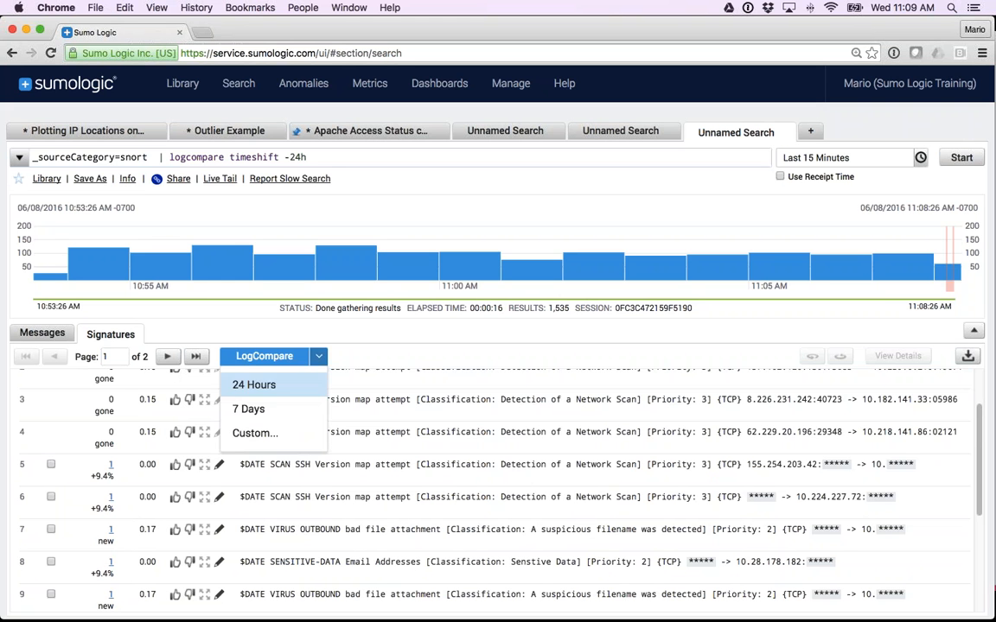
click(242, 434)
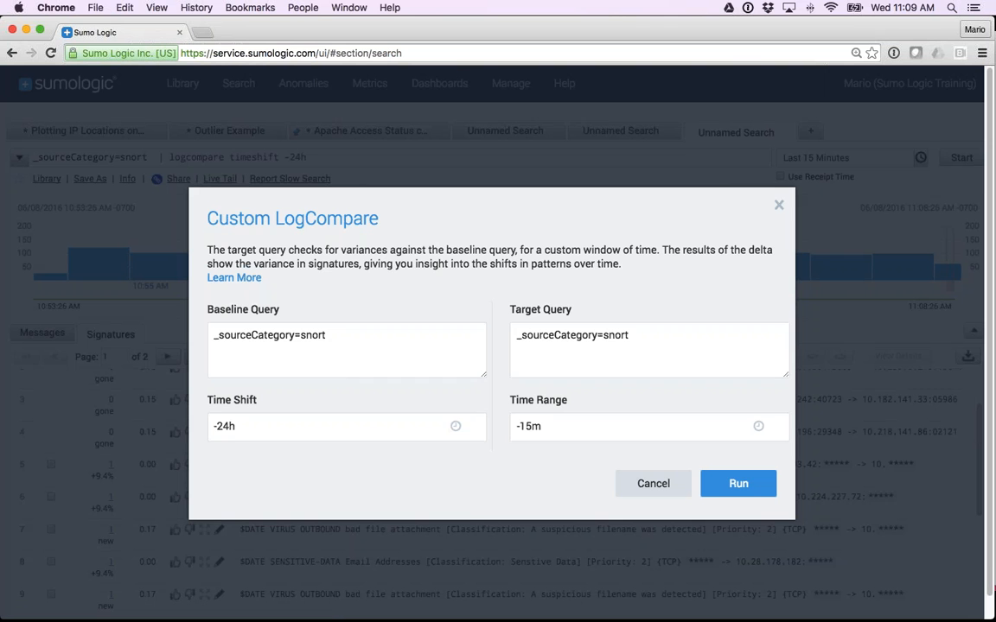
click(222, 427)
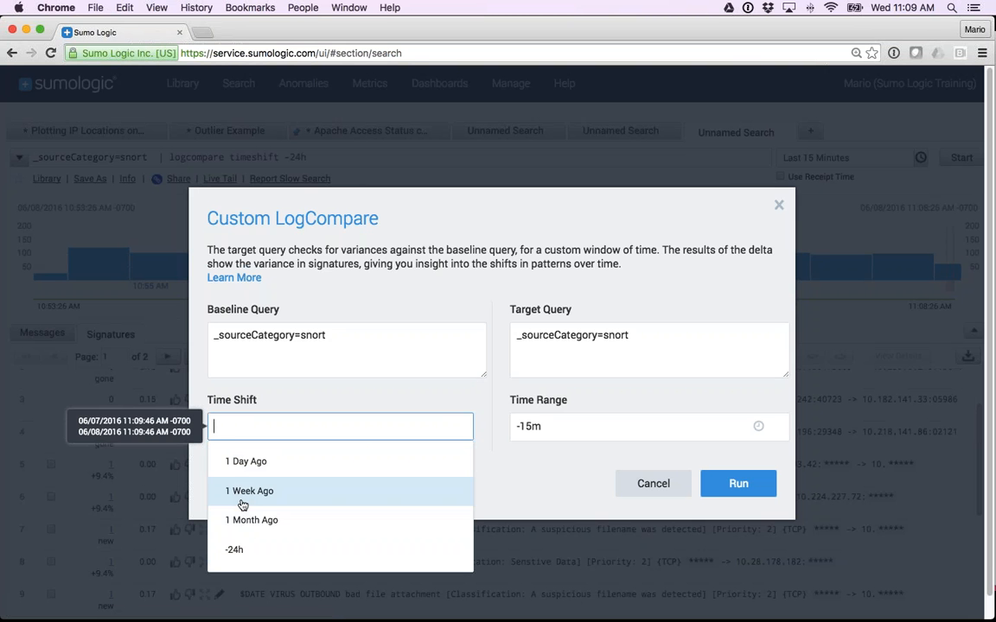
text(-48)
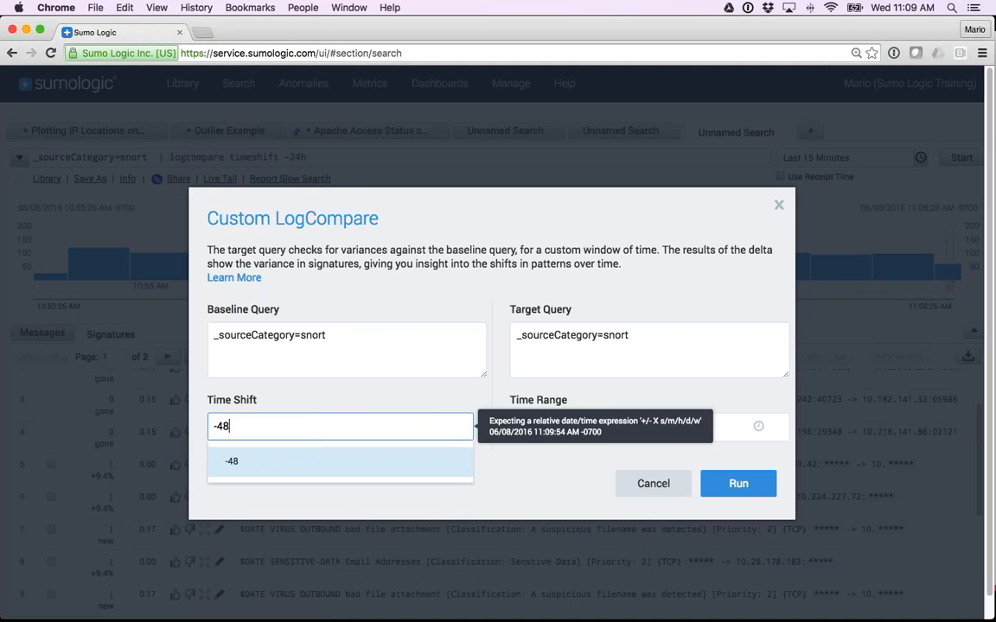
text(h)
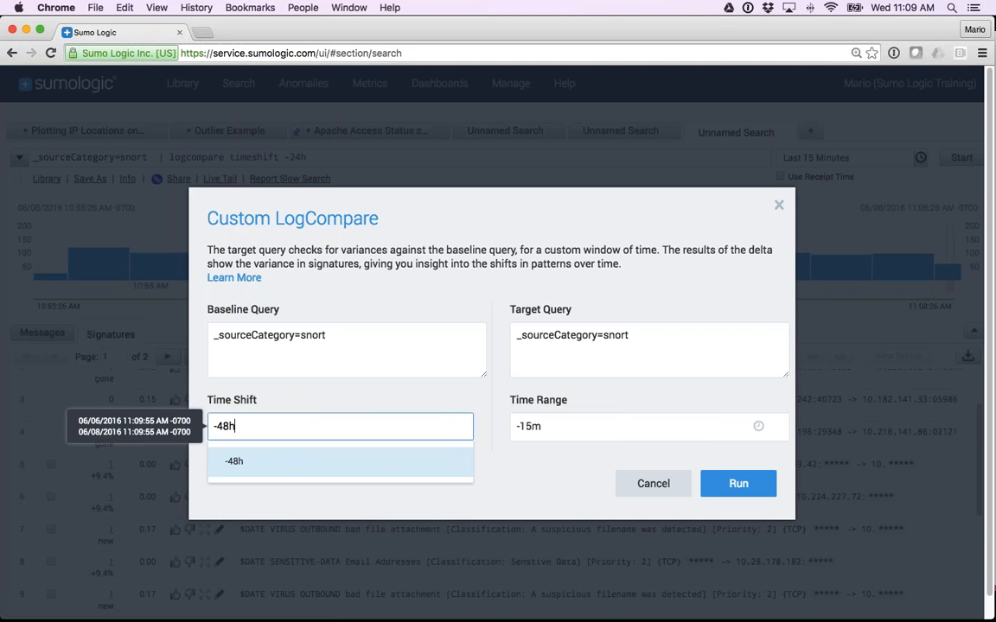
Replace the custom LogCompare's time shift with 0.
key(BackSpace)
key(BackSpace)
key(BackSpace)
key(BackSpace)
text(0)
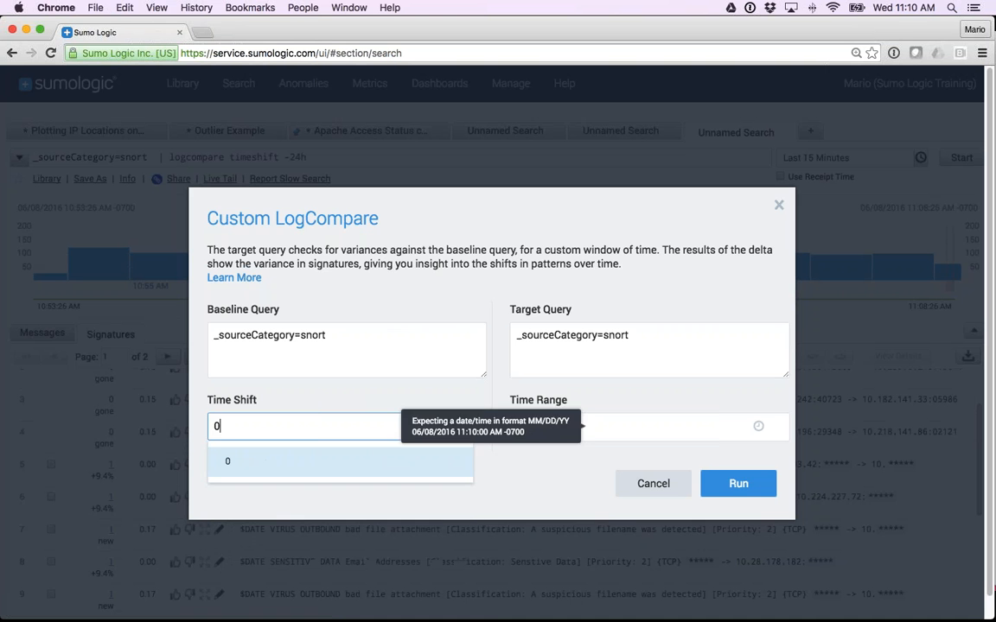
Set the baseline query to _sourceCategory=/prod/snort and the target query to _sourceCategory=/dev/snort.
click(304, 340)
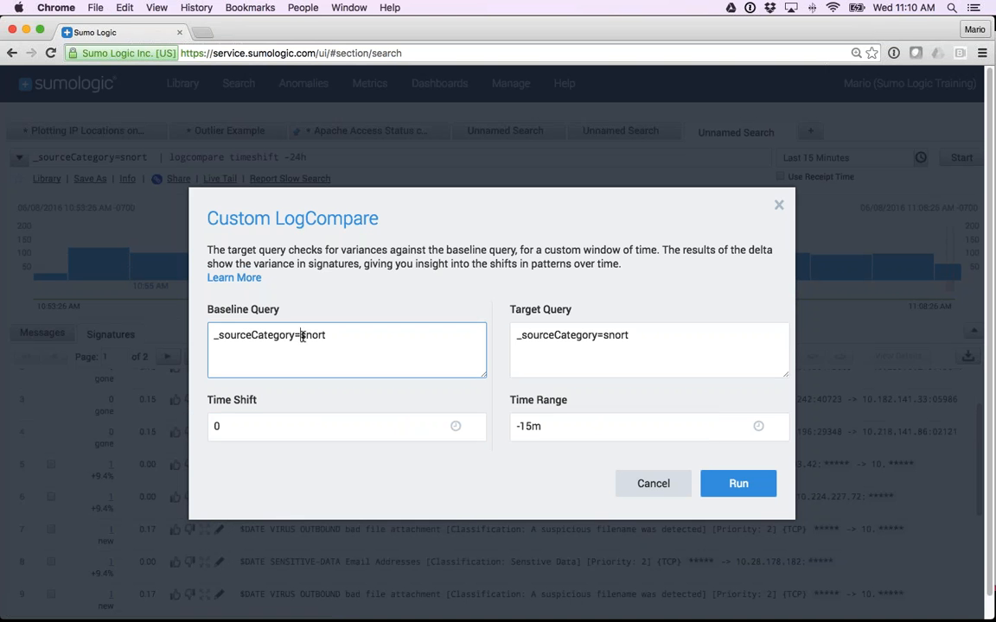
text(/)
key(BackSpace)
text(/prod/)
click(605, 337)
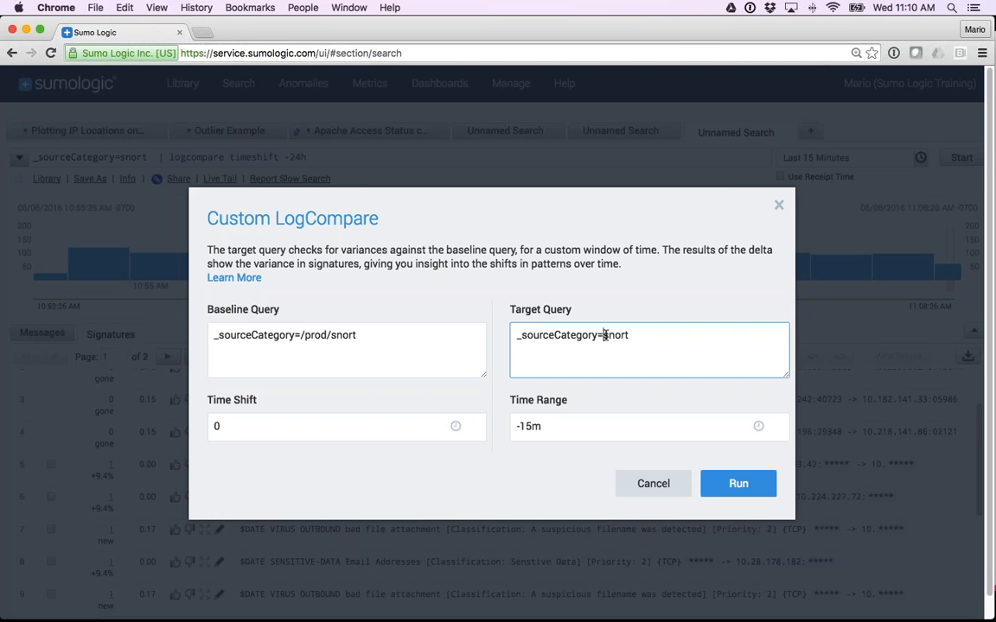
text(/dev/)
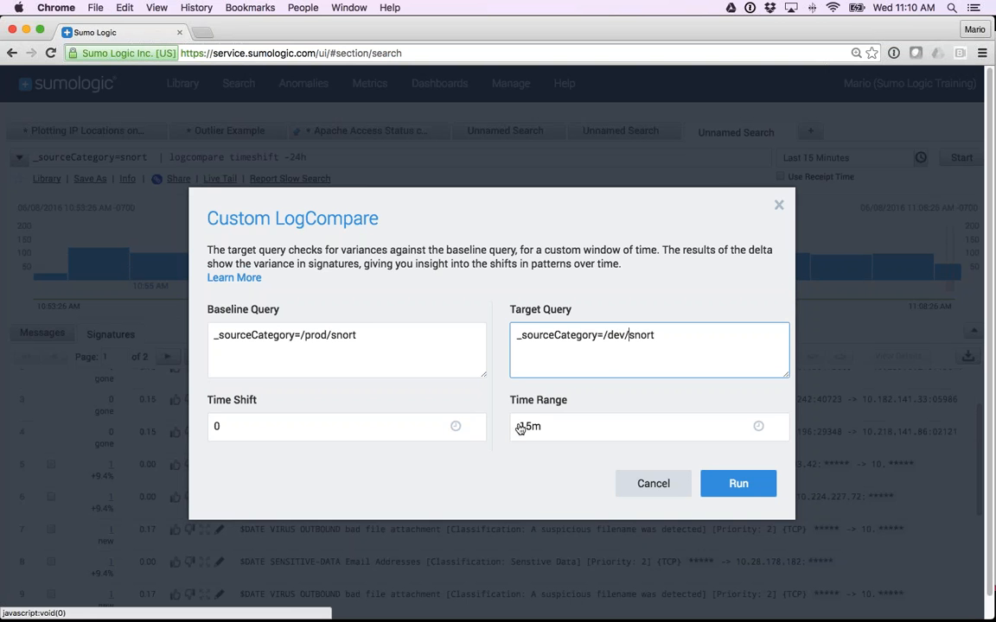
Review the baseline and target queries and cancel the custom LogCompare without running it.
drag(357, 335, 211, 339)
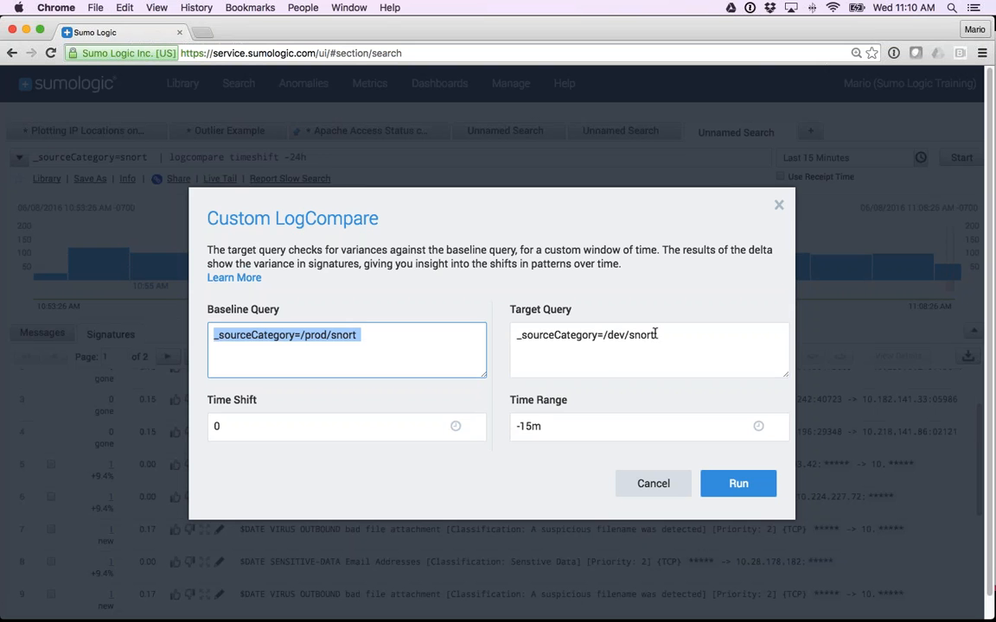
drag(654, 335, 514, 340)
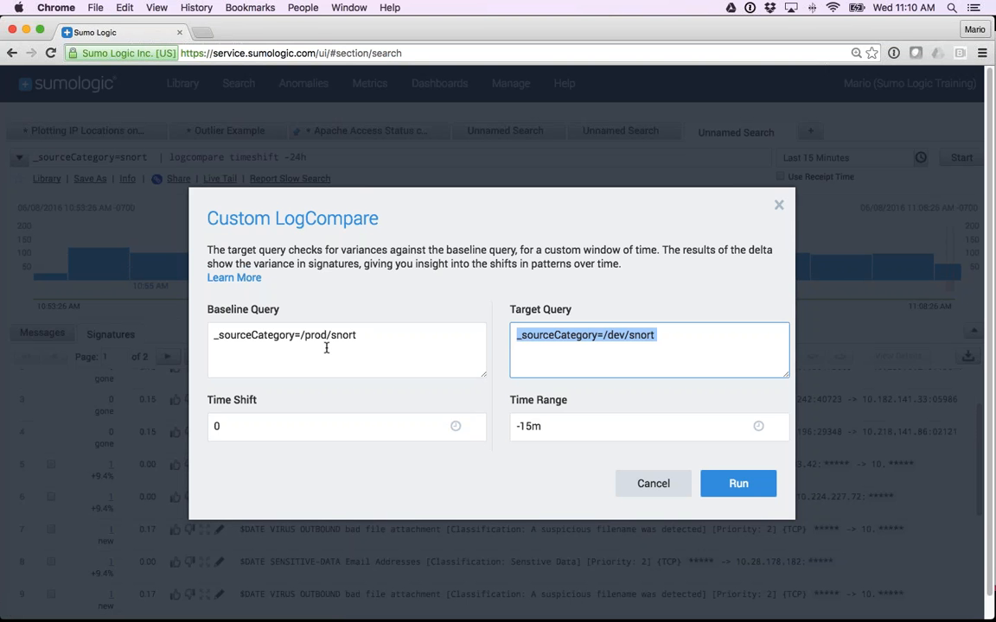
click(650, 484)
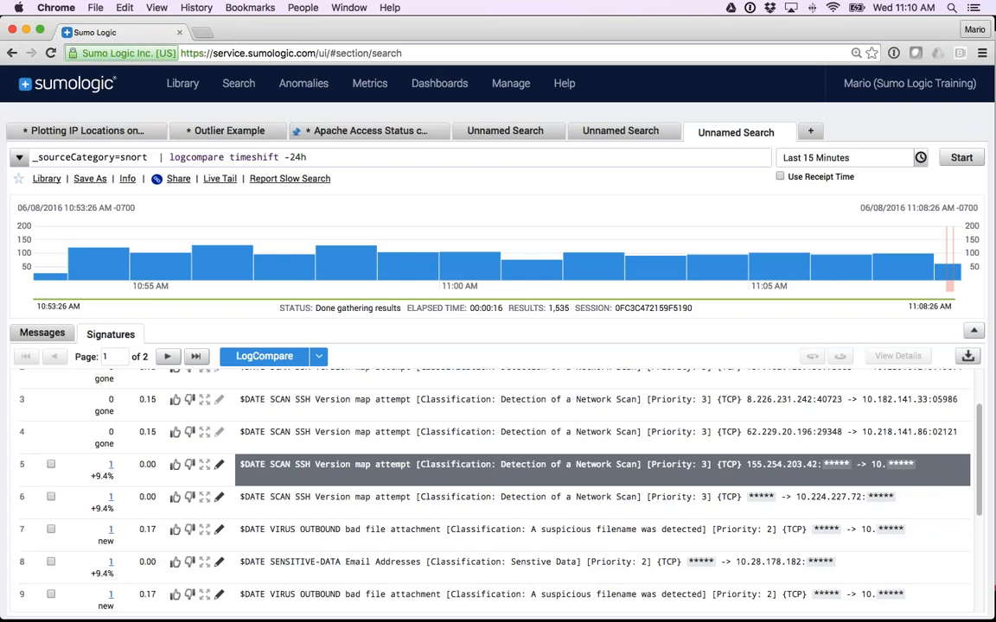
key(super+Tab)
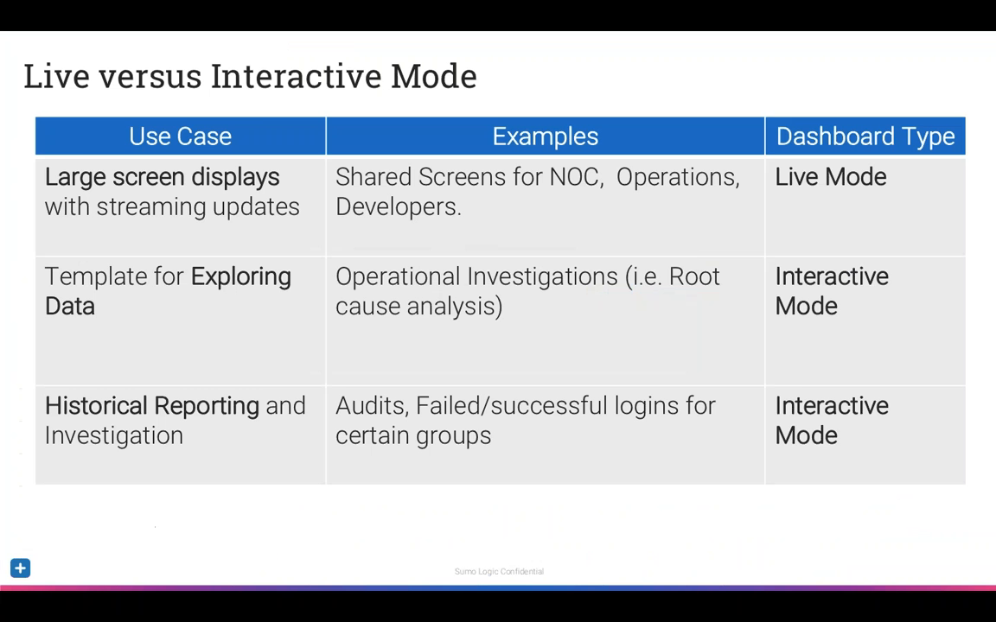
key(Right)
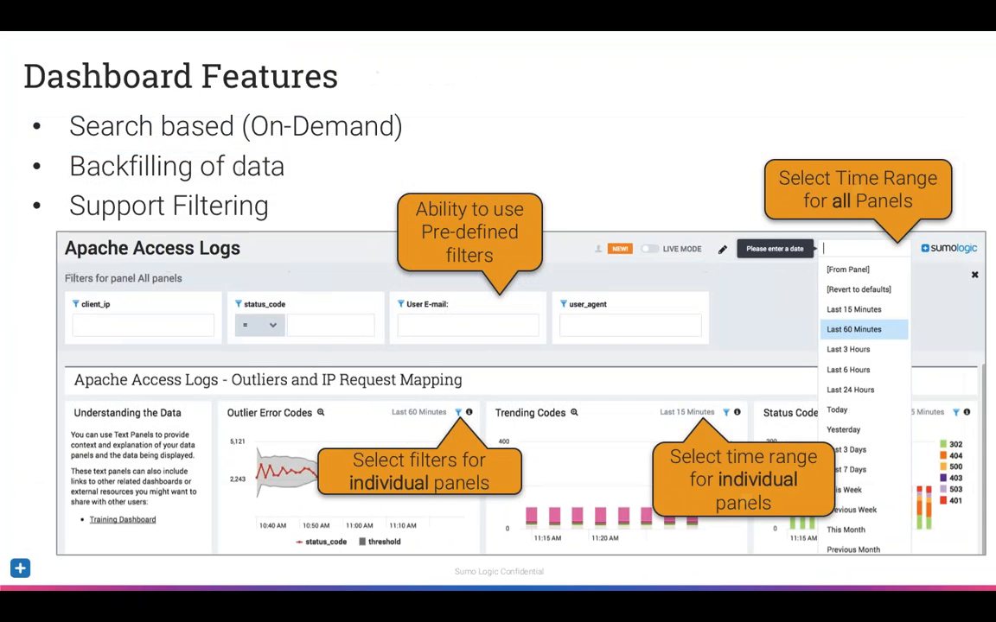
key(Right)
key(Right)
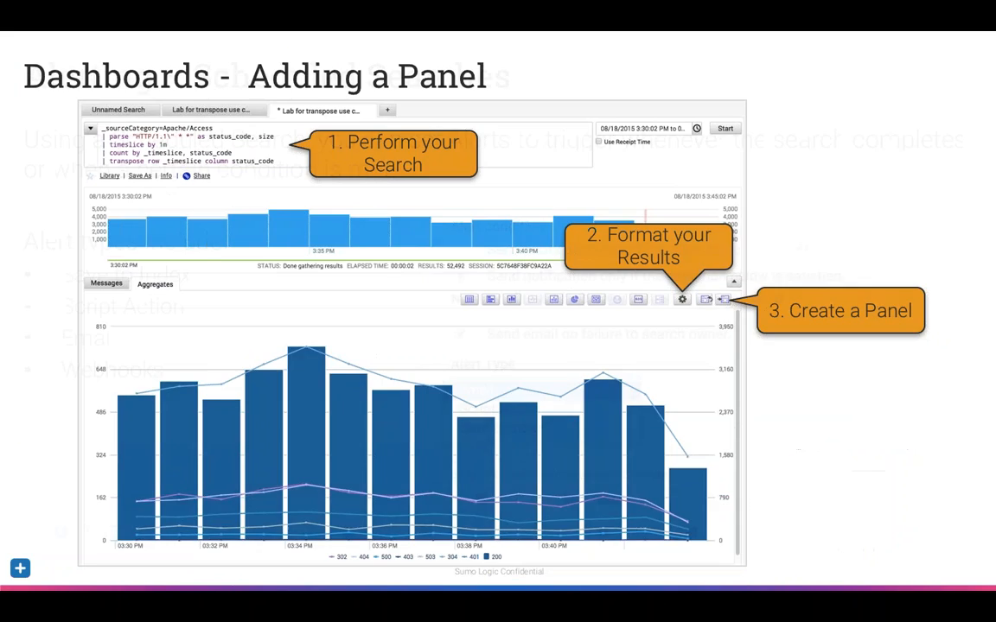
key(Right)
key(Right)
key(Right)
key(Right)
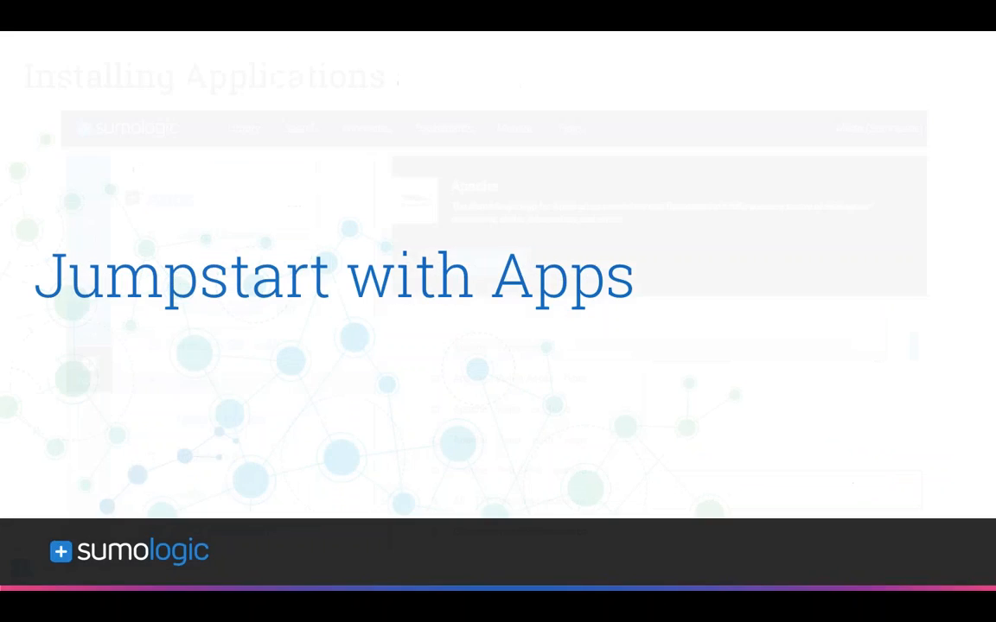